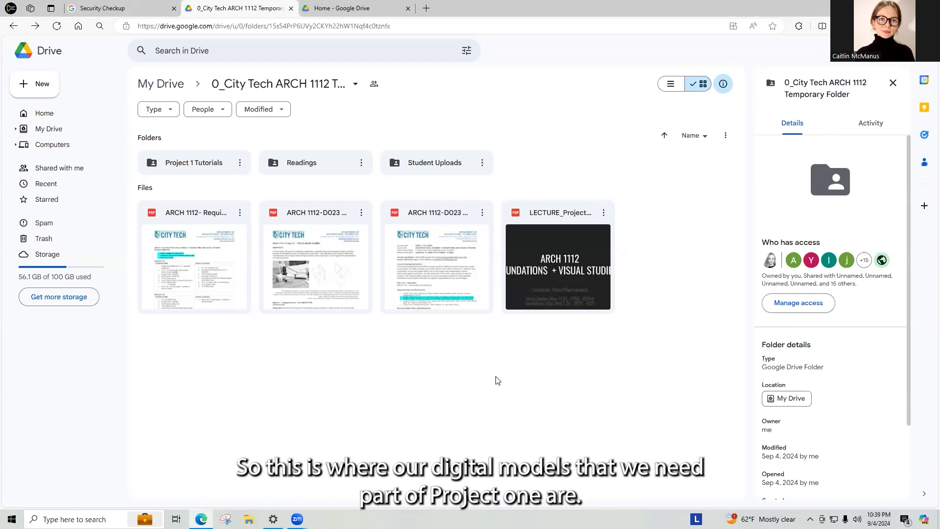
# Open the Project 01 RectilinearForms PDF and review the Week 02 Assignment 02a exercise and deliverables
pyautogui.doubleClick(334, 284)
pyautogui.scroll(-1, 316, 274)
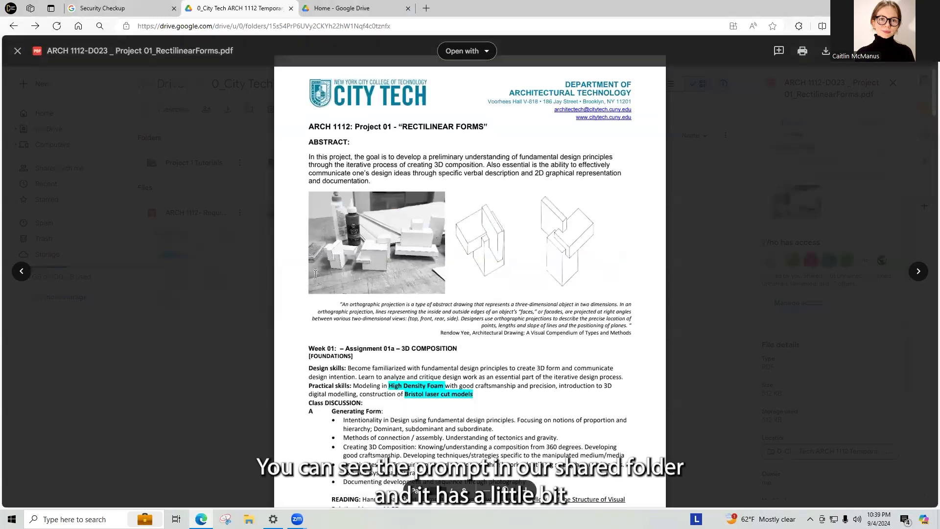
pyautogui.scroll(-20, 370, 266)
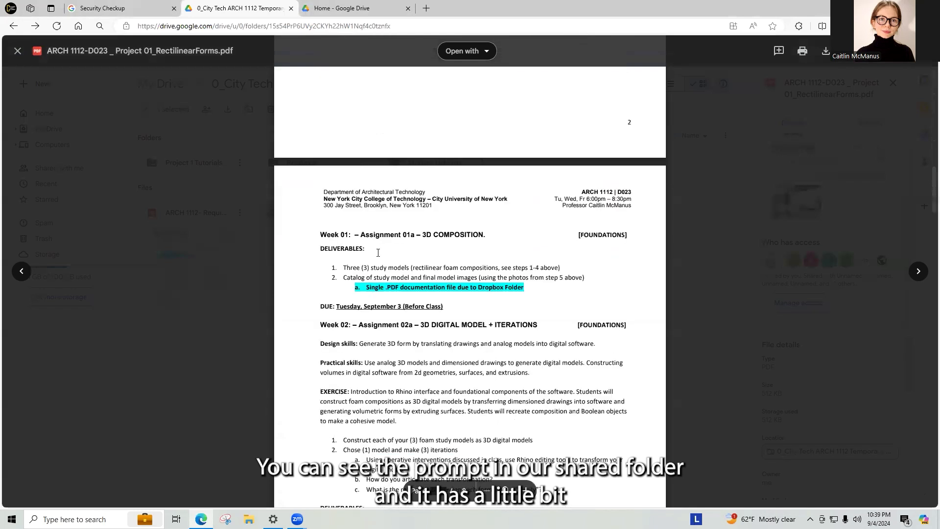
pyautogui.scroll(-4, 375, 255)
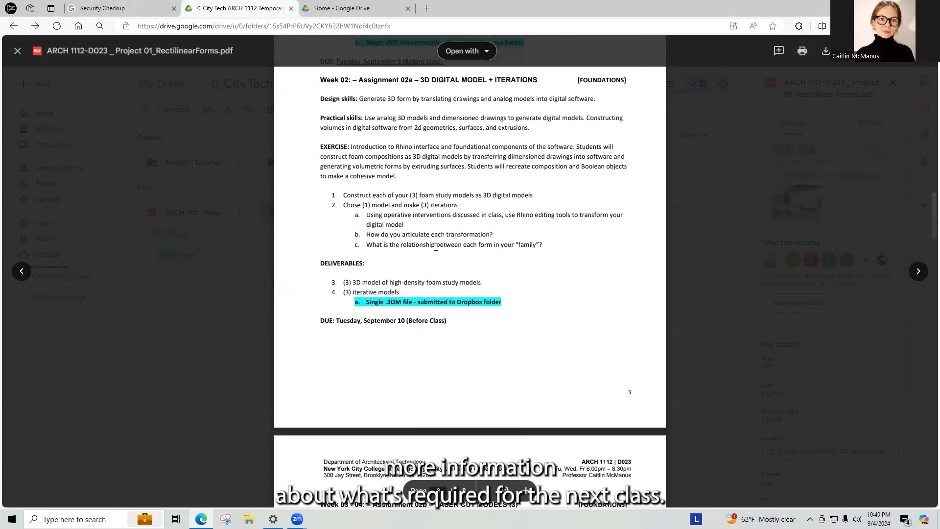
pyautogui.scroll(1, 503, 289)
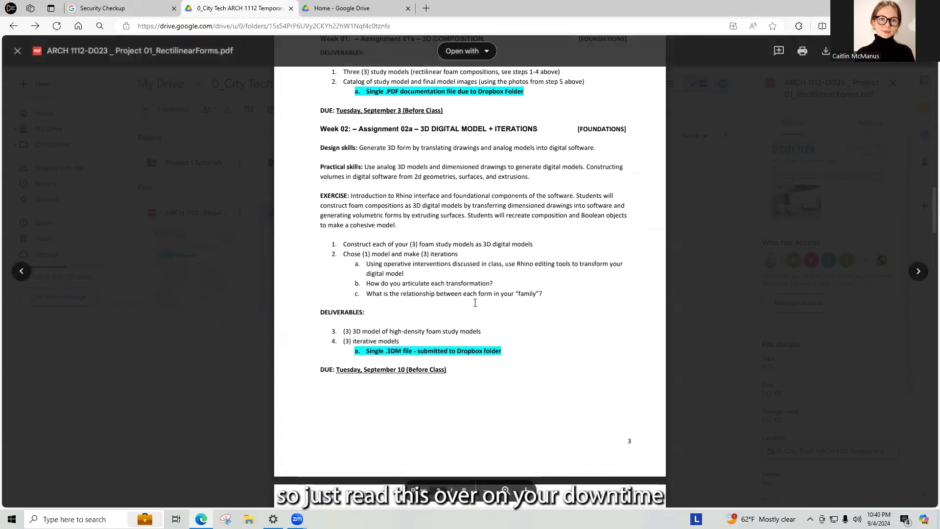
pyautogui.click(220, 374)
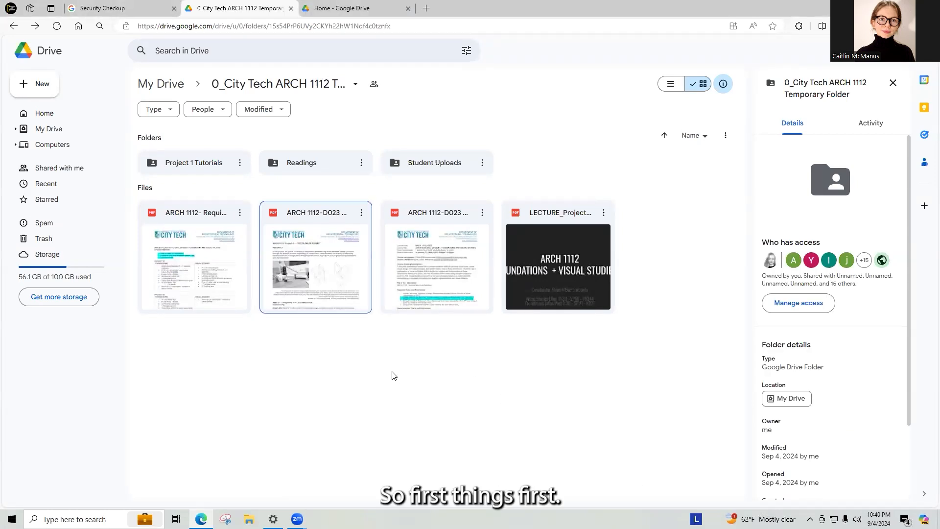
# Launch Rhino, start a model from the Small Objects - Inches template, and maximize the window
pyautogui.press('super')
pyautogui.write('rhi')
pyautogui.press('Return')
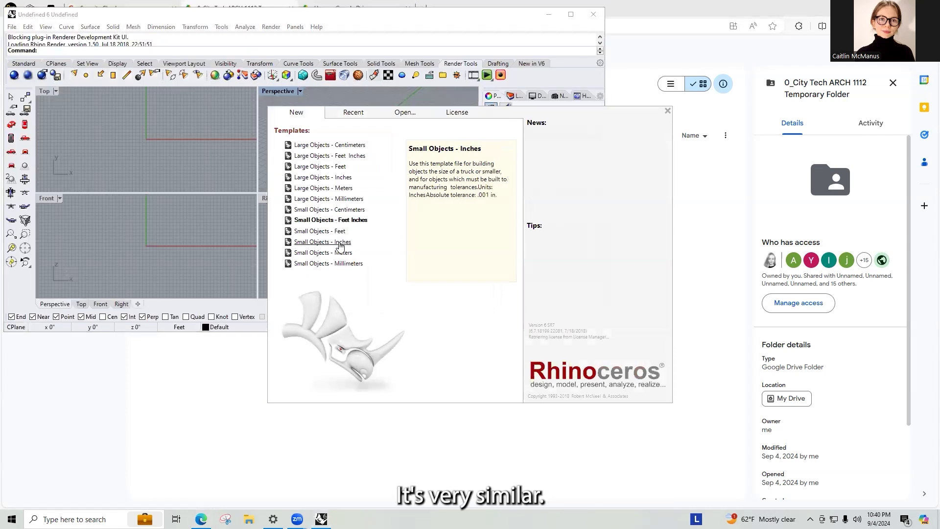
pyautogui.click(341, 245)
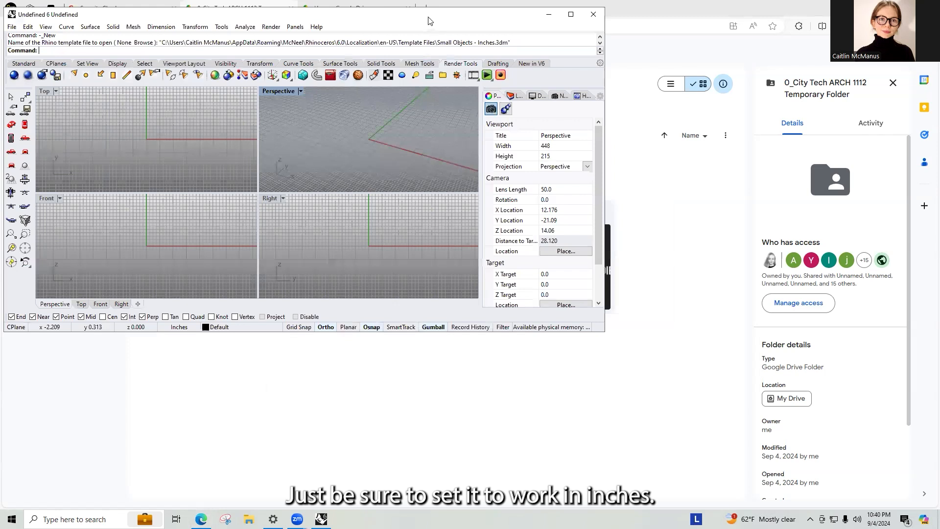
pyautogui.moveTo(431, 18); pyautogui.dragTo(481, 78)
pyautogui.click(623, 73)
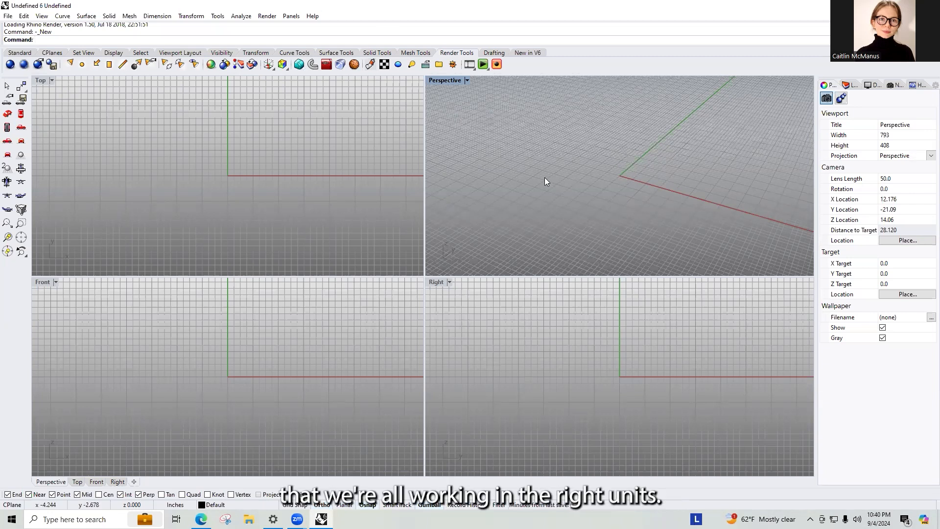
# Set the document units' distance display to Feet & Inches
pyautogui.write('Un')
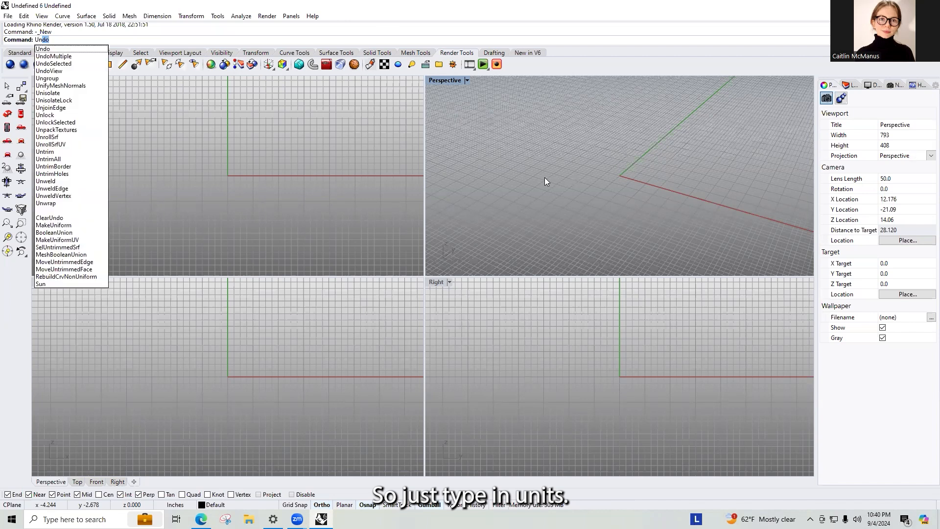
pyautogui.write('its')
pyautogui.press('Return')
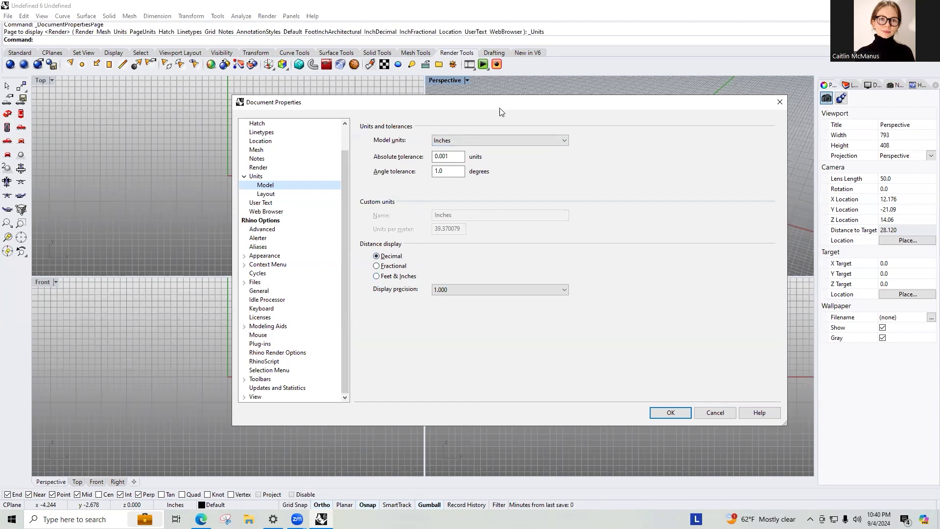
pyautogui.click(376, 276)
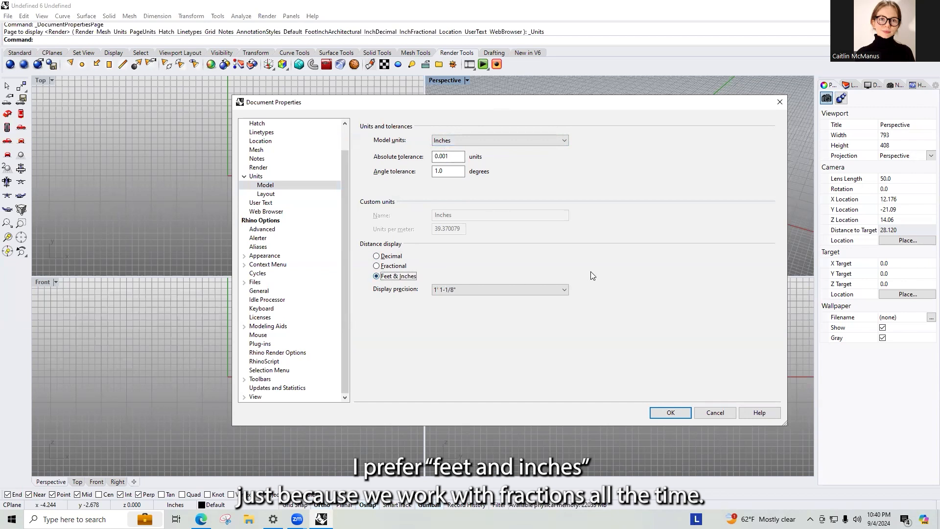
pyautogui.click(668, 412)
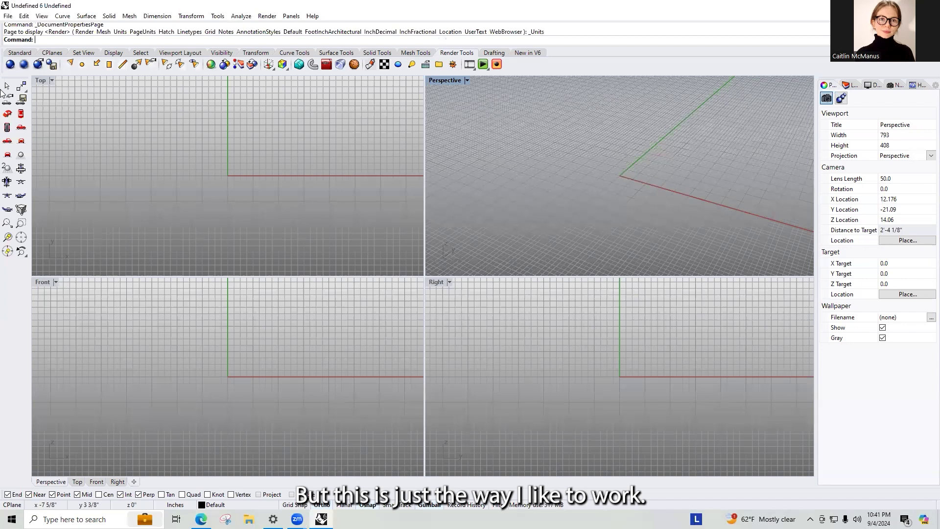
# Start saving the model as a new file and browse to D:\Teaching\City Tech\ARCH 1112 E023\PROJECT 01
pyautogui.click(4, 15)
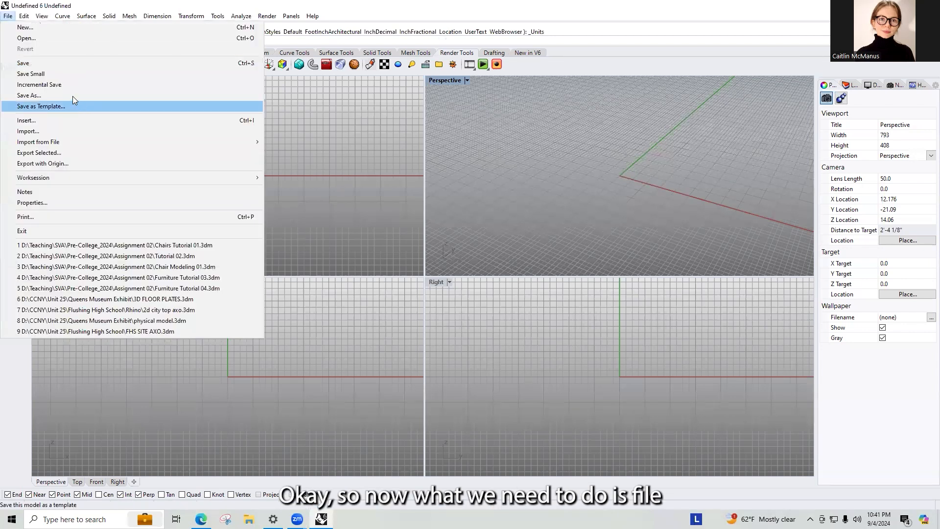
pyautogui.click(73, 96)
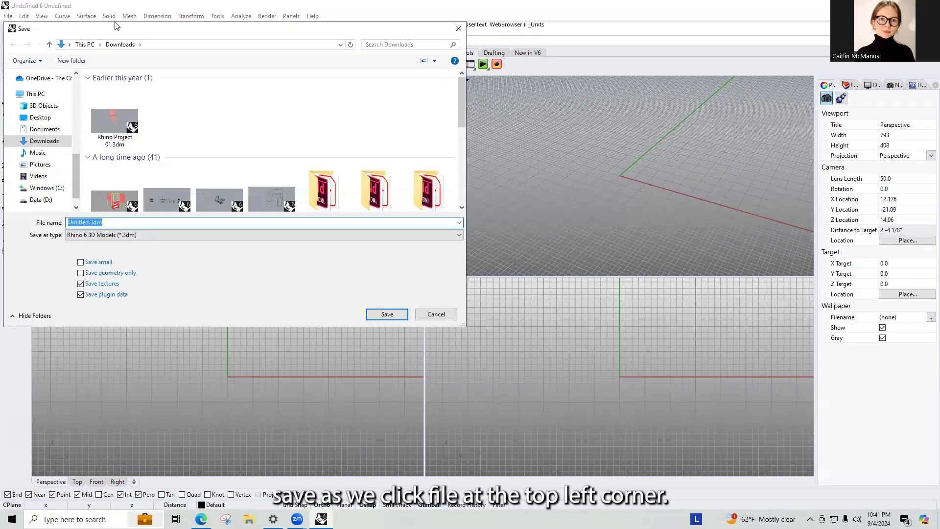
pyautogui.moveTo(116, 22); pyautogui.dragTo(388, 93)
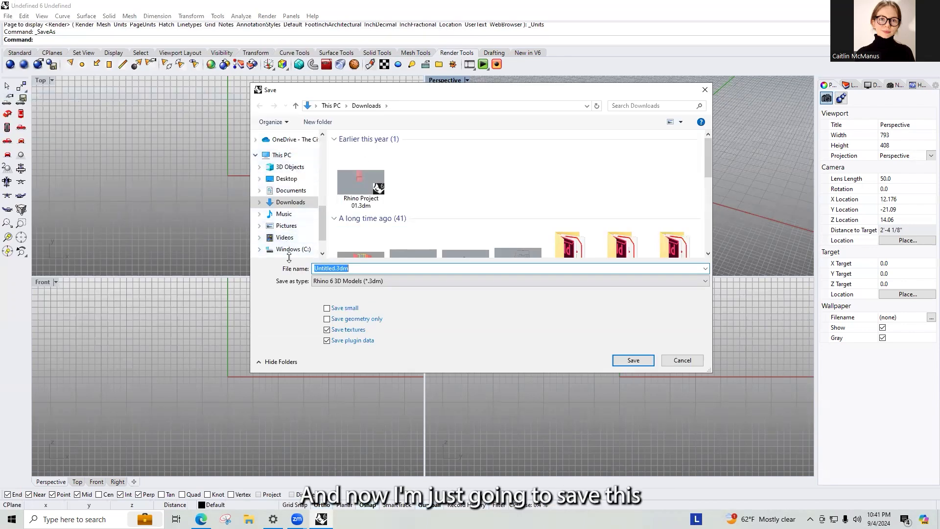
pyautogui.scroll(-1, 289, 250)
pyautogui.click(292, 217)
pyautogui.click(287, 229)
pyautogui.scroll(-3, 353, 221)
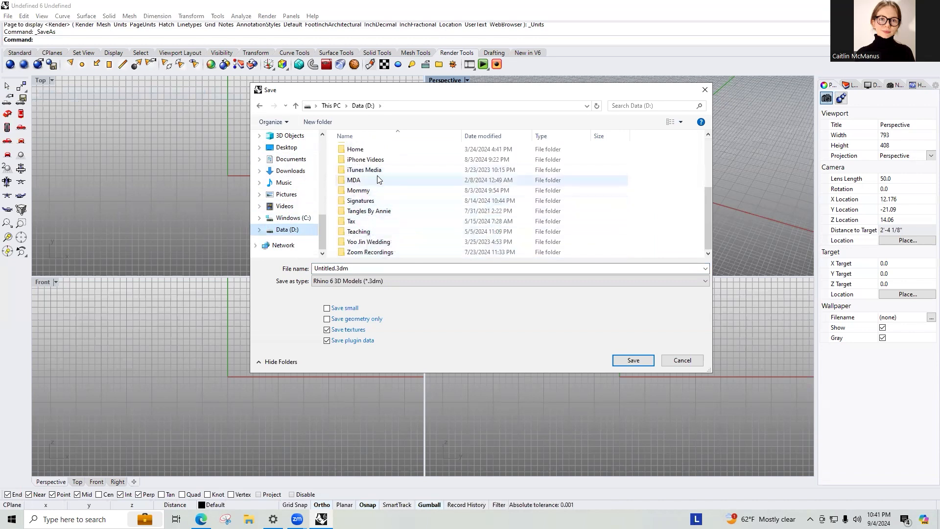
pyautogui.scroll(2, 370, 196)
pyautogui.scroll(-2, 370, 196)
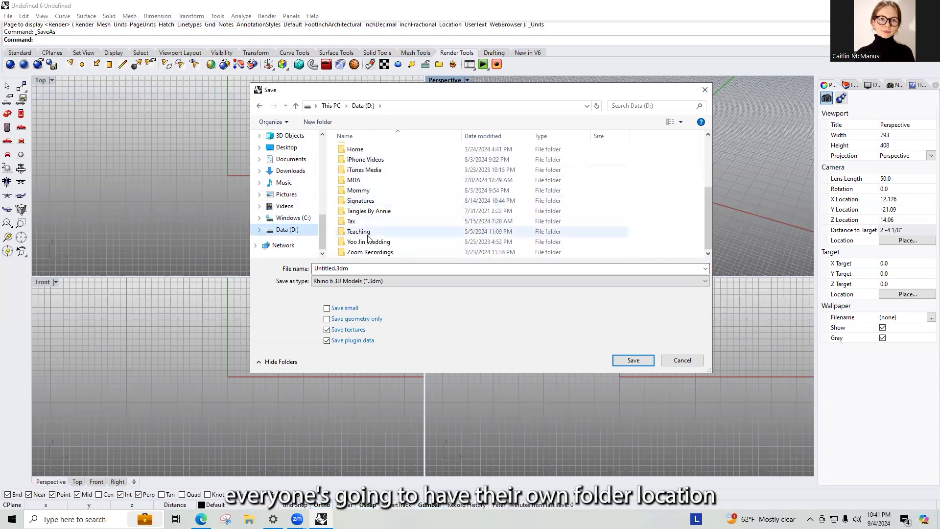
pyautogui.doubleClick(380, 233)
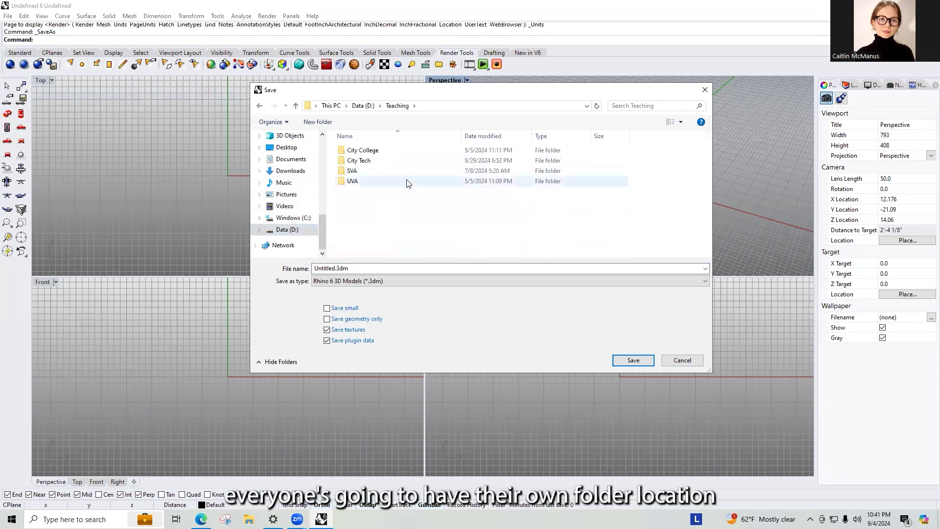
pyautogui.doubleClick(390, 161)
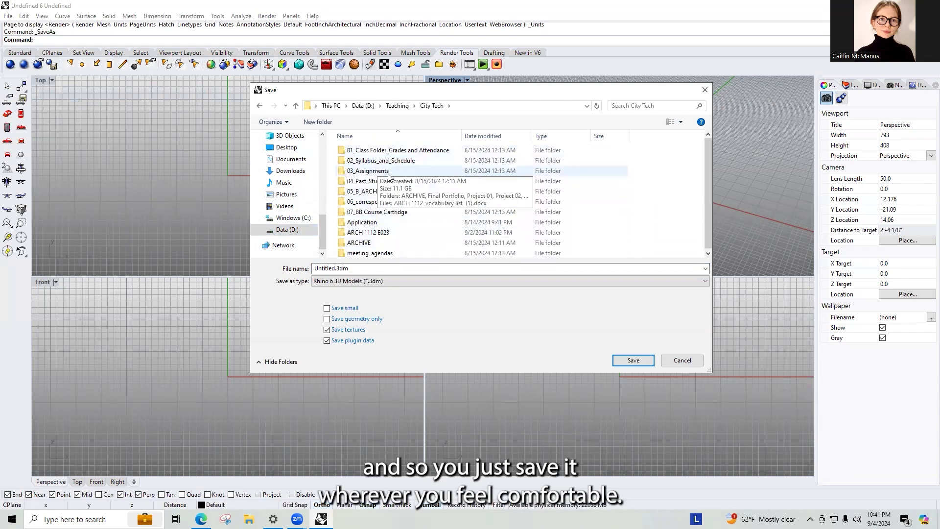
pyautogui.doubleClick(400, 233)
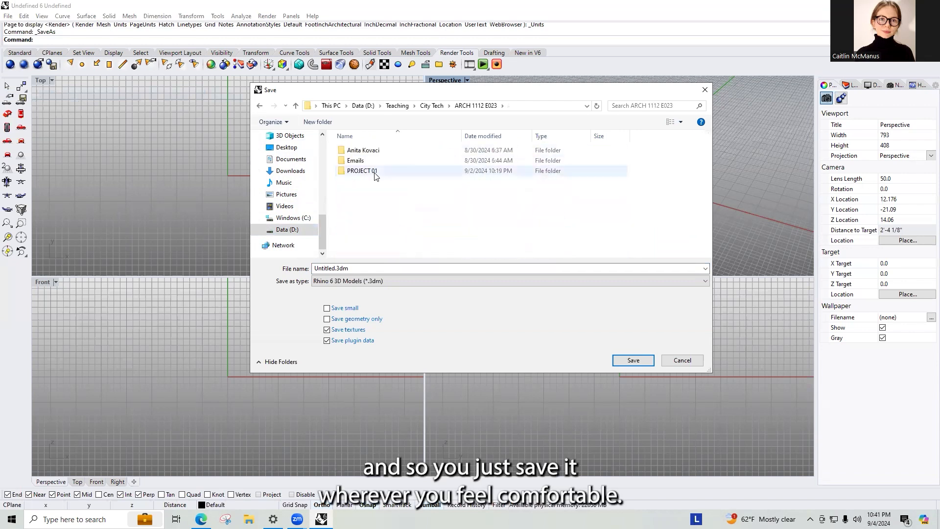
pyautogui.doubleClick(373, 173)
# Create a folder named Tutorials inside PROJECT 01 and open it as the save location
pyautogui.click(321, 122)
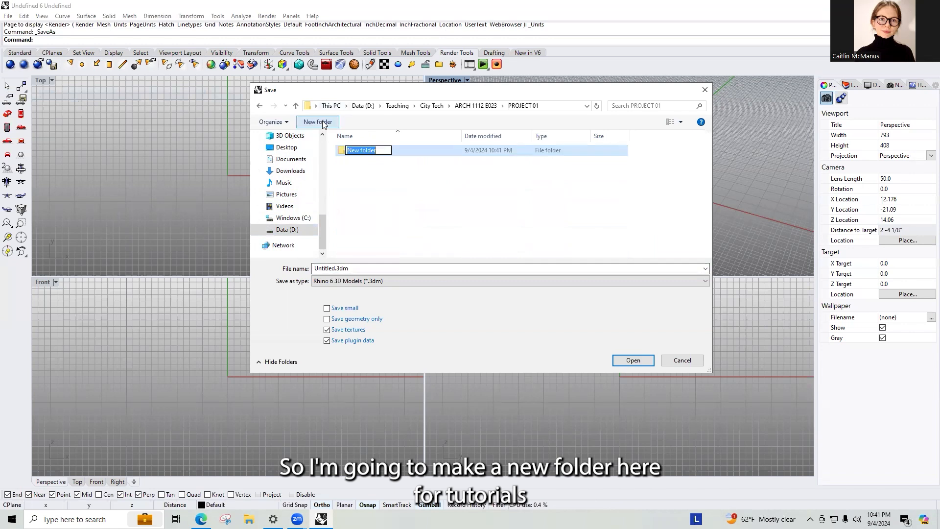
pyautogui.write('Tutorials')
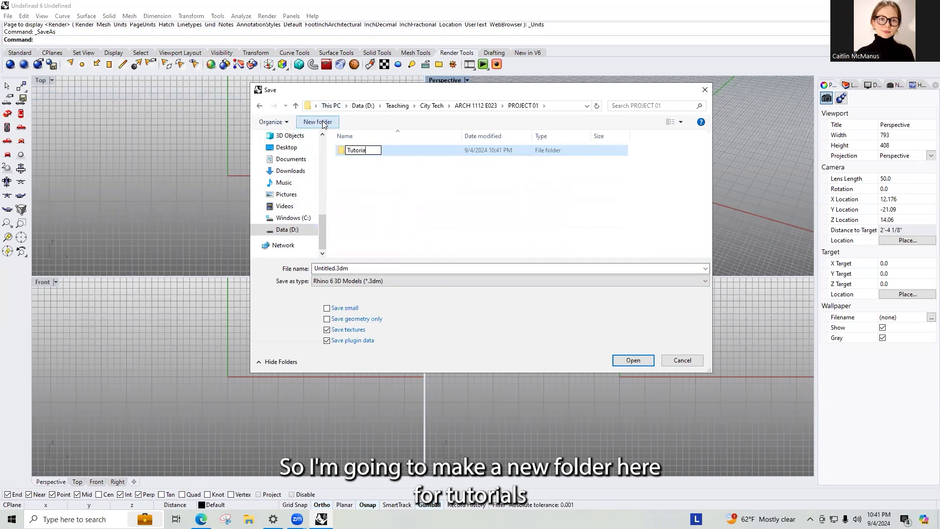
pyautogui.press('Return')
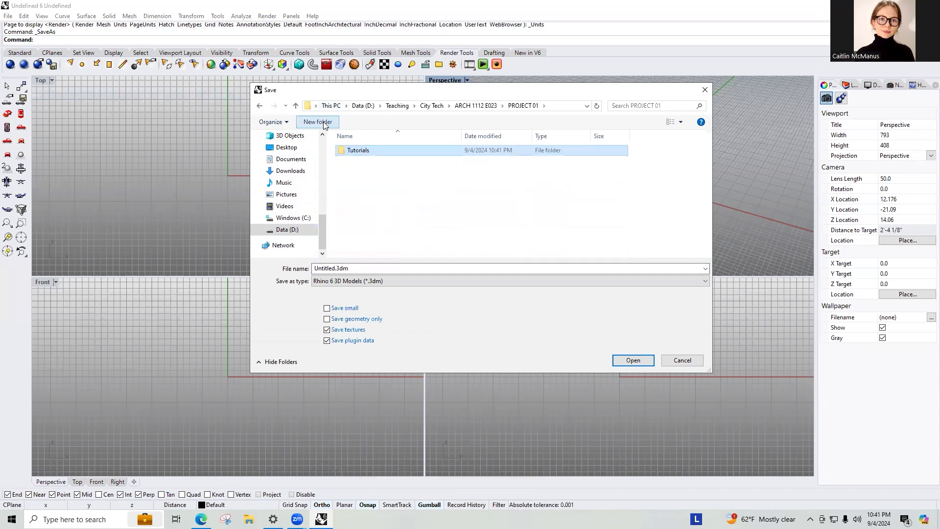
pyautogui.doubleClick(372, 149)
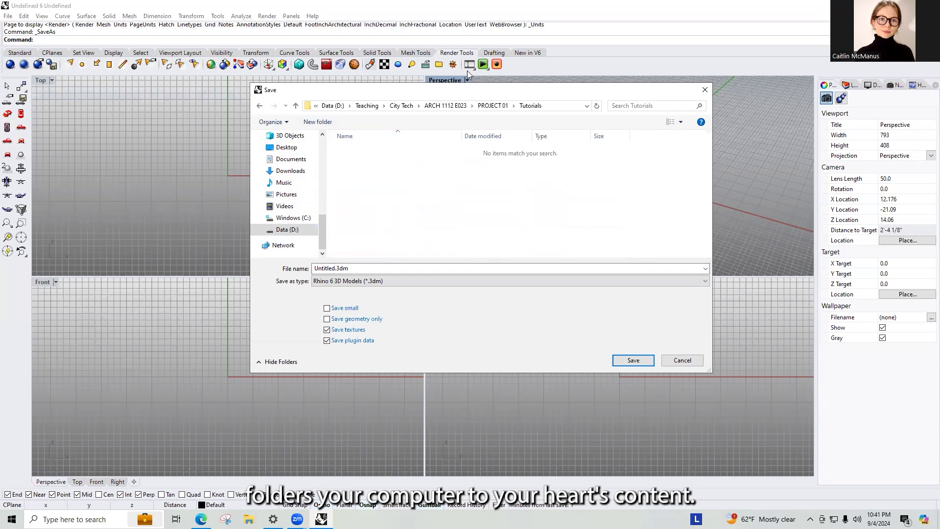
# Save the model in the Tutorials folder, naming it with the author's first name followed by "_tutoriaal"
pyautogui.moveTo(510, 96); pyautogui.dragTo(579, 111)
pyautogui.doubleClick(462, 282)
pyautogui.write('Caitlin')
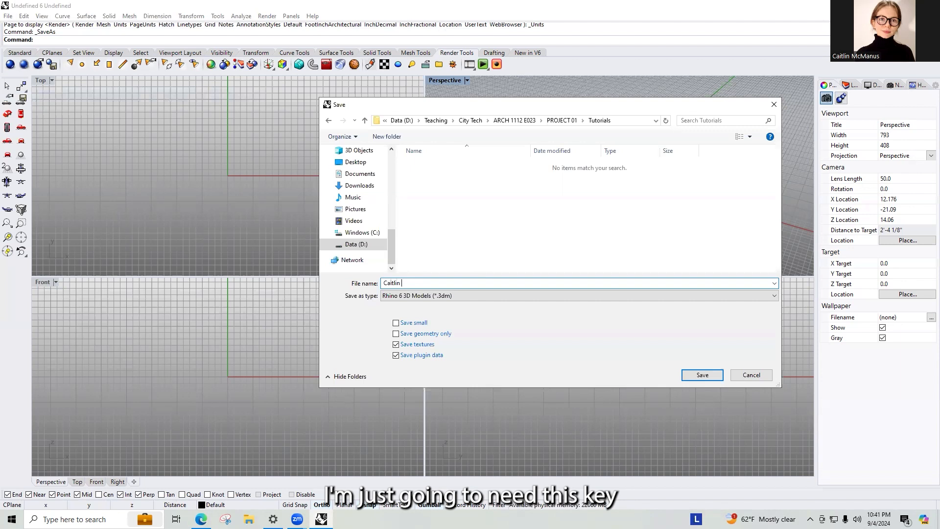
pyautogui.press('BackSpace')
pyautogui.write('_tutori')
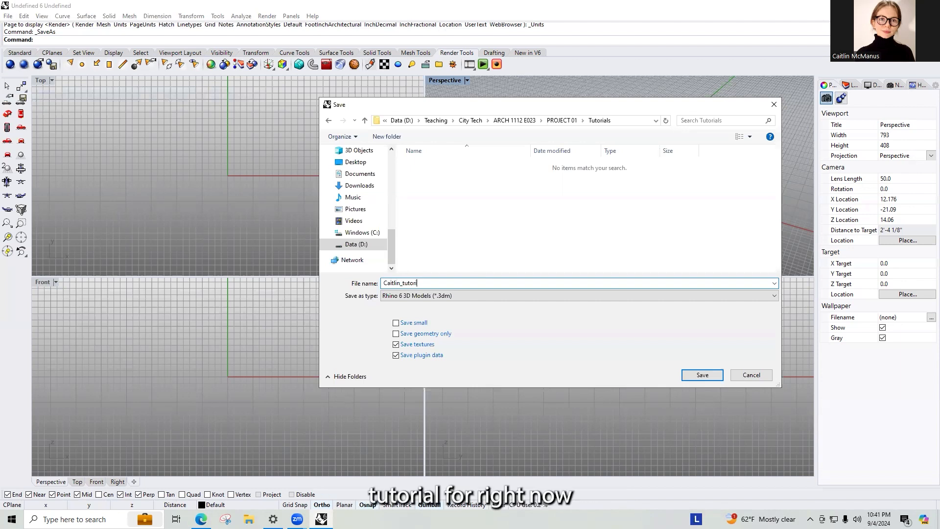
pyautogui.write('aal')
pyautogui.press('Return')
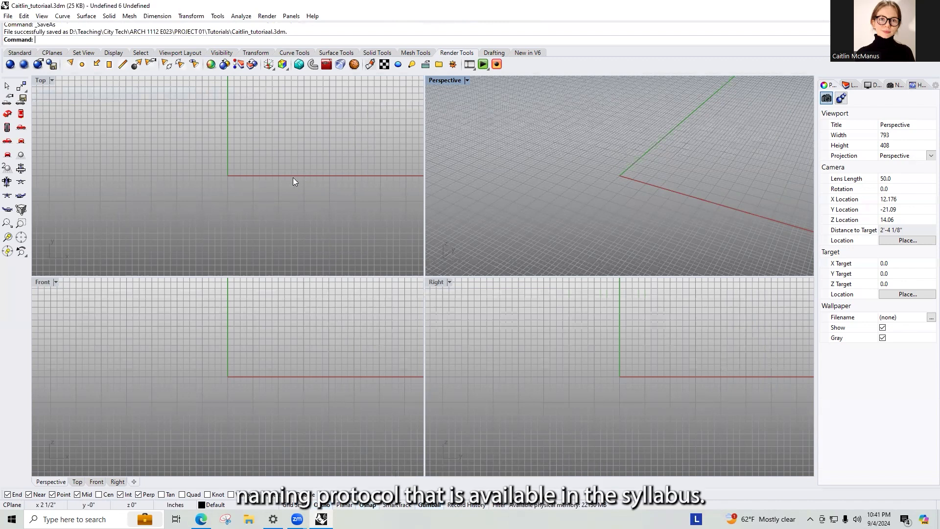
# Switch to the shared Drive folder in the browser, open the Fall 2024 syllabus PDF and examine its File Naming format
pyautogui.click(201, 519)
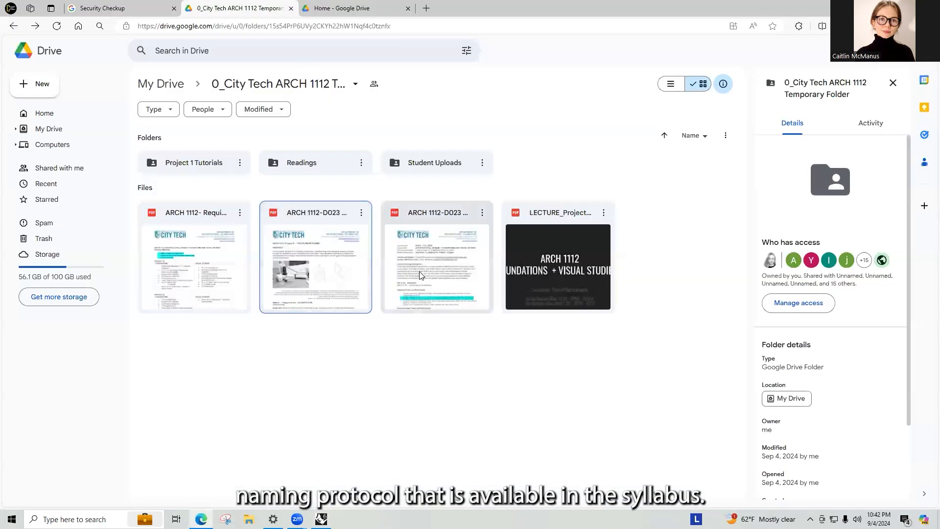
pyautogui.doubleClick(422, 257)
pyautogui.scroll(-10, 440, 272)
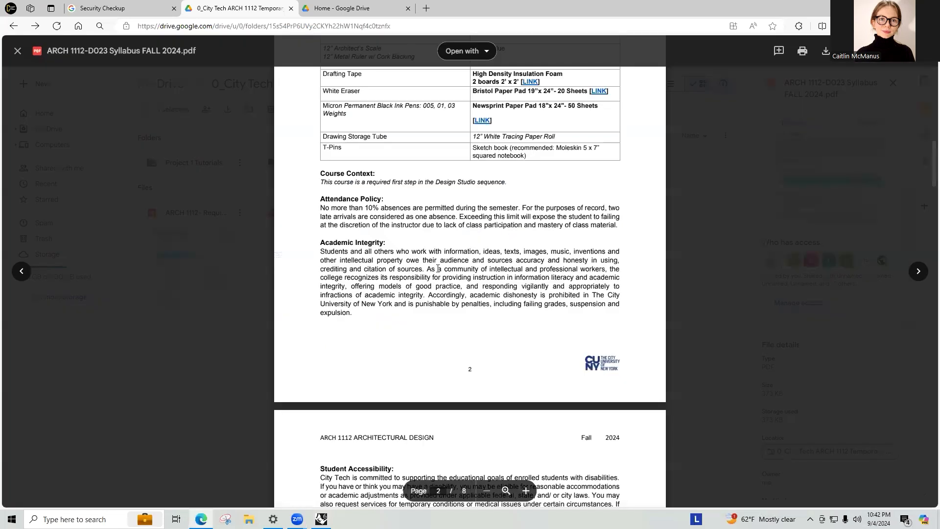
pyautogui.scroll(-20, 444, 299)
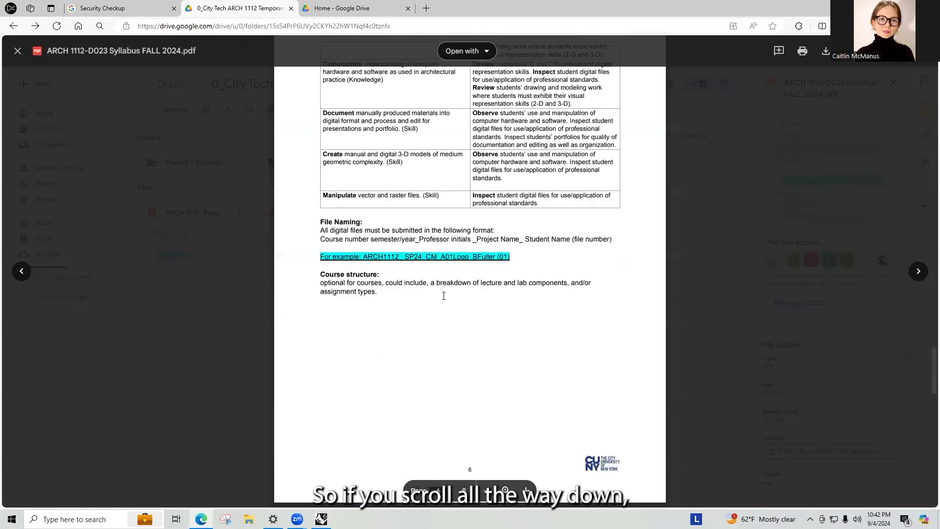
pyautogui.moveTo(341, 228); pyautogui.dragTo(495, 264)
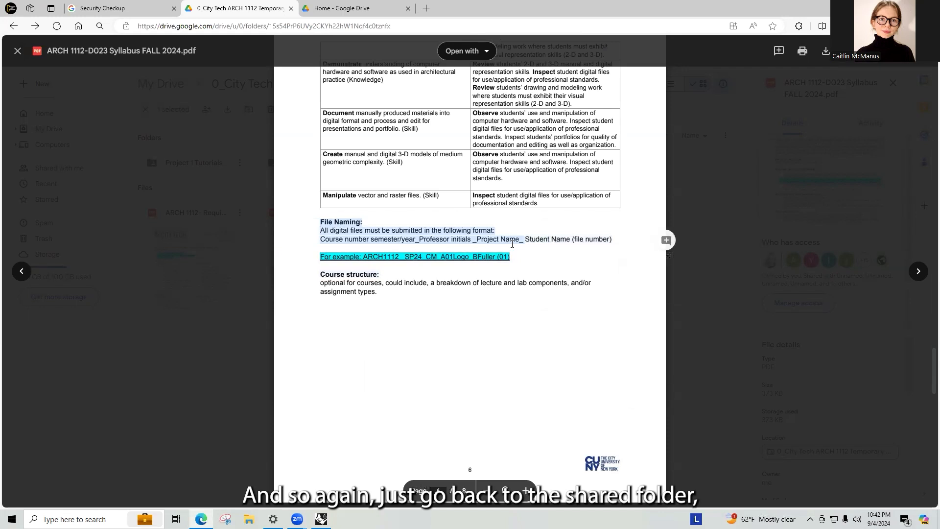
pyautogui.click(225, 377)
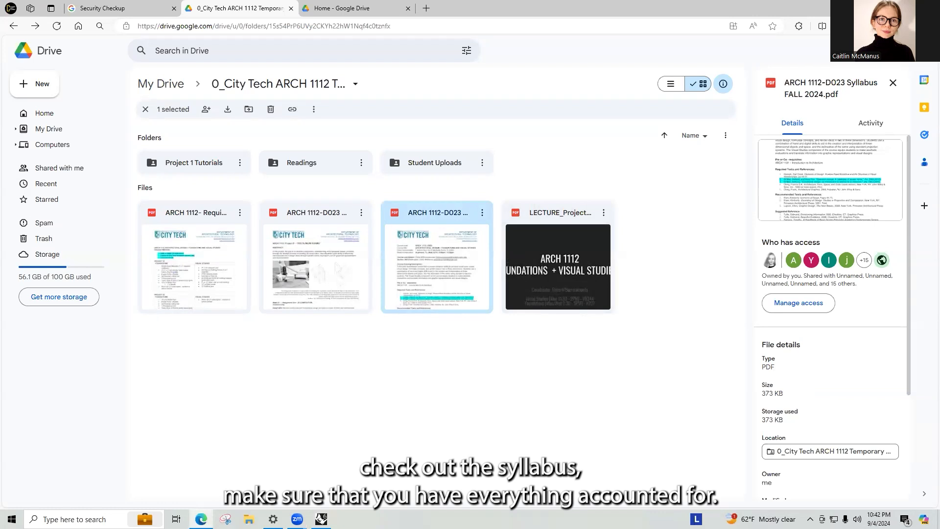
# Return to Rhino and maximize the Top viewport
pyautogui.click(884, 9)
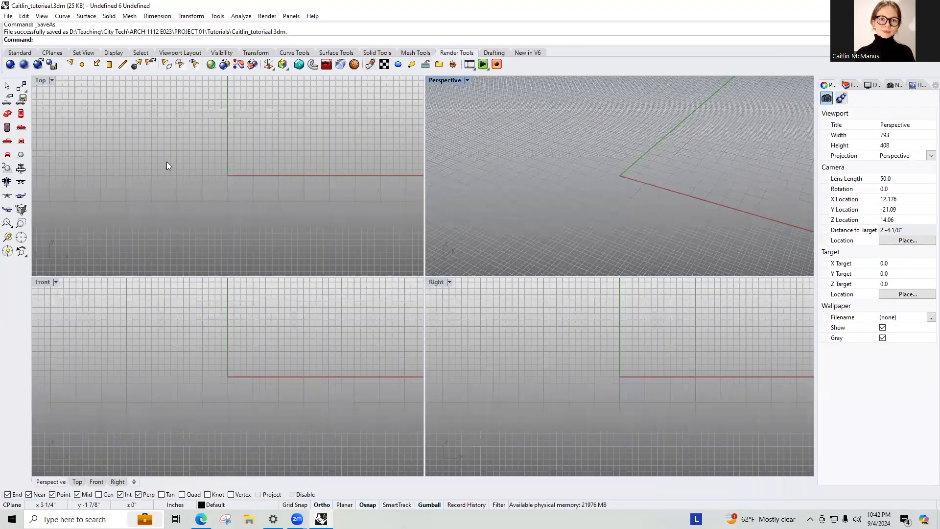
pyautogui.doubleClick(43, 82)
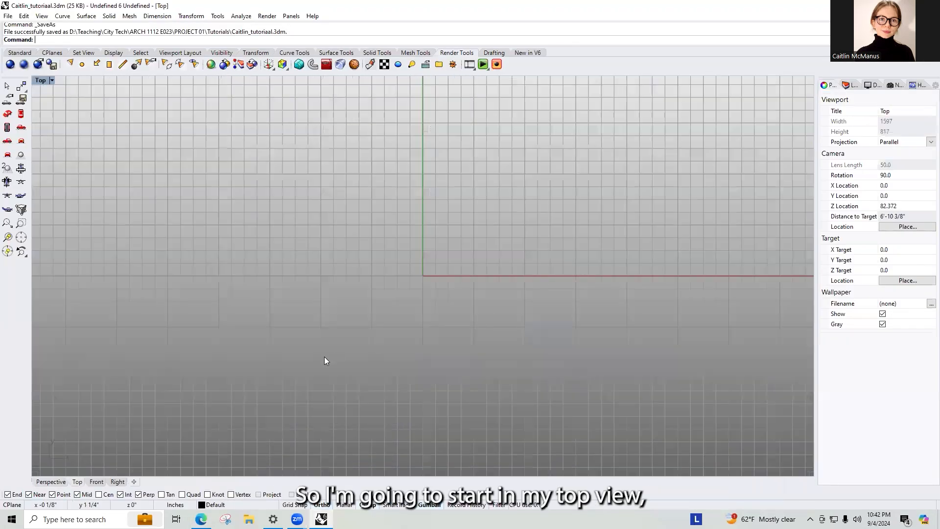
pyautogui.scroll(-6, 324, 361)
pyautogui.moveTo(405, 253); pyautogui.dragTo(386, 261, button='right')
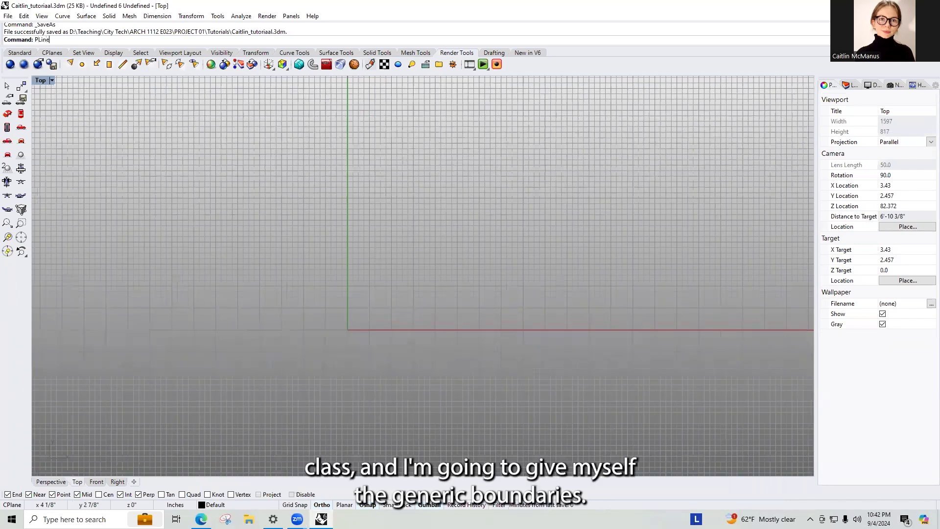
# Draw an open polyline from the origin with three perpendicular 4-inch segments: up, right and down to the X axis
pyautogui.press('Return')
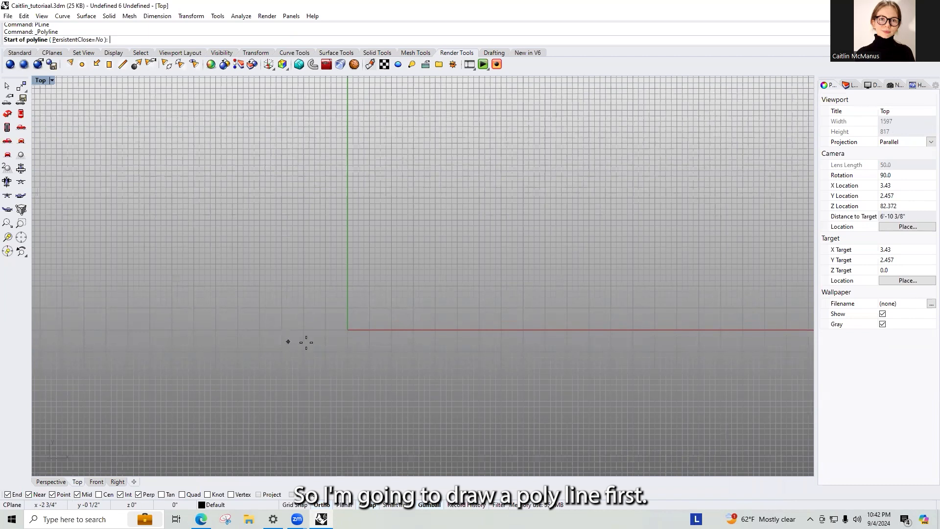
pyautogui.click(347, 329)
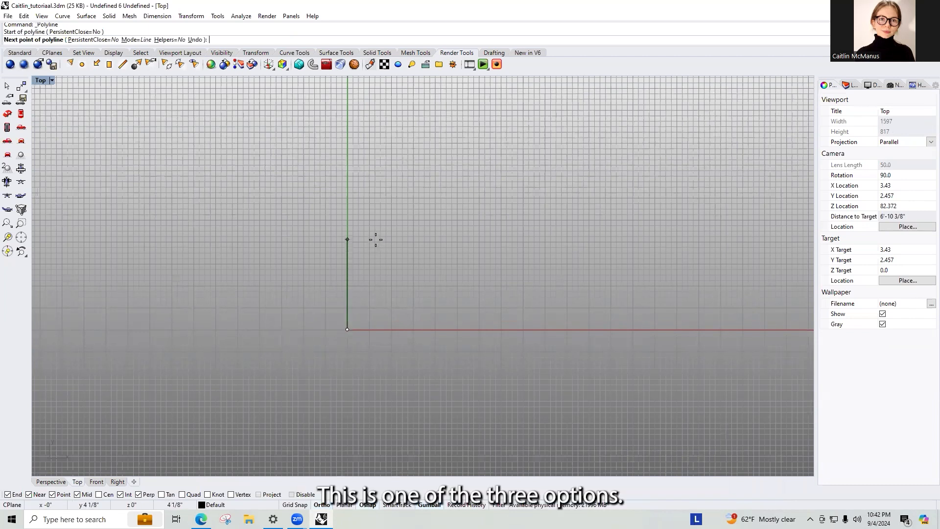
pyautogui.write('4')
pyautogui.press('Return')
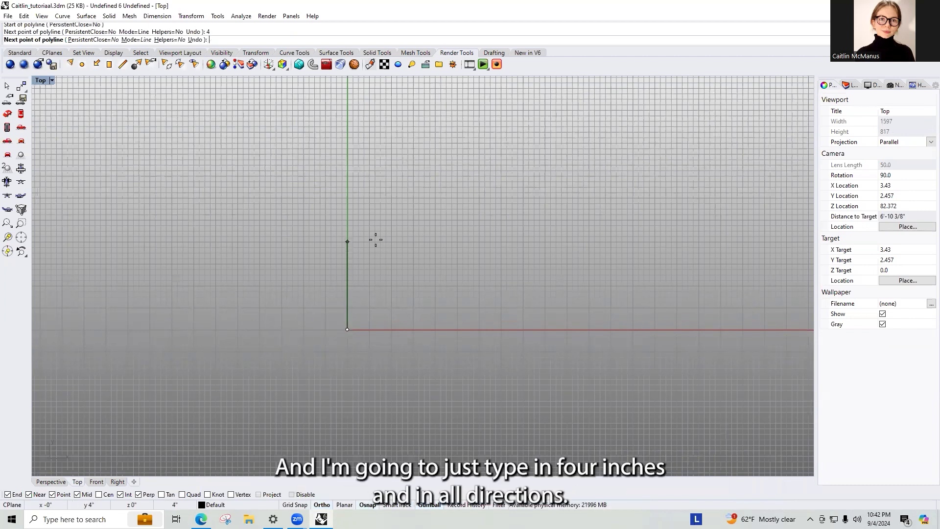
pyautogui.click(374, 240)
pyautogui.write('4')
pyautogui.press('Return')
pyautogui.click(472, 267)
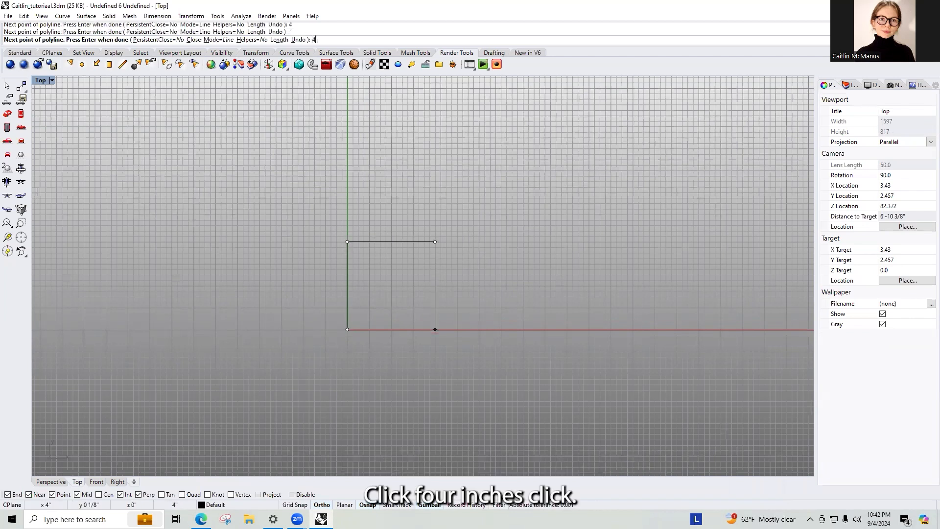
pyautogui.press('Return')
pyautogui.click(474, 327)
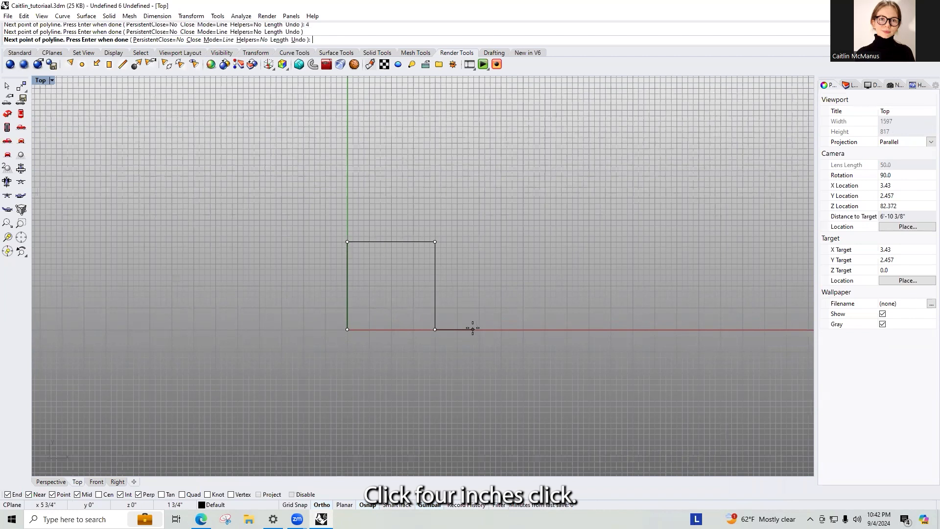
pyautogui.press('Return')
# Close the three-sided polyline into a square with CloseCrv and deselect it
pyautogui.moveTo(481, 260); pyautogui.dragTo(368, 288)
pyautogui.write('Clo')
pyautogui.press('Return')
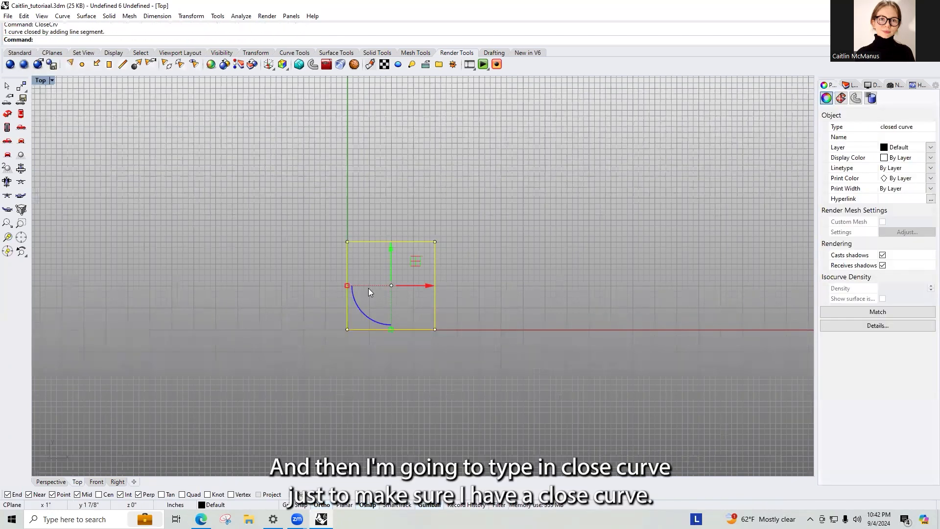
pyautogui.click(550, 274)
pyautogui.write('REC')
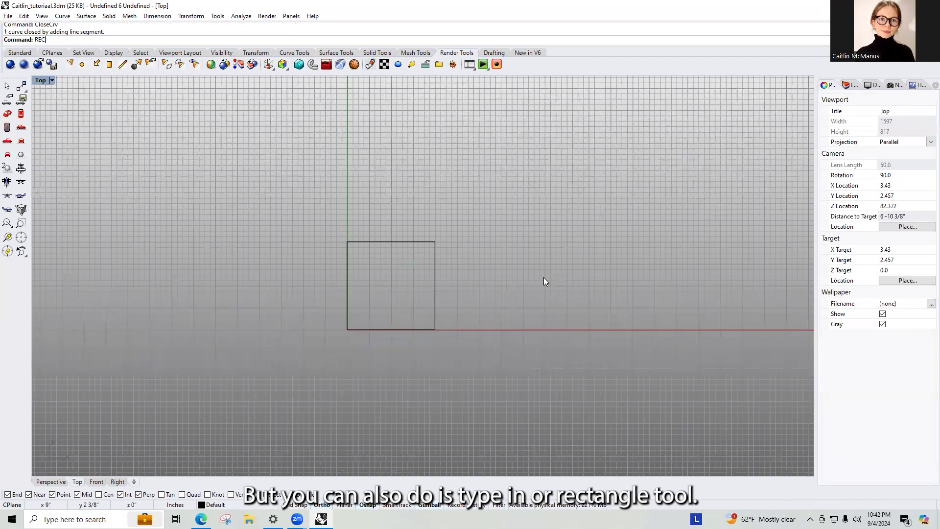
pyautogui.press('Return')
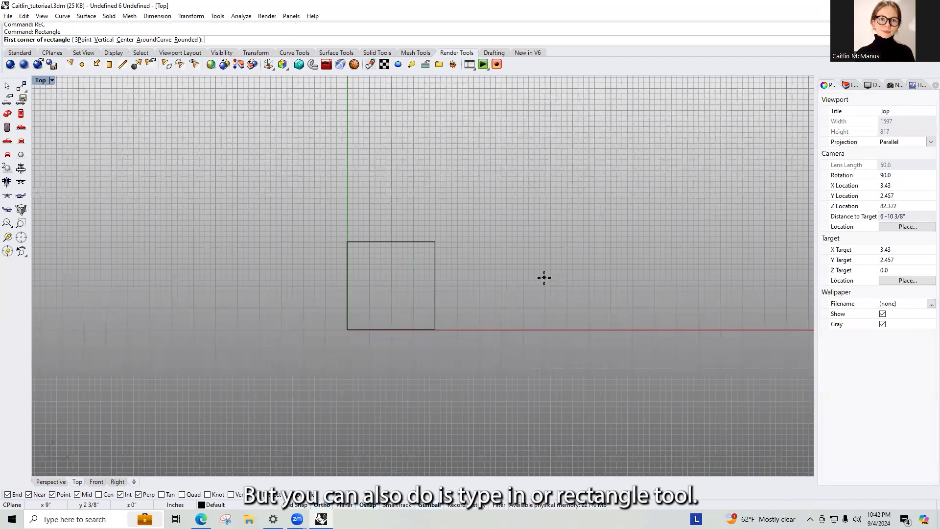
pyautogui.click(458, 330)
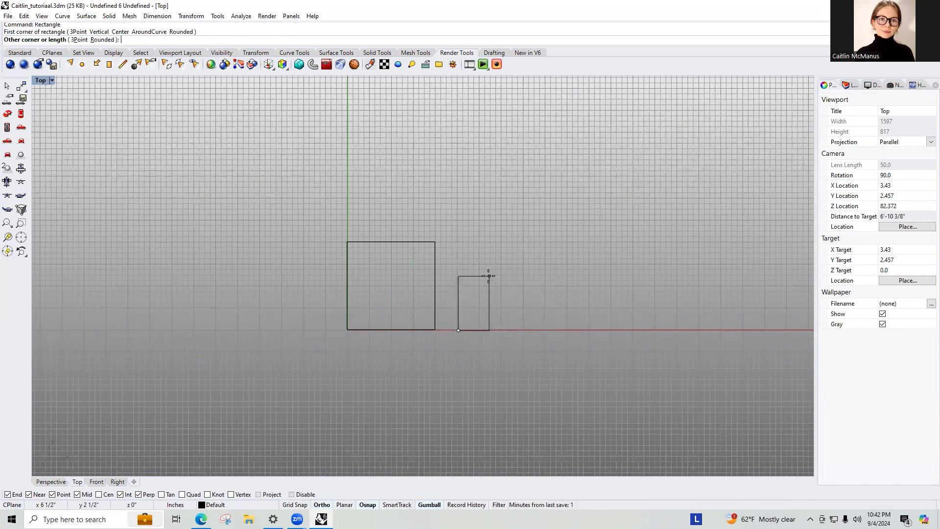
pyautogui.press('Escape')
# Draw a 4 by 4 inch rectangle starting at the lower-right corner of the first square
pyautogui.write('REC')
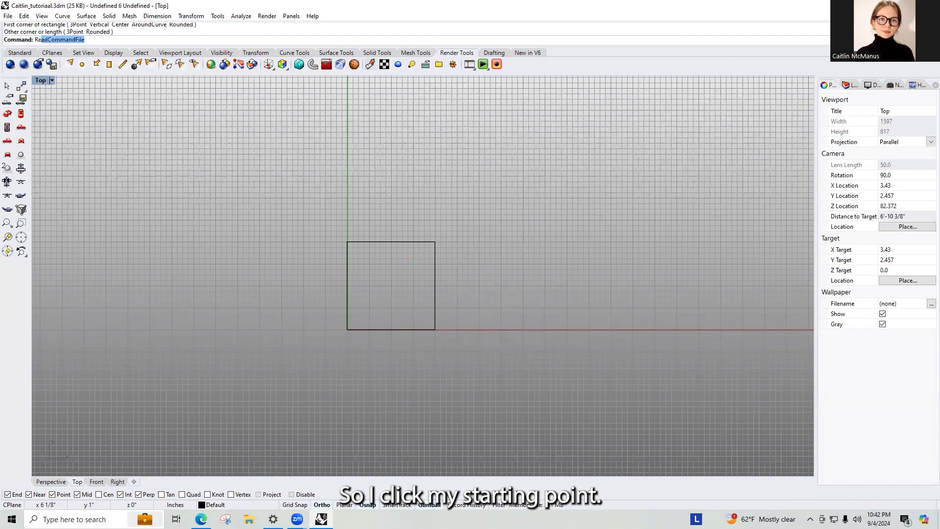
pyautogui.press('Return')
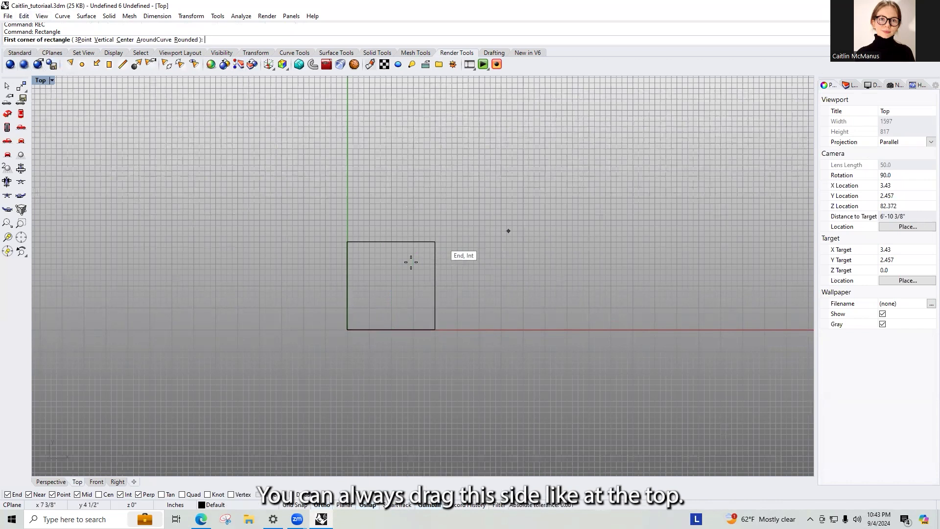
pyautogui.click(435, 329)
pyautogui.write('4')
pyautogui.press('Return')
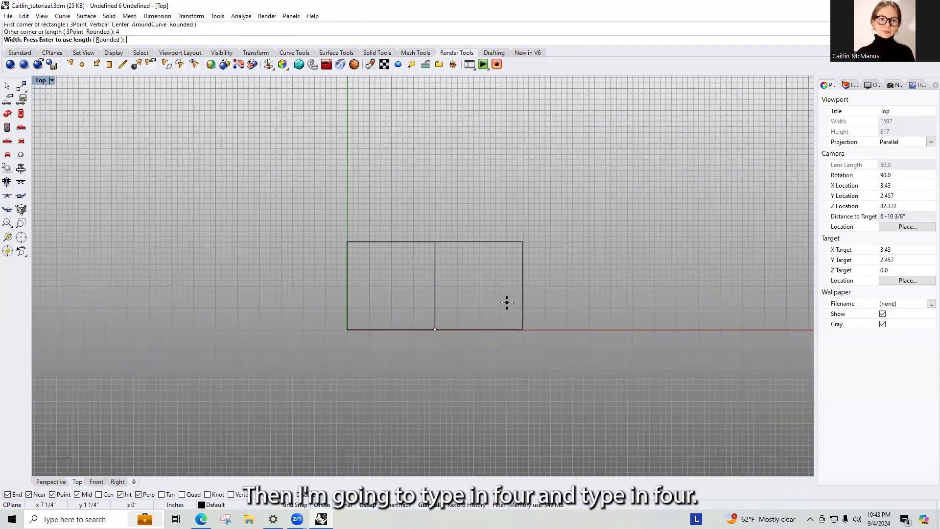
pyautogui.write('4')
pyautogui.press('Return')
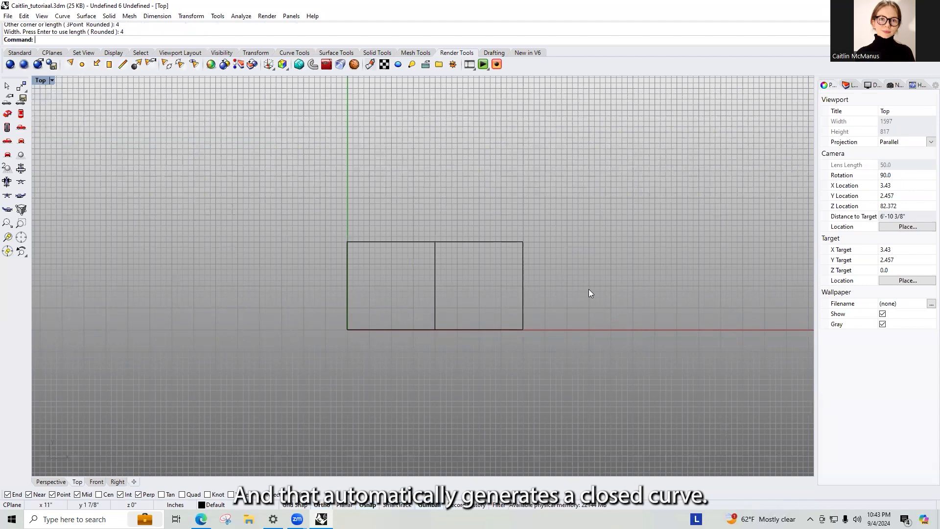
# Move the second square to the right along the X axis with the gumball, leaving a gap between the two squares
pyautogui.click(523, 284)
pyautogui.moveTo(520, 284); pyautogui.dragTo(558, 285)
pyautogui.click(486, 186)
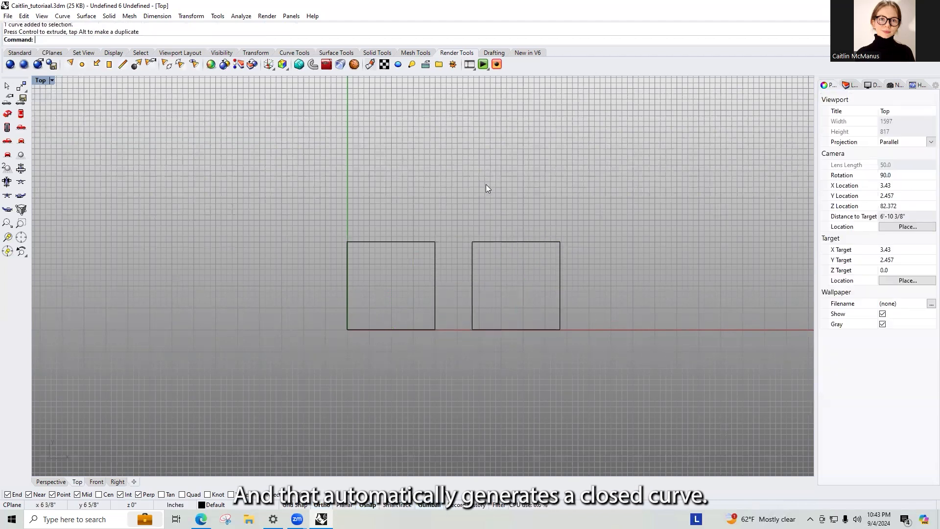
pyautogui.click(472, 303)
pyautogui.click(561, 209)
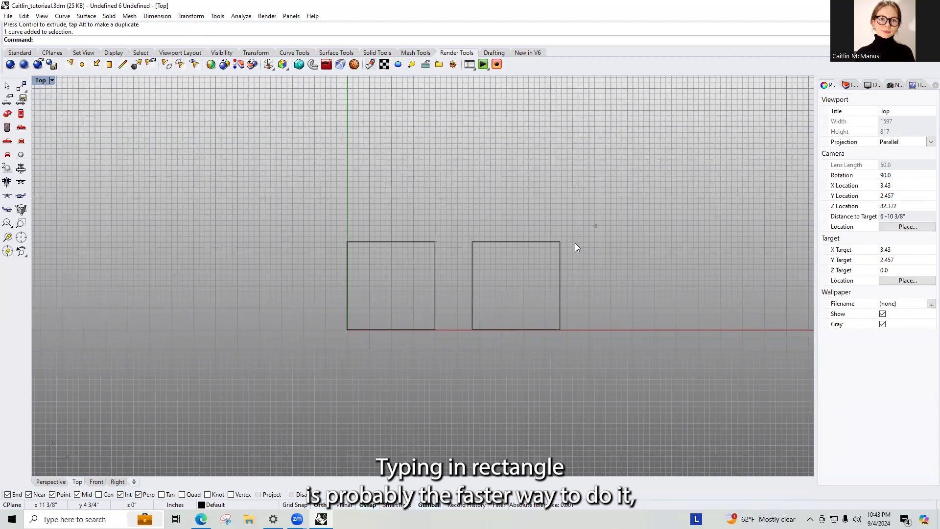
# Duplicate the second square along the X axis with the gumball to place a third square to its right
pyautogui.click(559, 251)
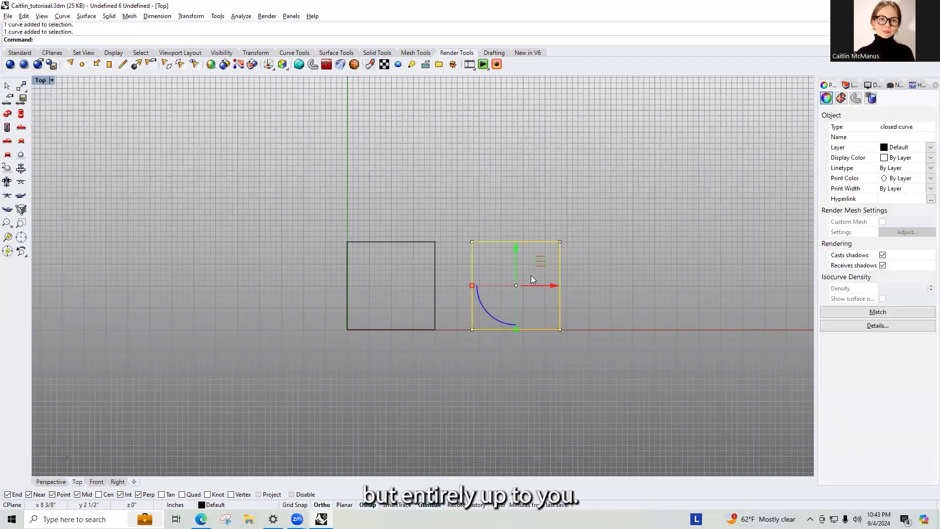
pyautogui.press('alt')
pyautogui.moveTo(555, 288); pyautogui.dragTo(676, 301)
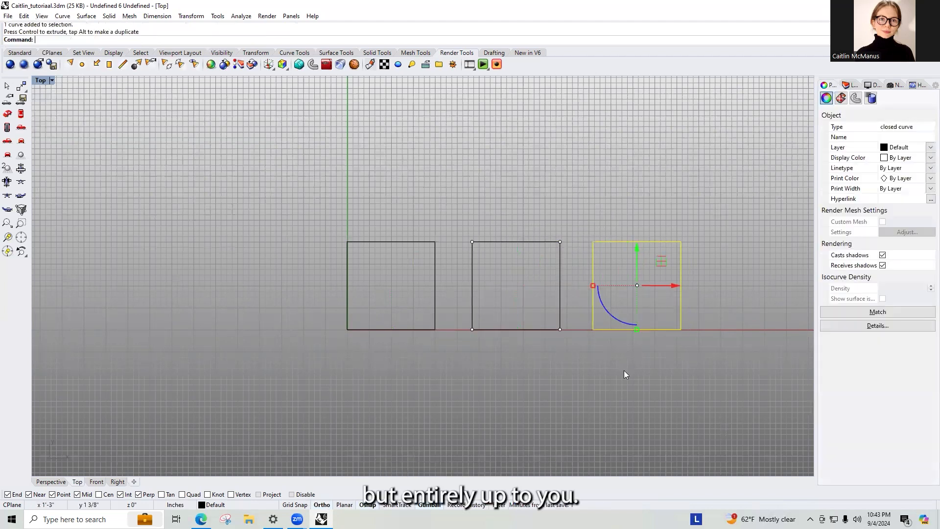
pyautogui.click(520, 207)
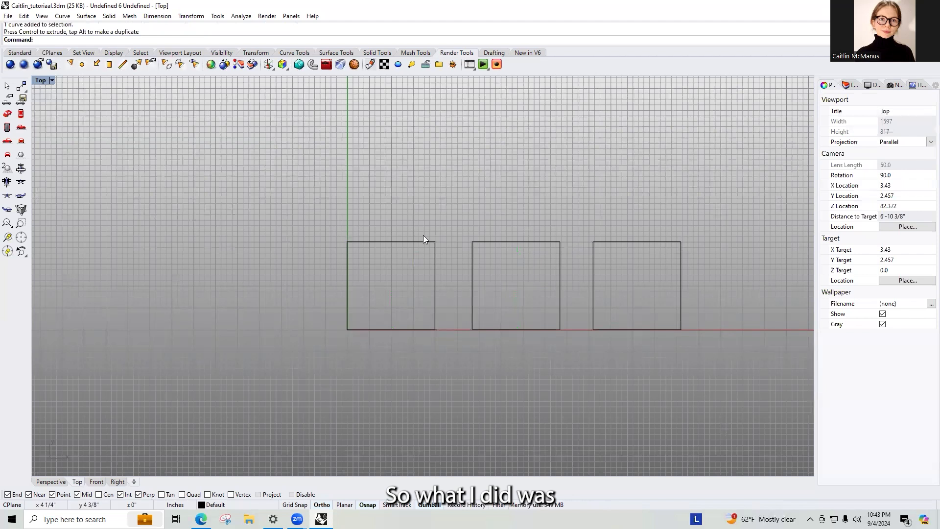
# Duplicate the third square along the X axis with the gumball to place a fourth square at the row's right end
pyautogui.scroll(2, 717, 254)
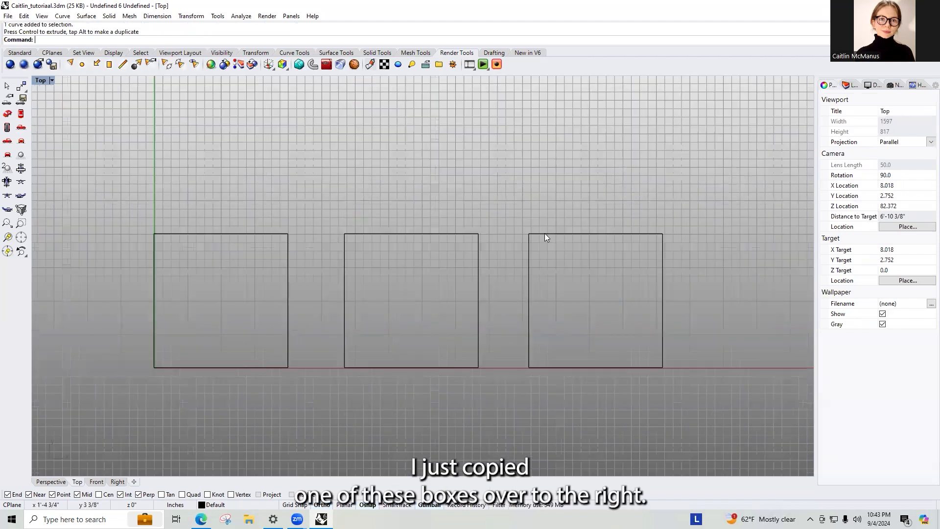
pyautogui.scroll(-2, 544, 233)
pyautogui.scroll(2, 570, 237)
pyautogui.click(569, 235)
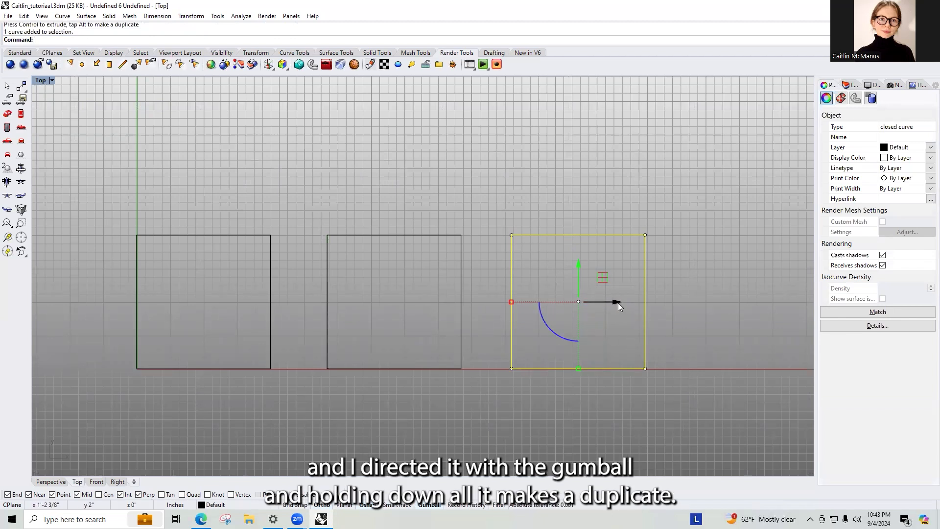
pyautogui.moveTo(618, 303); pyautogui.dragTo(767, 314)
pyautogui.click(557, 202)
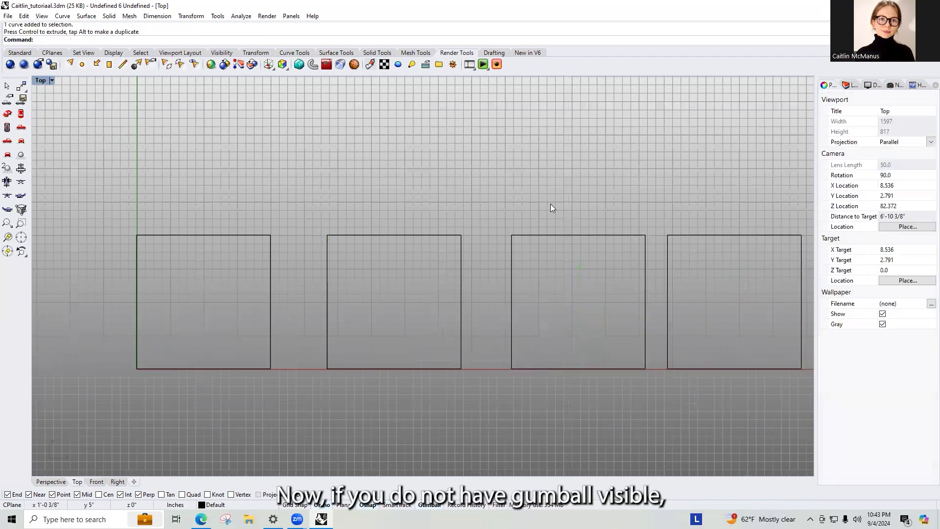
# Run the Gumball command and set it to On
pyautogui.write('Gumball')
pyautogui.press('Return')
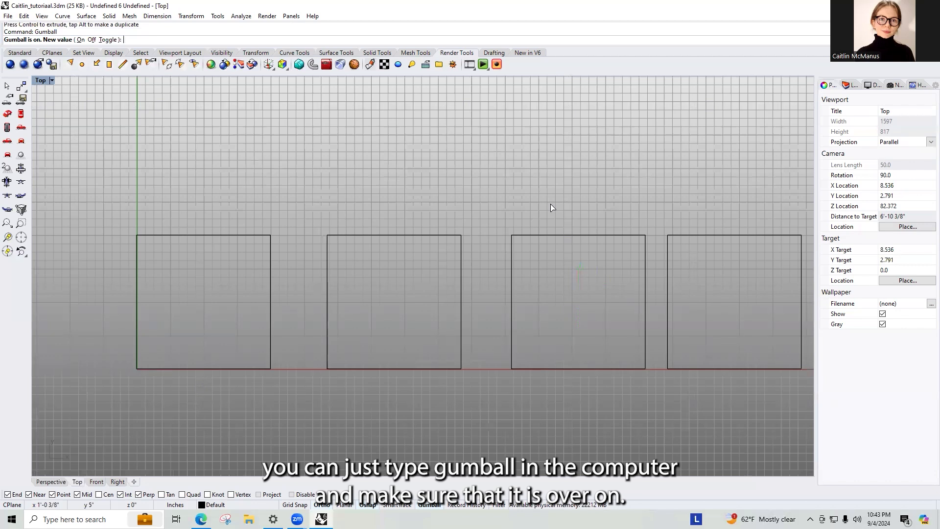
pyautogui.write('o')
pyautogui.press('Return')
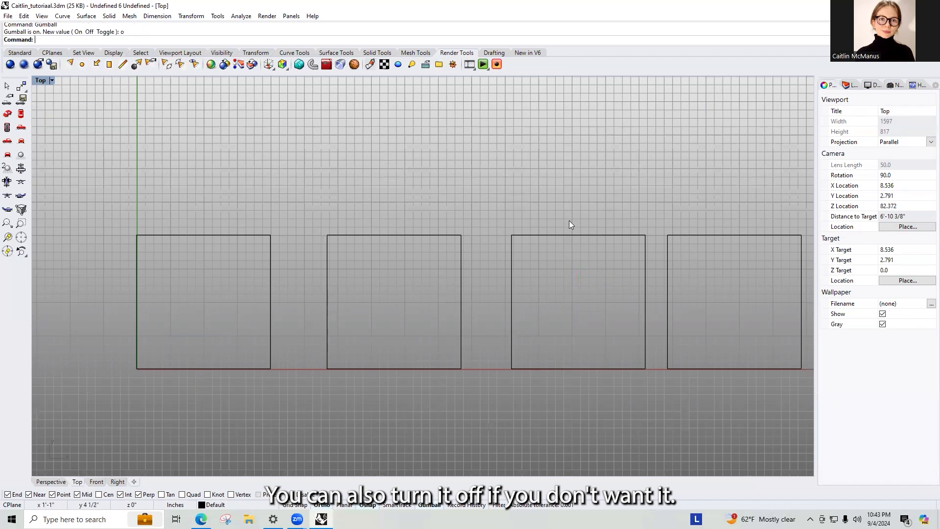
# Shift the third square slightly left along the X axis with the gumball and deselect it
pyautogui.click(558, 237)
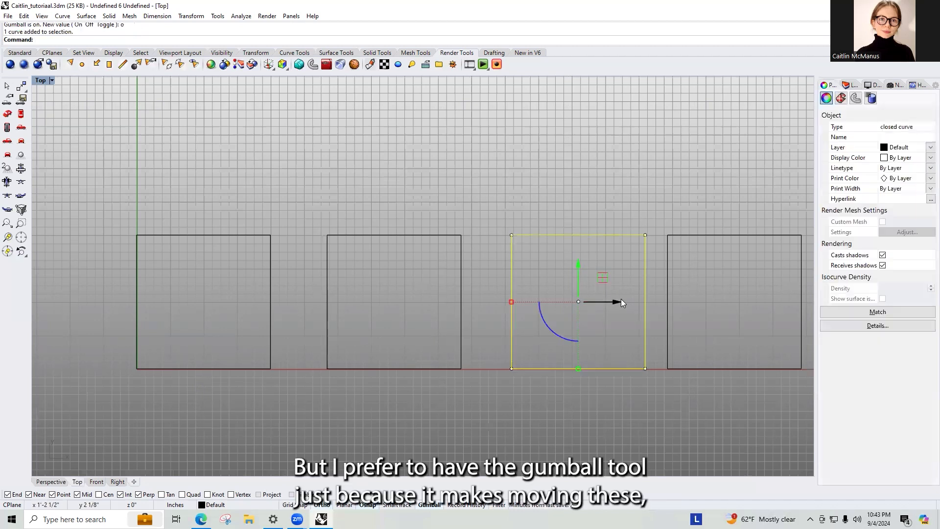
pyautogui.moveTo(616, 304); pyautogui.dragTo(610, 360)
pyautogui.click(605, 174)
# Shift the second square slightly left to even out the spacing, and delete the fourth square, keeping three in the row
pyautogui.scroll(-2, 384, 239)
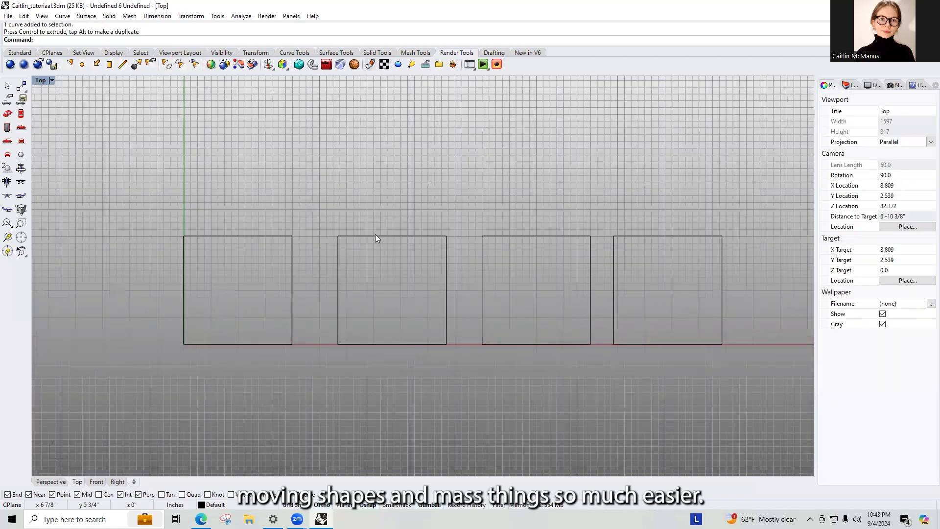
pyautogui.scroll(2, 436, 237)
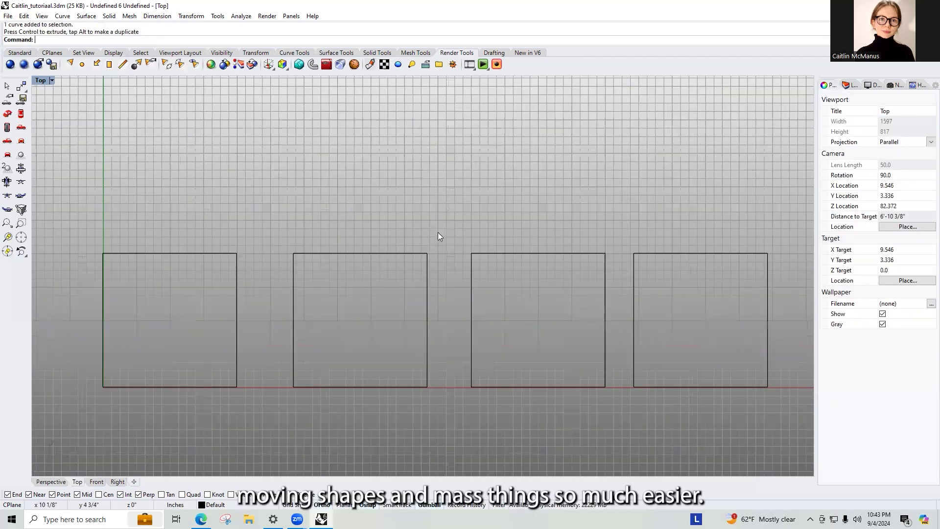
pyautogui.scroll(-2, 438, 236)
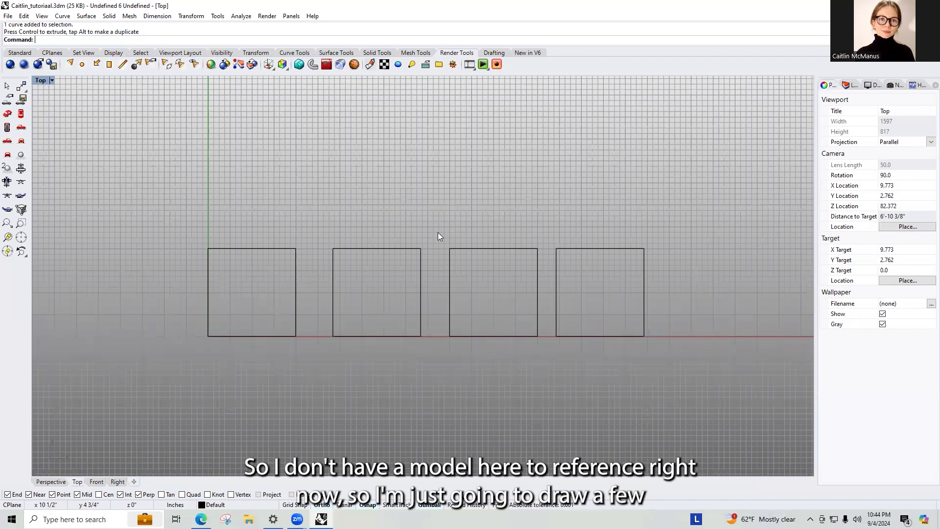
pyautogui.scroll(-3, 340, 233)
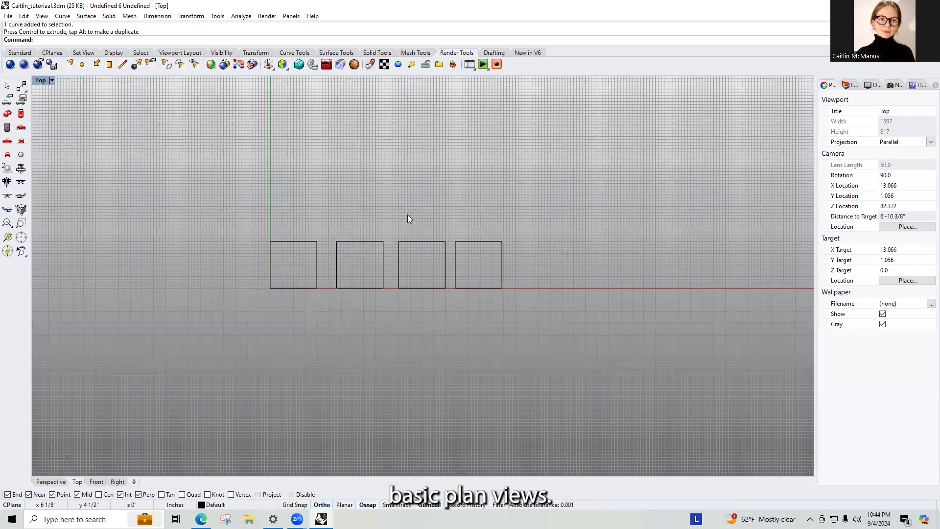
pyautogui.scroll(3, 409, 219)
pyautogui.click(422, 273)
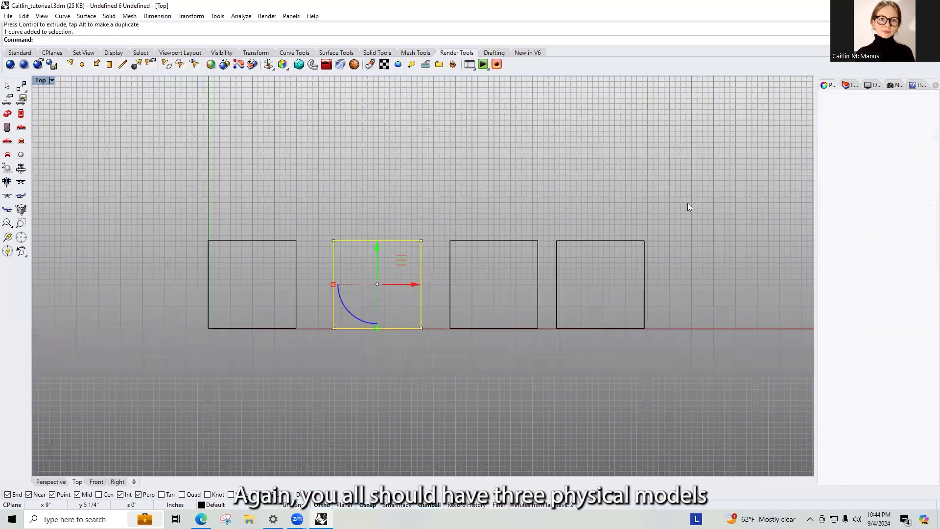
pyautogui.press('Delete')
pyautogui.click(613, 327)
pyautogui.press('Delete')
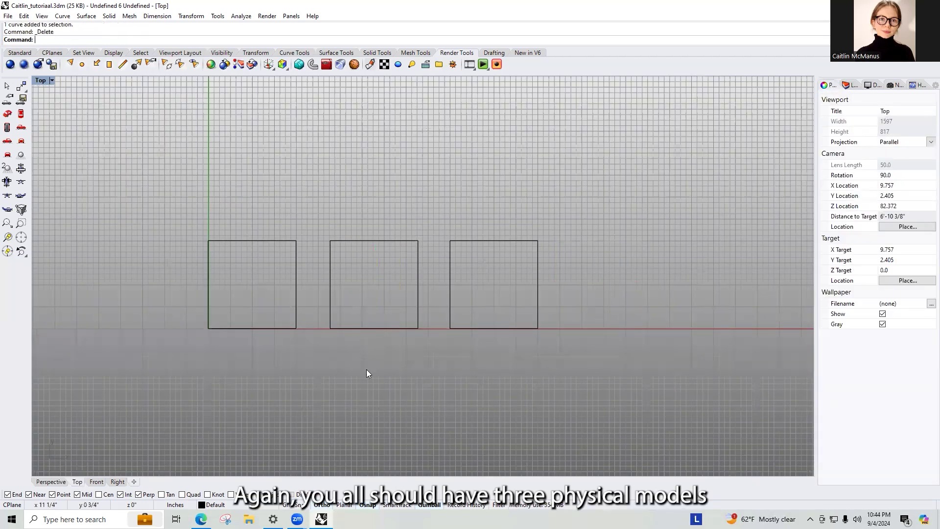
# Draw a rectangle about 1.5 inches wide inside the first square, spanning its full height from top to bottom edge
pyautogui.scroll(2, 269, 291)
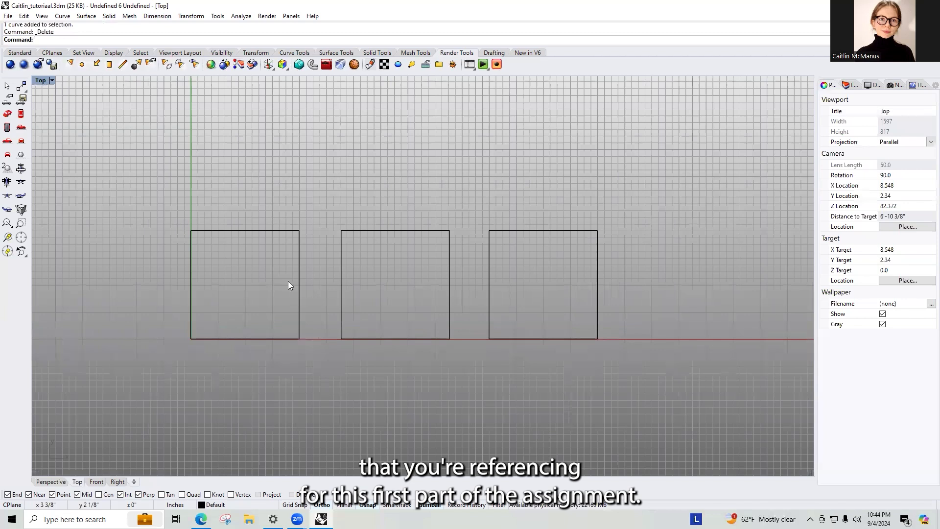
pyautogui.scroll(1, 289, 285)
pyautogui.write('Rec')
pyautogui.press('Return')
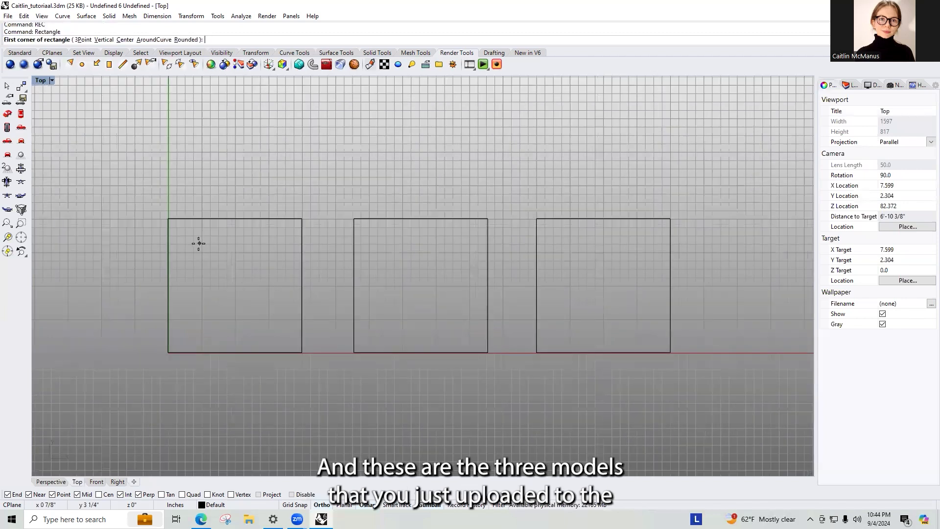
pyautogui.click(184, 219)
pyautogui.click(229, 349)
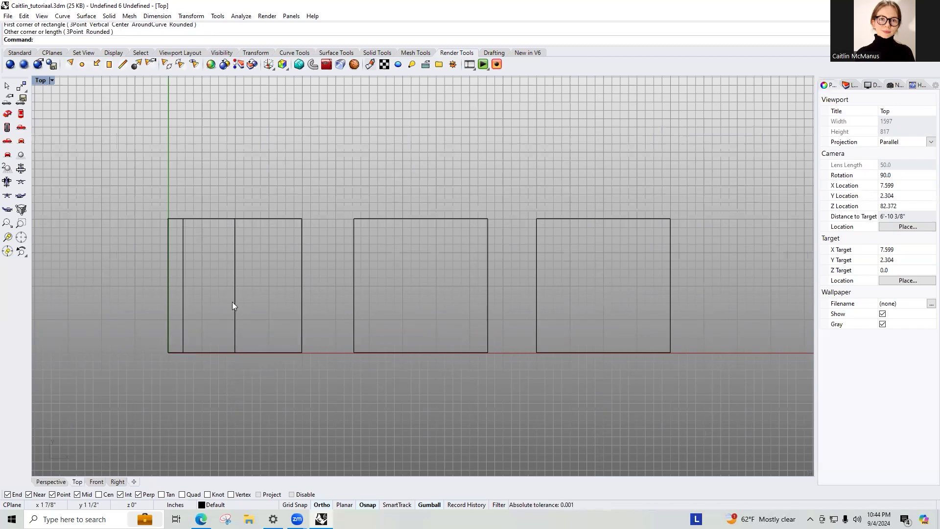
# Draw a rectangle about 1 inch tall from the first square's top edge to its right edge and shift it down about 1 inch
pyautogui.write('REC')
pyautogui.press('Return')
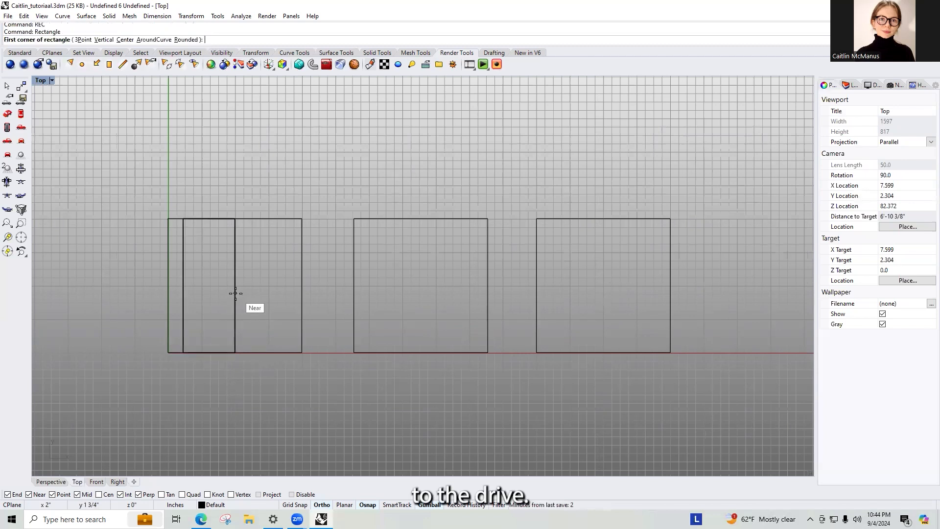
pyautogui.click(209, 219)
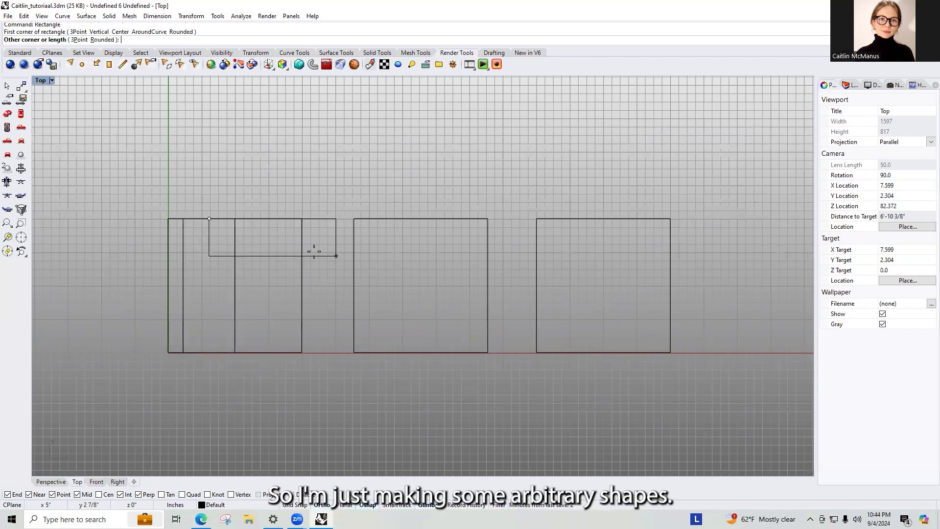
pyautogui.click(302, 252)
pyautogui.click(245, 252)
pyautogui.moveTo(256, 211); pyautogui.dragTo(258, 246)
pyautogui.click(323, 231)
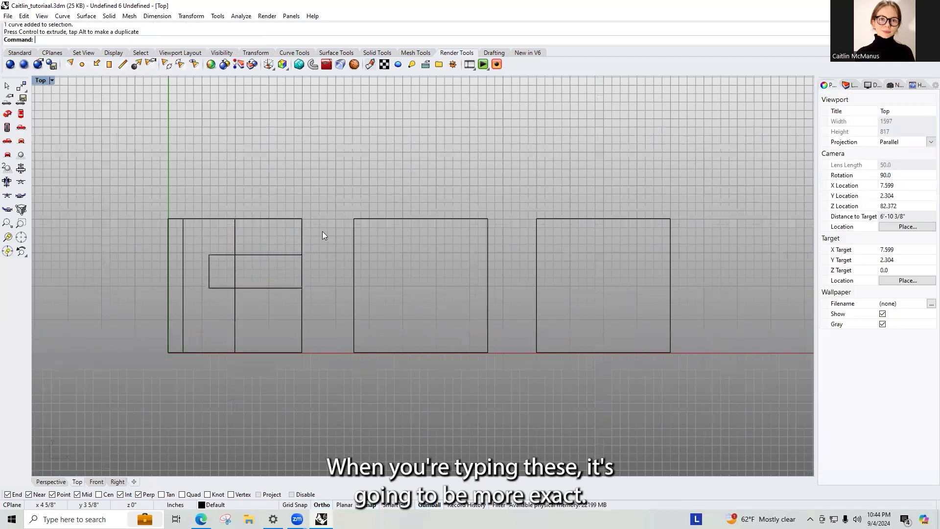
# Start a polyline above the first square with a vertical segment 0.5 inches long going up
pyautogui.write('pl')
pyautogui.press('Return')
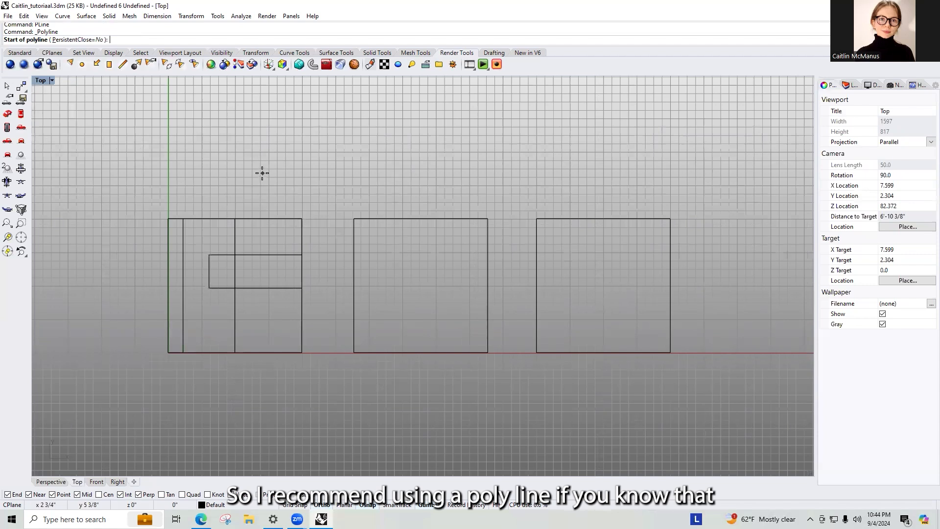
pyautogui.click(264, 181)
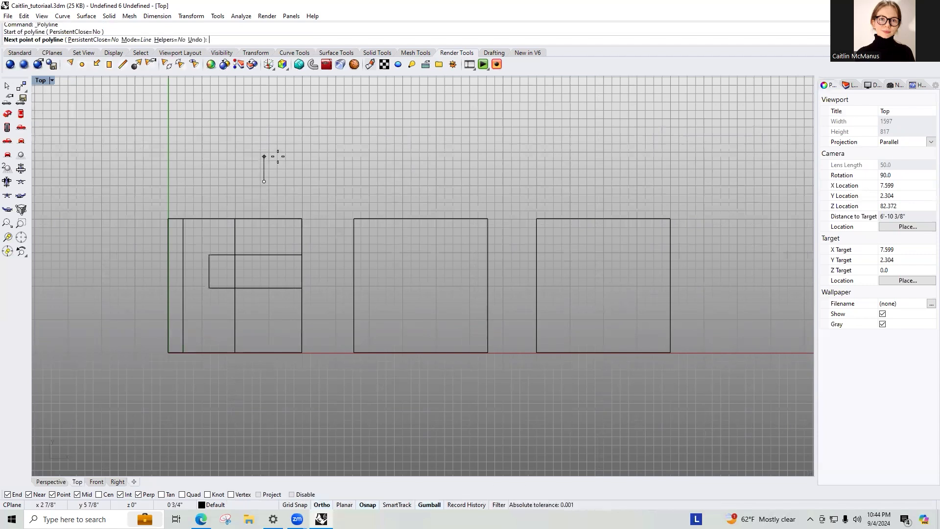
pyautogui.write('5')
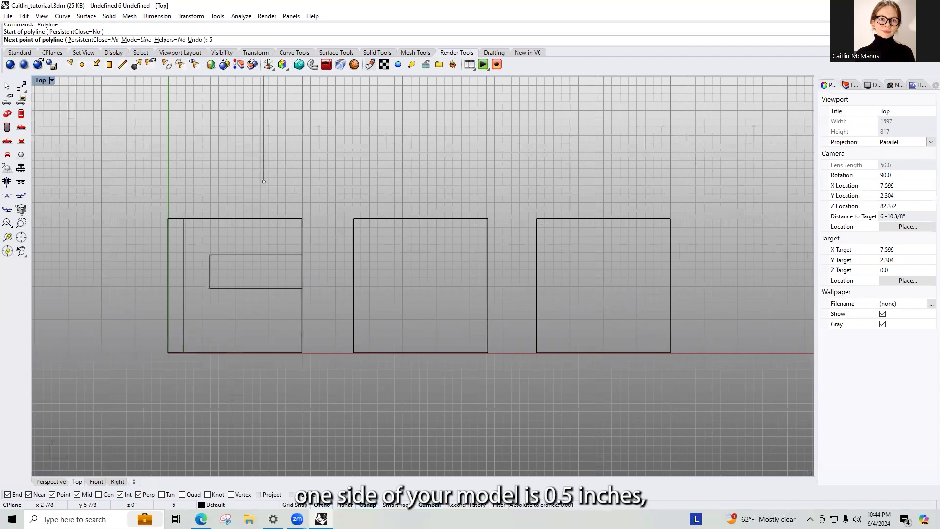
pyautogui.press('BackSpace')
pyautogui.write('.5')
pyautogui.press('Return')
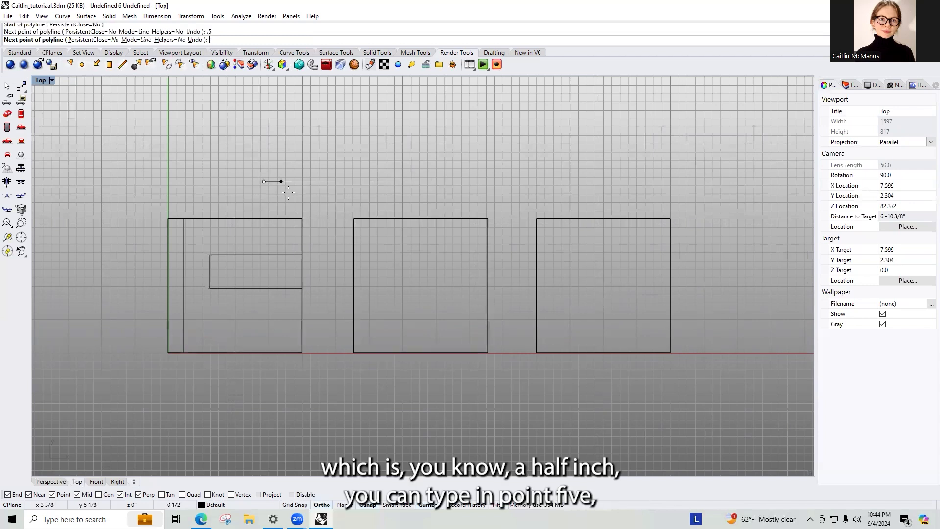
pyautogui.click(237, 141)
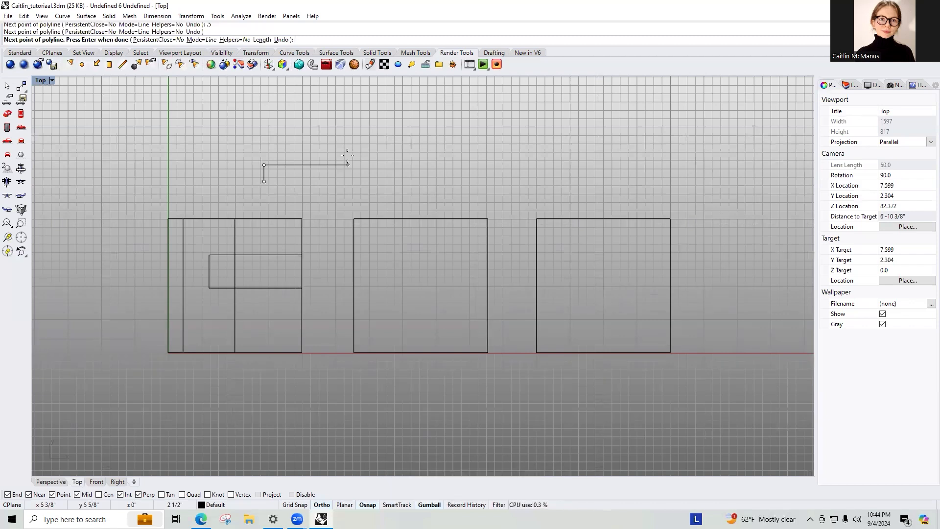
# Continue the polyline 3 inches to the right and 0.5 inches down, close it at its start point, and check its object type
pyautogui.write('3')
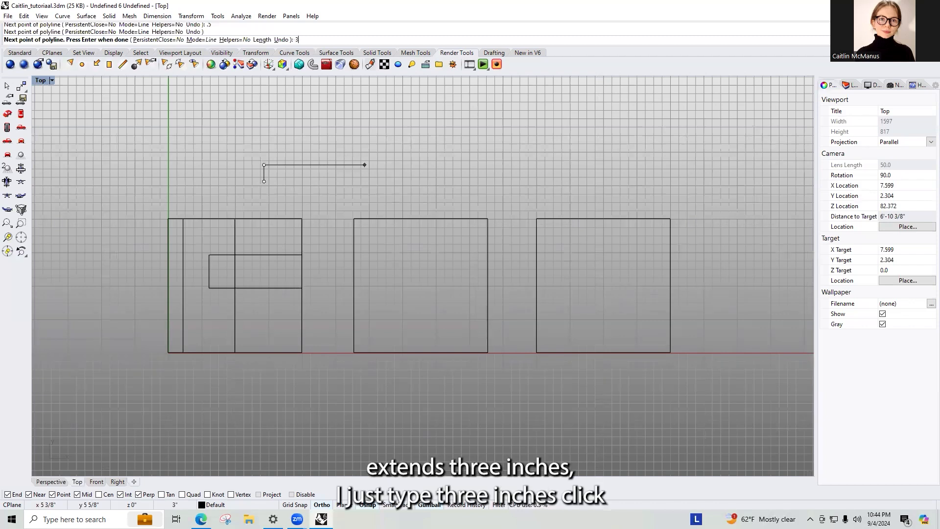
pyautogui.press('Return')
pyautogui.click(365, 184)
pyautogui.write('.5')
pyautogui.press('Return')
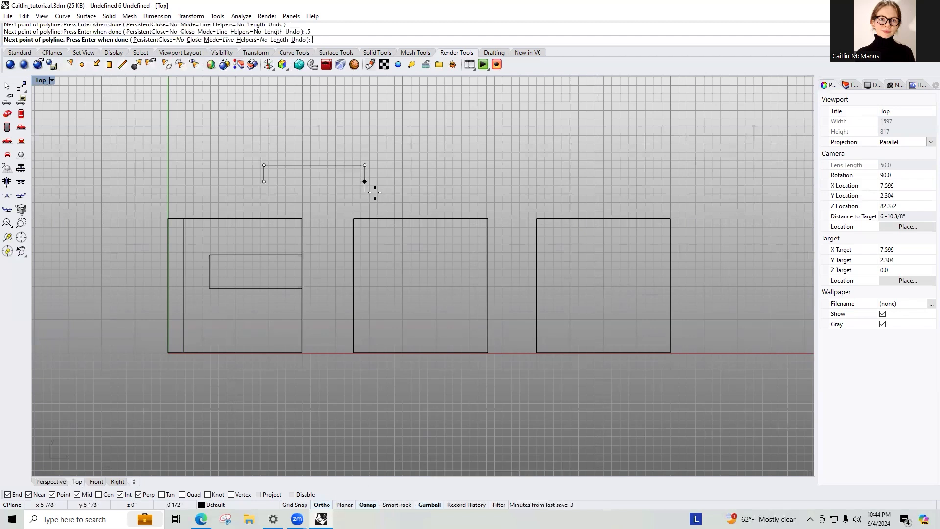
pyautogui.click(372, 192)
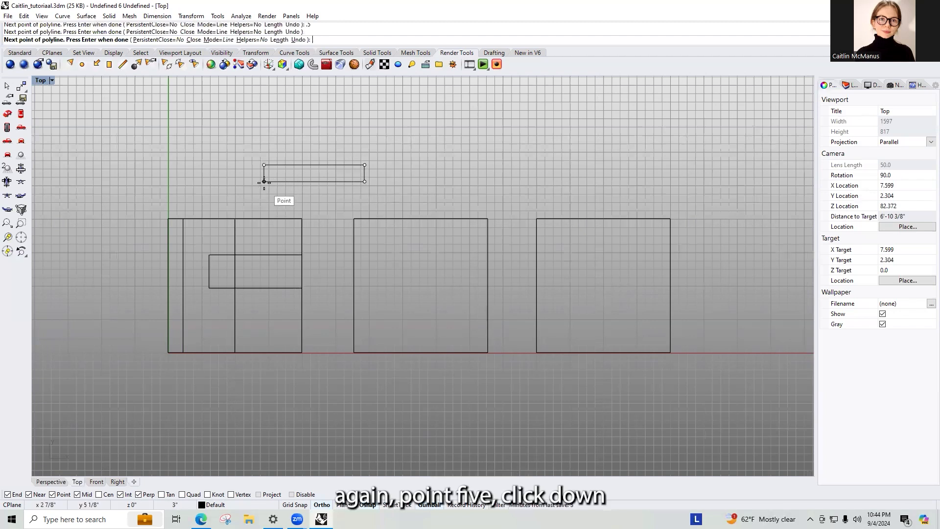
pyautogui.click(272, 183)
pyautogui.click(314, 166)
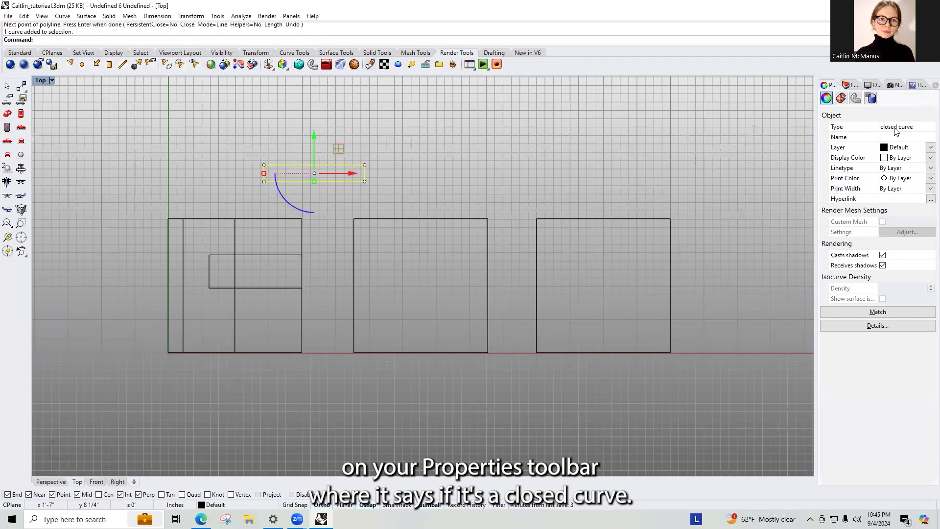
pyautogui.click(398, 166)
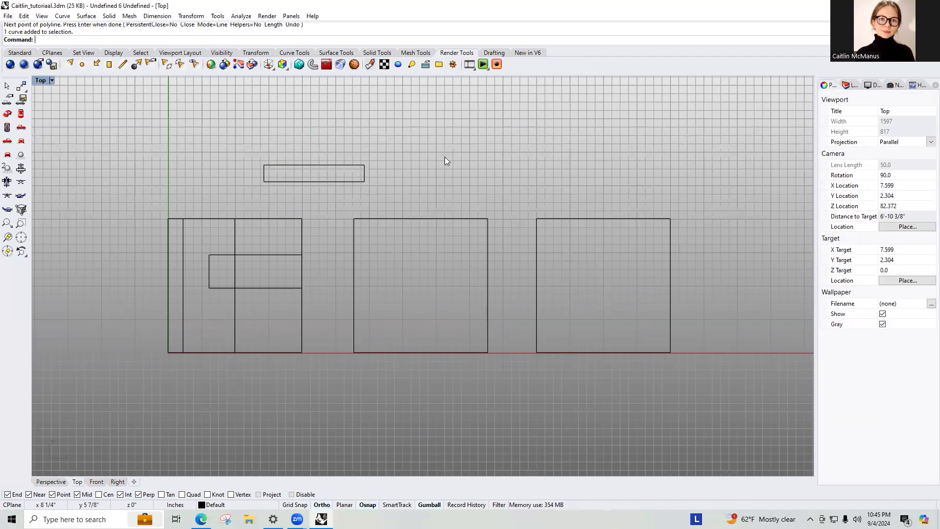
# Draw an open polyline above the second and third squares, stopping just short of its start point, then check its type and delete it
pyautogui.write('PLi')
pyautogui.press('Return')
pyautogui.click(451, 201)
pyautogui.click(451, 120)
pyautogui.click(639, 120)
pyautogui.click(639, 195)
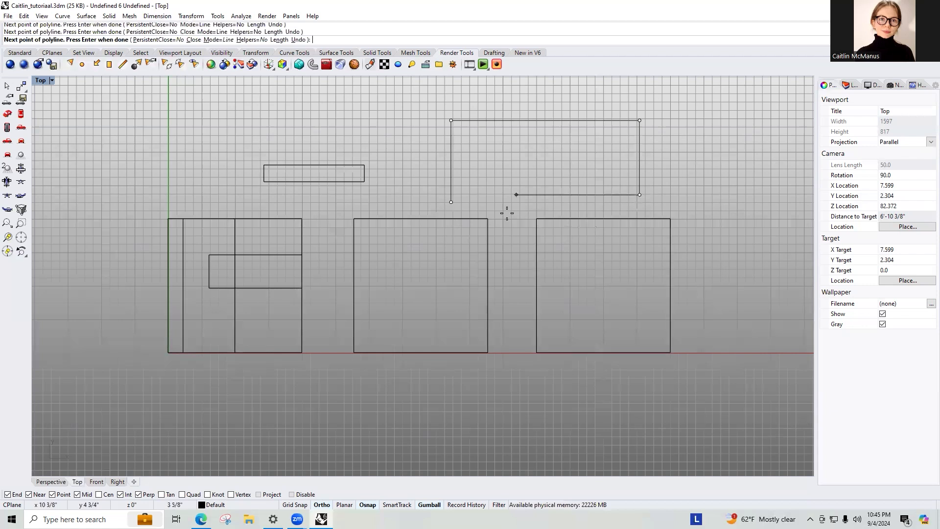
pyautogui.click(459, 195)
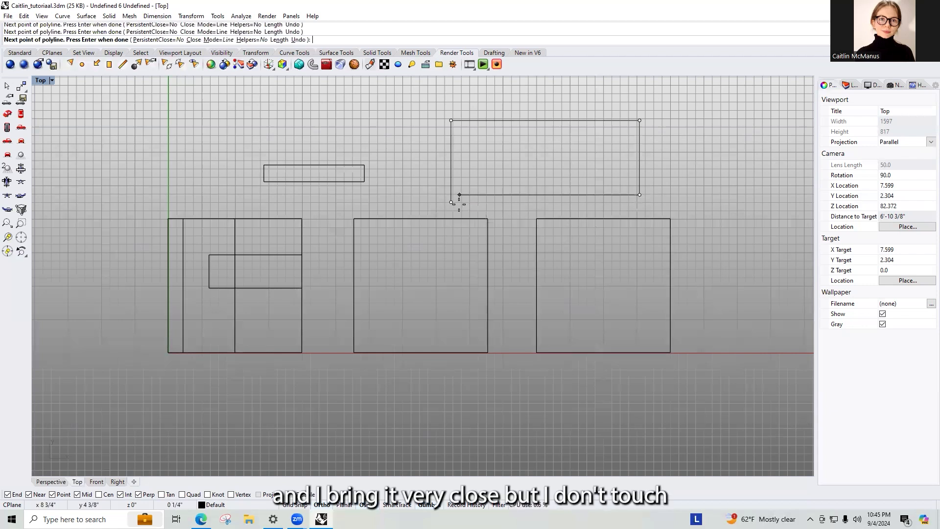
pyautogui.press('Return')
pyautogui.click(639, 166)
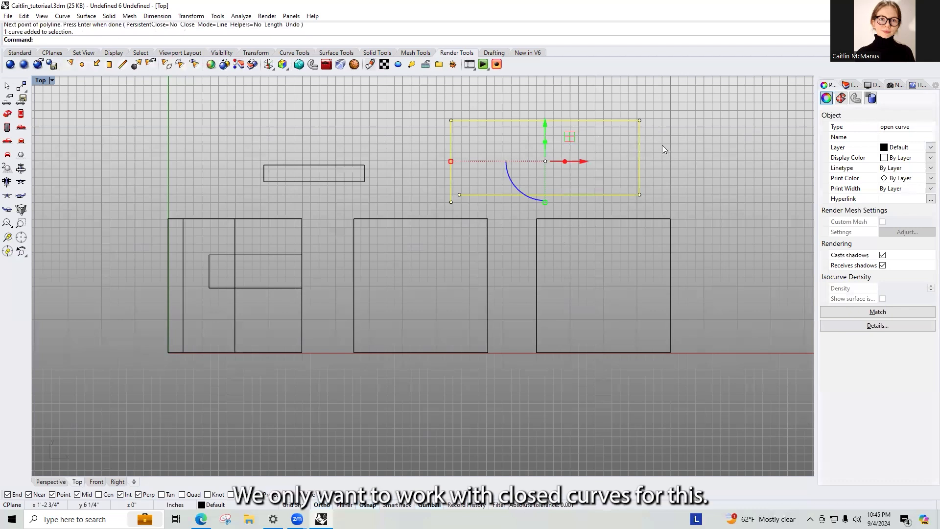
pyautogui.press('Delete')
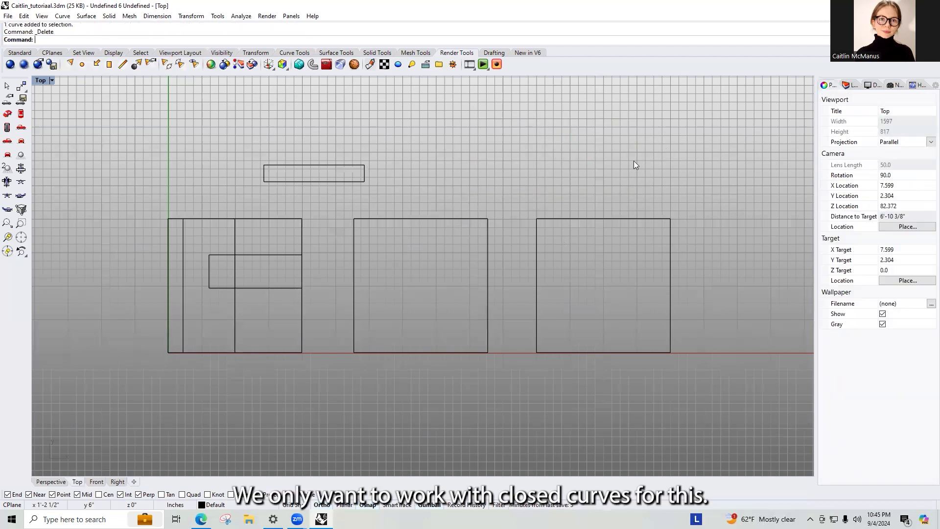
# Delete the 1-inch-tall horizontal rectangle in the first square, undo the deletion, and delete the rectangle again
pyautogui.click(282, 255)
pyautogui.press('Delete')
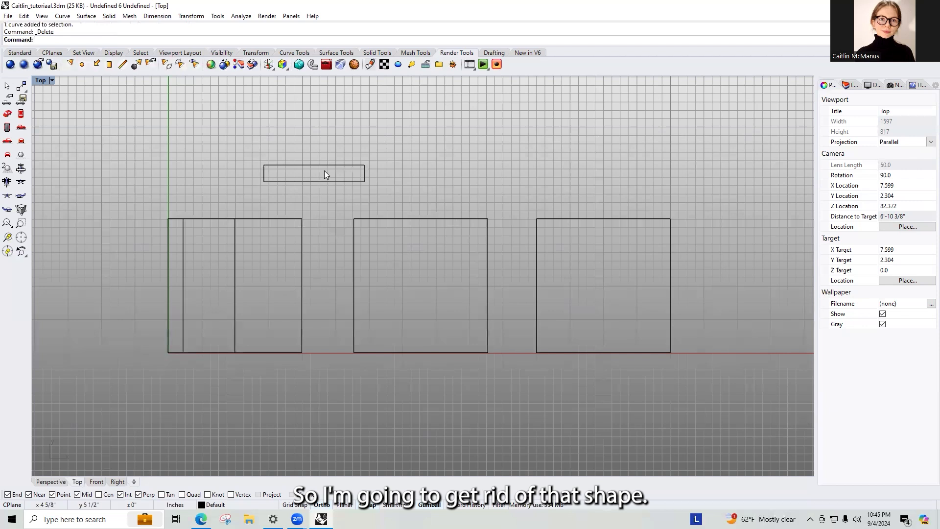
pyautogui.click(324, 166)
pyautogui.press('Escape')
pyautogui.hotkey('ctrl', 'z')
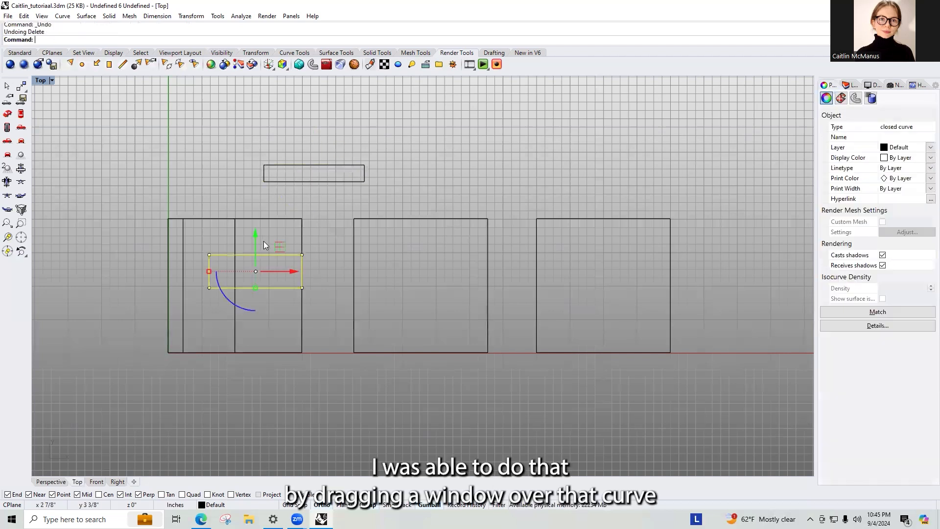
pyautogui.press('Escape')
pyautogui.moveTo(268, 278); pyautogui.dragTo(266, 287)
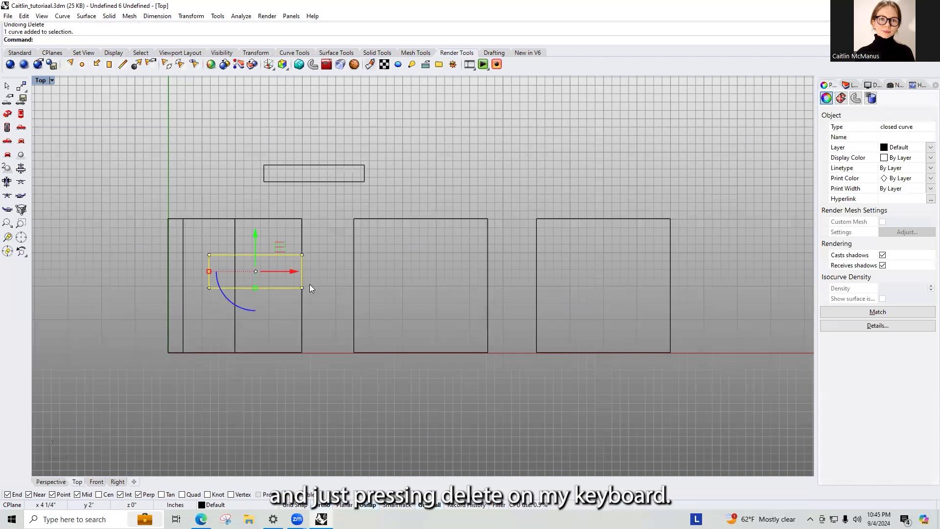
pyautogui.press('Delete')
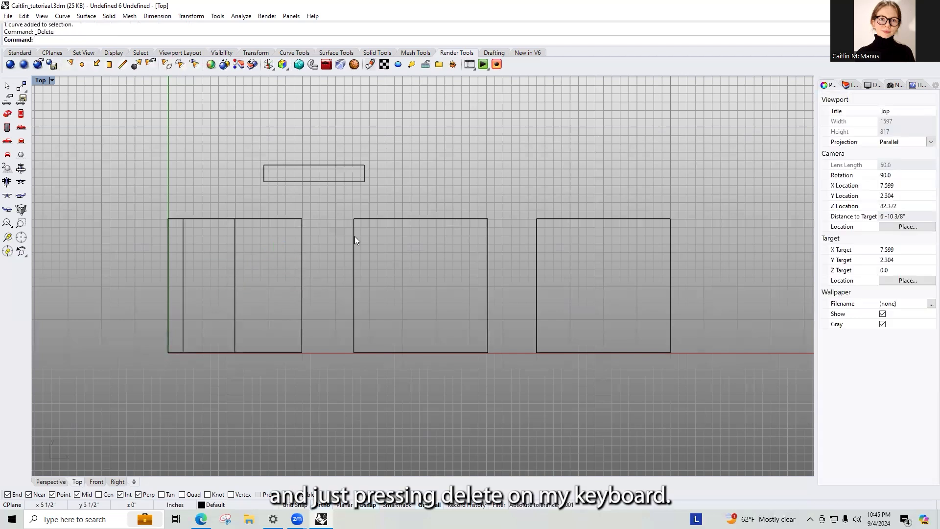
# Move the 3 by 0.5 inch shape by its lower-right corner onto the first square's right edge, near mid-height
pyautogui.click(326, 182)
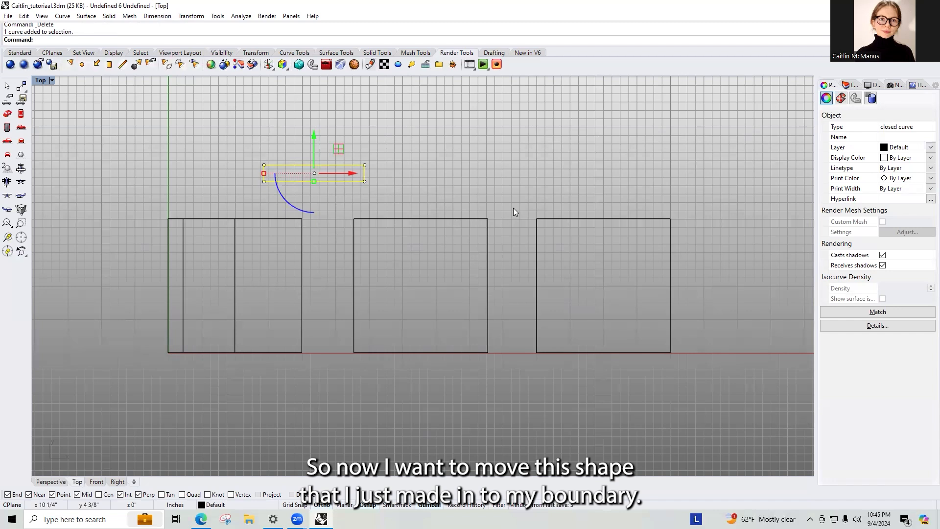
pyautogui.write('move')
pyautogui.press('Return')
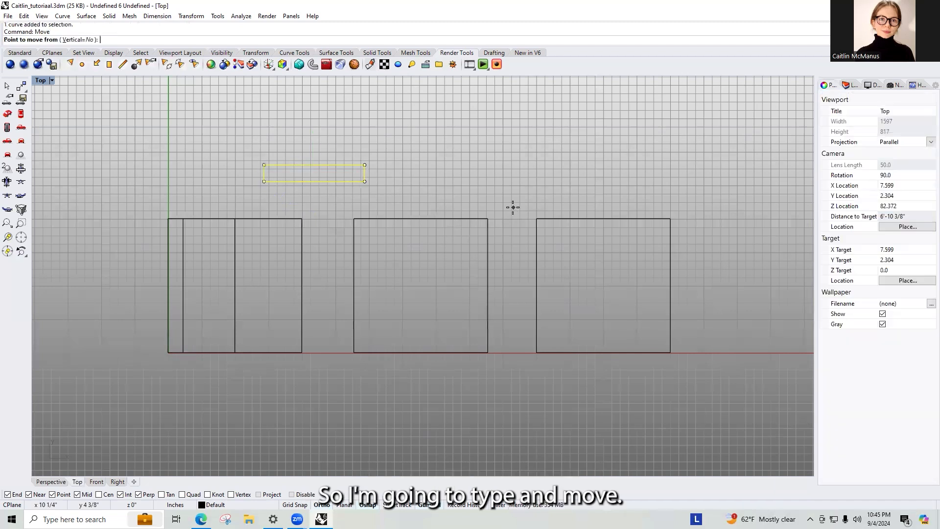
pyautogui.click(365, 181)
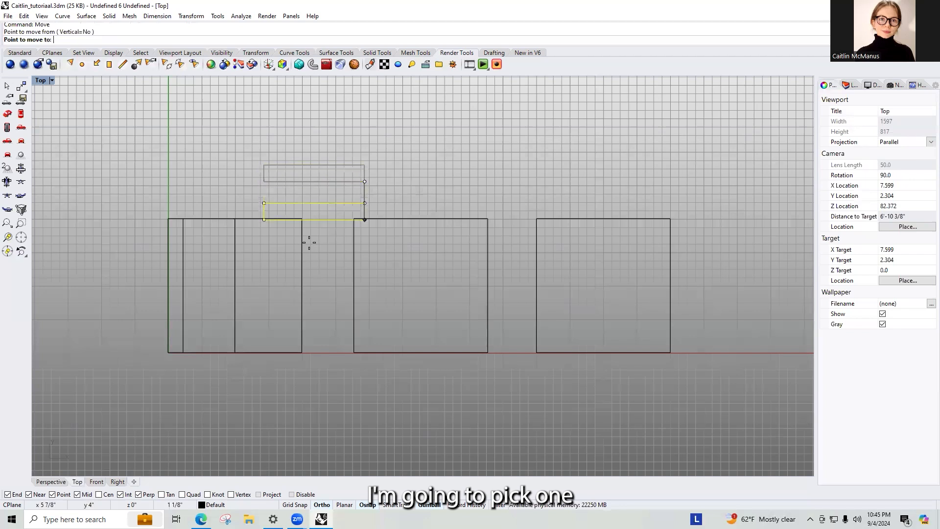
pyautogui.click(302, 285)
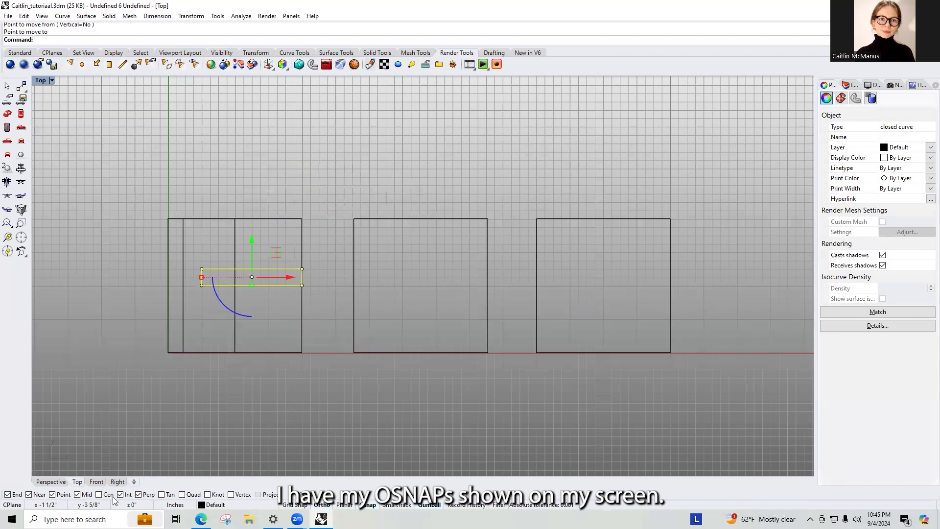
pyautogui.click(276, 337)
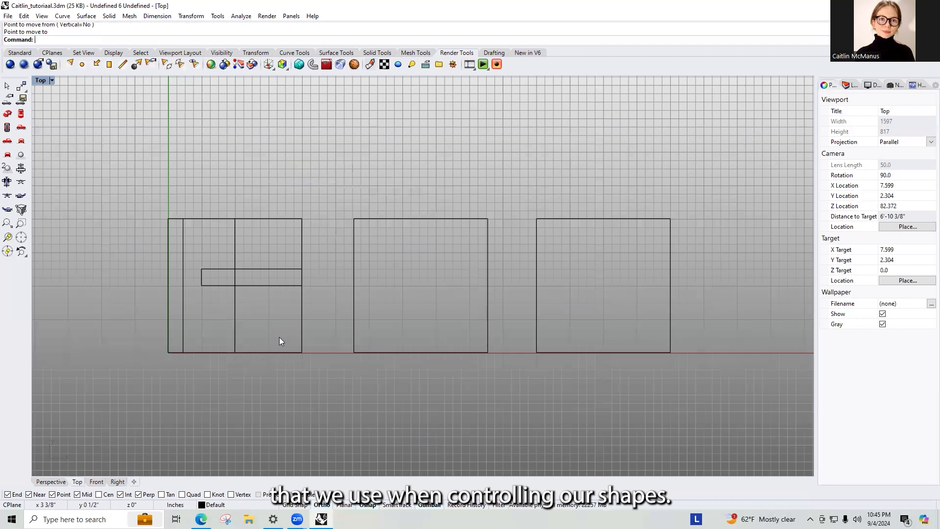
# Run the Osnap command, review which object snaps are on, and leave the command
pyautogui.write('Osnap')
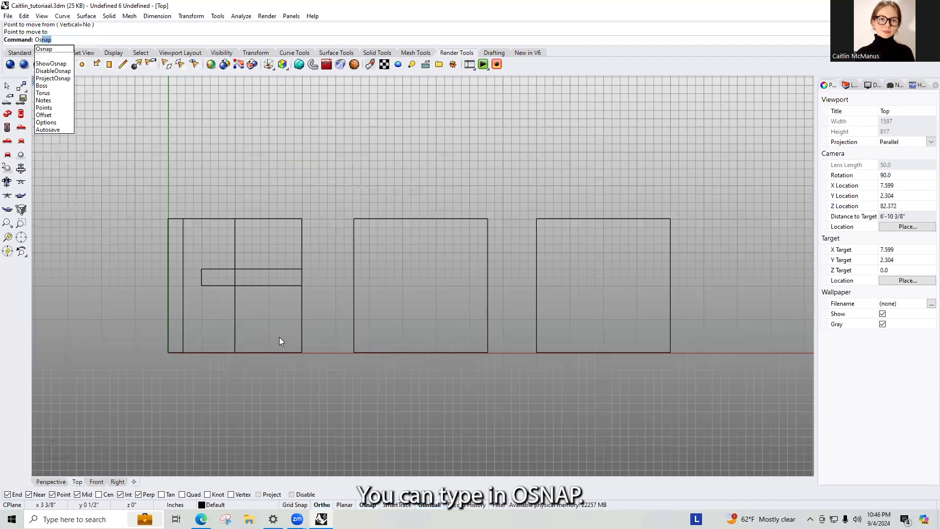
pyautogui.press('Return')
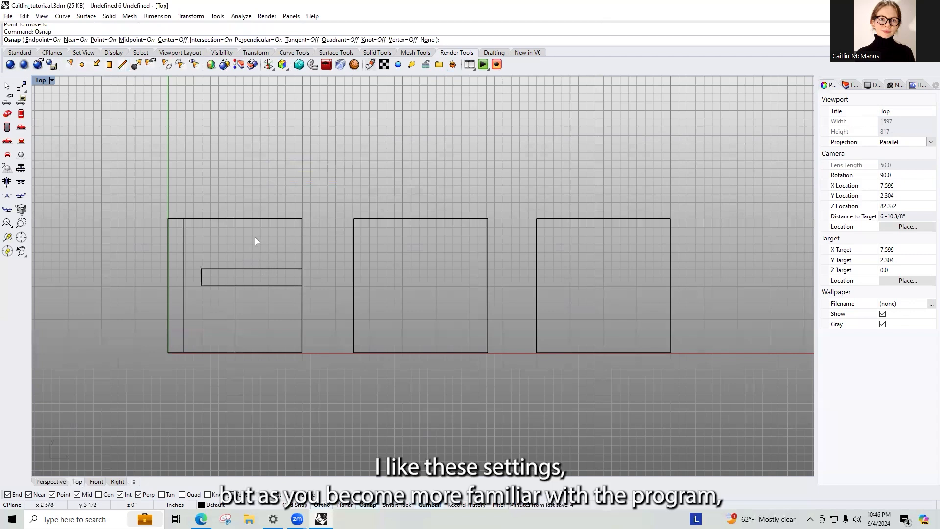
pyautogui.press('Return')
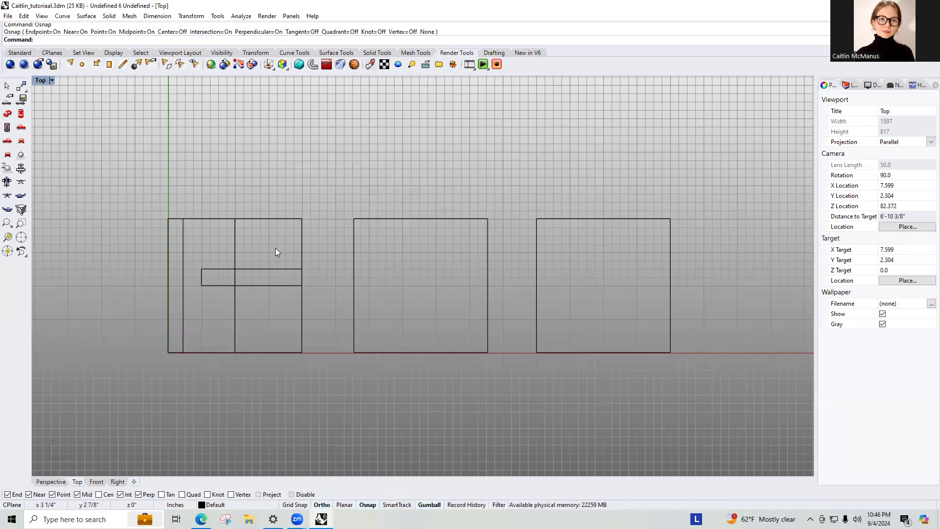
# Move the tall rectangle left so its top-left corner snaps to the first square's top-left corner
pyautogui.click(235, 253)
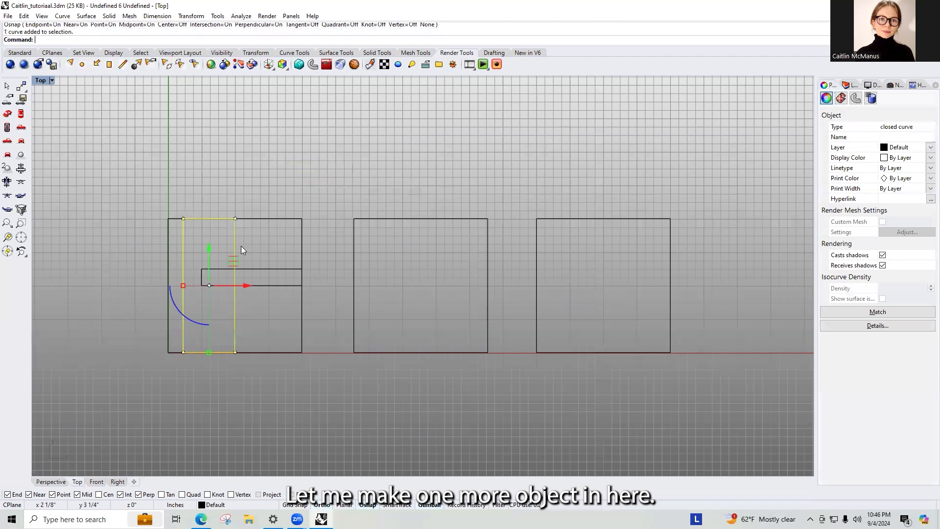
pyautogui.press('Return')
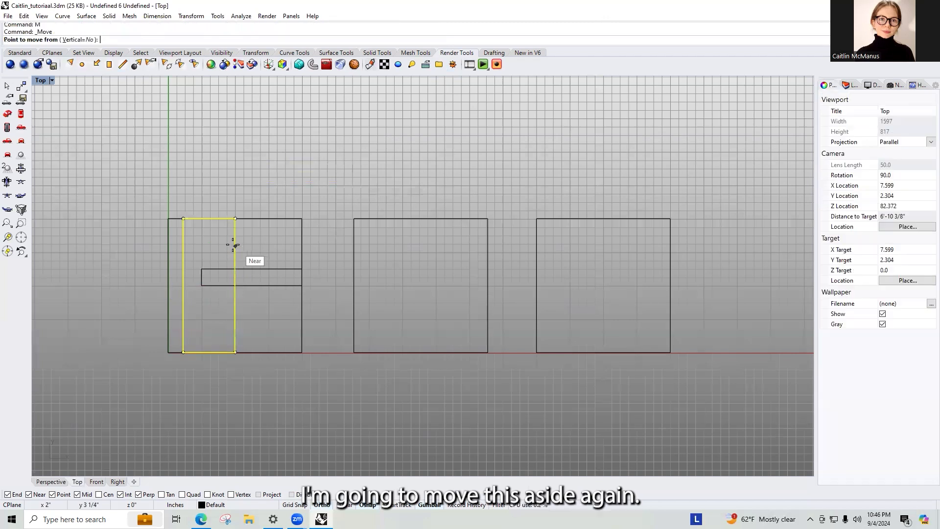
pyautogui.click(183, 219)
pyautogui.click(168, 219)
pyautogui.press('Escape')
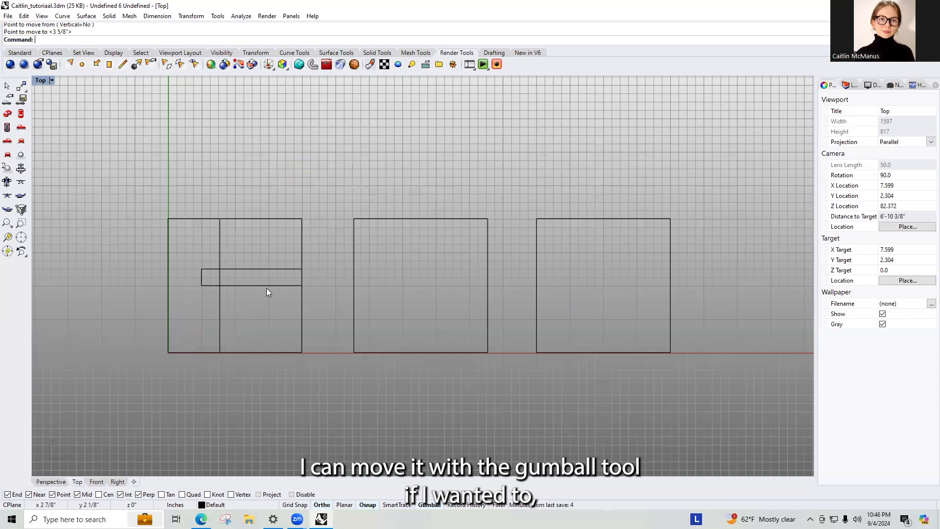
# Draw a rectangle from the first square's lower-right corner, extending right, 3.5 inches long and about 1.25 inches tall
pyautogui.write('rec')
pyautogui.press('Return')
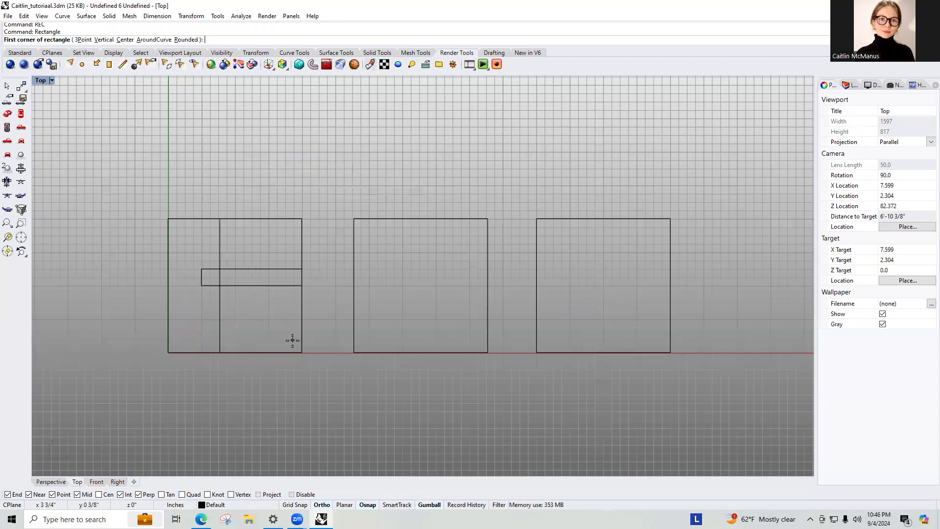
pyautogui.click(302, 352)
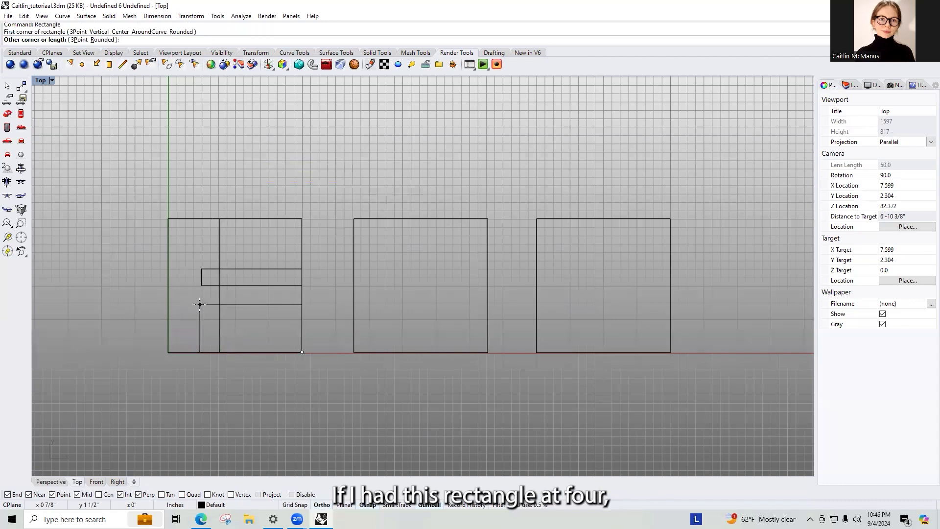
pyautogui.write('3.5')
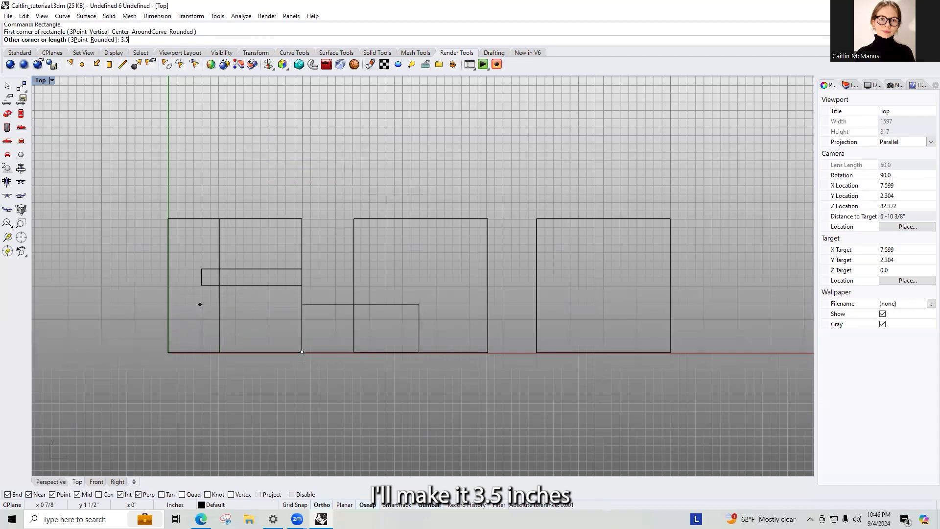
pyautogui.write('1.5')
pyautogui.press('Return')
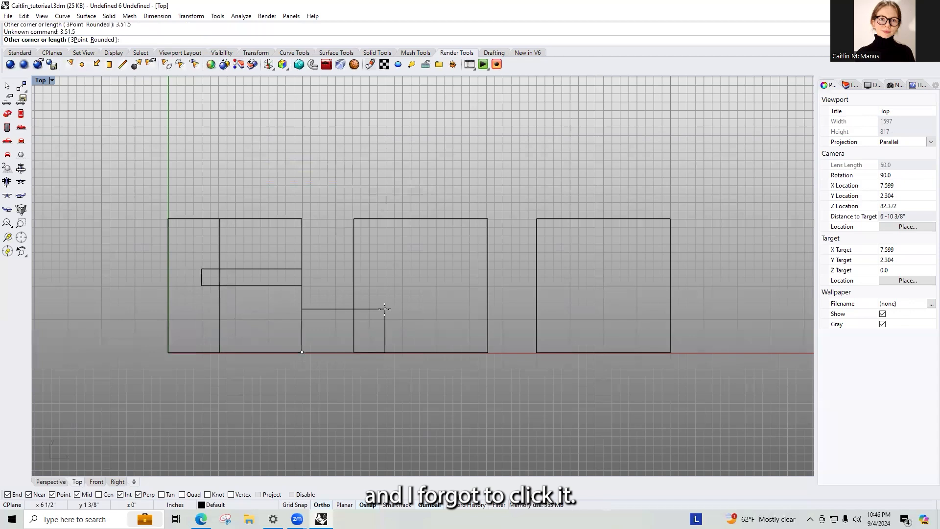
pyautogui.write('3.5')
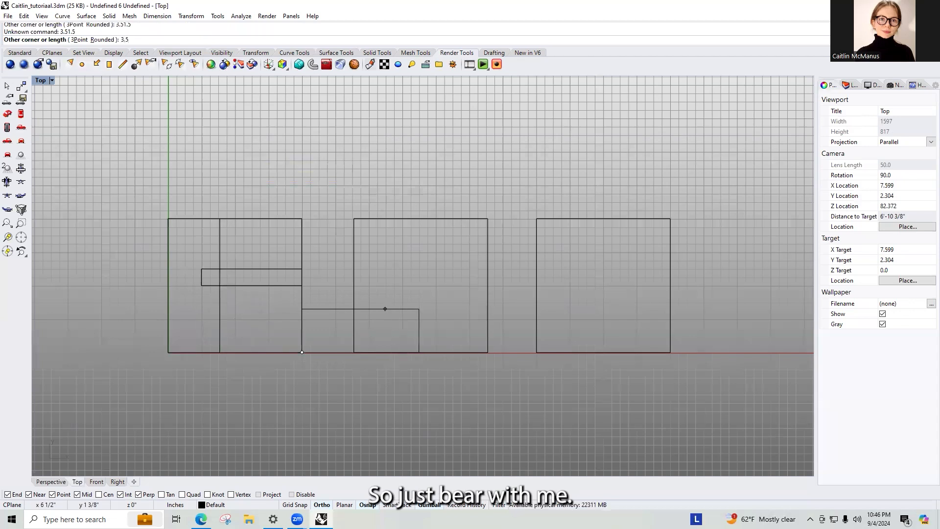
pyautogui.press('Return')
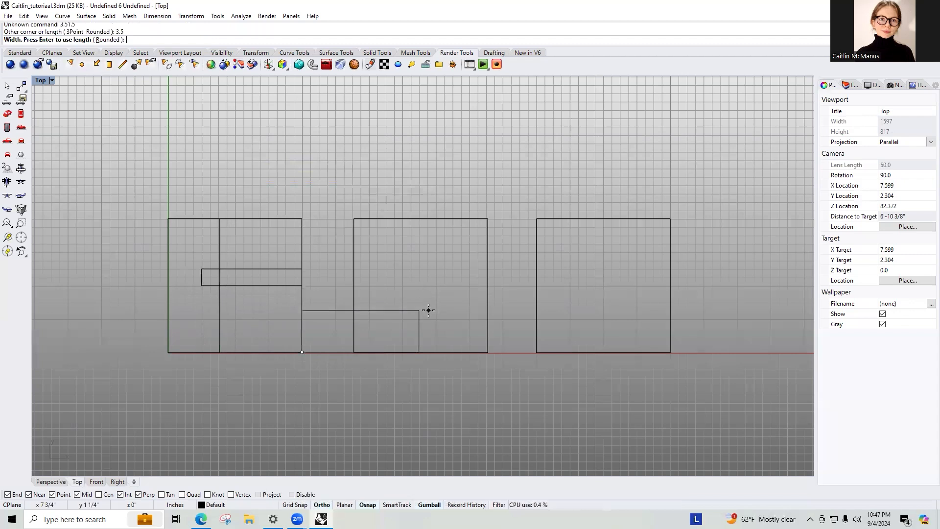
pyautogui.click(428, 310)
# Move the new rectangle by its lower-right corner onto the first square's lower-right corner, and delete it
pyautogui.click(393, 310)
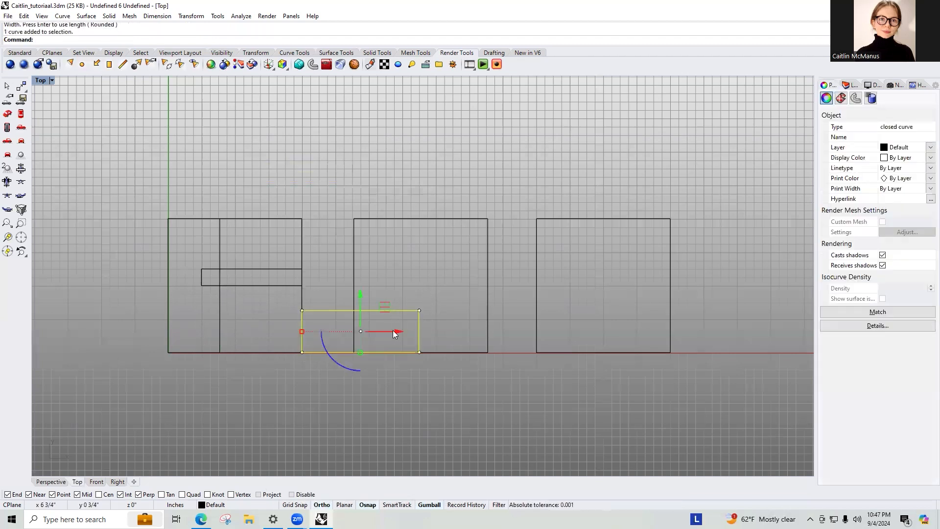
pyautogui.write('M')
pyautogui.press('Return')
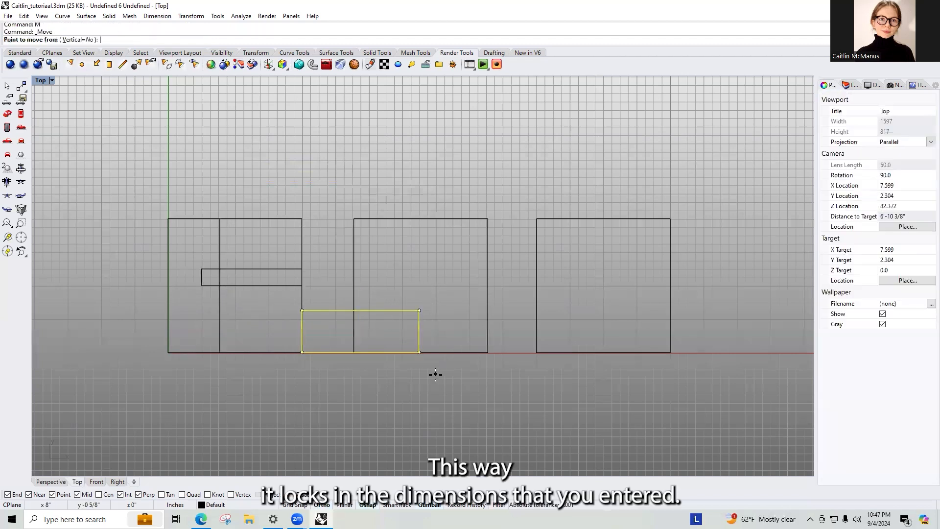
pyautogui.click(419, 352)
pyautogui.click(301, 353)
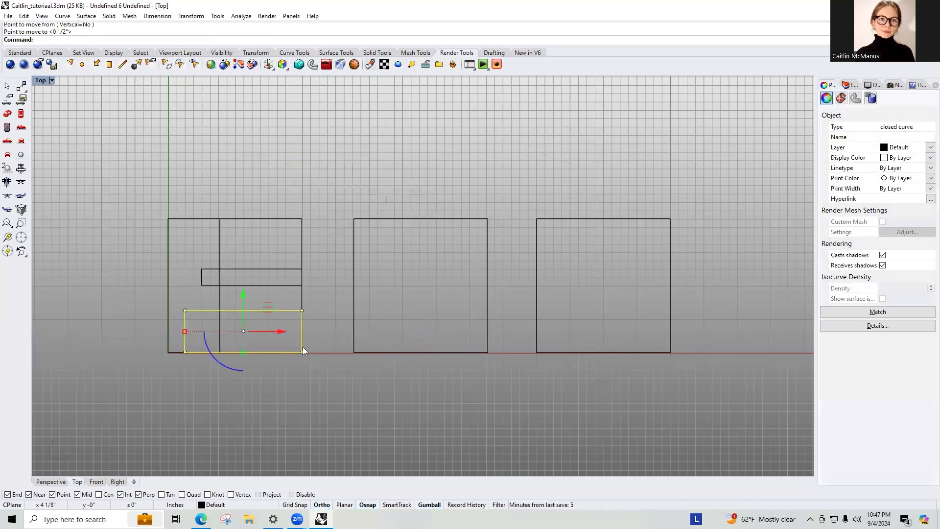
pyautogui.press('Delete')
# Draw another 3.5-inch-long rectangle, about 1.4 inches tall, from the first square's lower-right corner, and delete it
pyautogui.write('REC')
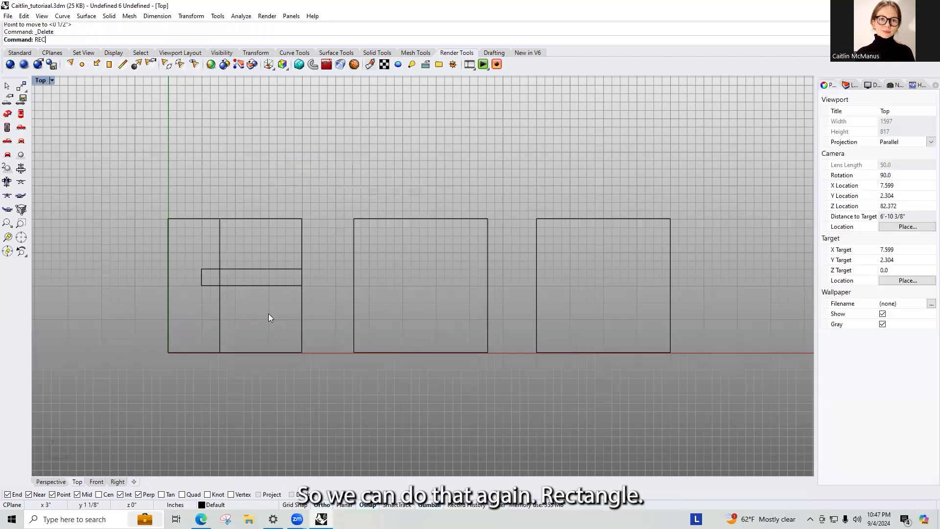
pyautogui.press('Return')
pyautogui.click(301, 352)
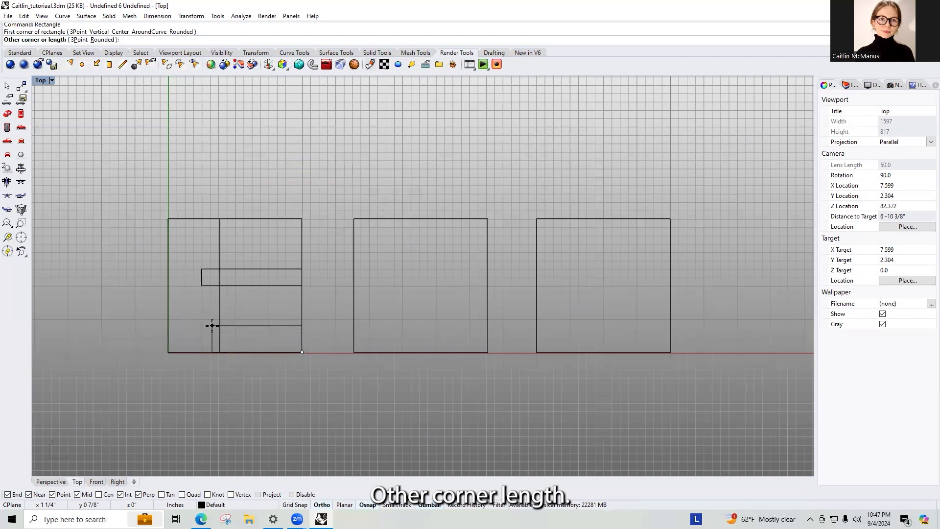
pyautogui.write('3.5"')
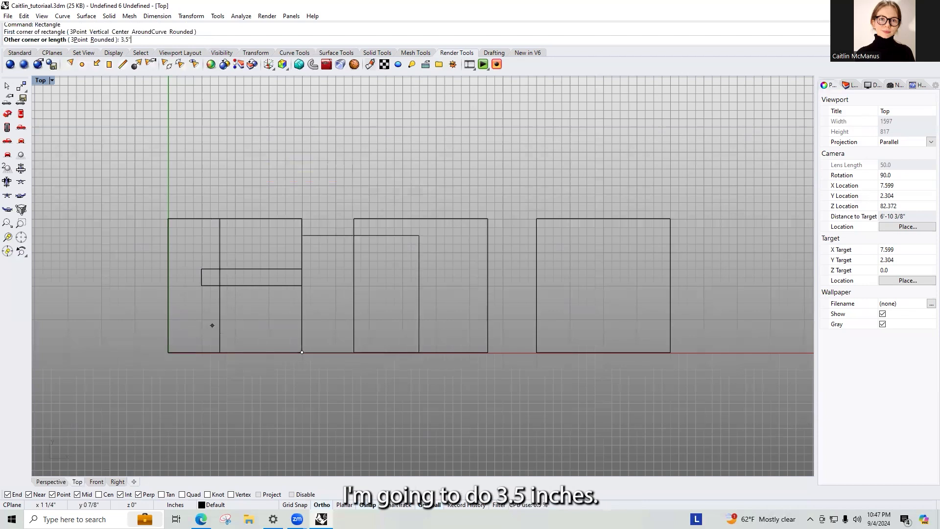
pyautogui.press('Return')
pyautogui.click(420, 306)
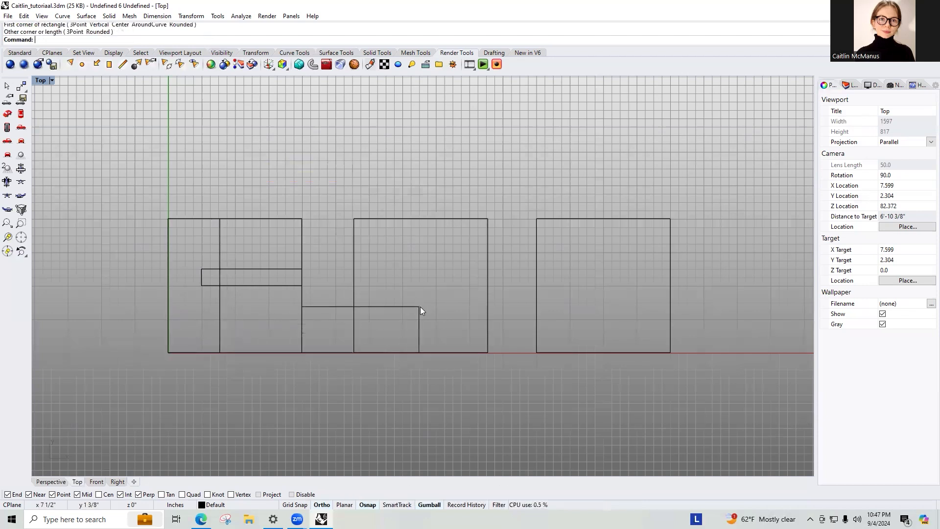
pyautogui.write('REC')
pyautogui.press('Return')
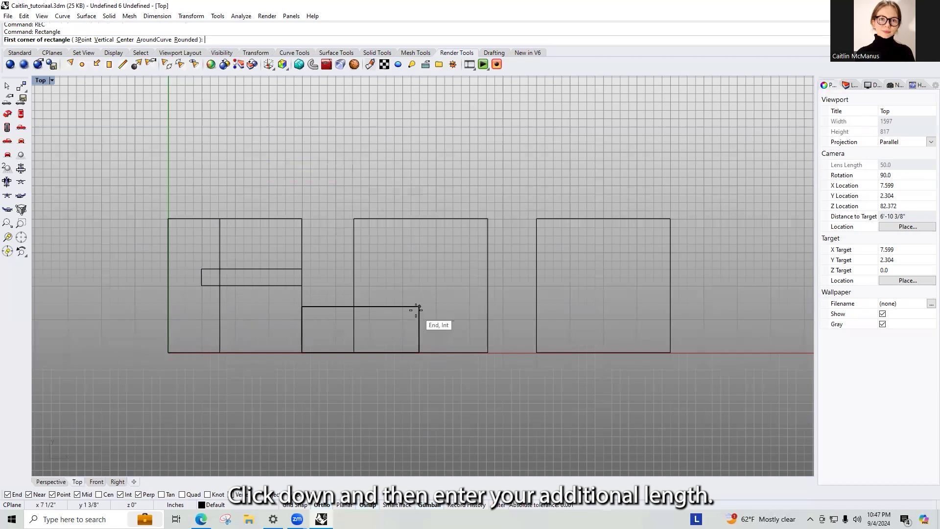
pyautogui.press('Escape')
pyautogui.click(330, 306)
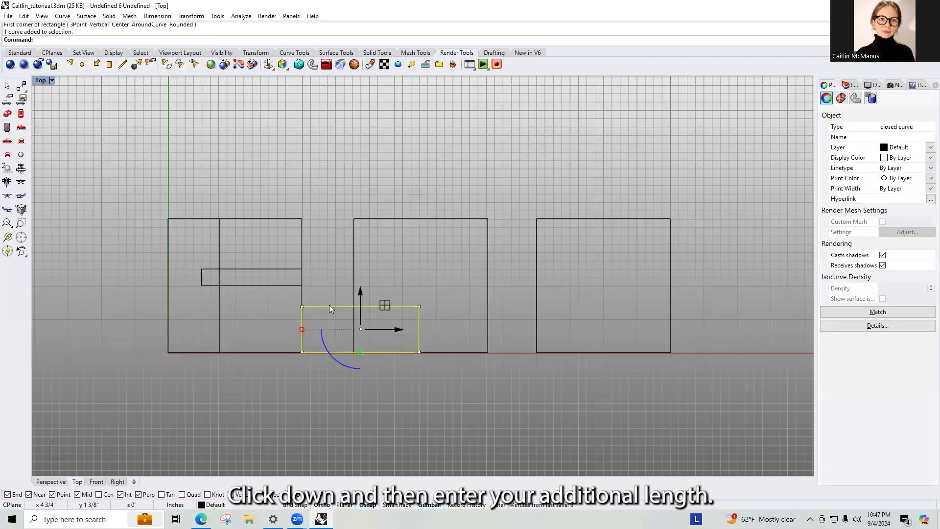
pyautogui.press('Delete')
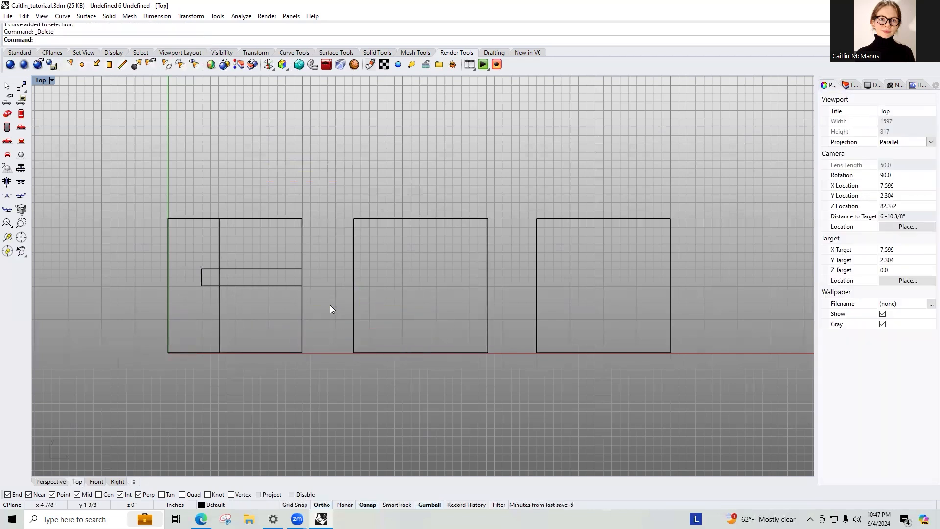
# Draw a three-segment polyline from the first square's bottom edge, about 0.75 inch from its left corner: 1.5 inches up, 3.5 right, 1.5 down
pyautogui.write('PLine')
pyautogui.press('Return')
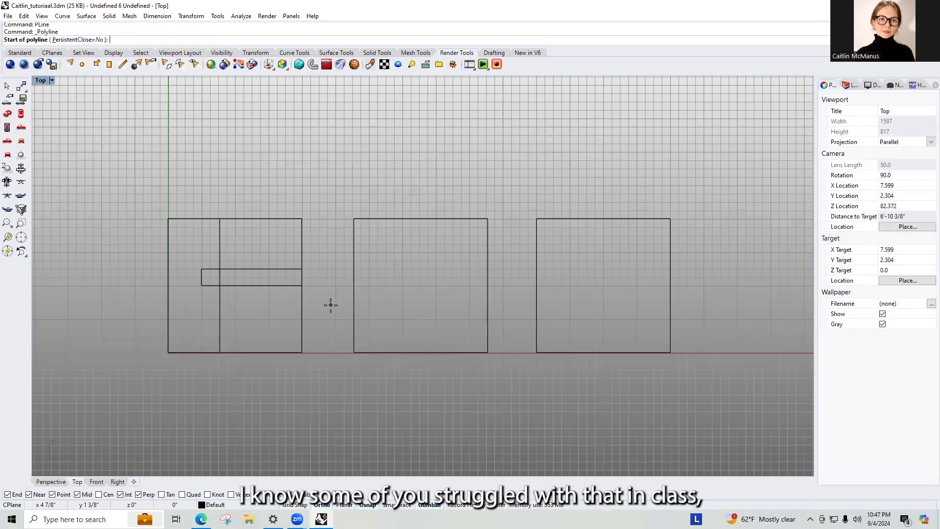
pyautogui.click(195, 351)
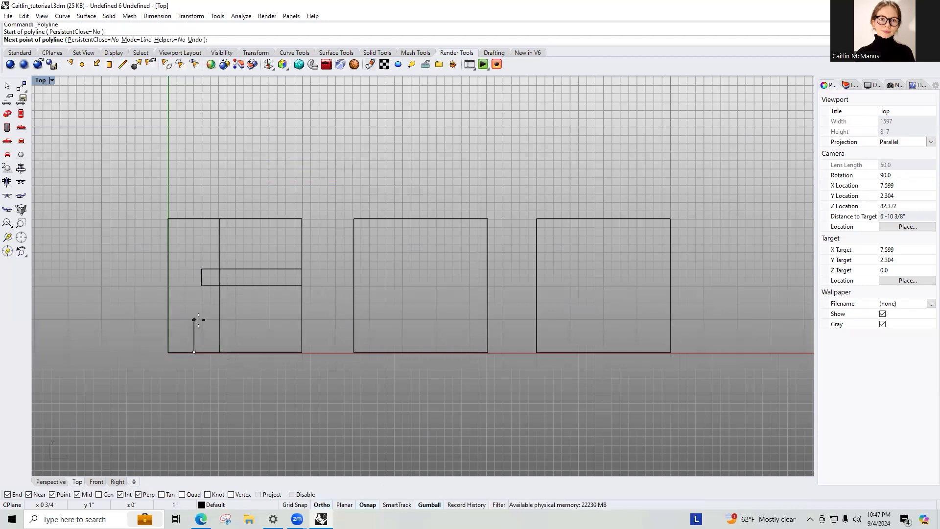
pyautogui.write('1.5')
pyautogui.press('Return')
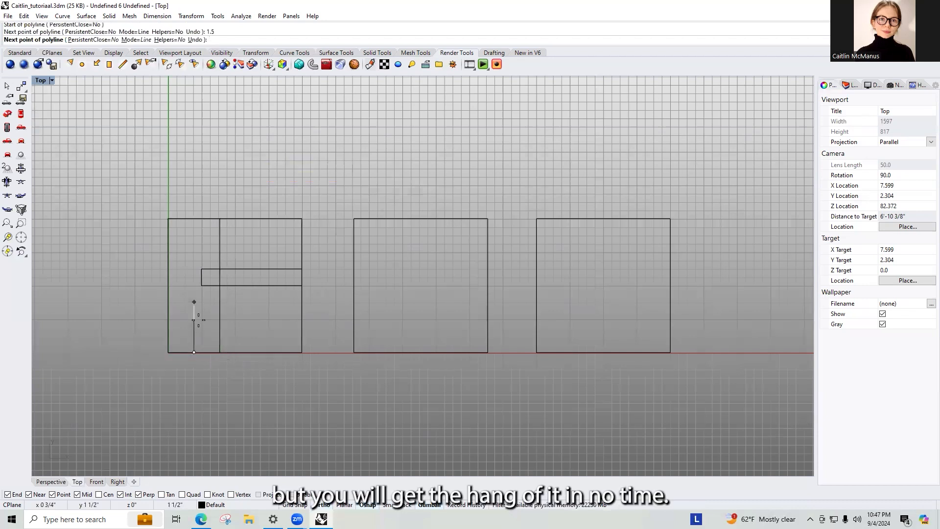
pyautogui.click(198, 320)
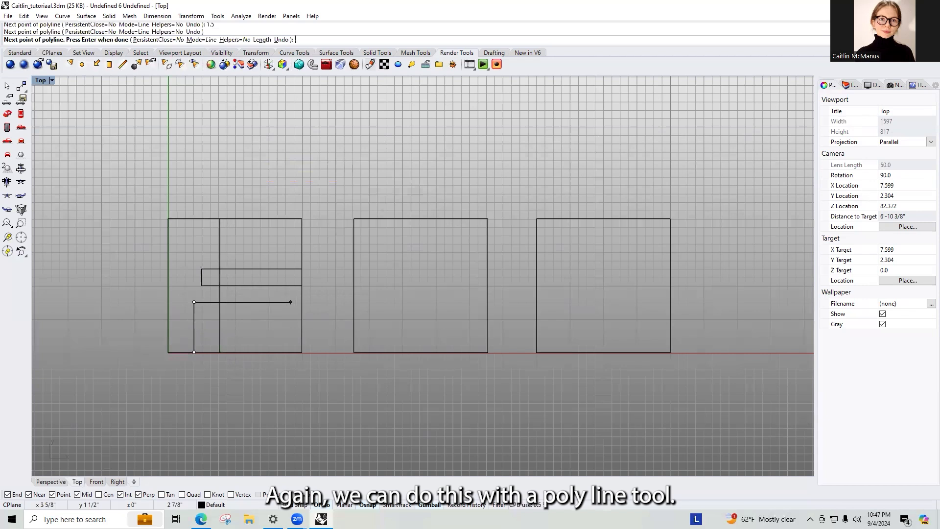
pyautogui.write('3.5')
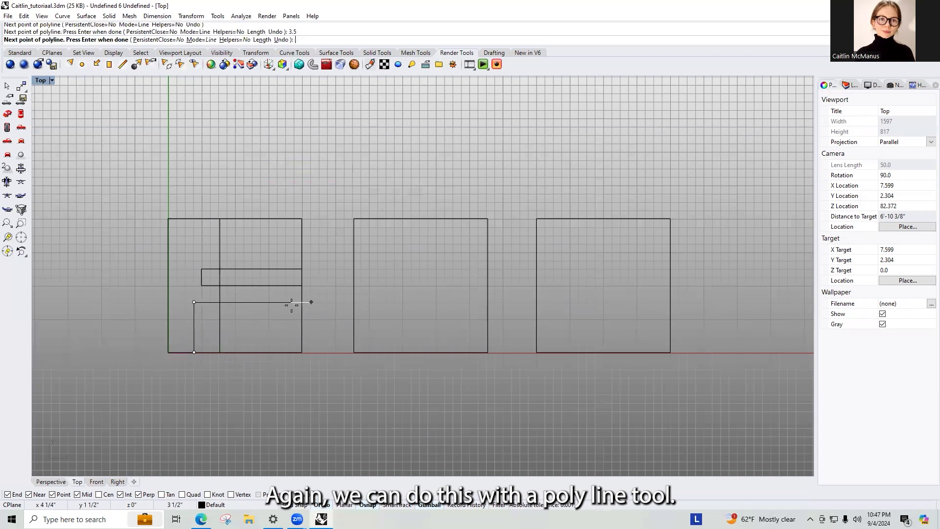
pyautogui.press('Return')
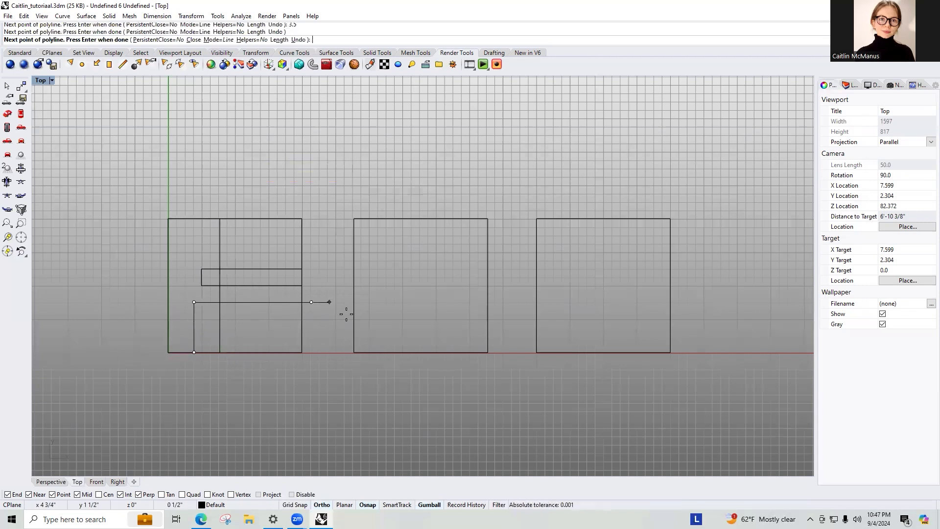
pyautogui.write('1.5')
pyautogui.press('Return')
pyautogui.click(318, 348)
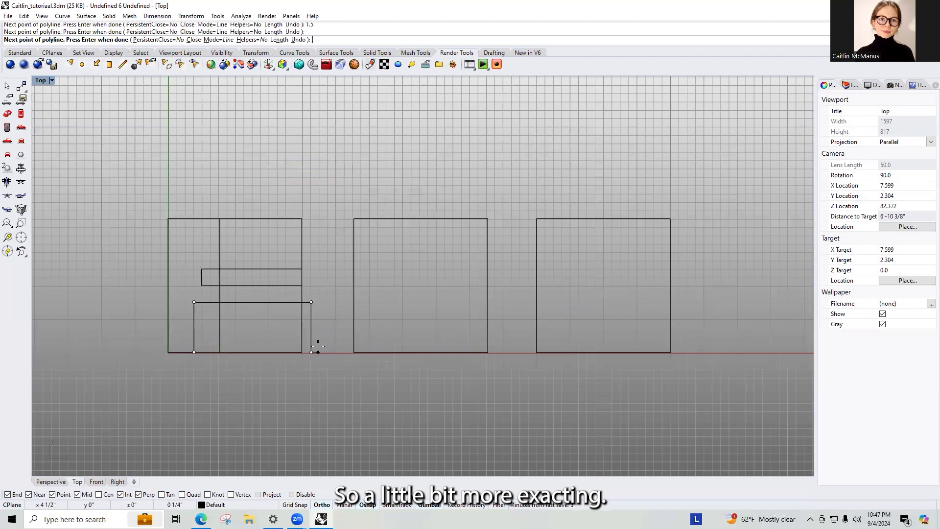
pyautogui.press('Return')
# Close the open three-segment polyline with the CloseCrv command
pyautogui.click(311, 327)
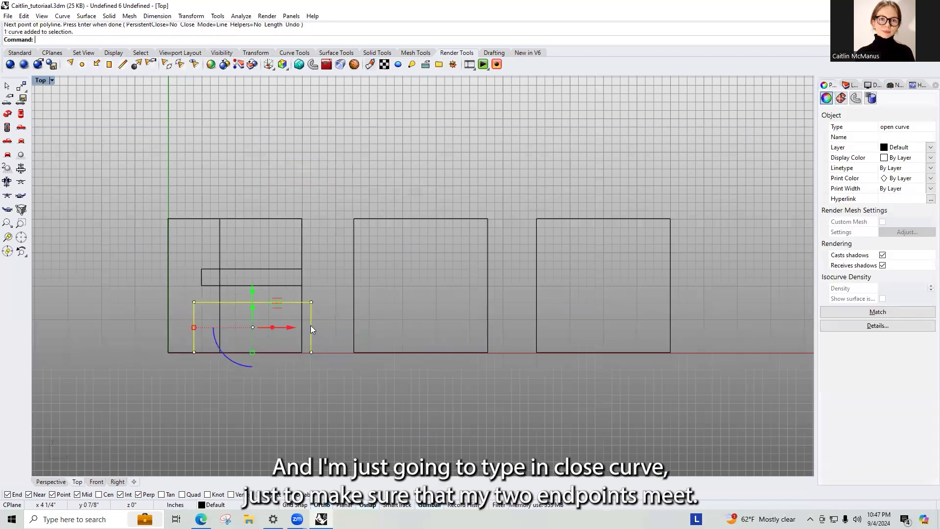
pyautogui.write('closecrv')
pyautogui.press('Return')
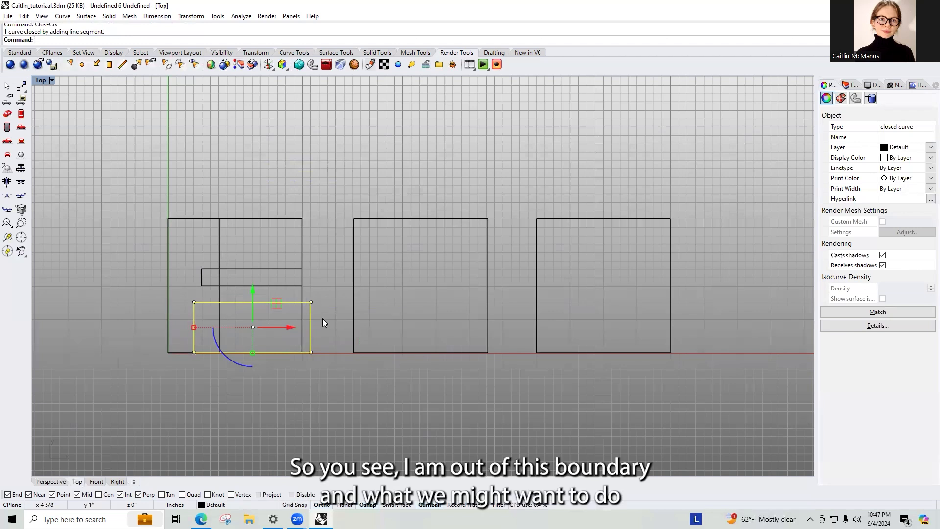
# Select the three square boundaries together and assign them to Layer 01
pyautogui.click(287, 199)
pyautogui.click(302, 245)
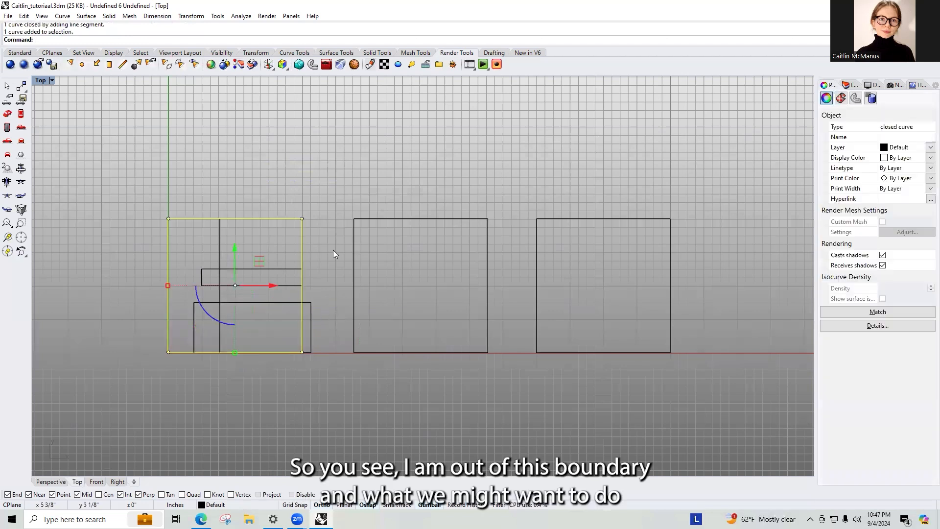
pyautogui.click(334, 198)
pyautogui.moveTo(655, 203); pyautogui.dragTo(273, 234)
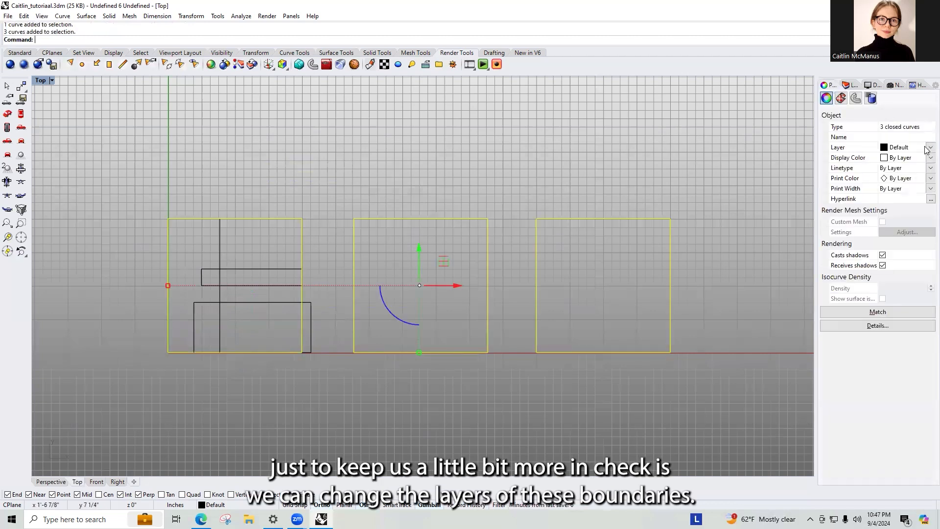
pyautogui.moveTo(573, 195); pyautogui.dragTo(246, 241)
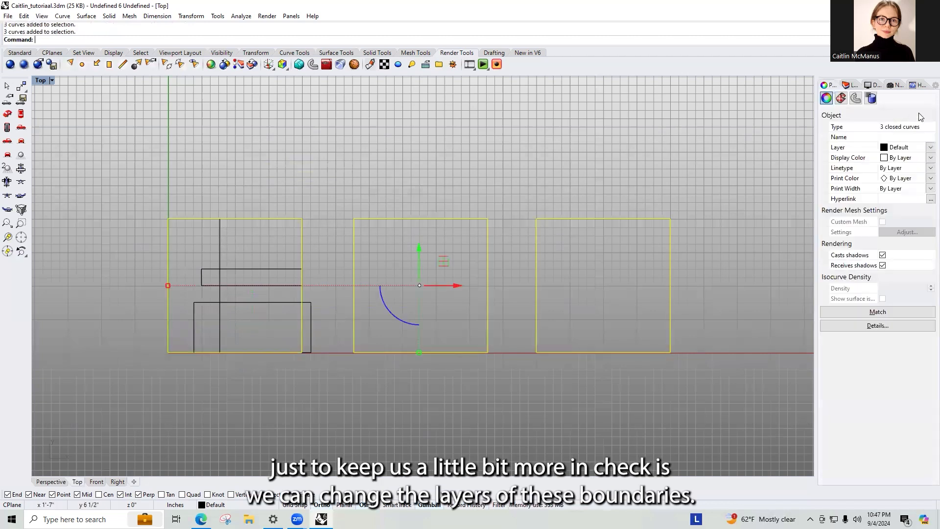
pyautogui.click(929, 148)
pyautogui.click(896, 167)
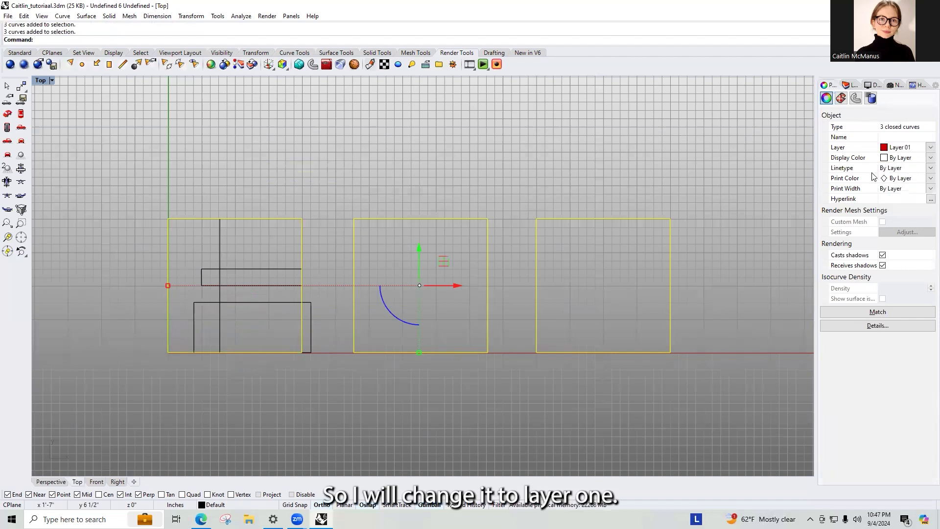
# Rename Layer 01 as "boundary" in the layer list
pyautogui.click(847, 86)
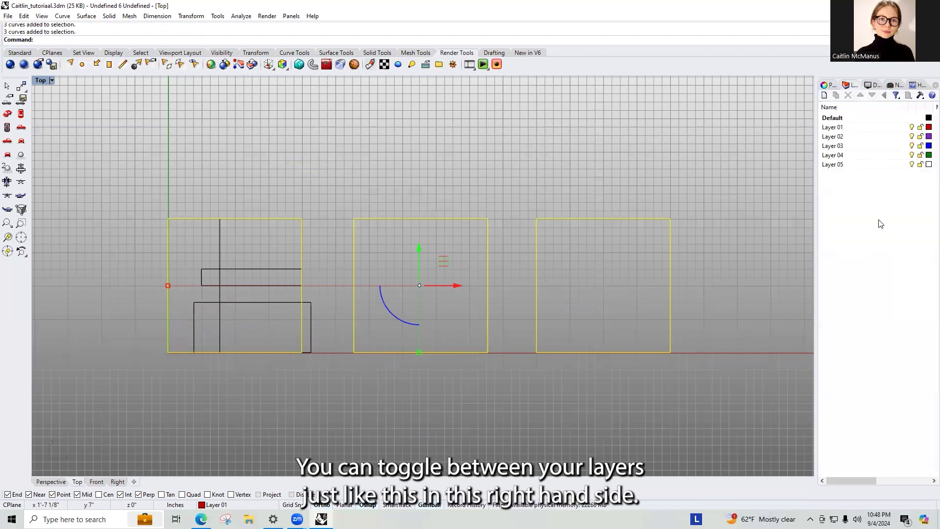
pyautogui.click(838, 128)
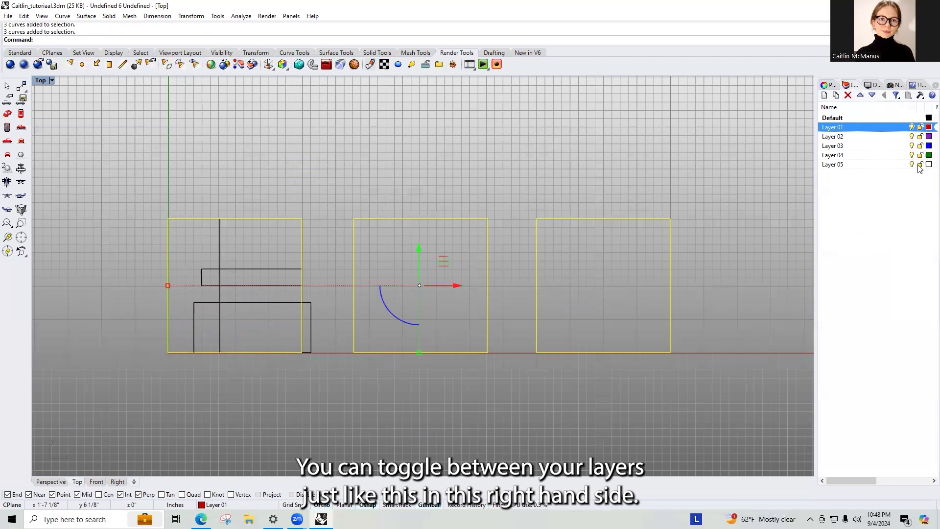
pyautogui.rightClick(840, 128)
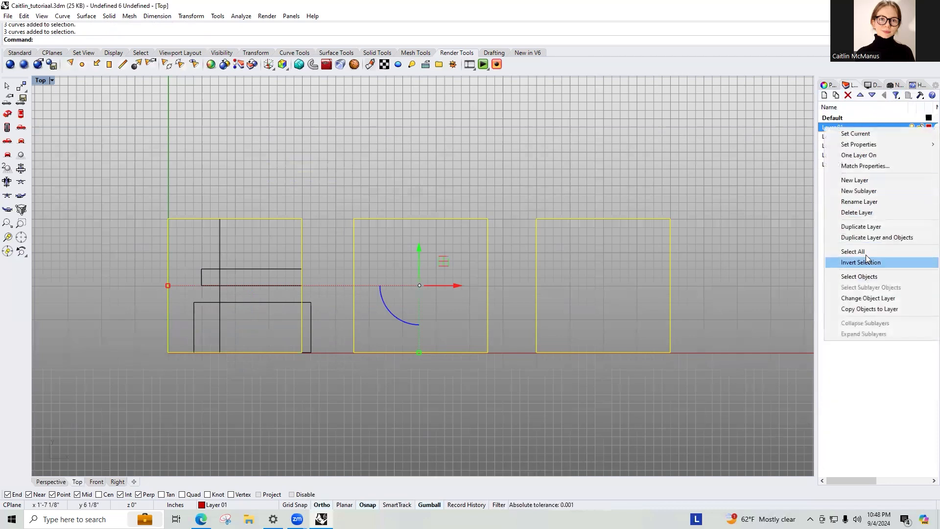
pyautogui.click(861, 201)
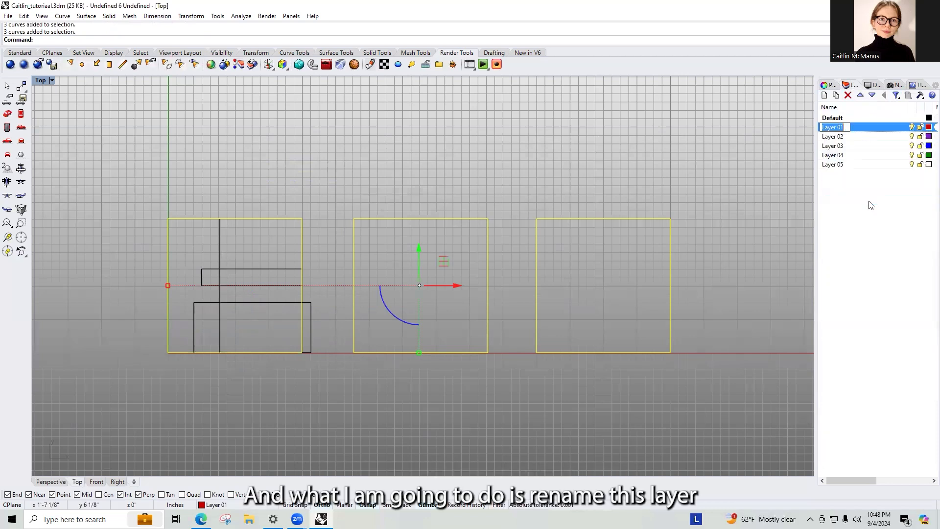
pyautogui.write('b')
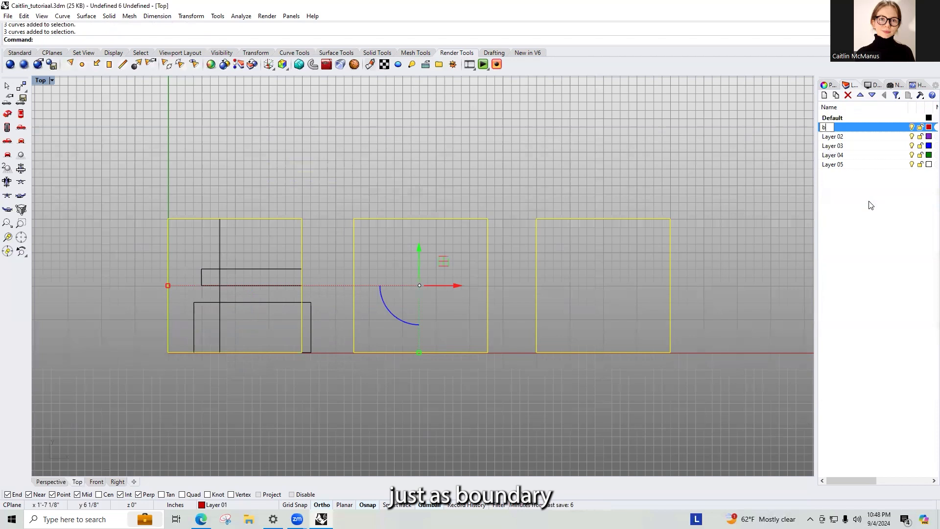
pyautogui.write('oundary')
pyautogui.press('Return')
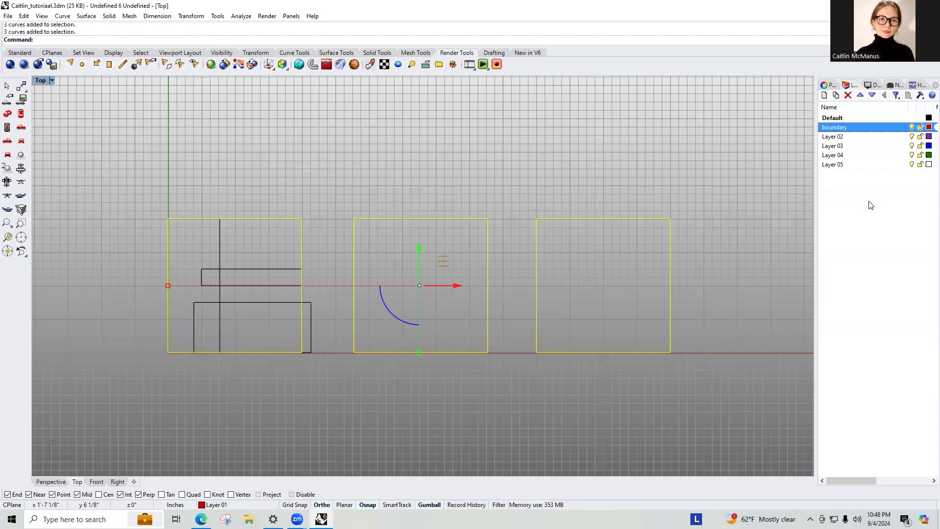
# Deselect the three boundary squares and display properties in place of the layer list
pyautogui.click(568, 237)
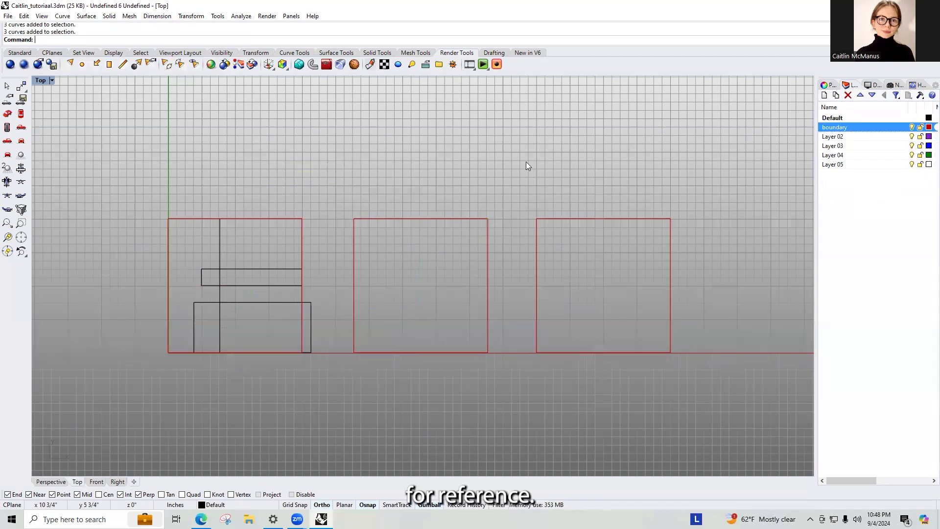
pyautogui.moveTo(610, 175); pyautogui.dragTo(254, 245)
pyautogui.click(582, 158)
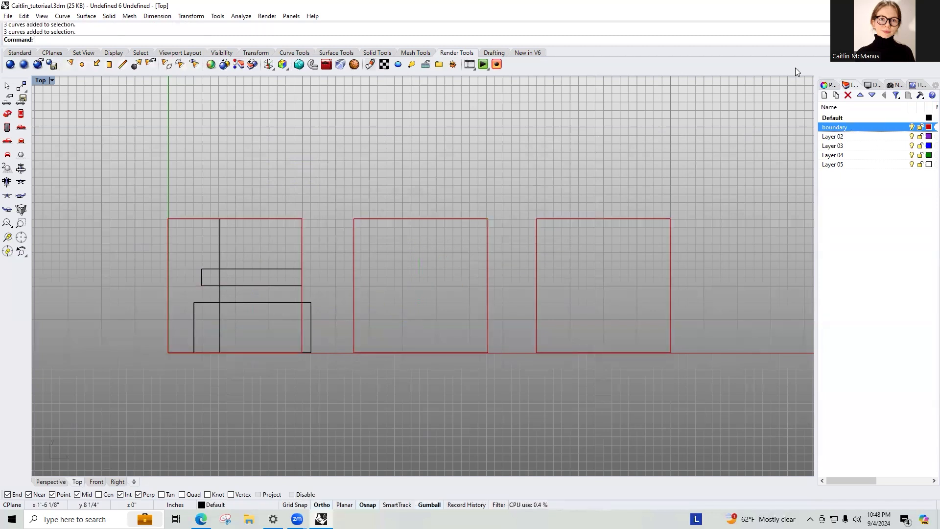
pyautogui.click(829, 85)
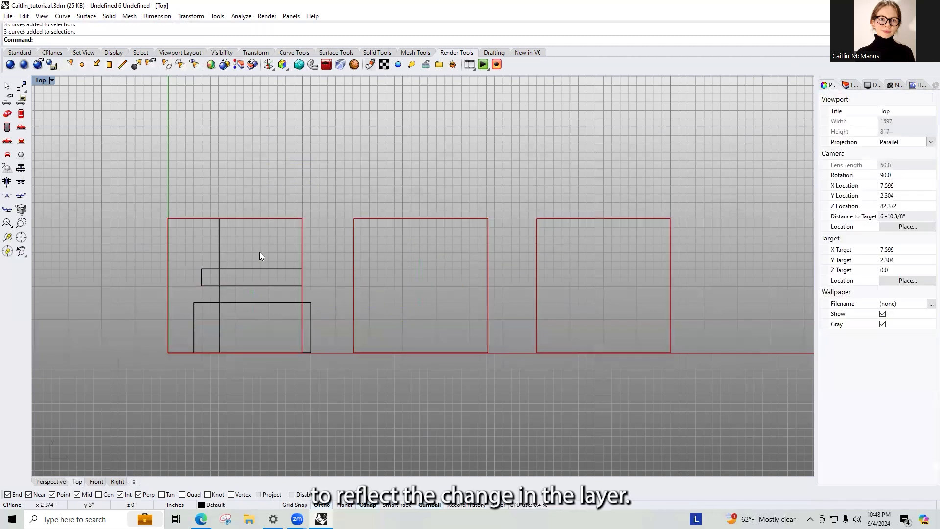
# Move the first square's lower rectangle horizontally so its bottom-right corner lands on the square's bottom-right corner
pyautogui.click(311, 307)
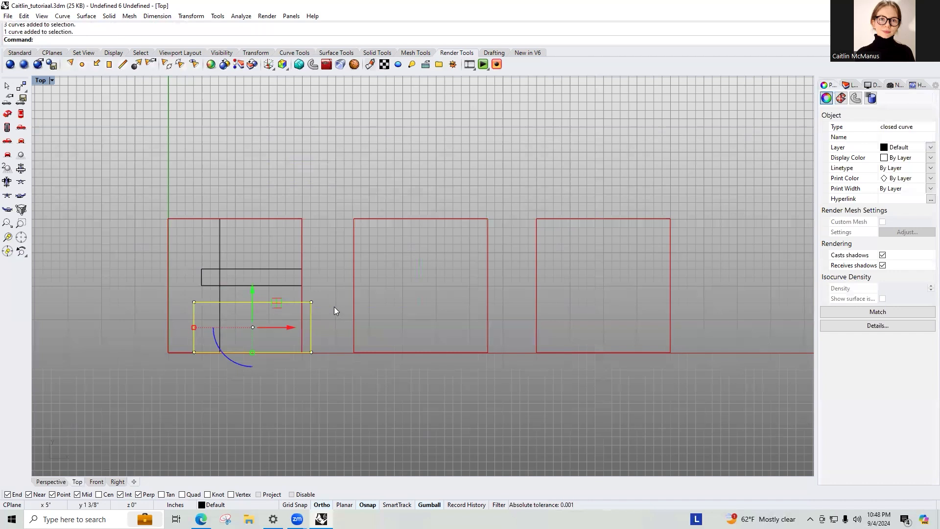
pyautogui.write('move')
pyautogui.press('Return')
pyautogui.click(311, 353)
pyautogui.click(302, 352)
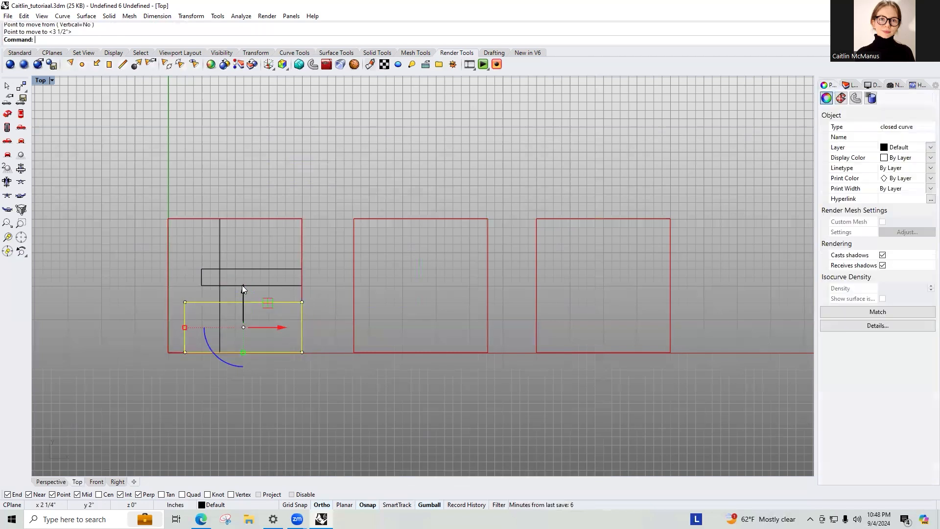
# Add the narrow upper rectangle to the selection, move both rectangles up 1 inch with the gumball, and clear the selection
pyautogui.keyDown('shift'); pyautogui.click(253, 287); pyautogui.keyUp('shift')
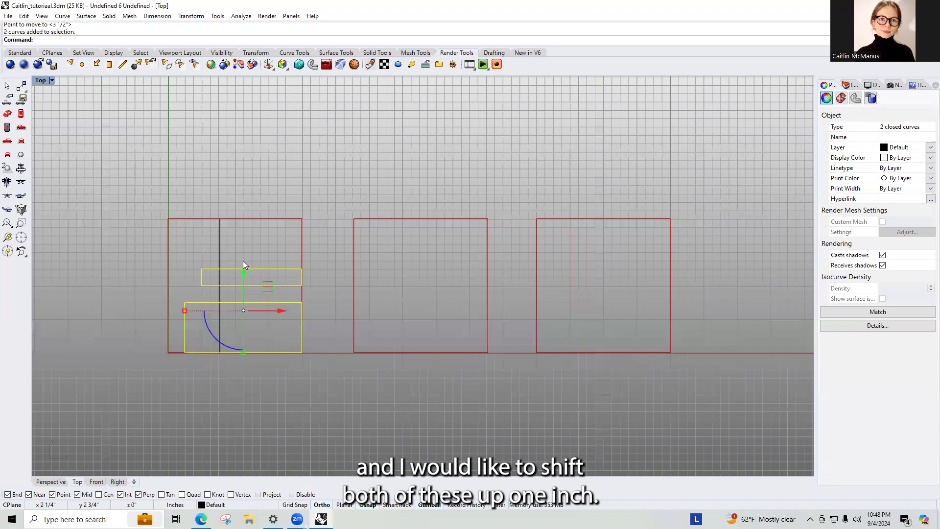
pyautogui.click(244, 276)
pyautogui.write('1')
pyautogui.press('Return')
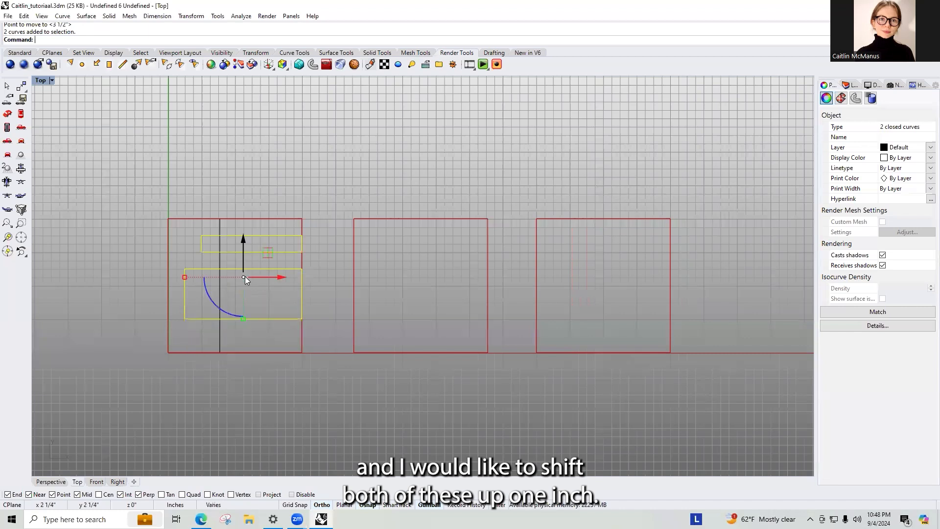
pyautogui.press('Escape')
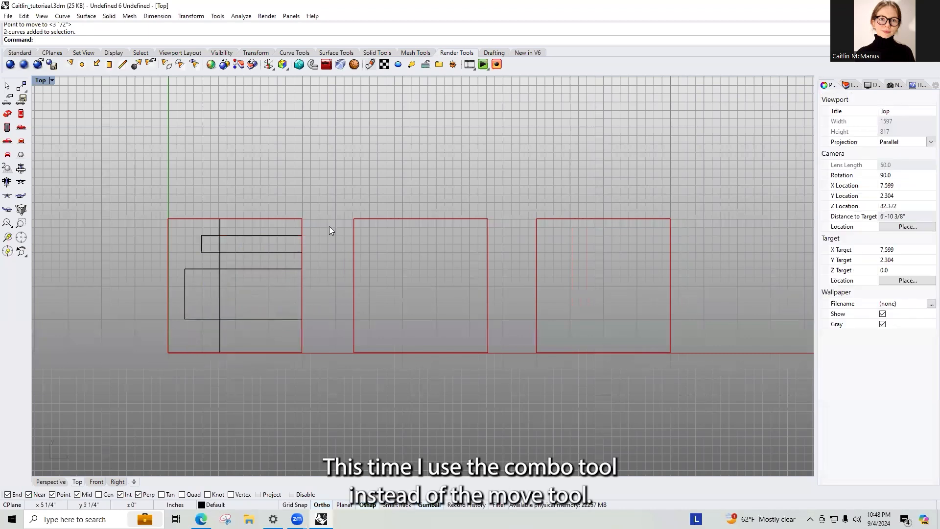
pyautogui.click(250, 236)
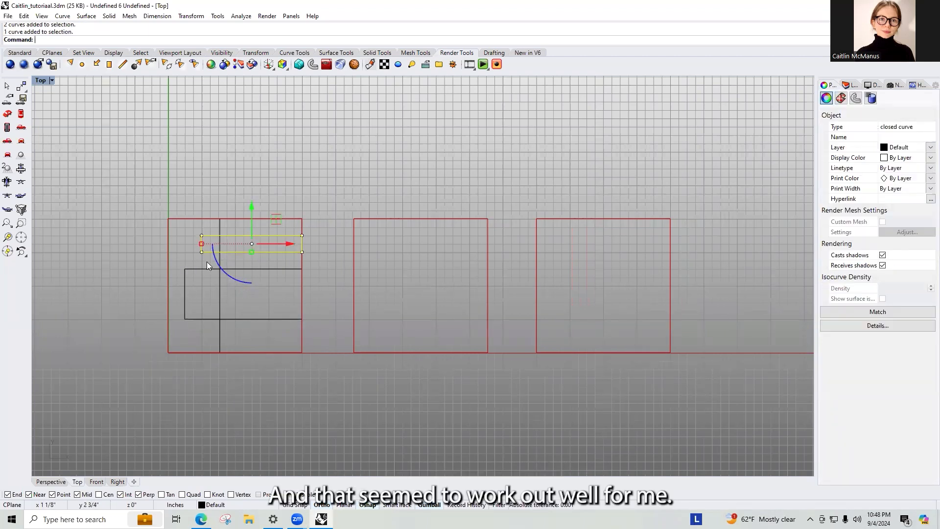
pyautogui.press('Escape')
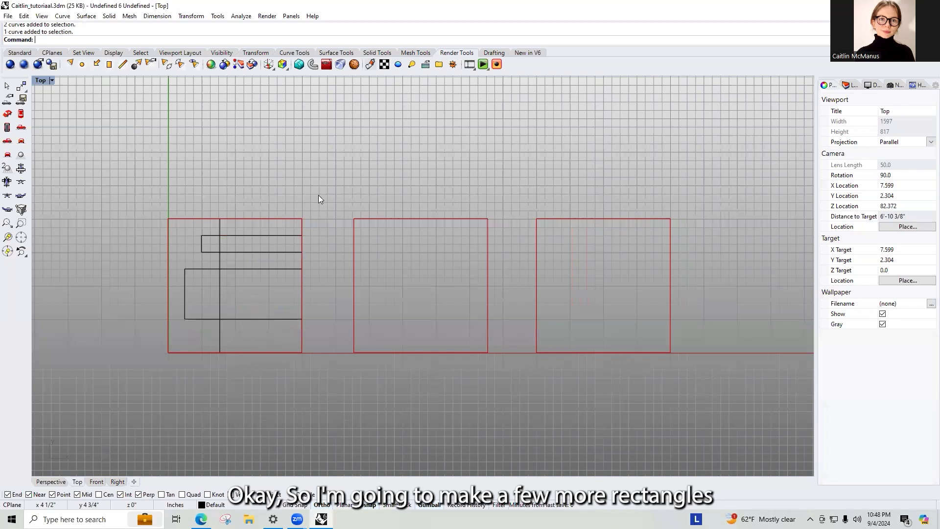
# Draw a rectangle about 1 inch wide and 2.25 inches tall in the second square's bottom-left corner
pyautogui.write('rec')
pyautogui.press('Return')
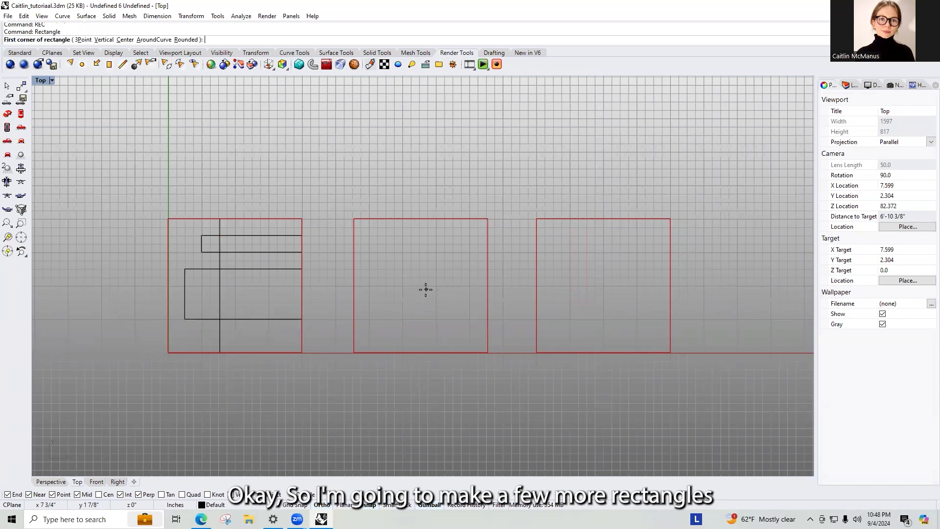
pyautogui.click(353, 278)
pyautogui.click(388, 352)
# Draw a rectangle from the small rectangle's top-right corner to the second square's top-right corner
pyautogui.write('rec')
pyautogui.press('Return')
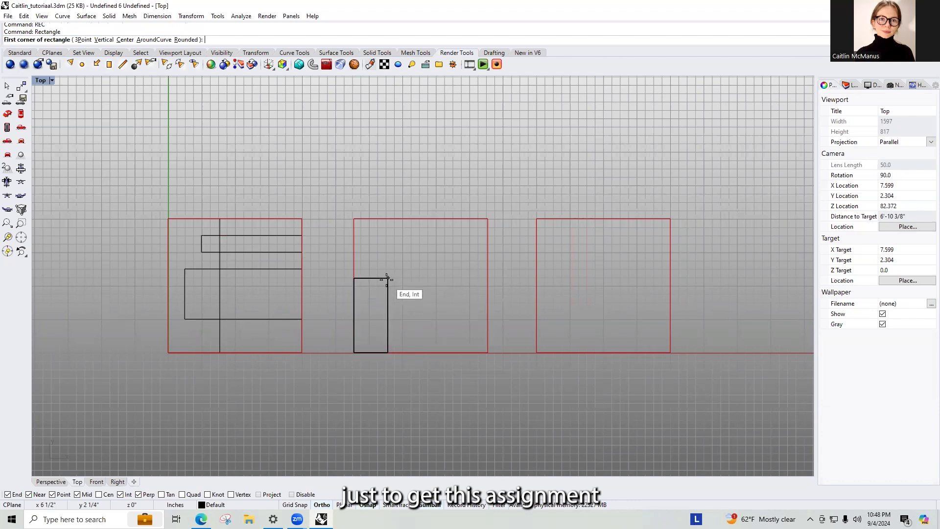
pyautogui.click(388, 278)
pyautogui.click(488, 219)
# Draw a rectangle about 2.4 by 1.5 inches, down and right from the midpoint of the second square's small rectangle's top edge
pyautogui.press('Return')
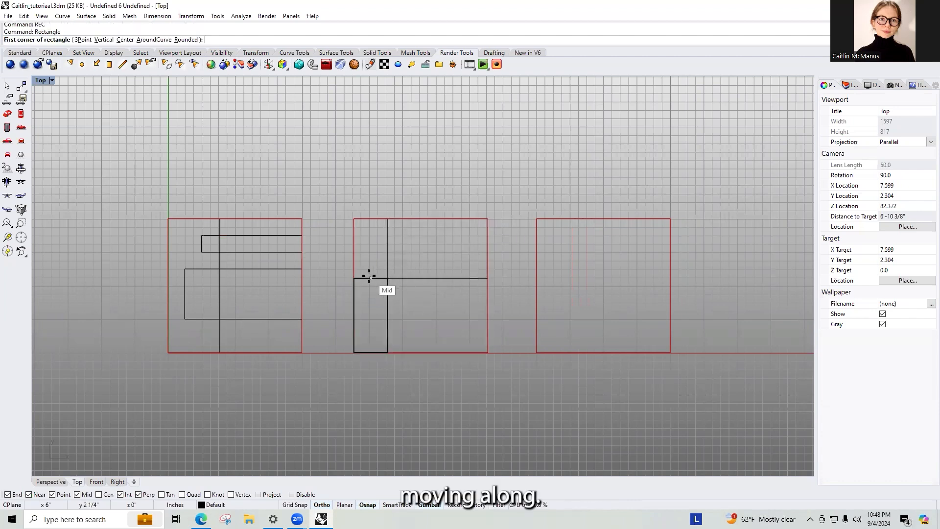
pyautogui.click(370, 278)
pyautogui.click(451, 328)
# Move the second square's middle rectangle up 0.5 inch with the gumball and deselect it
pyautogui.click(451, 304)
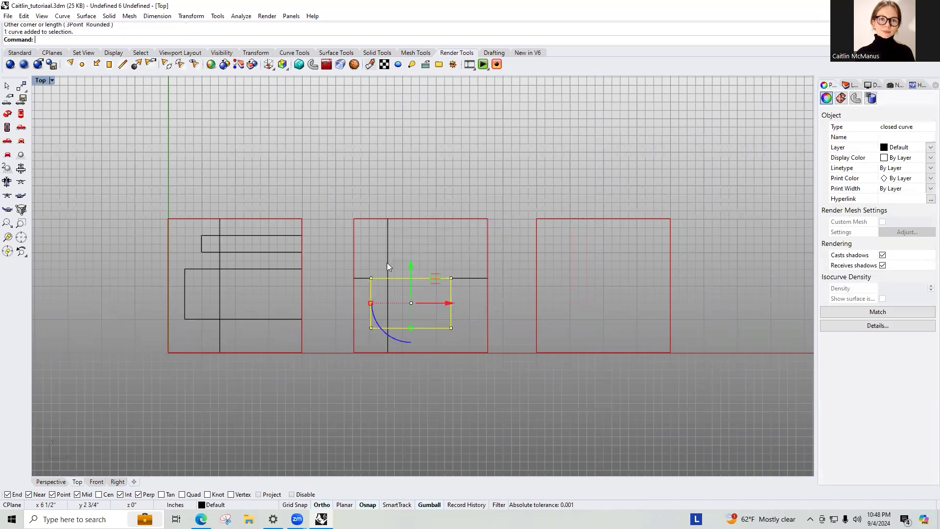
pyautogui.click(412, 269)
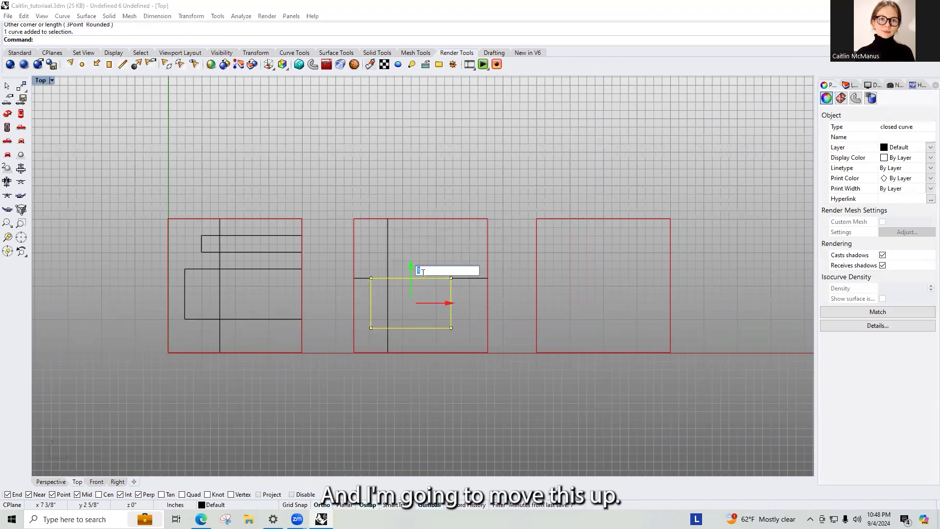
pyautogui.write('.5')
pyautogui.press('Return')
pyautogui.click(511, 334)
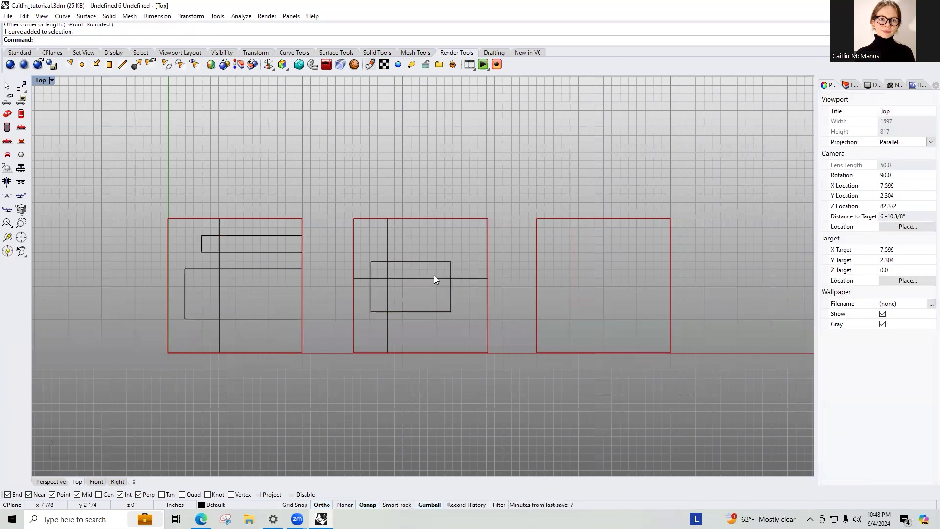
# Draw a rectangle about 1.25 by 1.5 inches in the third square's bottom-left corner and a full-width strip about 0.8 inch tall along its top
pyautogui.write('REC')
pyautogui.press('Return')
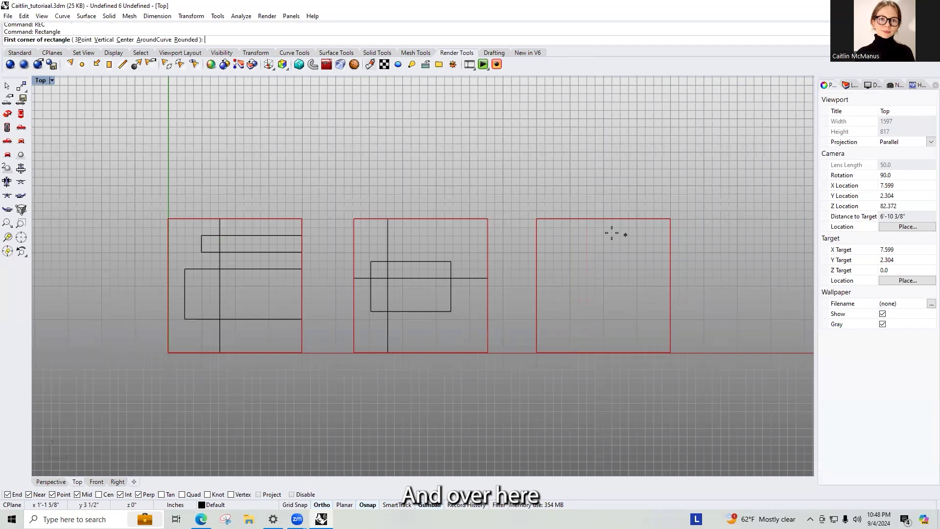
pyautogui.click(537, 301)
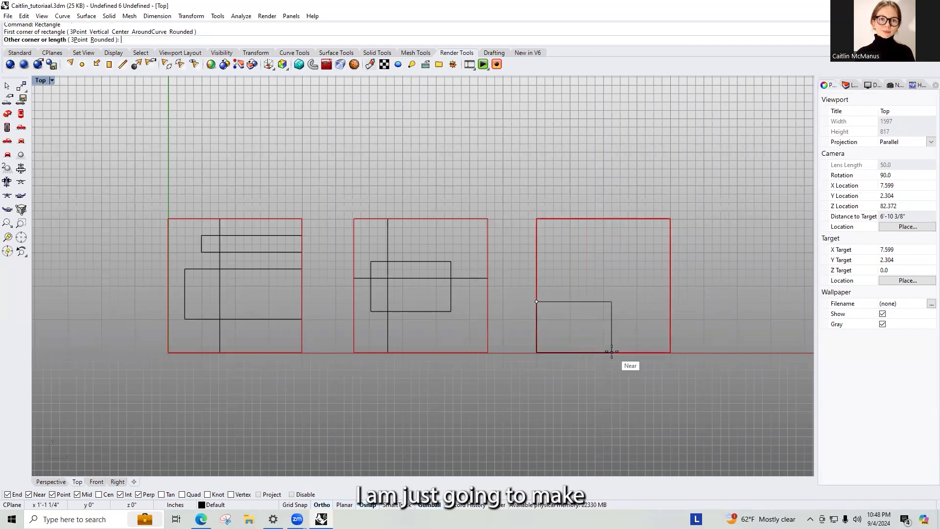
pyautogui.click(579, 352)
pyautogui.press('Return')
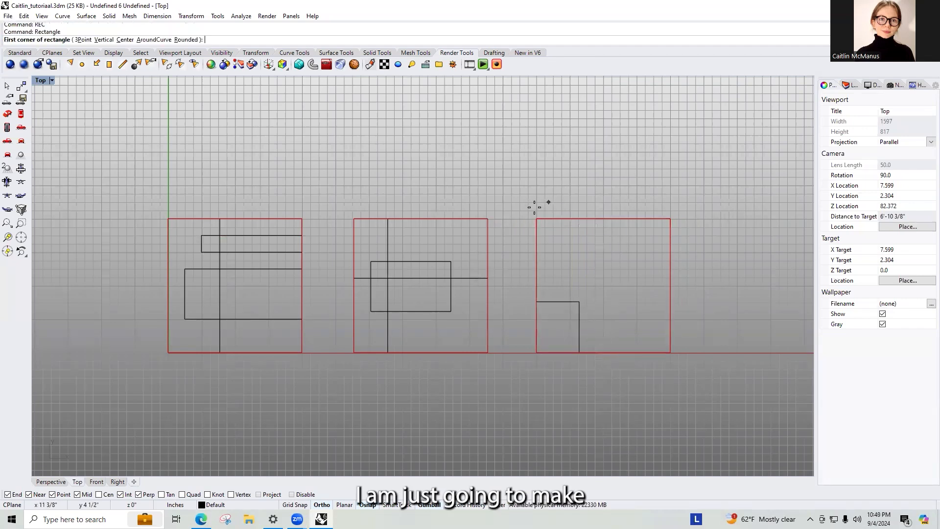
pyautogui.click(537, 218)
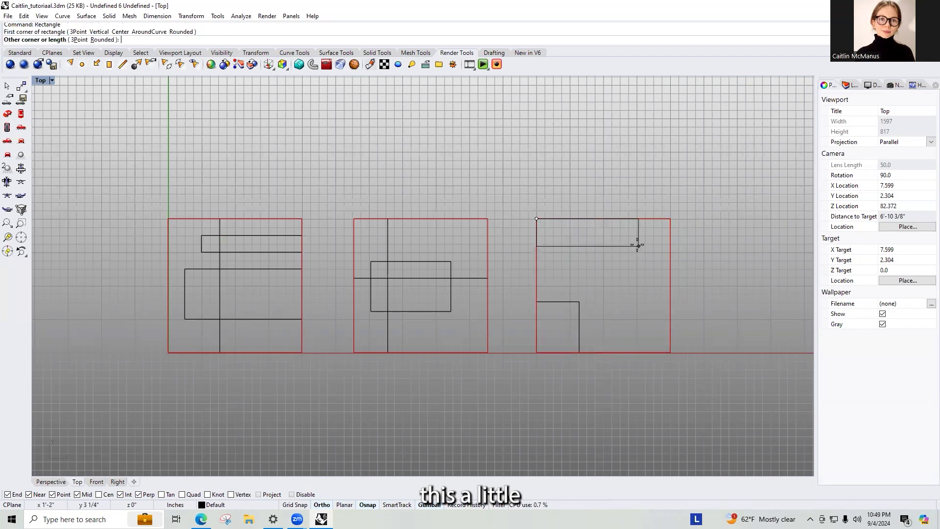
pyautogui.click(670, 245)
# Draw a rectangle about 2.25 by 3 inches overlapping the corner rectangle and ending on the third square's top edge
pyautogui.press('Return')
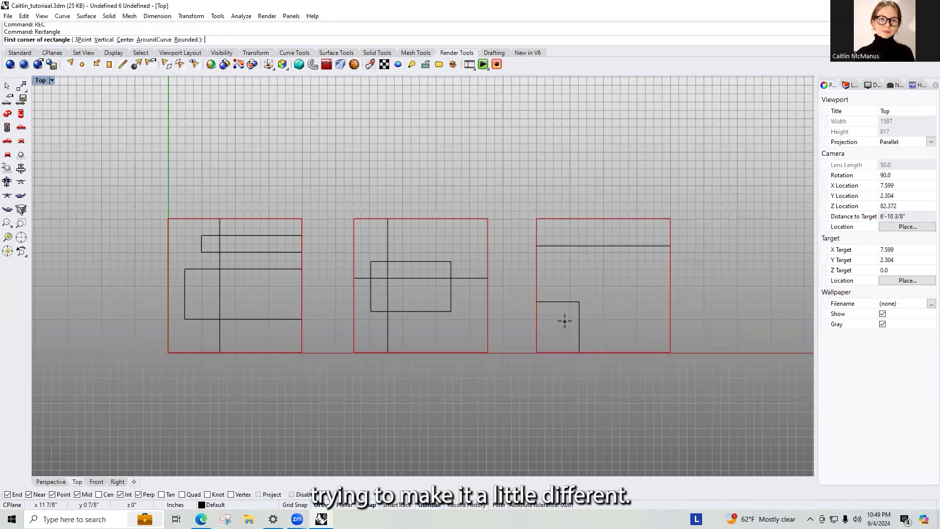
pyautogui.click(565, 318)
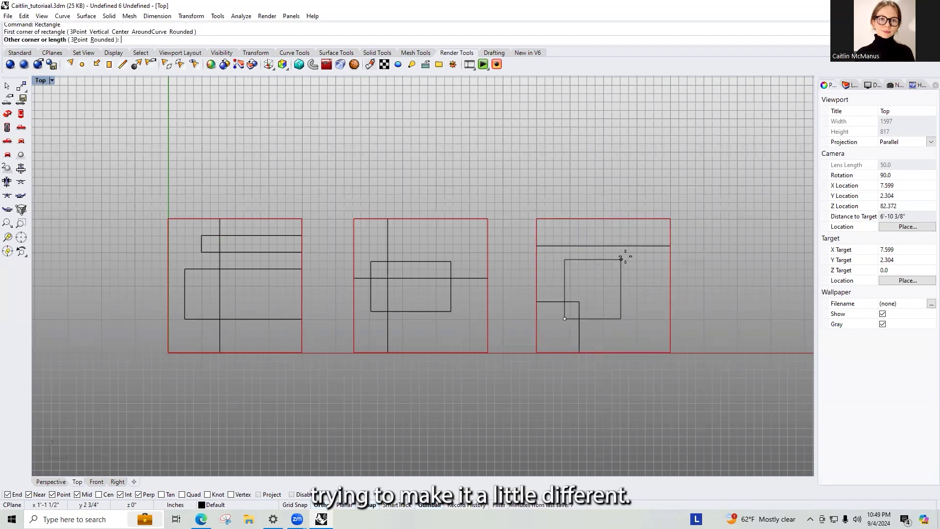
pyautogui.click(640, 219)
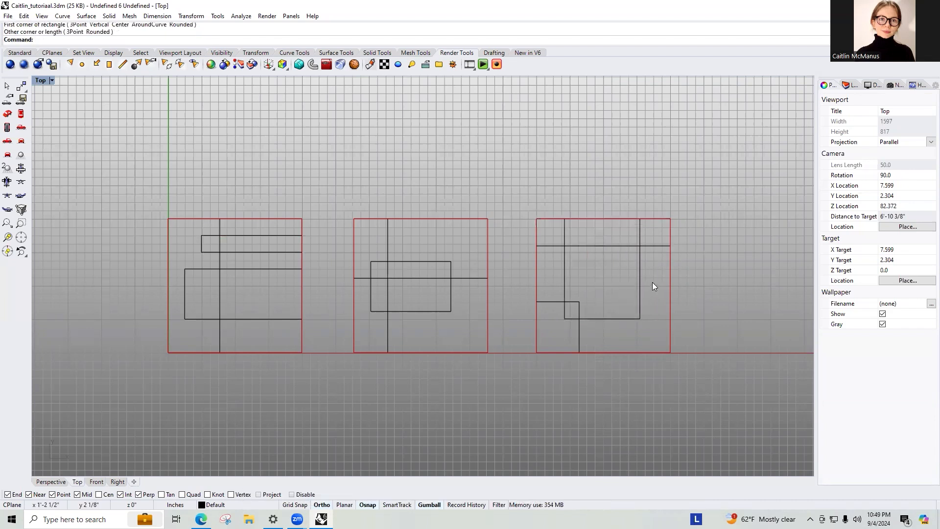
# Delete all three rectangles inside the third square, keeping only its red boundary
pyautogui.click(641, 274)
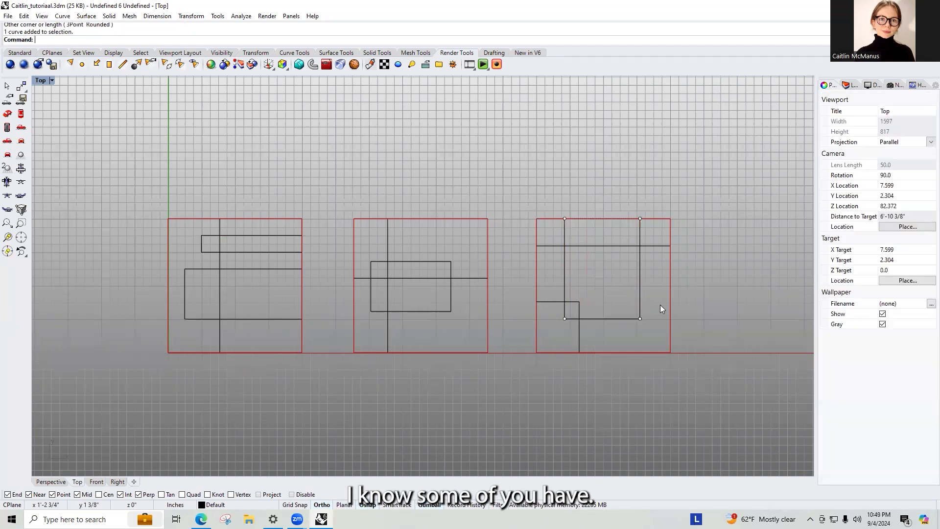
pyautogui.click(642, 246)
pyautogui.press('Delete')
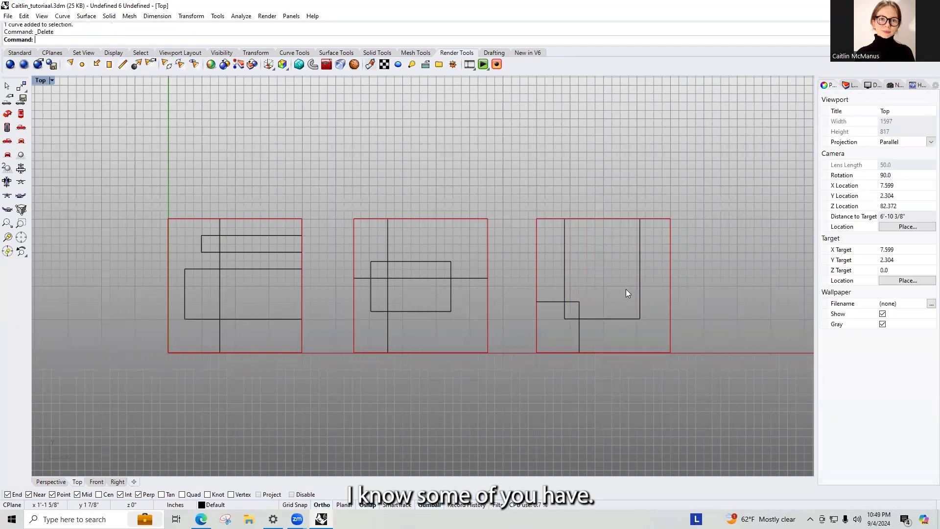
pyautogui.click(540, 302)
pyautogui.press('Delete')
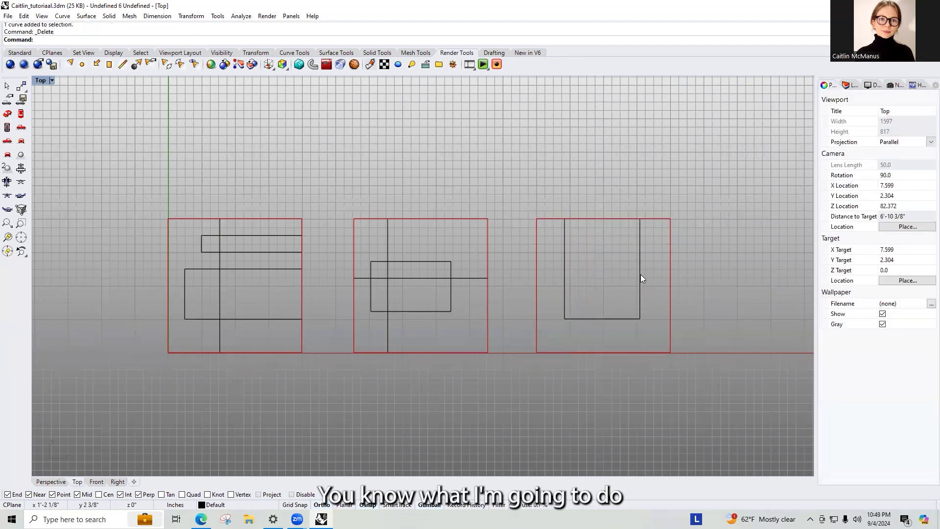
pyautogui.click(640, 276)
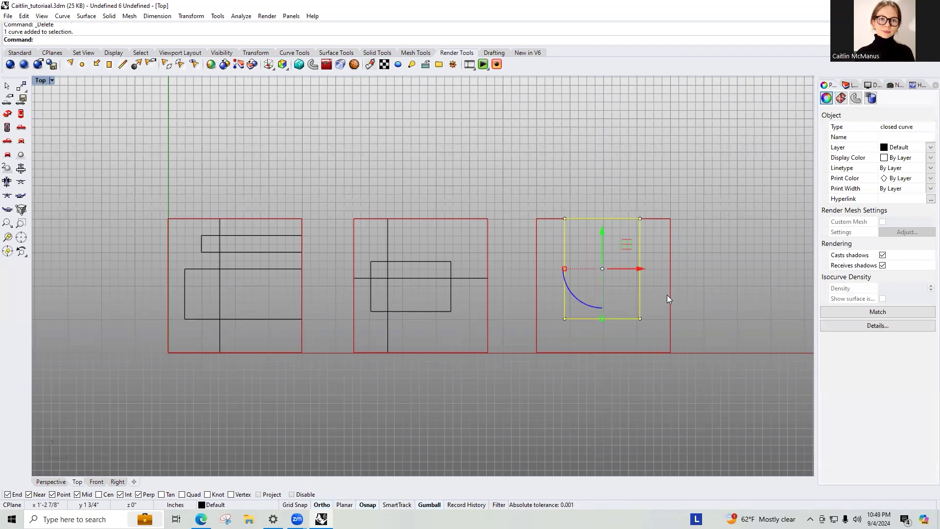
pyautogui.press('Delete')
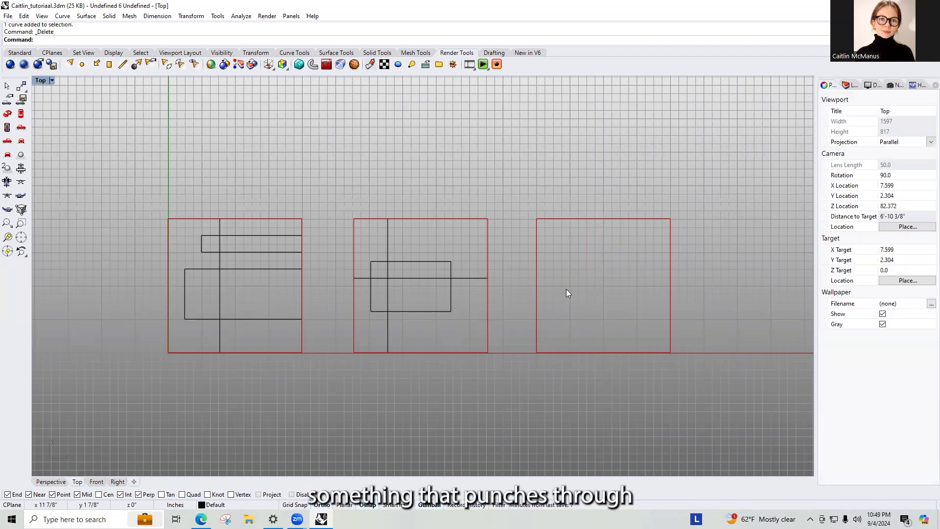
# Draw a rectangle about 2.7 by 3 inches against the third square's top edge, about 0.5 inch from its left side
pyautogui.write('rec')
pyautogui.press('Return')
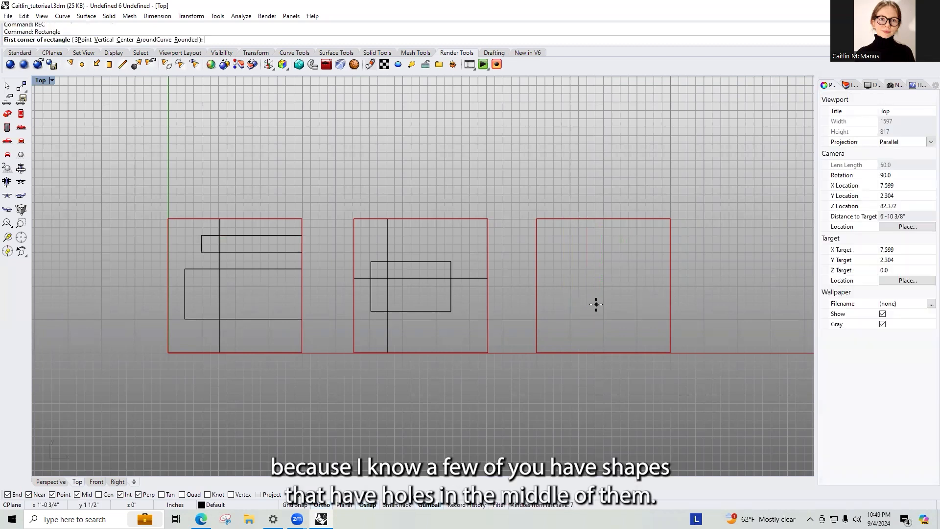
pyautogui.click(553, 318)
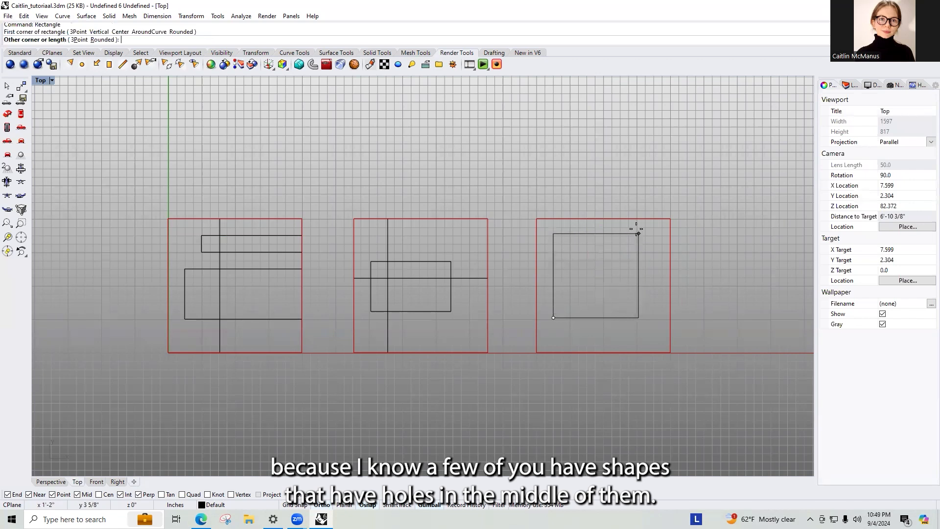
pyautogui.click(643, 219)
# Offset the third square's rectangle 0.5 inch inward and clear the selection
pyautogui.click(645, 251)
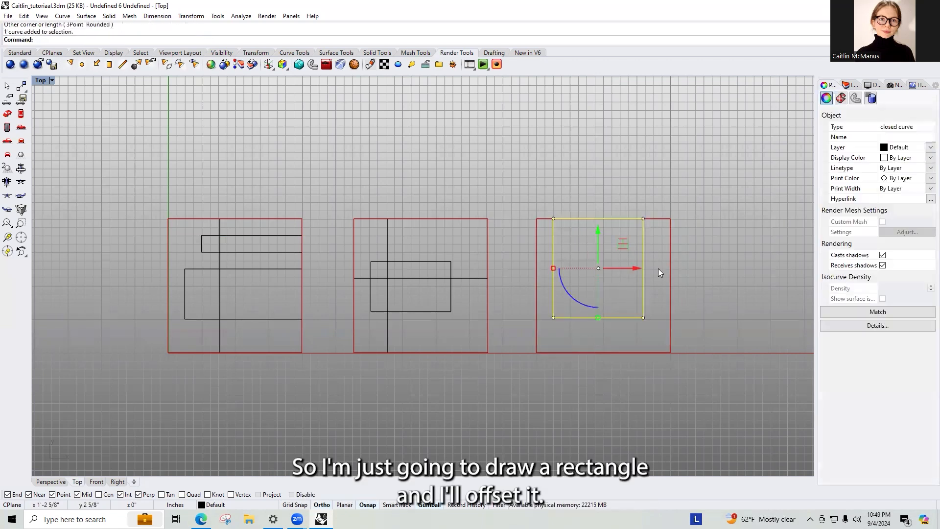
pyautogui.press('Return')
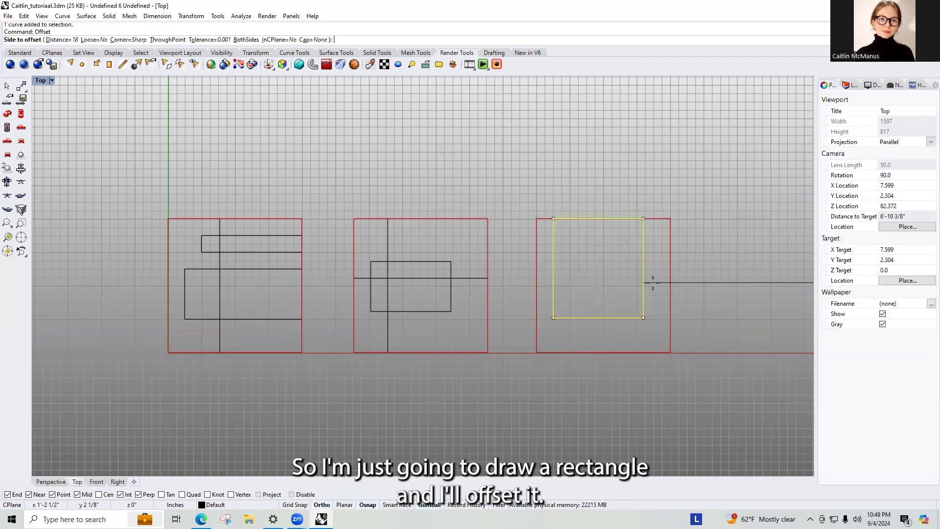
pyautogui.write('.5')
pyautogui.press('Return')
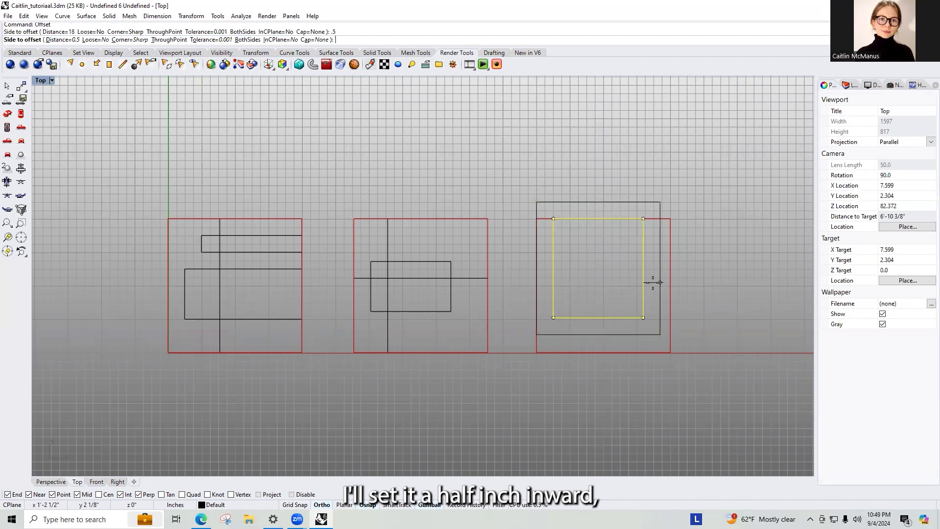
pyautogui.click(599, 255)
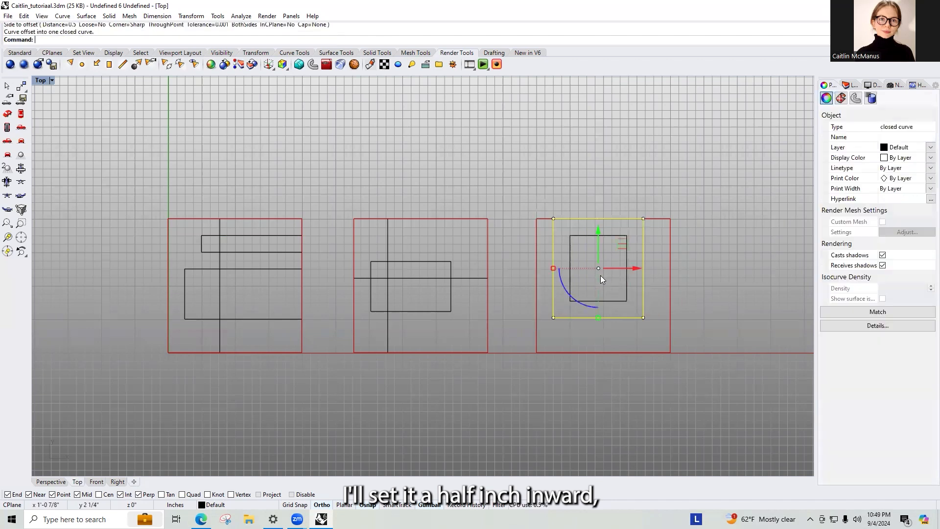
pyautogui.click(651, 321)
pyautogui.click(606, 236)
pyautogui.click(612, 333)
# Draw a rectangle about 0.5 inch wide through the third square, spanning from its top edge to its bottom edge
pyautogui.write('rec')
pyautogui.press('Return')
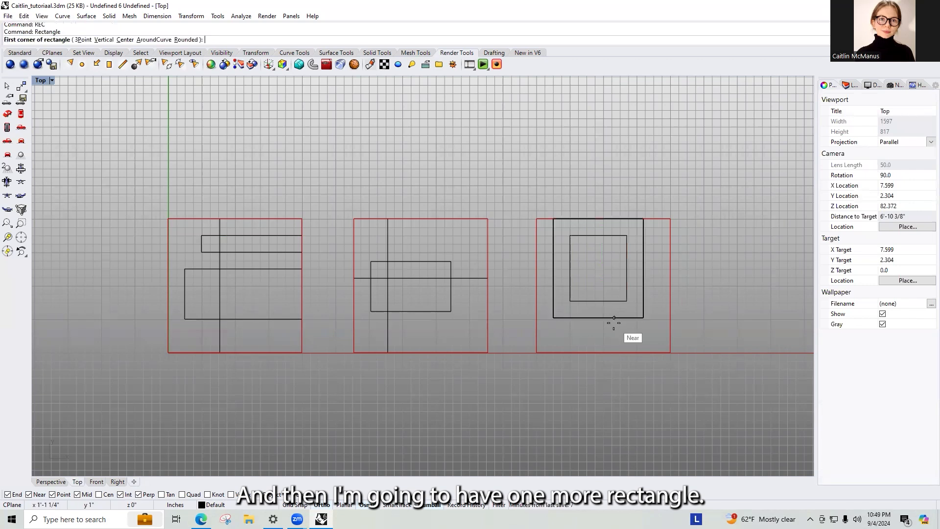
pyautogui.click(586, 218)
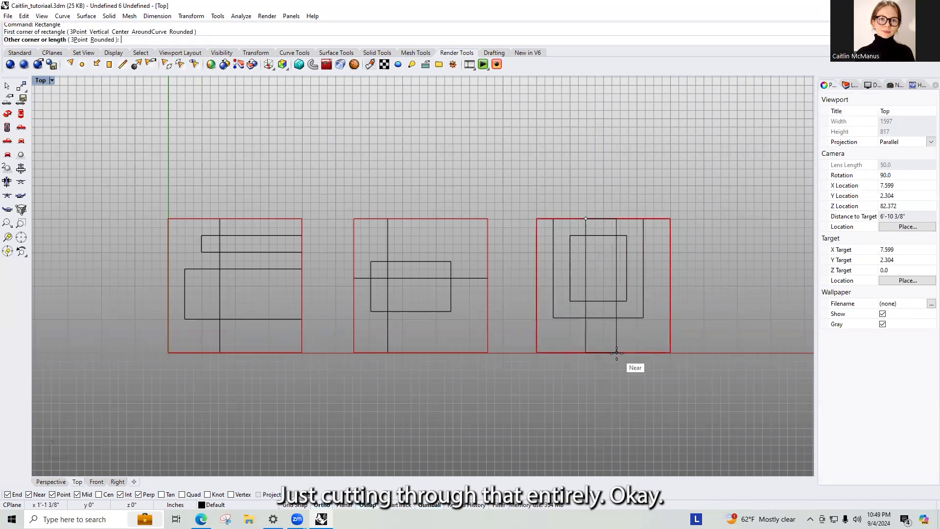
pyautogui.click(603, 352)
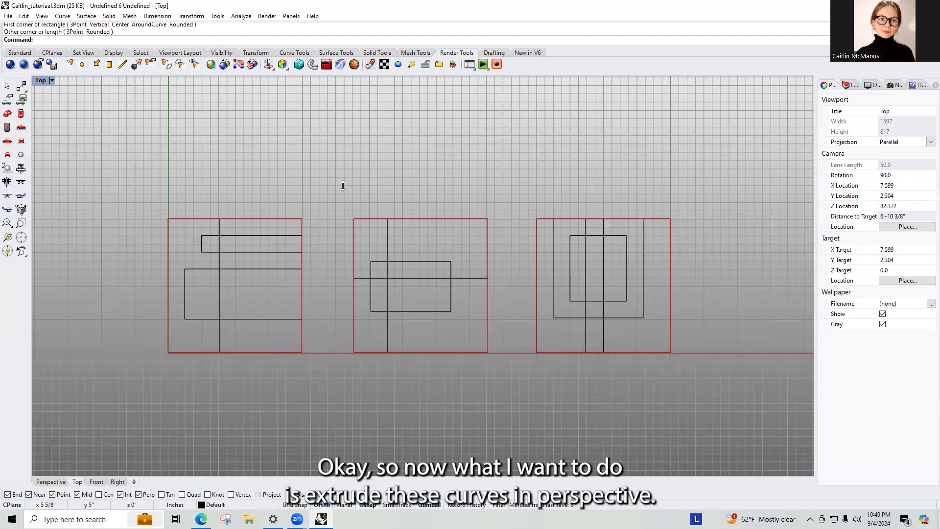
# Maximize the Perspective viewport and zoom to the extents of the whole model
pyautogui.doubleClick(40, 81)
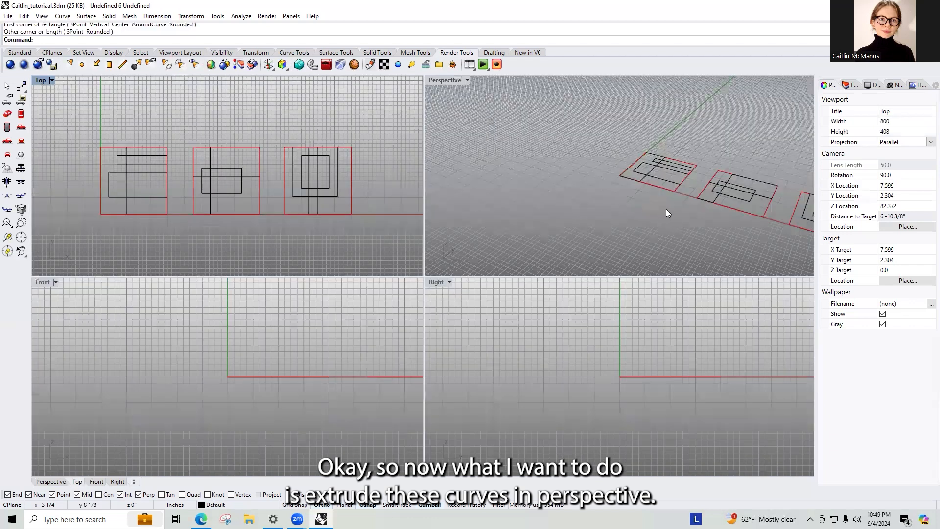
pyautogui.doubleClick(42, 82)
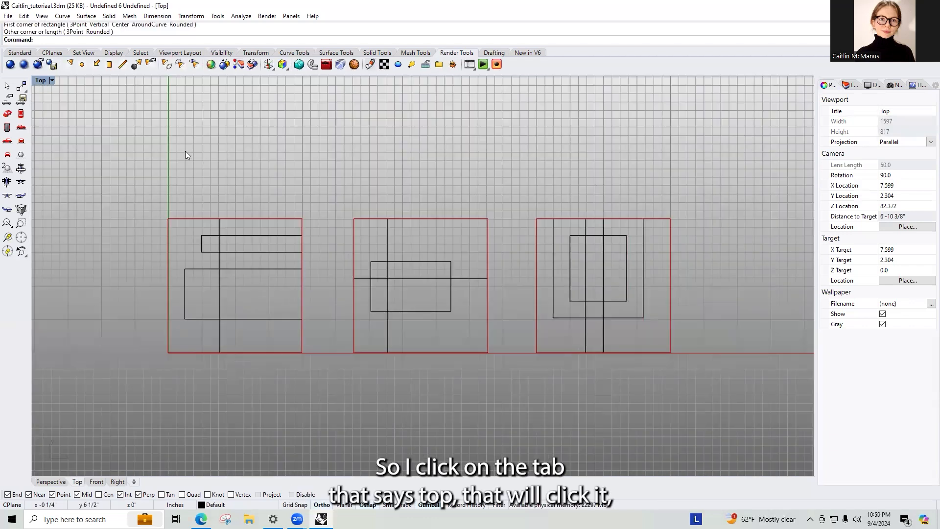
pyautogui.doubleClick(40, 82)
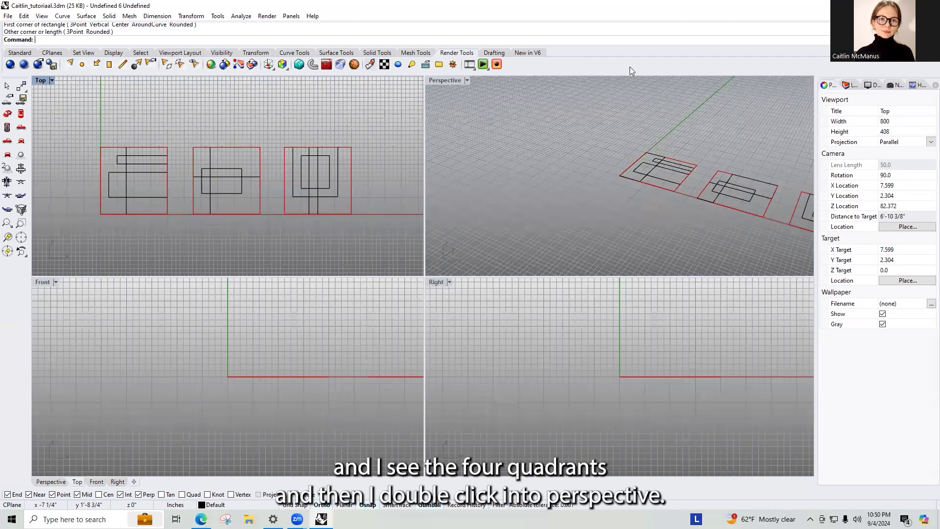
pyautogui.doubleClick(438, 81)
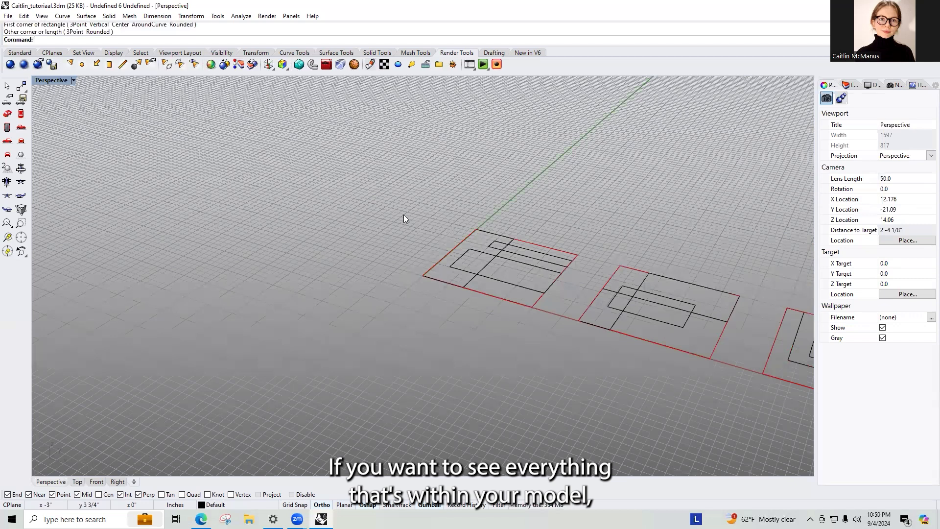
pyautogui.write('Zoom')
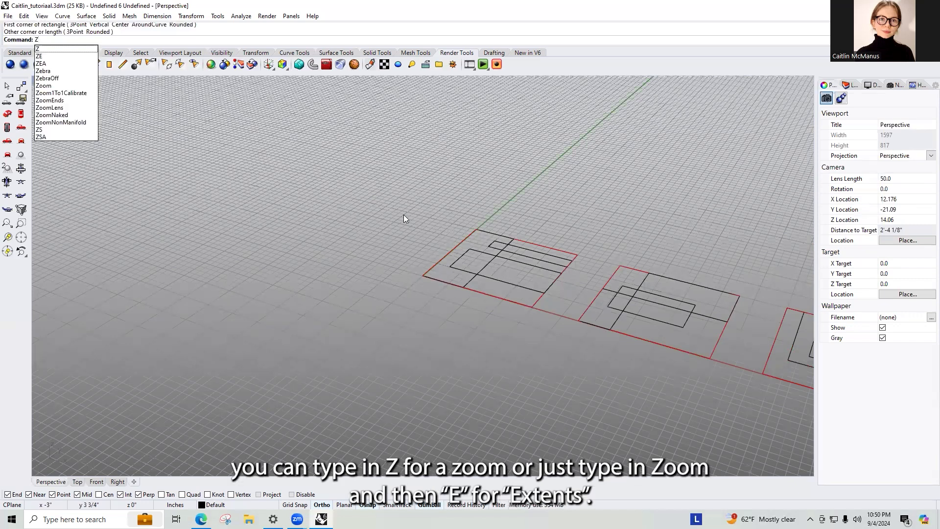
pyautogui.press('Return')
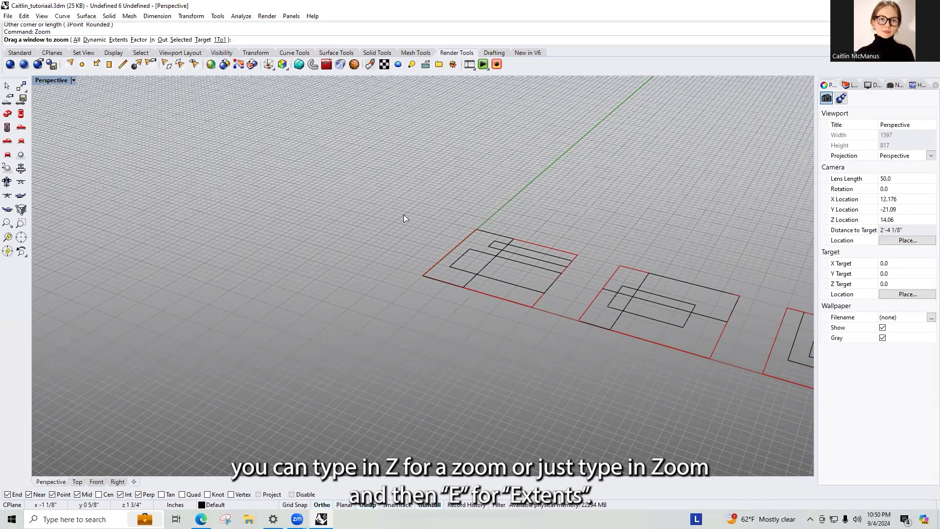
pyautogui.write('e')
pyautogui.press('Return')
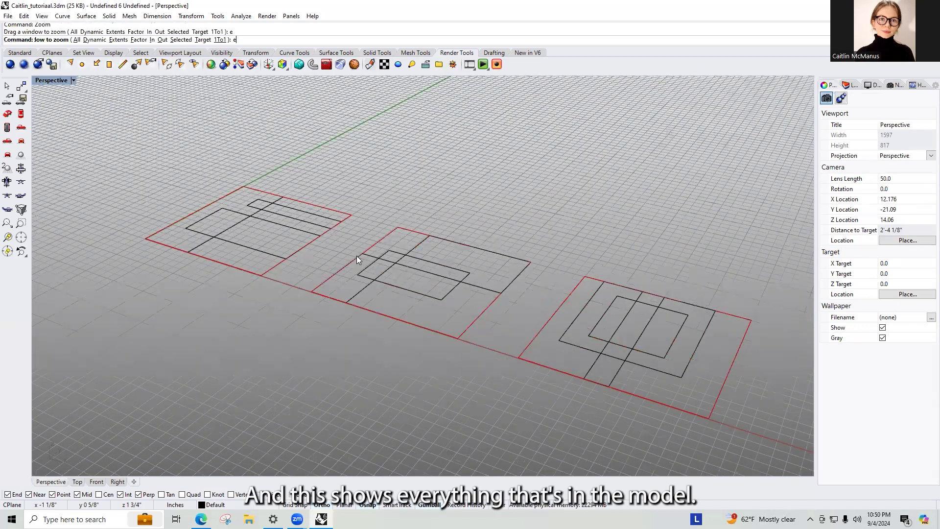
# Draw a stray rectangle far from the model and move it by its corner to the origin at 0,0
pyautogui.press('Return')
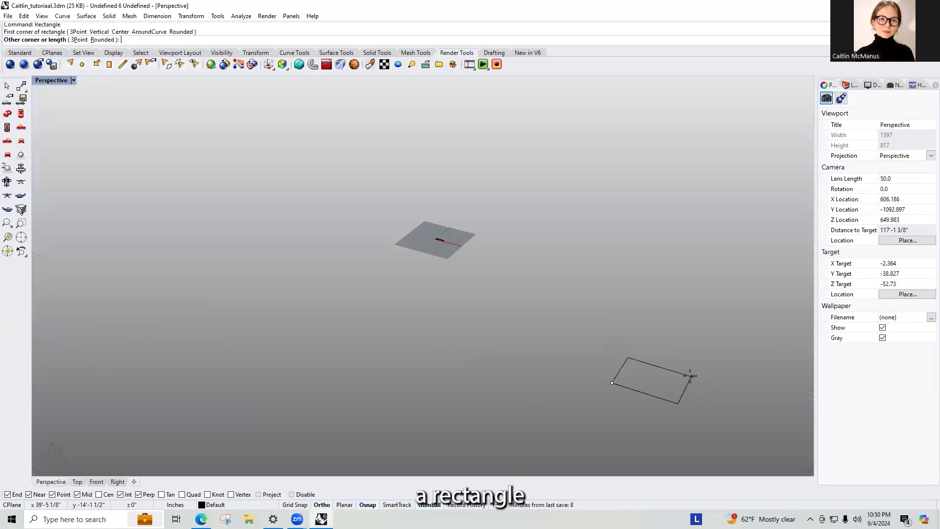
pyautogui.click(657, 375)
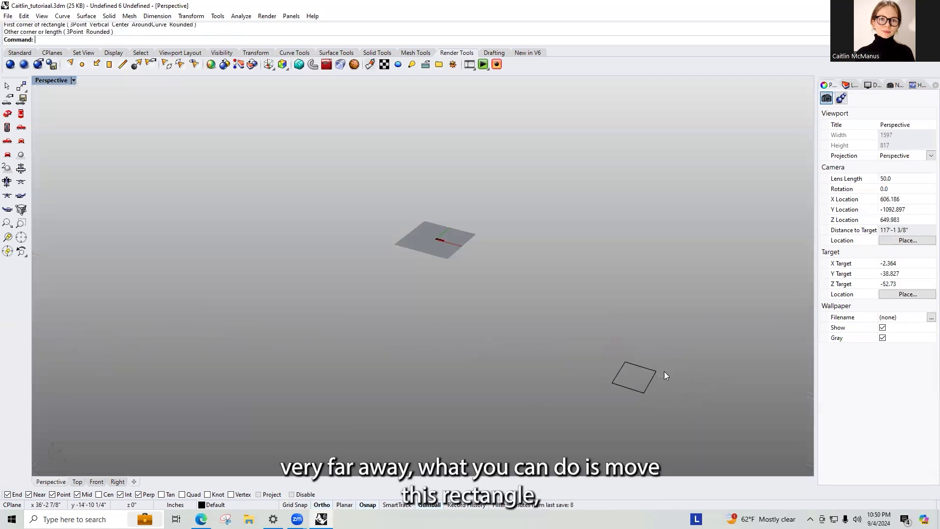
pyautogui.click(634, 363)
pyautogui.write('Mo')
pyautogui.press('Return')
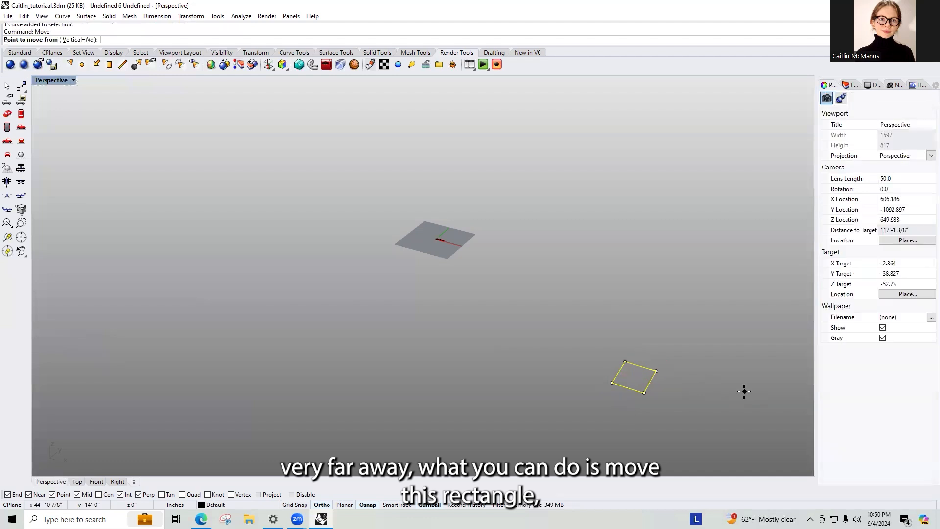
pyautogui.click(612, 382)
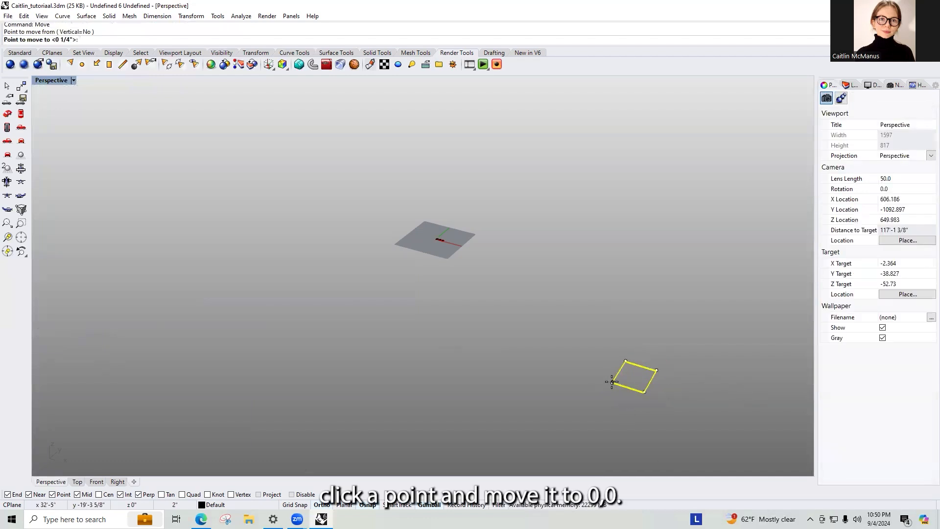
pyautogui.write('0,0')
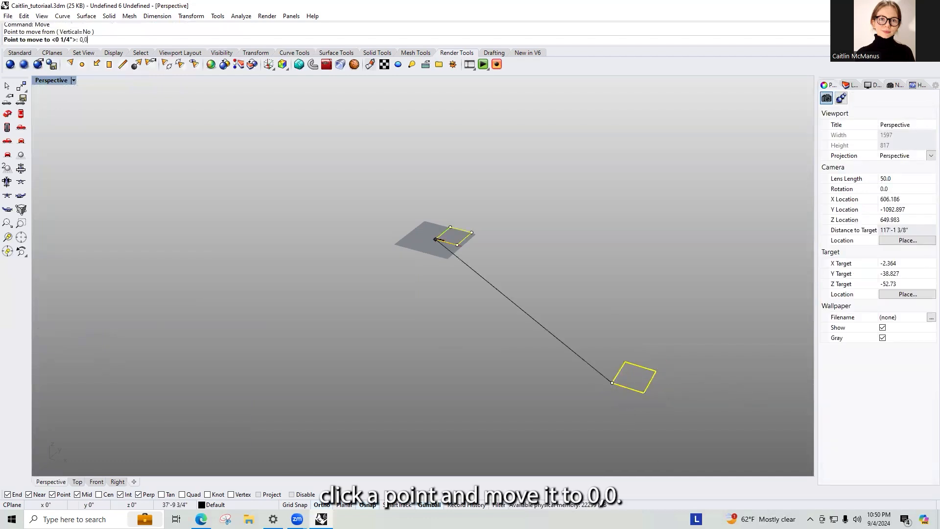
pyautogui.press('Return')
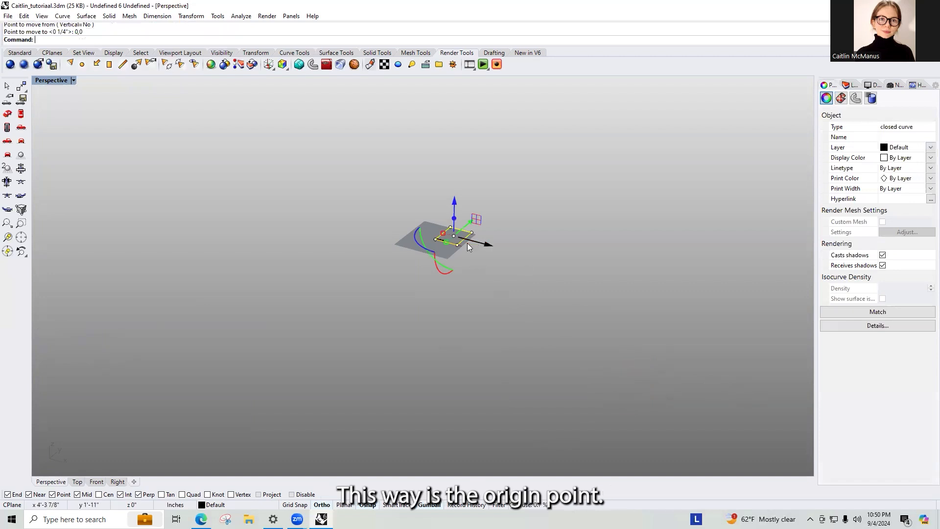
pyautogui.press('Escape')
# Delete the large rectangle at the origin and zoom to the extents of the remaining geometry
pyautogui.scroll(8, 465, 257)
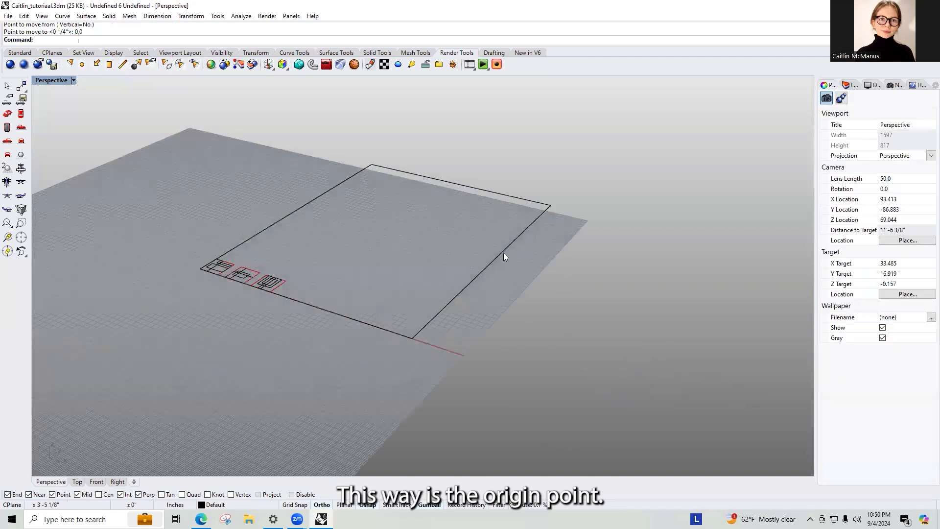
pyautogui.click(503, 253)
pyautogui.press('Delete')
pyautogui.write('z')
pyautogui.press('Return')
pyautogui.write('e')
pyautogui.press('Return')
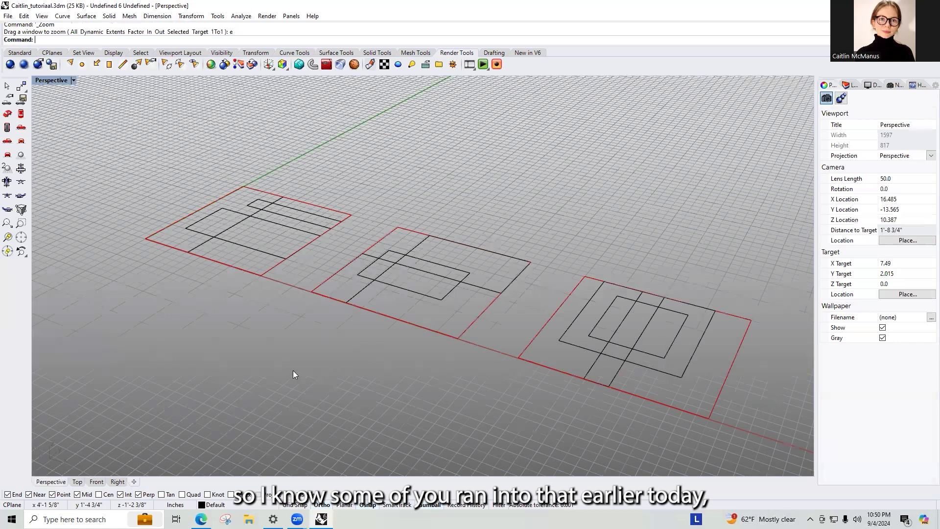
# Set the Perspective viewport to Shaded display with all three squares in view
pyautogui.moveTo(309, 374); pyautogui.dragTo(300, 368, button='right')
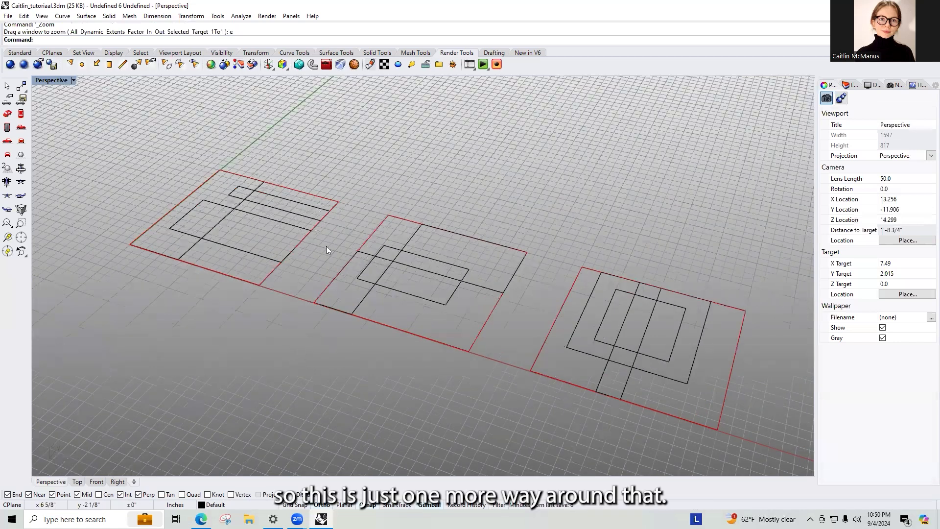
pyautogui.scroll(-4, 326, 246)
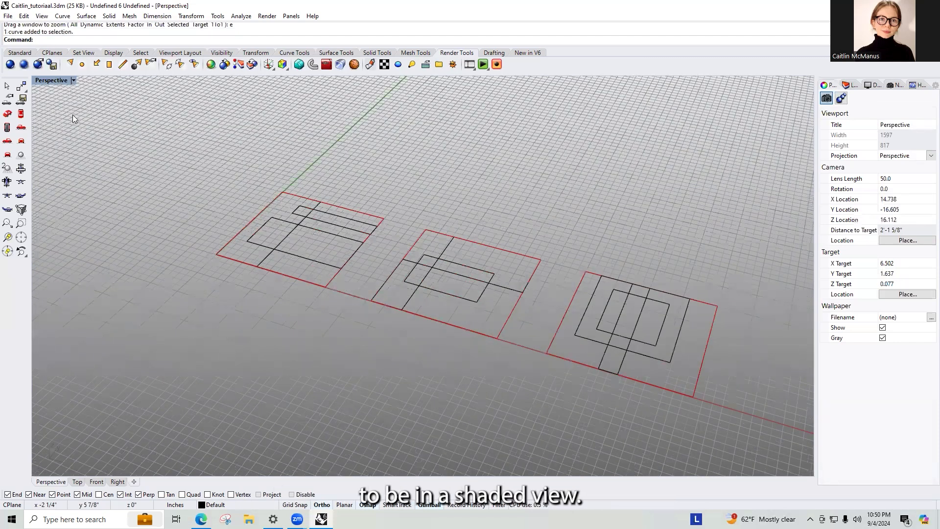
pyautogui.hotkey('ctrl', 'alt', 's')
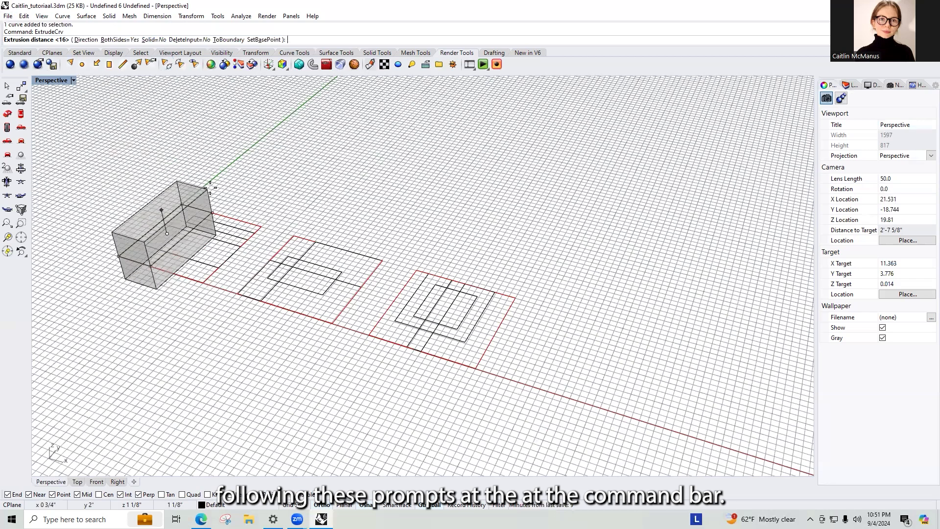
# Extrude the full-depth rectangle in the first square 2 inches as a solid, with BothSides off
pyautogui.write('b')
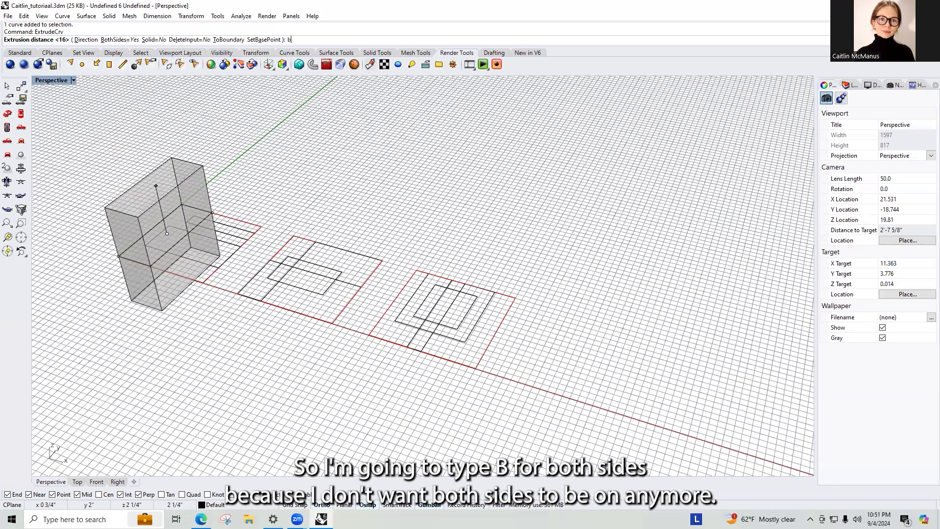
pyautogui.press('Return')
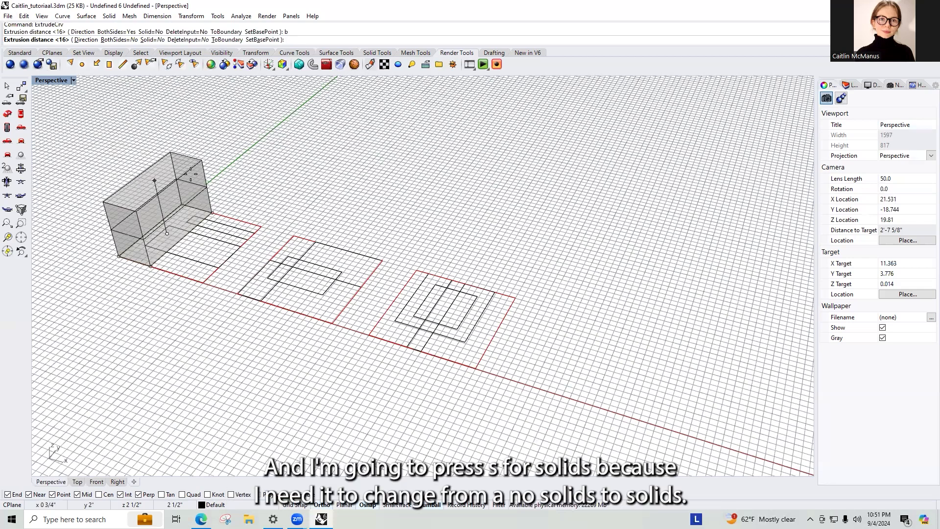
pyautogui.write('s')
pyautogui.press('Return')
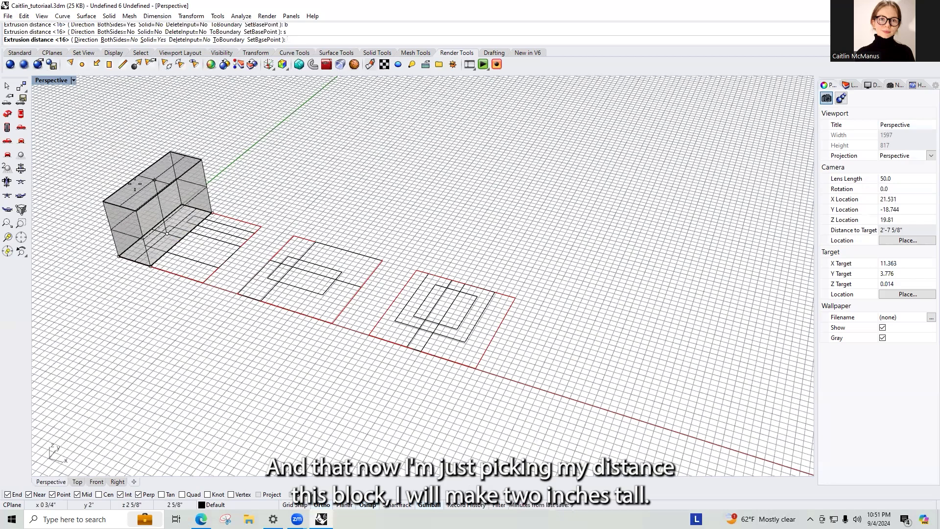
pyautogui.write('2')
pyautogui.press('Return')
pyautogui.click(285, 168)
# Extrude the narrow rectangle near the first square's back edge 3 inches as a solid
pyautogui.click(217, 227)
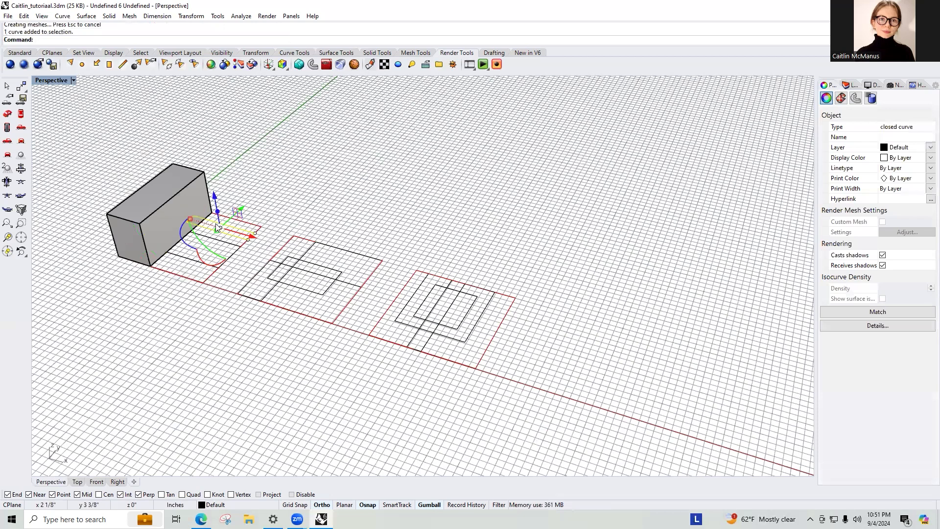
pyautogui.press('Return')
pyautogui.write('3')
pyautogui.press('Return')
pyautogui.click(239, 273)
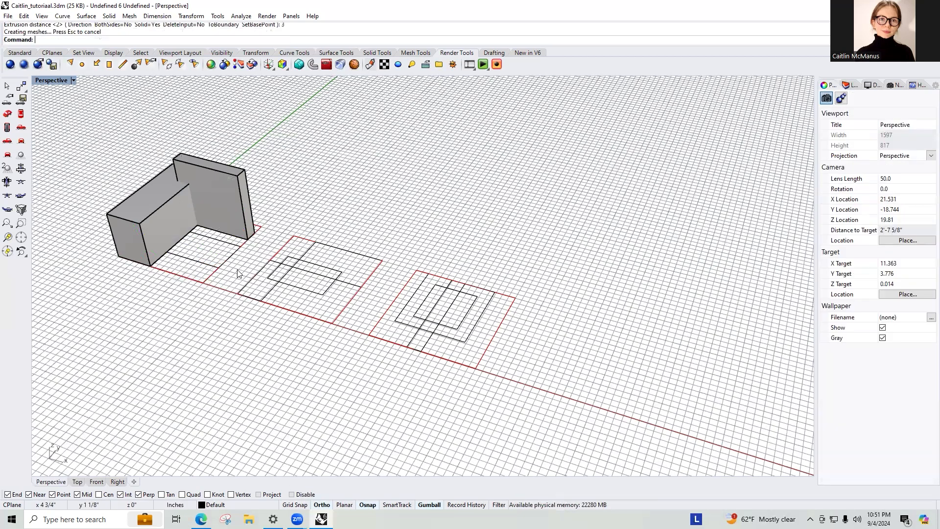
# Extrude the remaining wide rectangle in the first square 0.5 inch as a solid
pyautogui.click(226, 246)
pyautogui.press('Return')
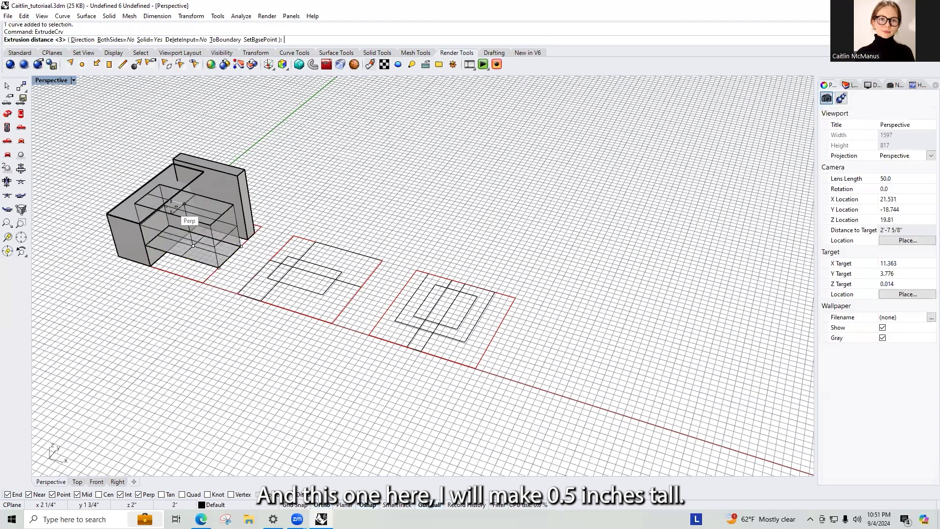
pyautogui.write('.5')
pyautogui.press('Return')
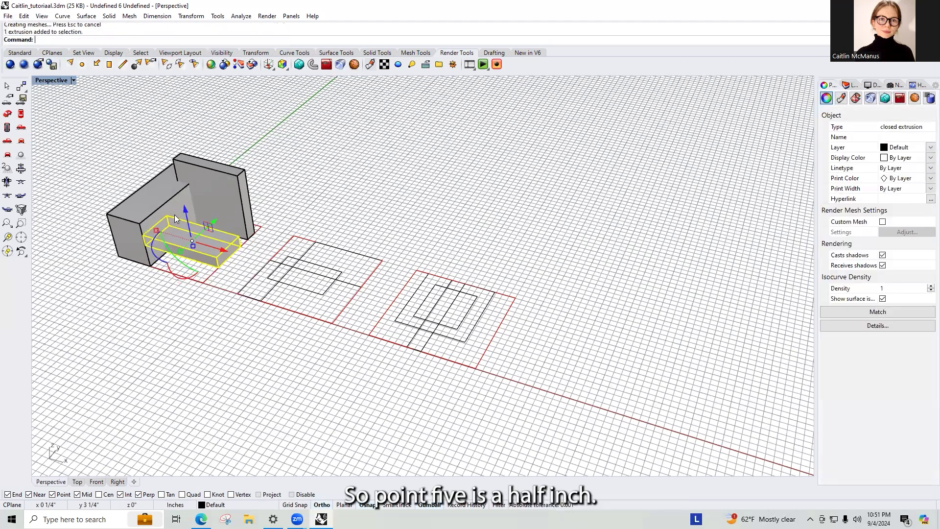
# Raise the half-inch-thick block 0.5 inch vertically and clear the selection
pyautogui.click(187, 213)
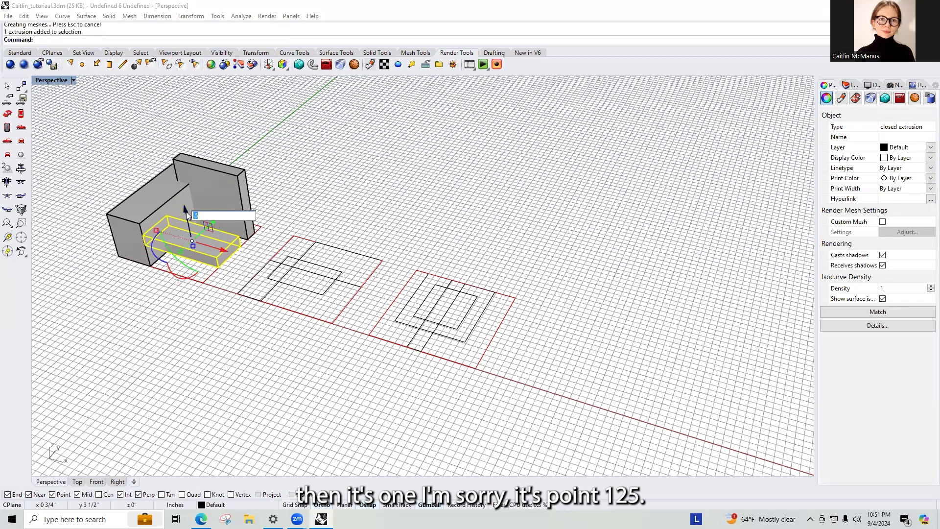
pyautogui.scroll(3, 151, 213)
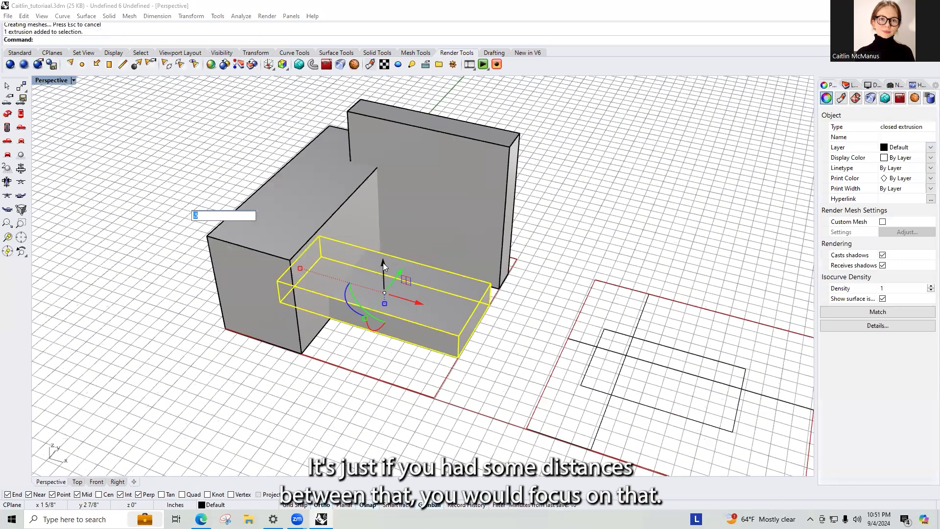
pyautogui.press('Return')
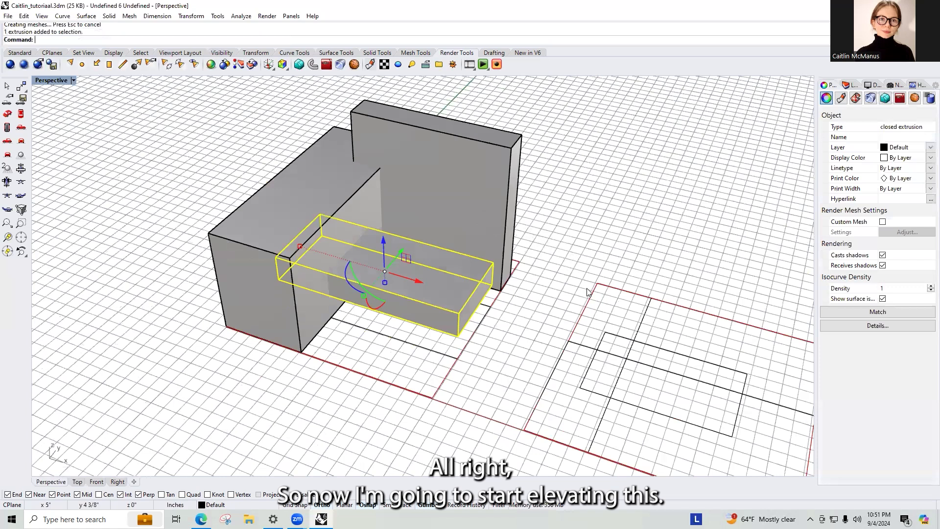
pyautogui.click(554, 283)
# Raise the half-inch-thick block further, to about 1 inch above the ground plane
pyautogui.moveTo(554, 283); pyautogui.dragTo(525, 294, button='right')
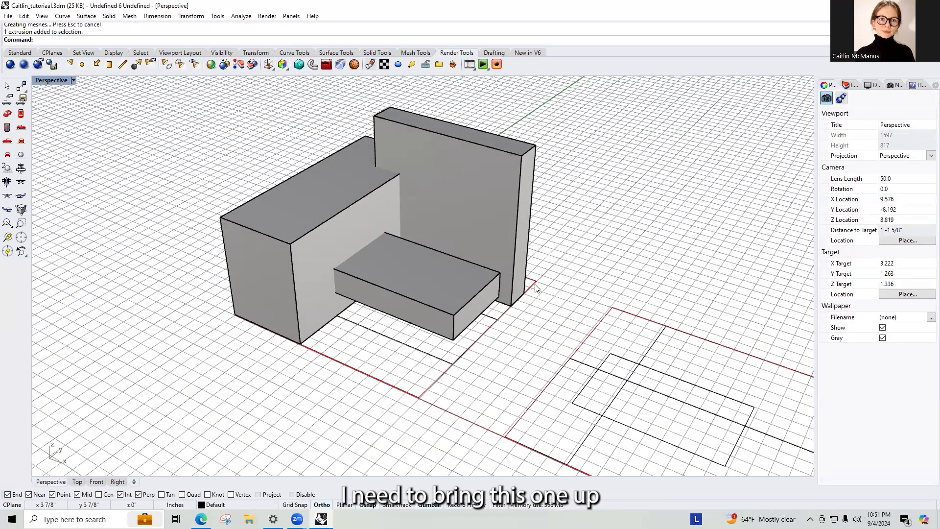
pyautogui.click(424, 273)
pyautogui.moveTo(424, 273); pyautogui.dragTo(397, 252, button='right')
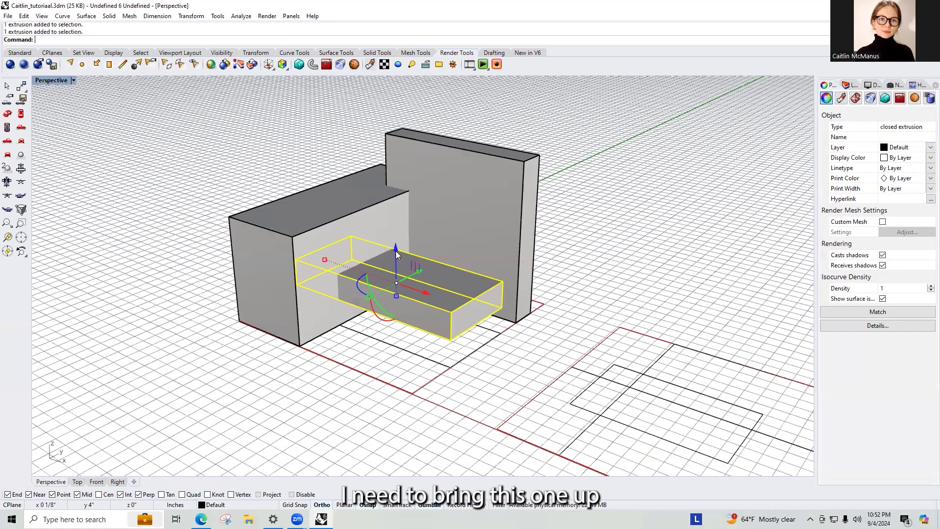
pyautogui.click(643, 256)
# Create a solid bounding box around the three extruded blocks of the first square, using world coordinates
pyautogui.moveTo(642, 256); pyautogui.dragTo(503, 250, button='right')
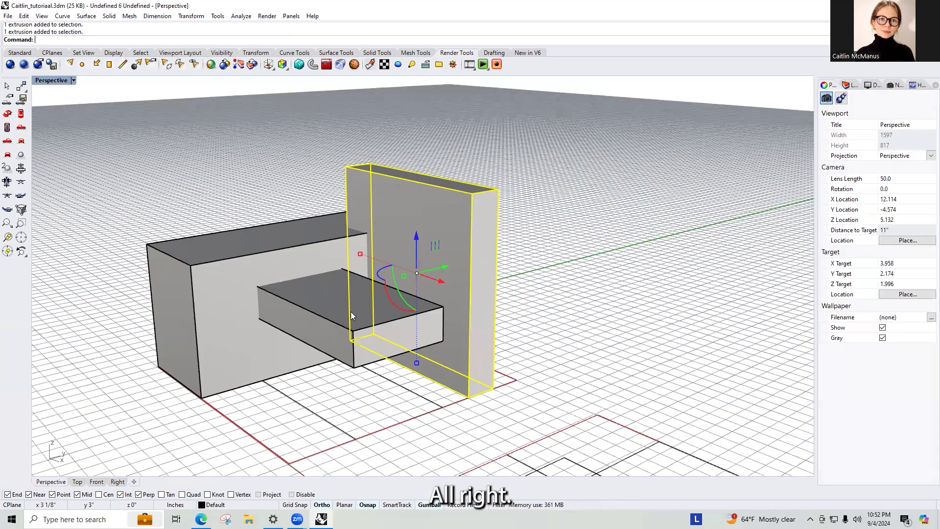
pyautogui.keyDown('shift'); pyautogui.click(300, 250); pyautogui.keyUp('shift')
pyautogui.write('Bo')
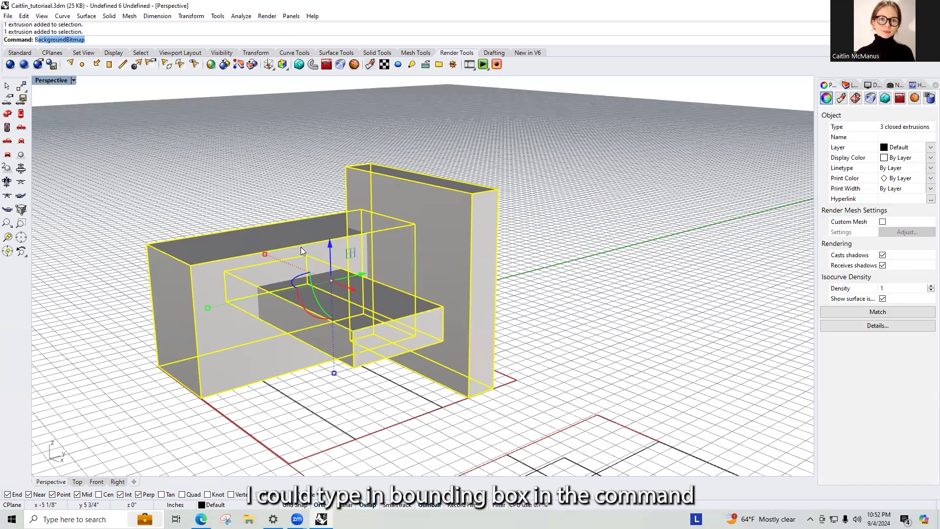
pyautogui.write('undingBox')
pyautogui.press('Return')
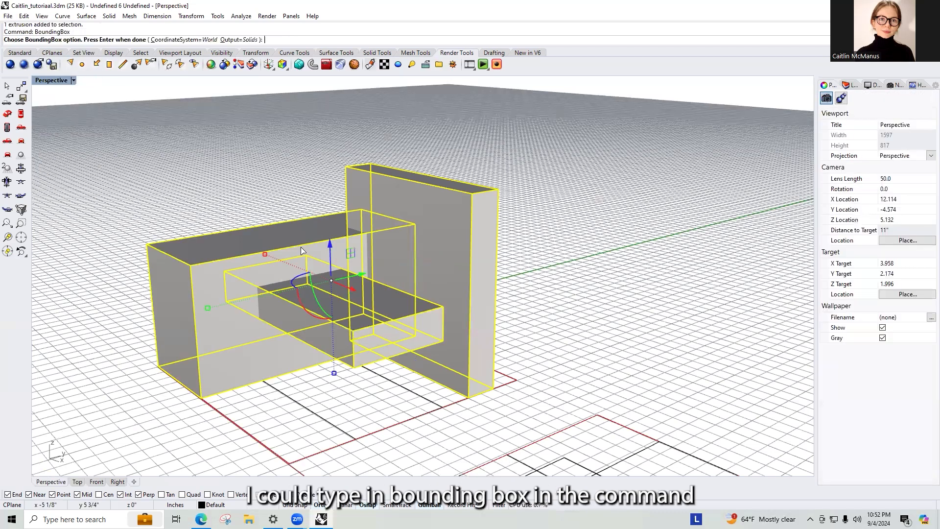
pyautogui.press('Return')
pyautogui.click(655, 279)
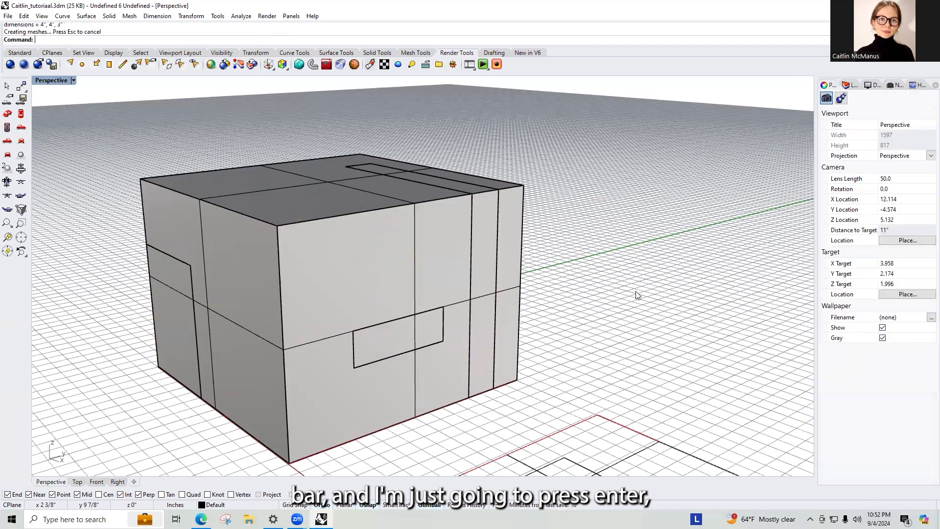
# Measure the bounding box's height along a vertical corner edge and delete the box
pyautogui.write('Distance')
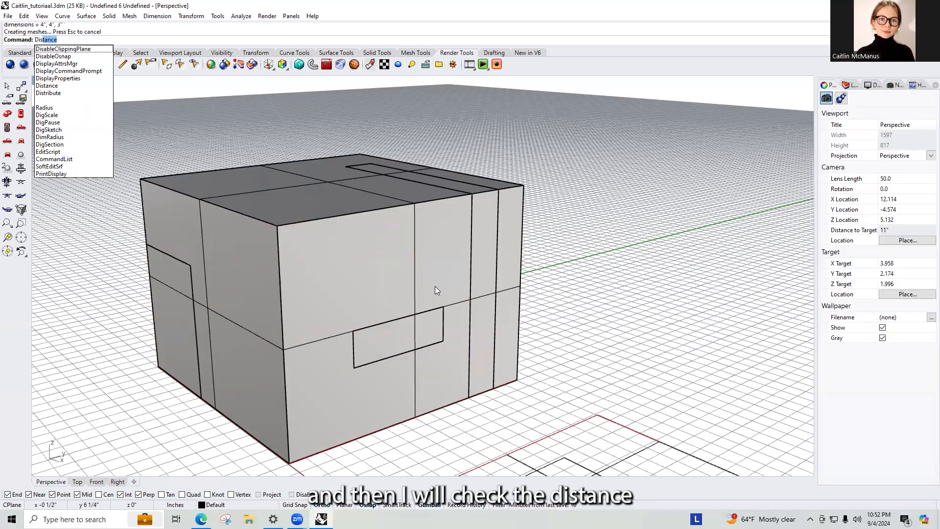
pyautogui.press('Return')
pyautogui.click(517, 379)
pyautogui.click(523, 186)
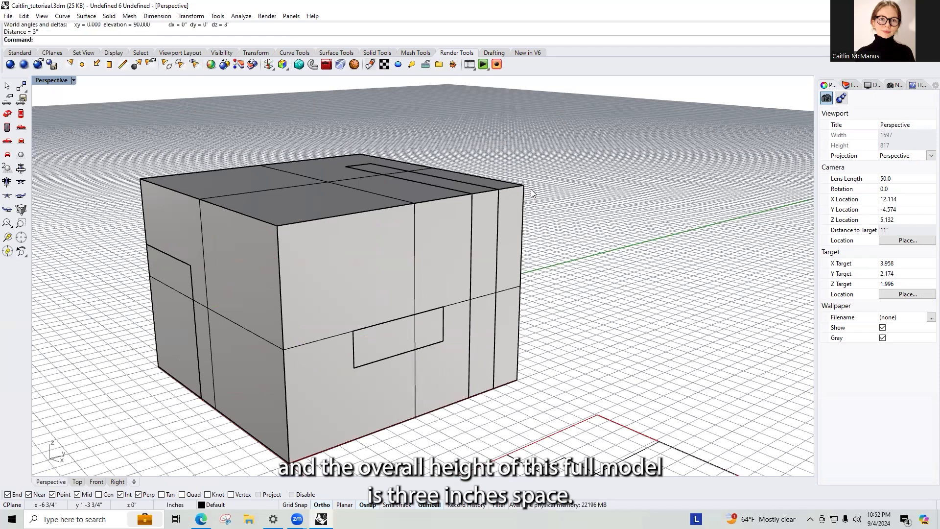
pyautogui.click(515, 225)
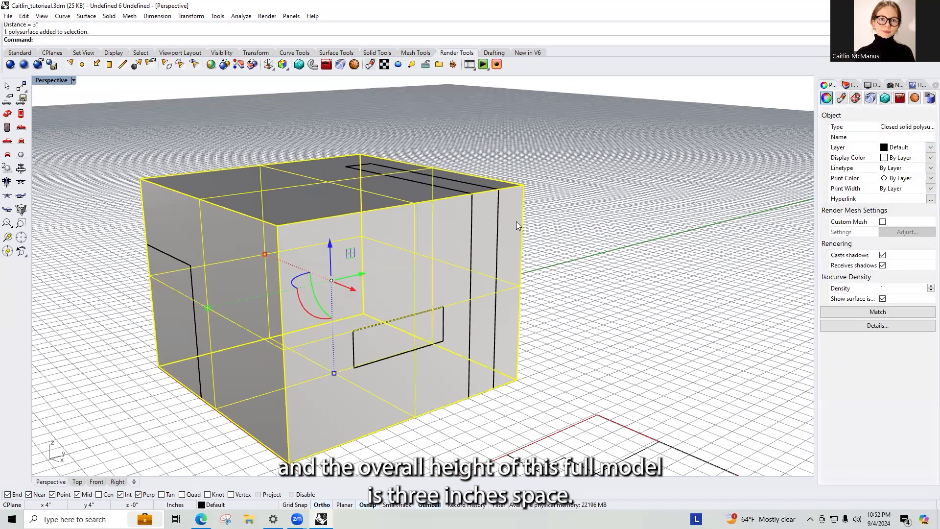
pyautogui.press('Delete')
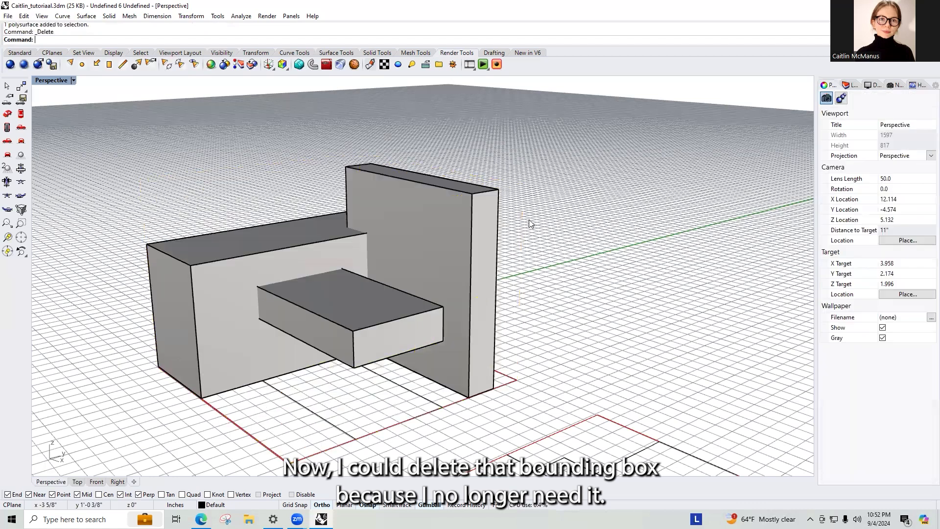
# Extrude the large rectangle at the second square's back corner 4 inches as a solid
pyautogui.scroll(-3, 495, 230)
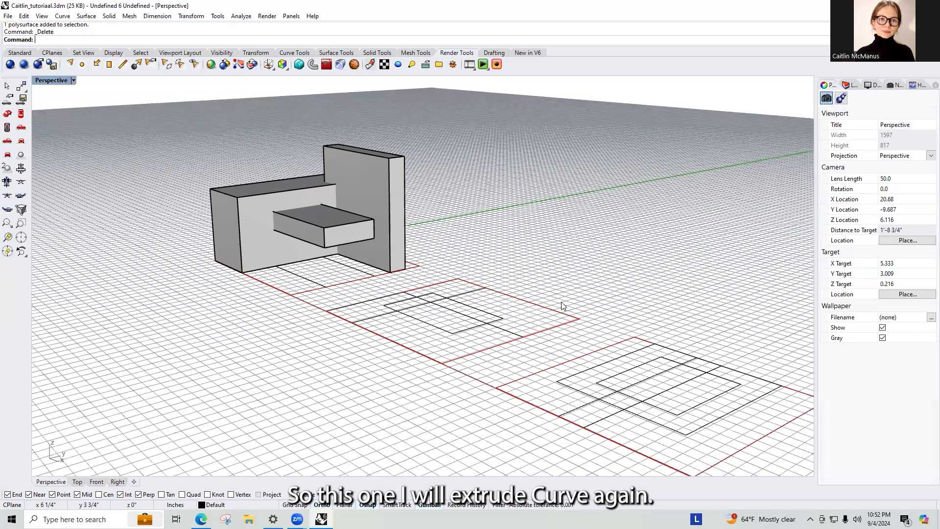
pyautogui.click(561, 304)
pyautogui.write('EXTRUDECRV')
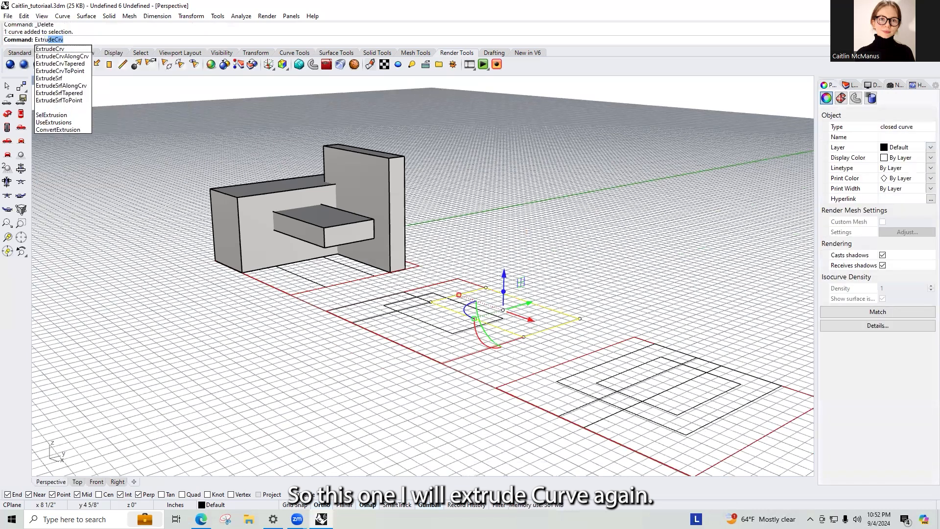
pyautogui.press('Return')
pyautogui.write('4')
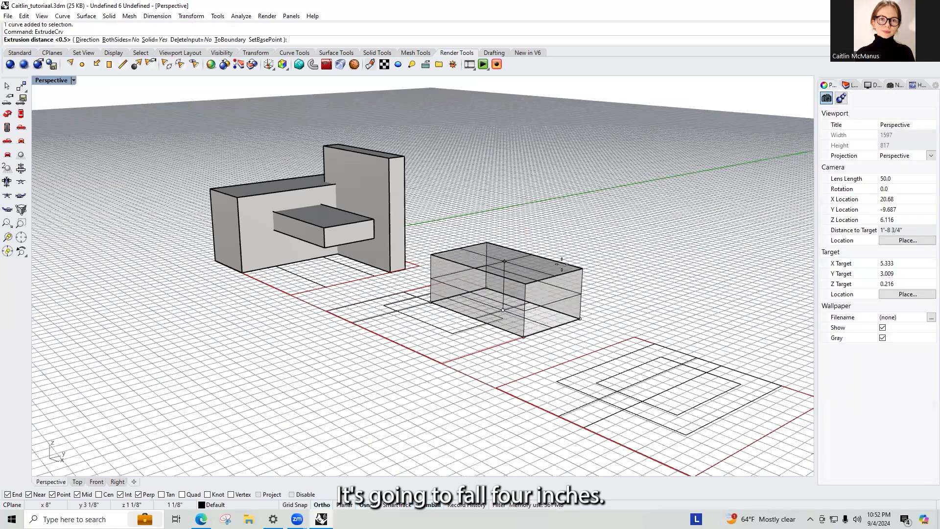
pyautogui.press('Return')
pyautogui.click(585, 334)
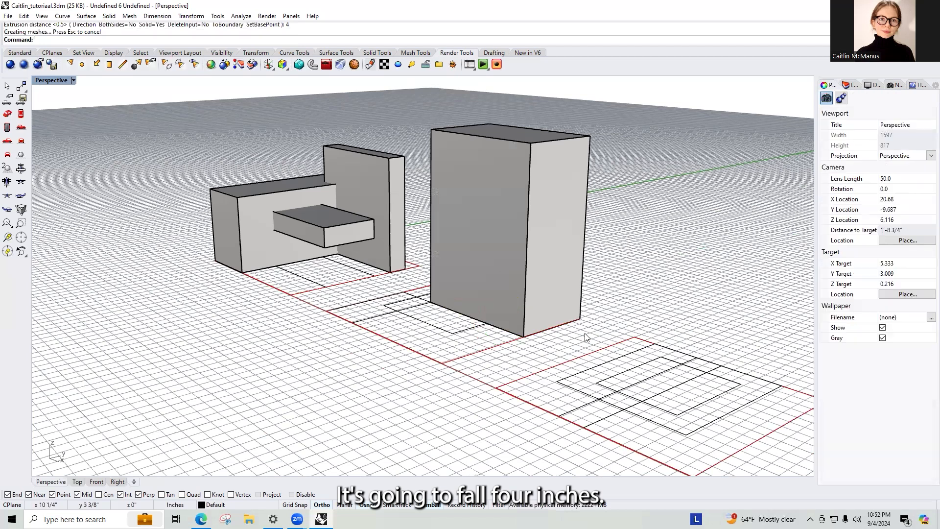
# Extrude the narrow rectangle at the opposite side of the second square 3 inches as a solid
pyautogui.click(371, 317)
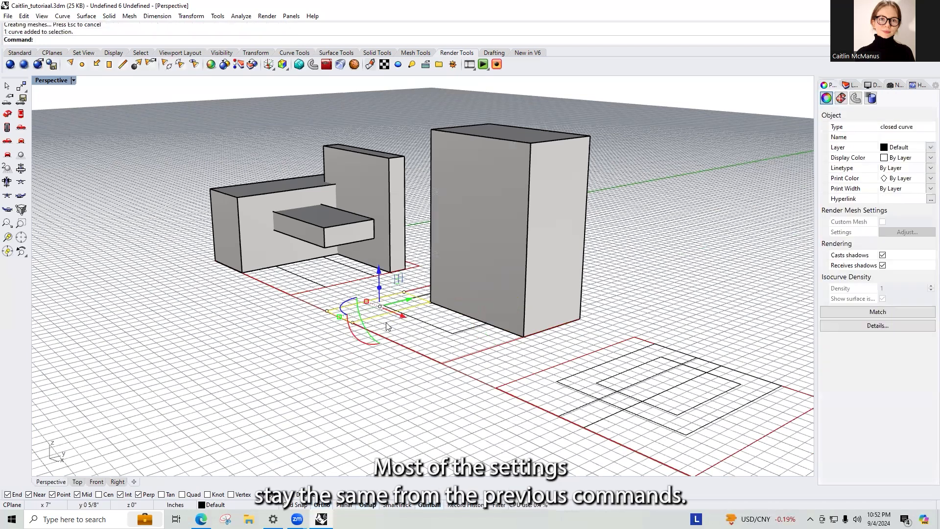
pyautogui.press('Return')
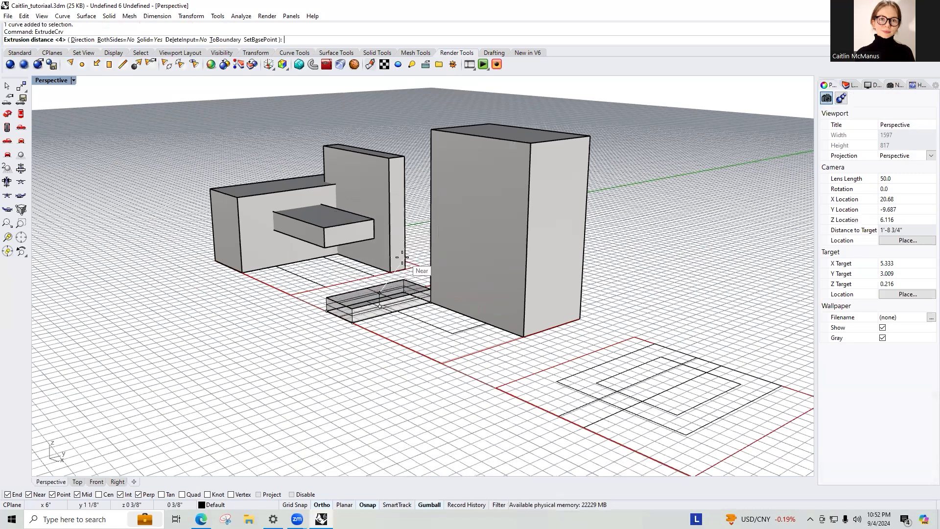
pyautogui.write('3')
pyautogui.press('Return')
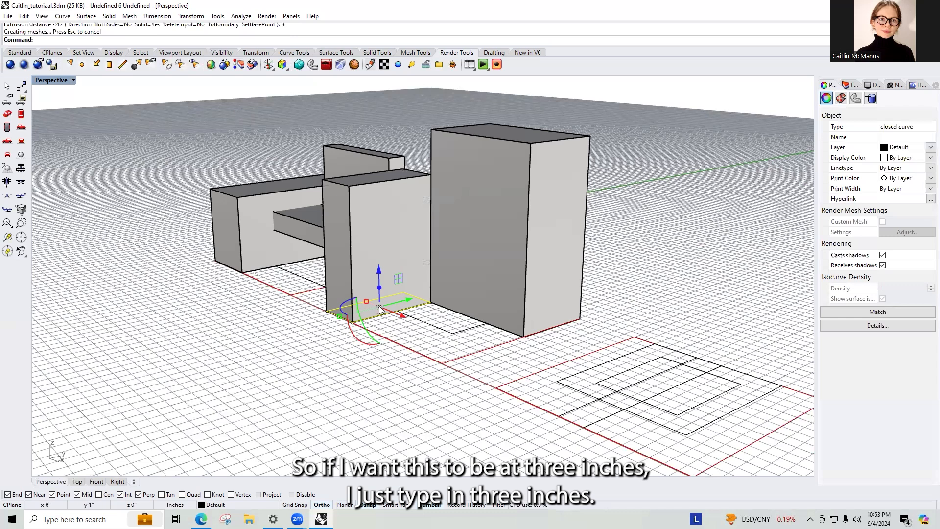
# Extrude the remaining central rectangle in the second square 0.56 inch as a solid and clear the selection
pyautogui.scroll(-3, 392, 313)
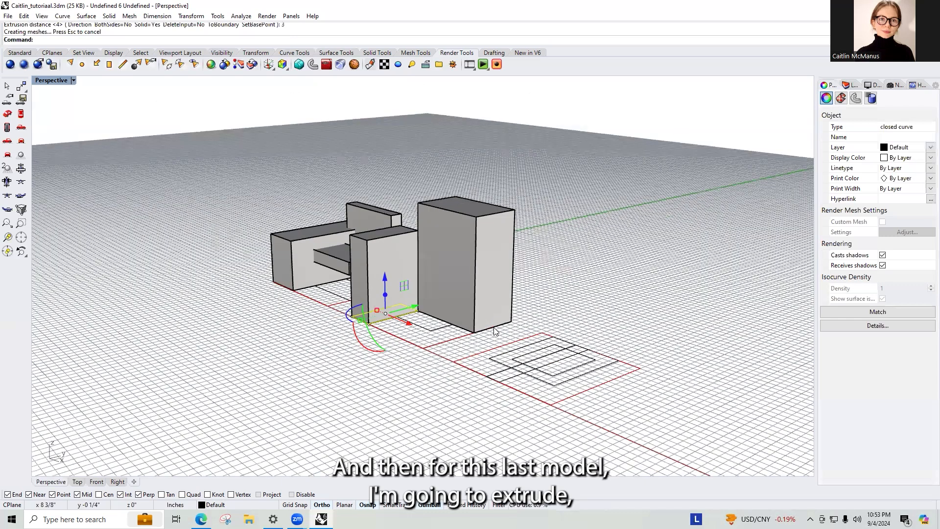
pyautogui.click(403, 318)
pyautogui.scroll(4, 403, 317)
pyautogui.write('EXude')
pyautogui.press('Return')
pyautogui.write('Extr')
pyautogui.write('c')
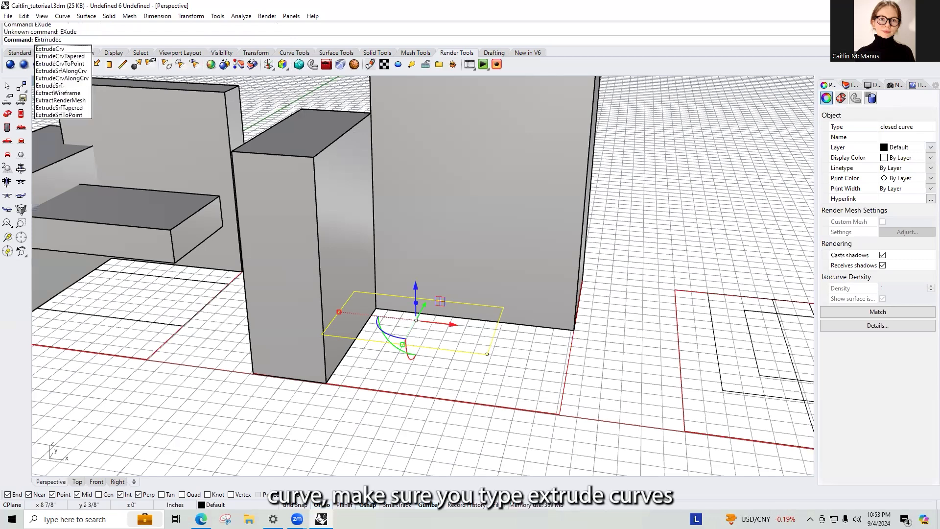
pyautogui.press('Return')
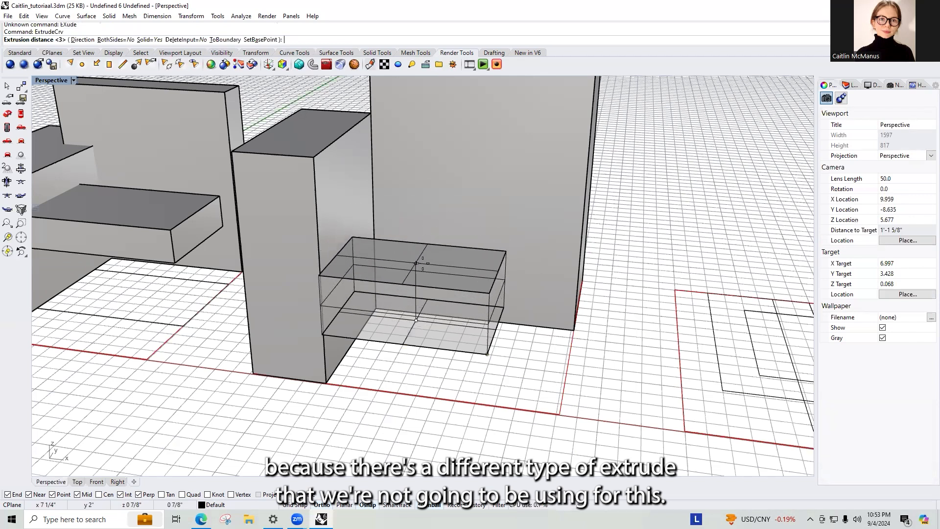
pyautogui.write('.56')
pyautogui.press('Return')
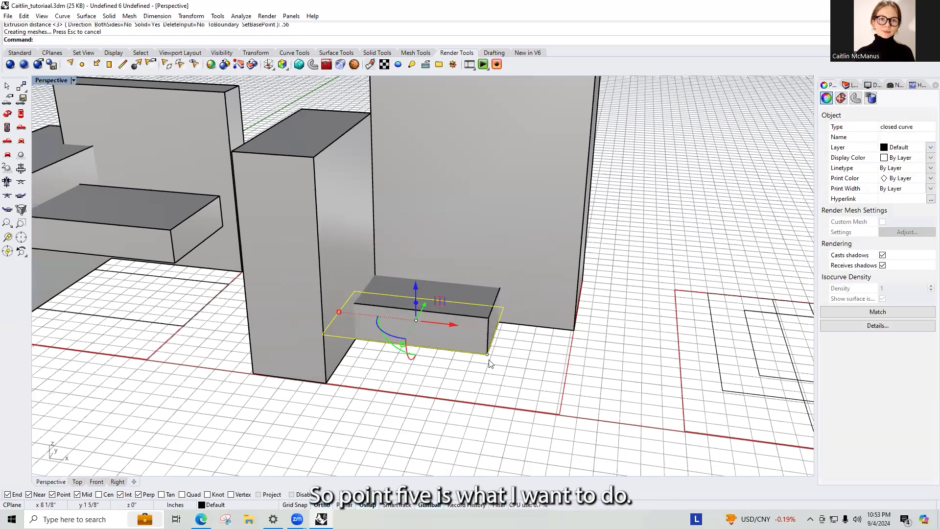
pyautogui.press('Escape')
# Raise the thin central block of the second square 1 inch vertically and deselect it
pyautogui.click(467, 289)
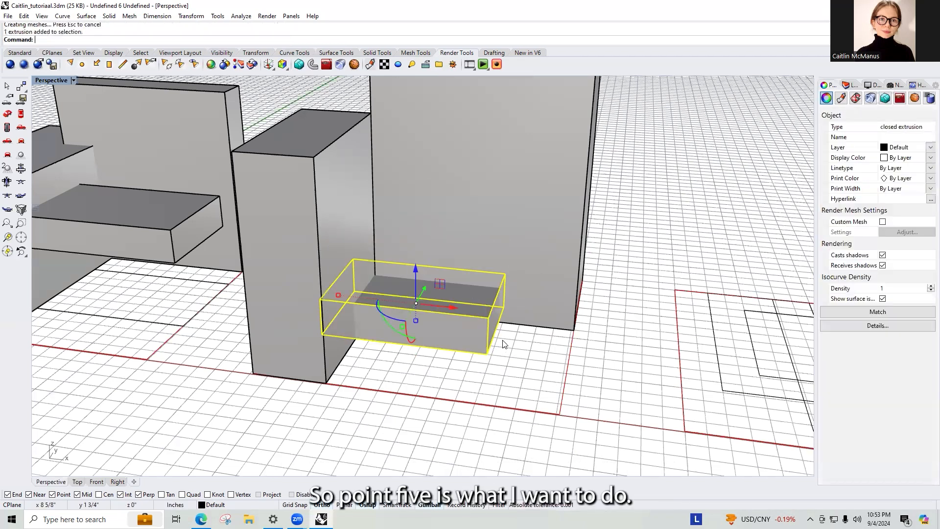
pyautogui.click(416, 266)
pyautogui.write('1')
pyautogui.press('Return')
pyautogui.click(530, 381)
# Try extruding the long narrow strip crossing the third square 4 inches as a solid, and undo that extrusion
pyautogui.moveTo(530, 381); pyautogui.dragTo(289, 248, button='right')
pyautogui.moveTo(390, 205); pyautogui.dragTo(288, 316, button='right')
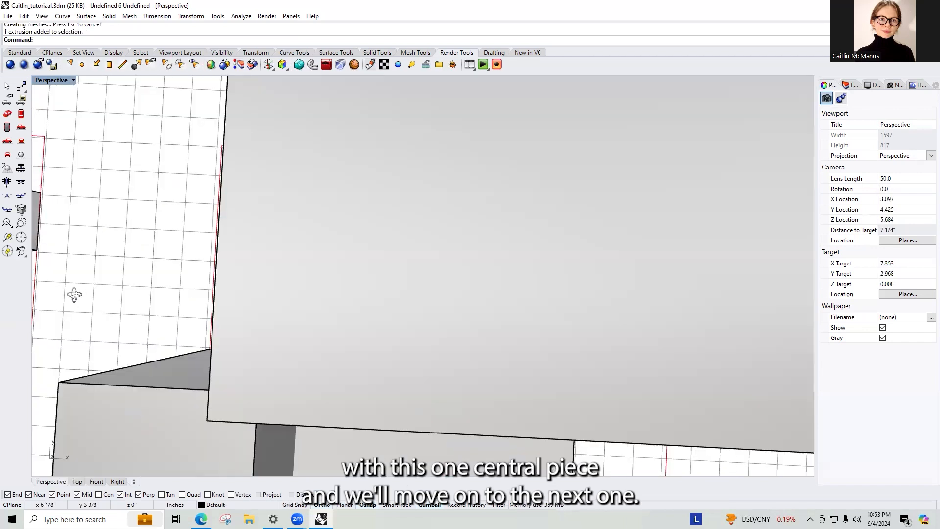
pyautogui.scroll(-3, 193, 232)
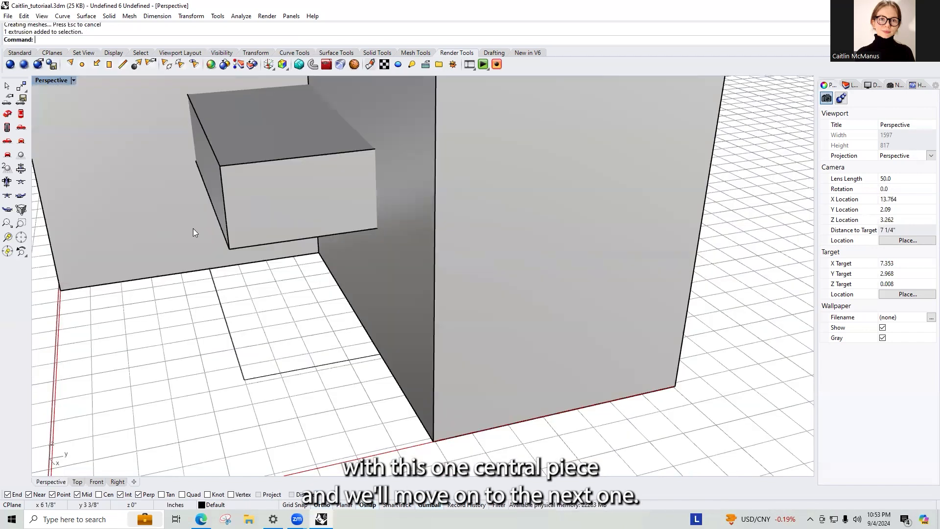
pyautogui.scroll(-10, 251, 249)
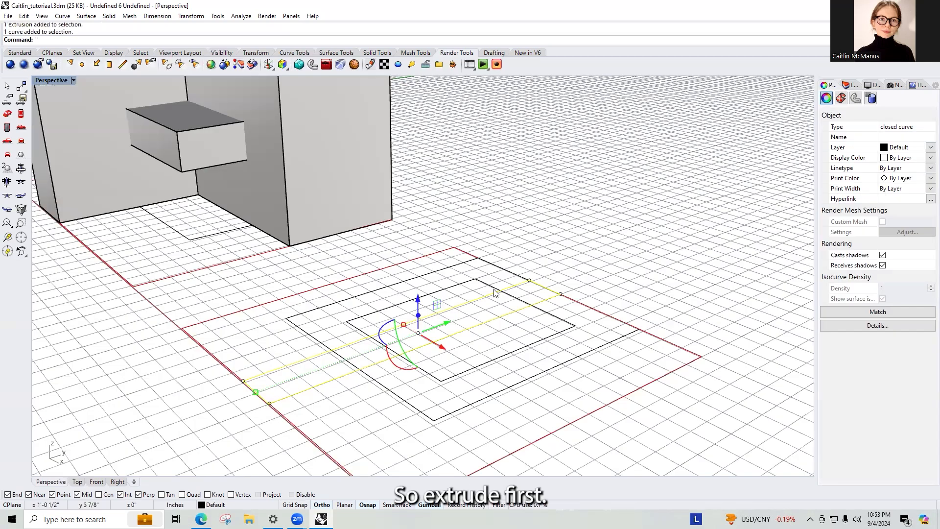
pyautogui.write('ExtrudeCrv')
pyautogui.press('Return')
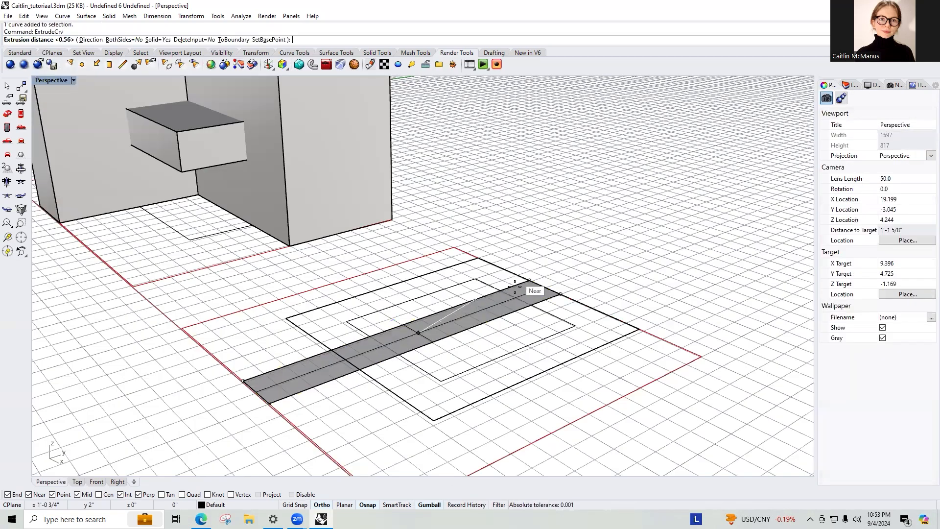
pyautogui.scroll(-7, 492, 289)
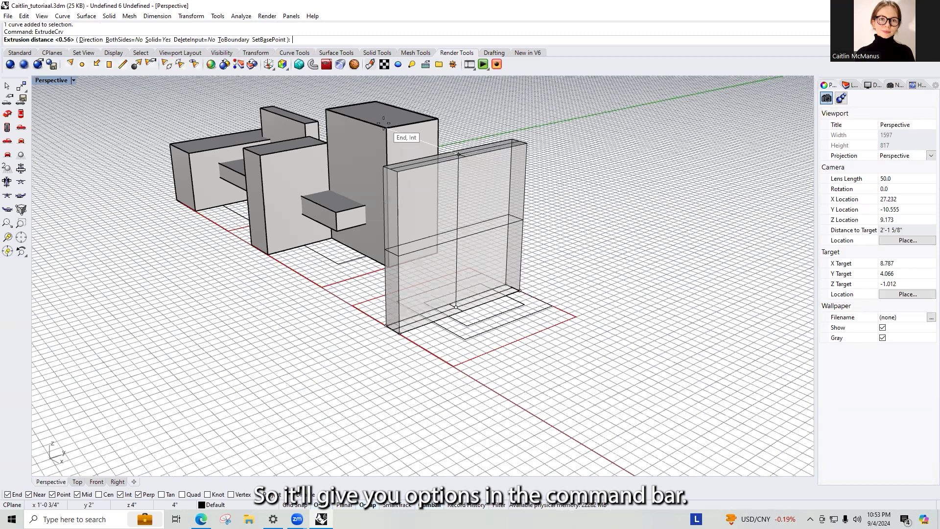
pyautogui.write('4')
pyautogui.press('Return')
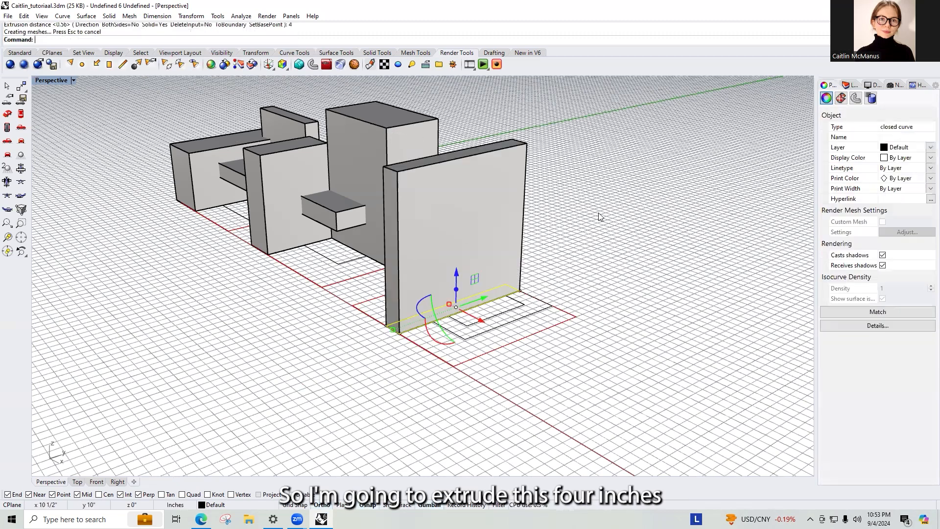
pyautogui.press('Escape')
pyautogui.moveTo(390, 261); pyautogui.dragTo(455, 257, button='right')
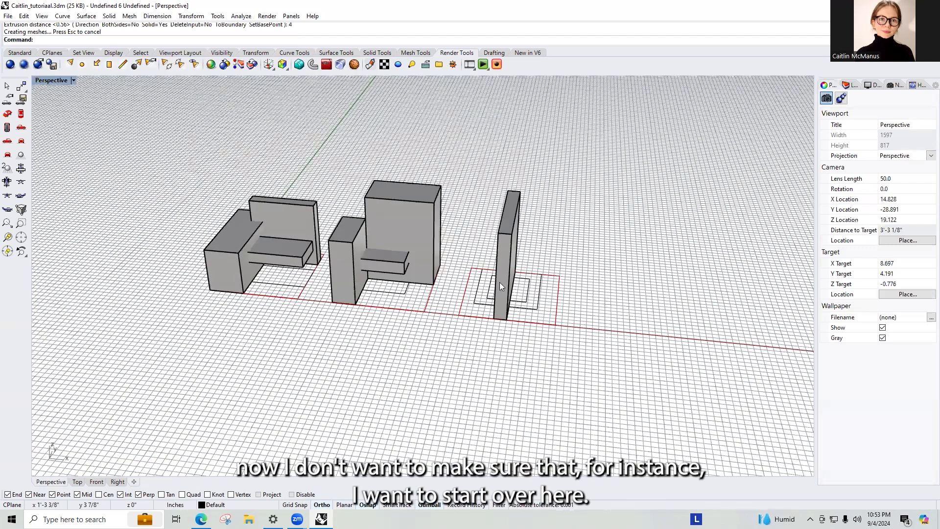
pyautogui.hotkey('ctrl', 'z')
# Extrude the larger of the two nested rectangles in the third square 1 inch as a solid
pyautogui.scroll(3, 535, 293)
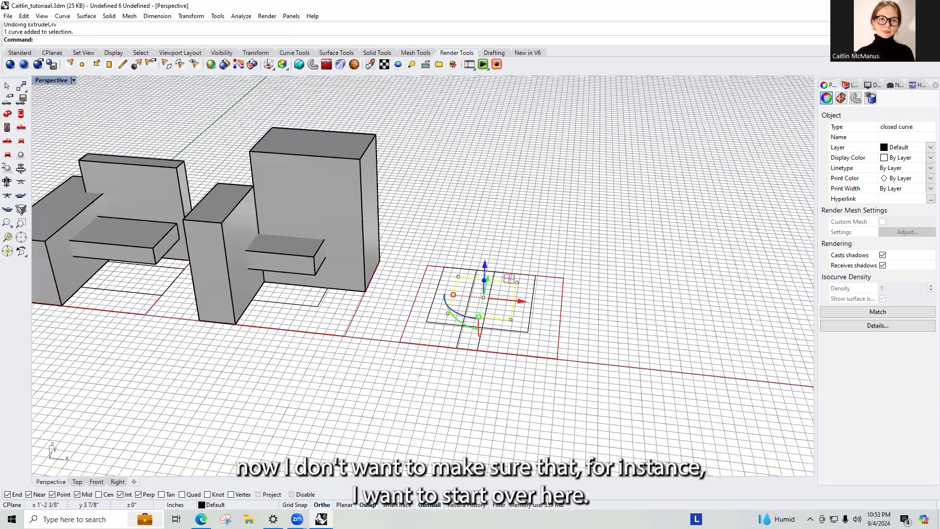
pyautogui.click(535, 293)
pyautogui.write('Exttud')
pyautogui.press('Down')
pyautogui.press('Return')
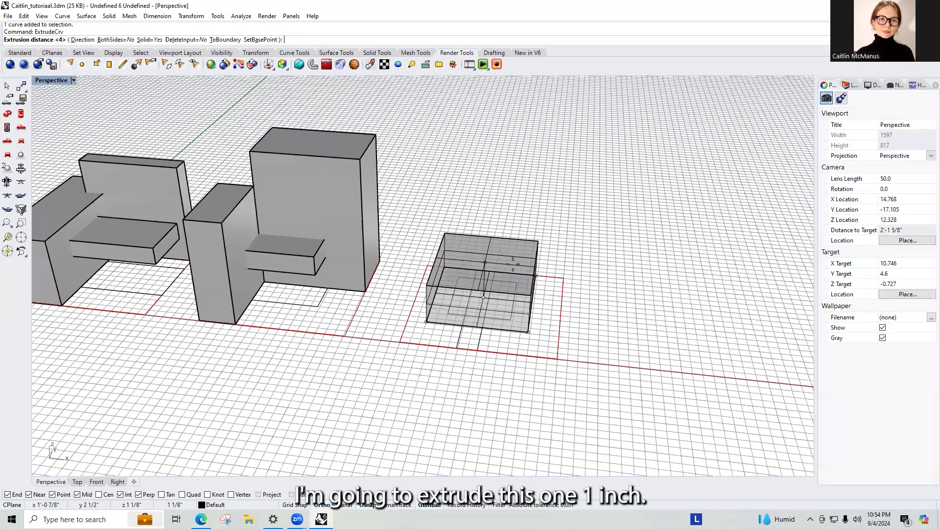
pyautogui.write('1')
pyautogui.press('Return')
pyautogui.click(458, 202)
# Window-select the smaller nested rectangle hidden inside the low block of the third square
pyautogui.moveTo(462, 249); pyautogui.dragTo(466, 254, button='right')
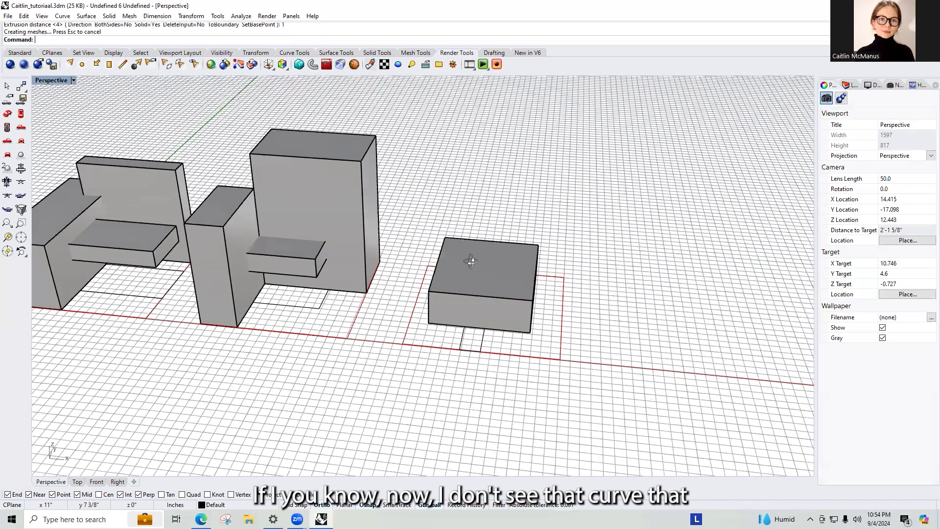
pyautogui.moveTo(457, 215); pyautogui.dragTo(557, 354, button='right')
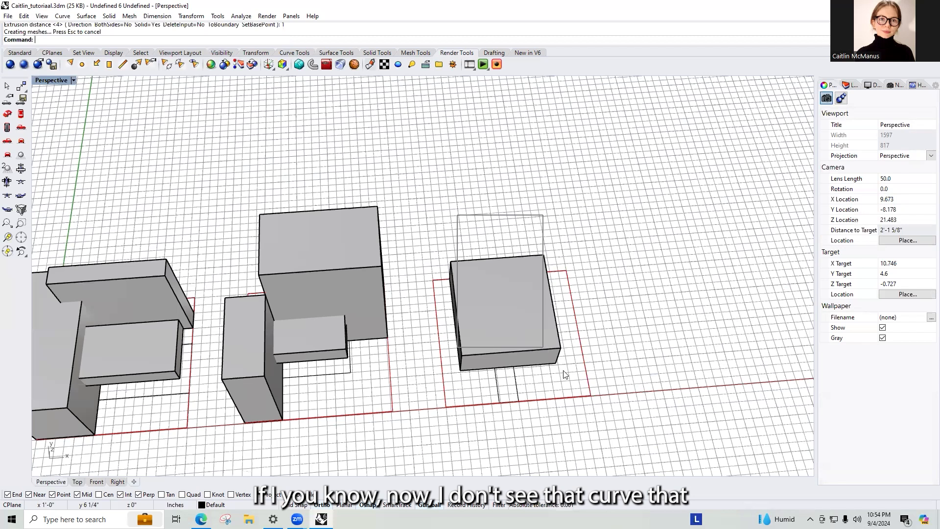
pyautogui.moveTo(563, 370); pyautogui.dragTo(581, 376)
pyautogui.moveTo(580, 377); pyautogui.dragTo(557, 341, button='right')
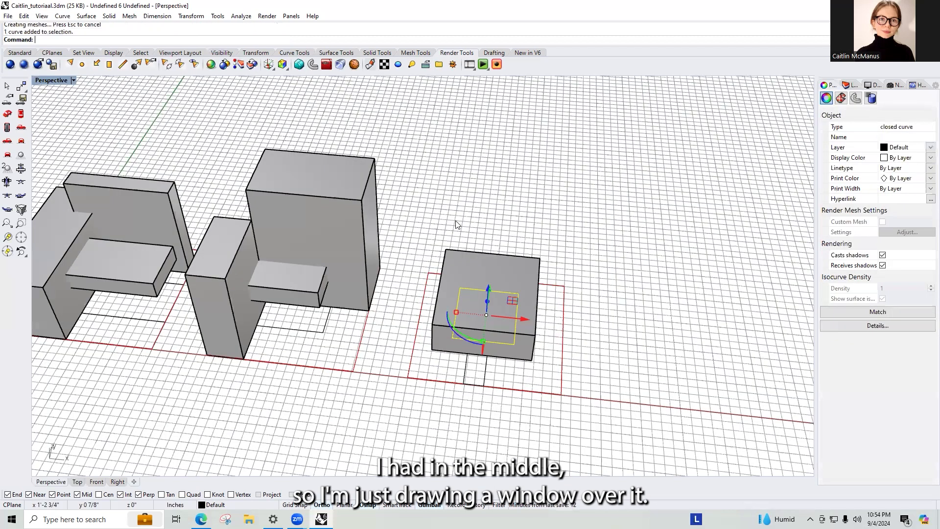
pyautogui.moveTo(443, 279); pyautogui.dragTo(537, 349)
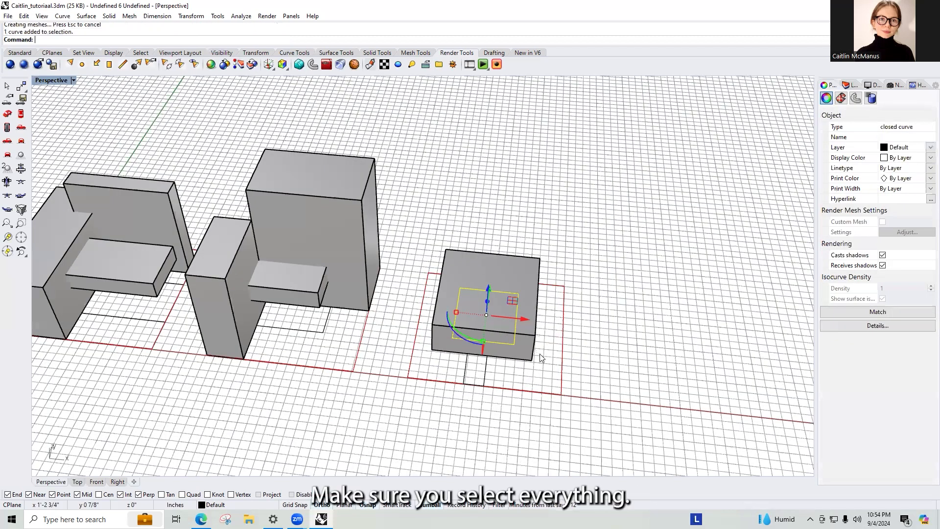
pyautogui.moveTo(537, 349); pyautogui.dragTo(539, 349, button='right')
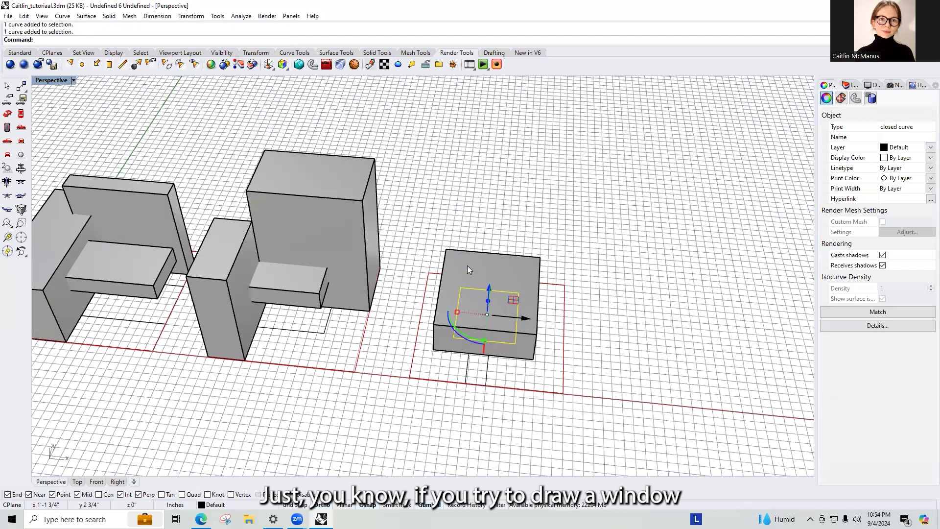
pyautogui.moveTo(467, 265); pyautogui.dragTo(450, 243, button='right')
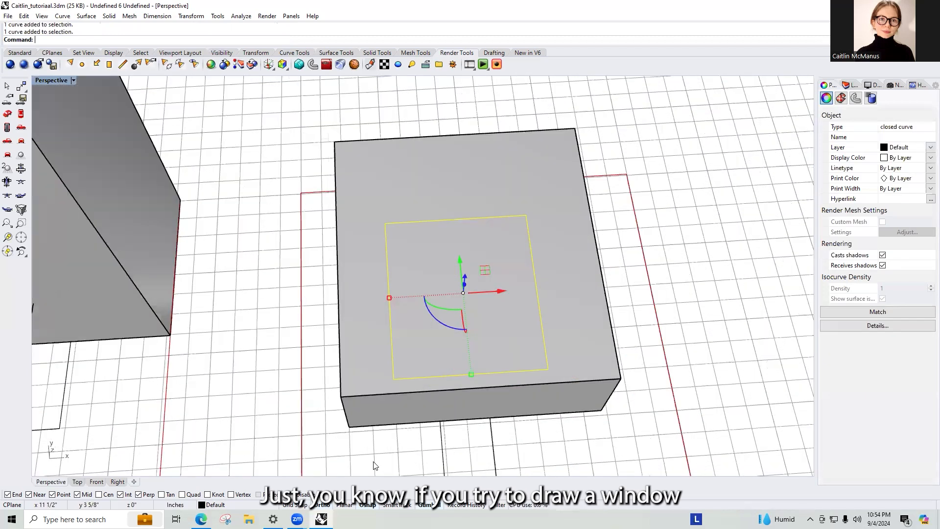
pyautogui.scroll(5, 524, 344)
pyautogui.moveTo(474, 282); pyautogui.dragTo(481, 324, button='right')
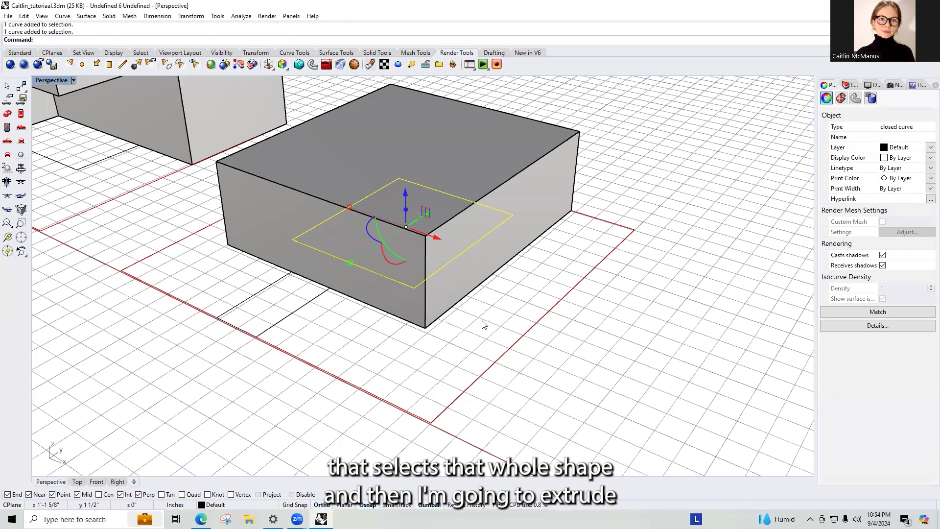
# Try extruding the smaller nested rectangle 2 inches downward as a solid, and undo that extrusion
pyautogui.write('EXTRUDECRV')
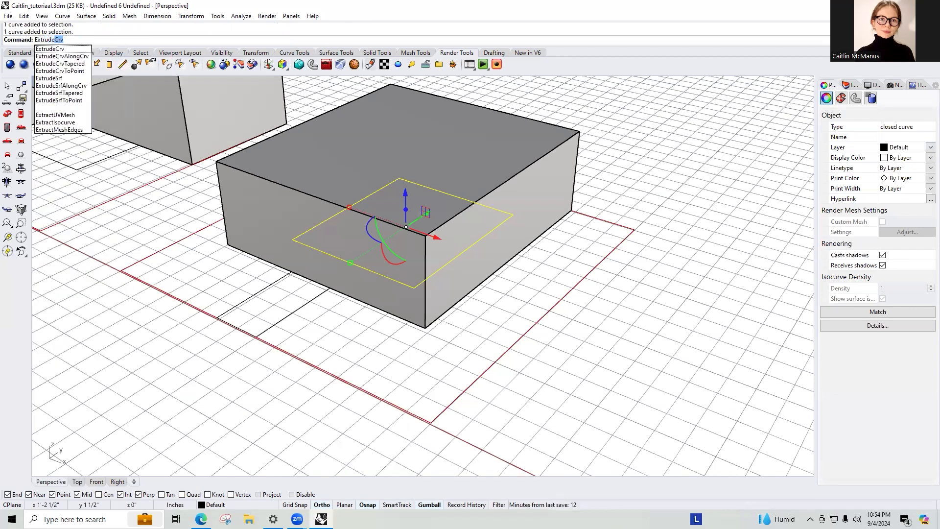
pyautogui.press('Return')
pyautogui.click(480, 298)
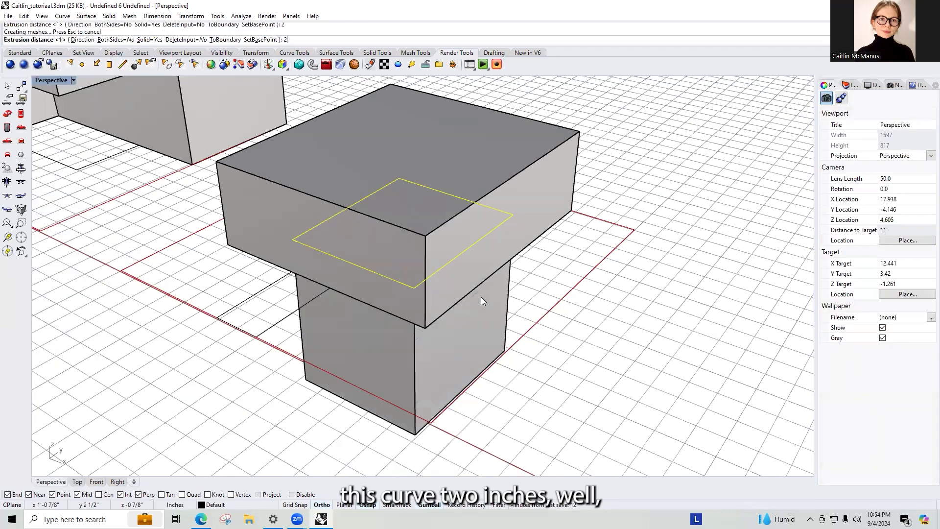
pyautogui.hotkey('ctrl', 'z')
# Extrude the smaller nested rectangle in the third square 2 inches upward as a solid
pyautogui.press('Return')
pyautogui.scroll(-2, 455, 272)
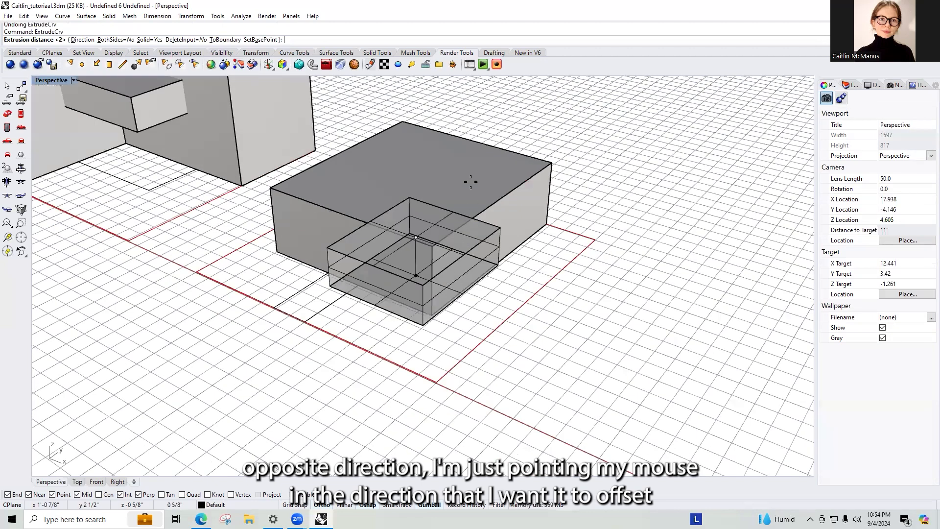
pyautogui.scroll(-4, 471, 133)
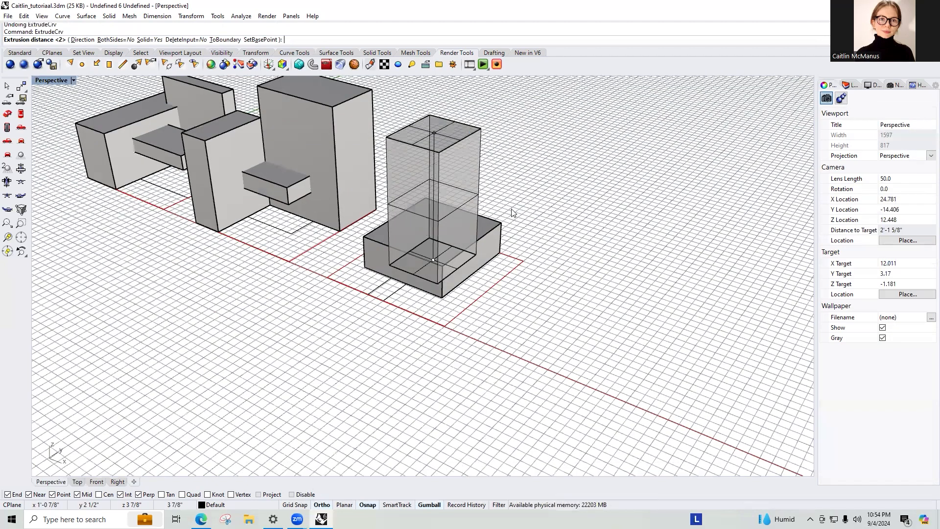
pyautogui.write('2')
pyautogui.press('Return')
pyautogui.scroll(4, 341, 337)
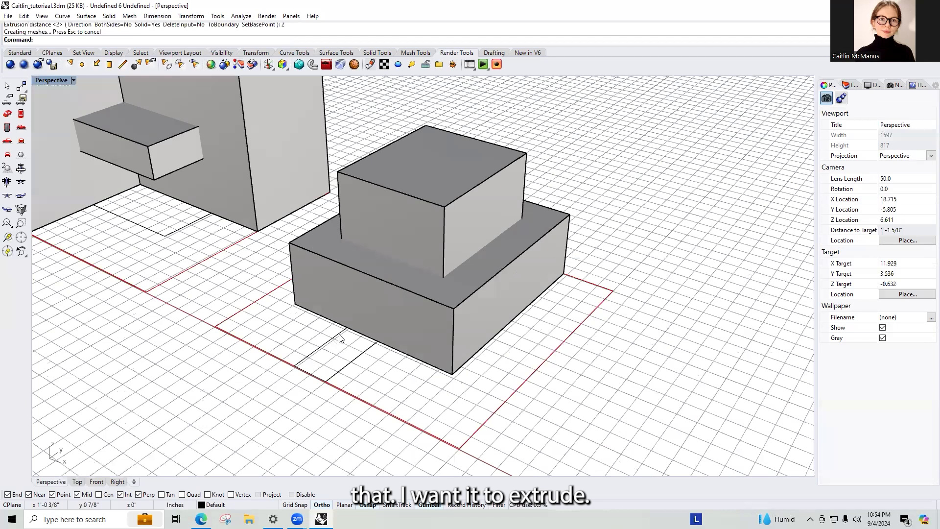
# Raise the wide lower block of the third square 0.5 inch vertically and deselect it
pyautogui.click(474, 284)
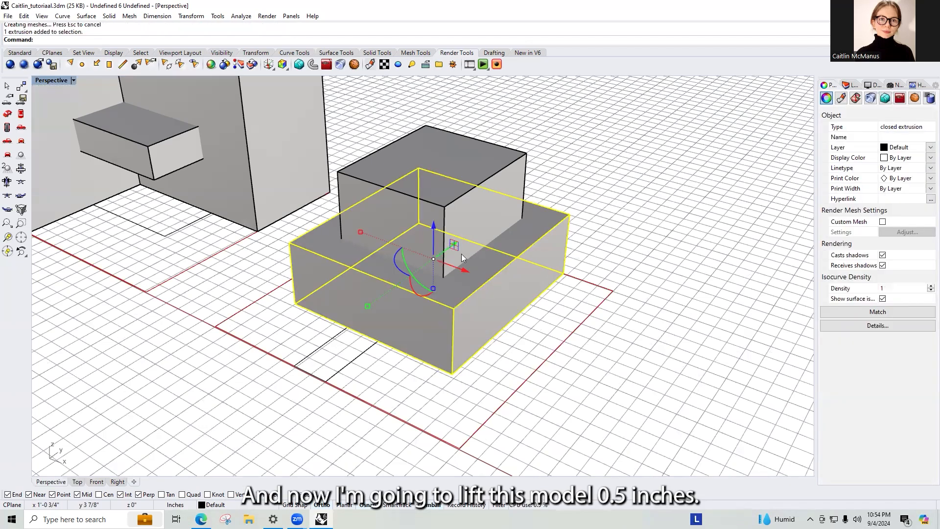
pyautogui.click(433, 232)
pyautogui.write('.5')
pyautogui.press('Return')
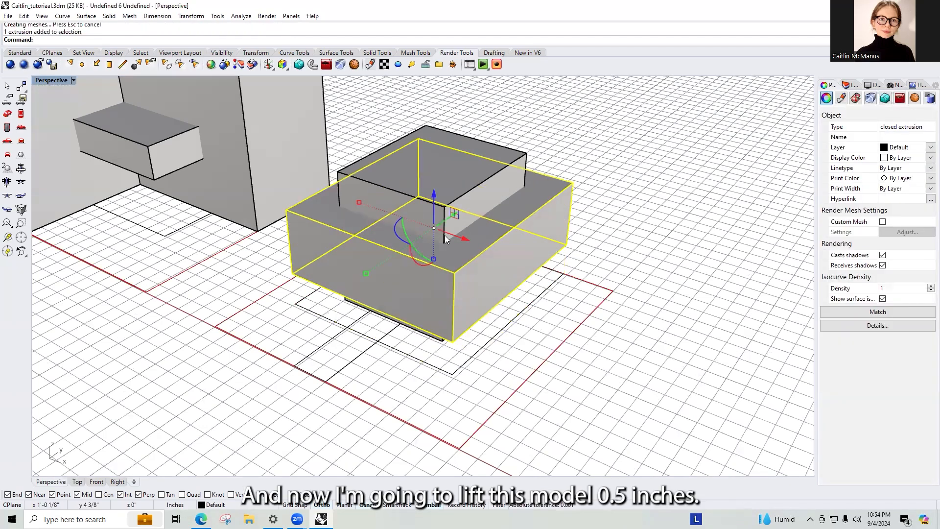
pyautogui.press('Escape')
# Extrude the long narrow strip crossing the third square 0.25 inch as a solid
pyautogui.click(356, 367)
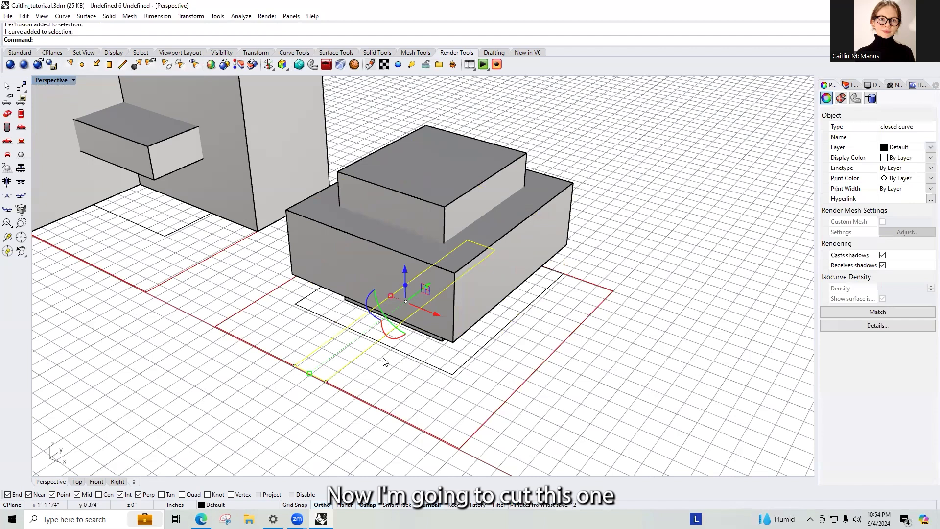
pyautogui.write('Extr')
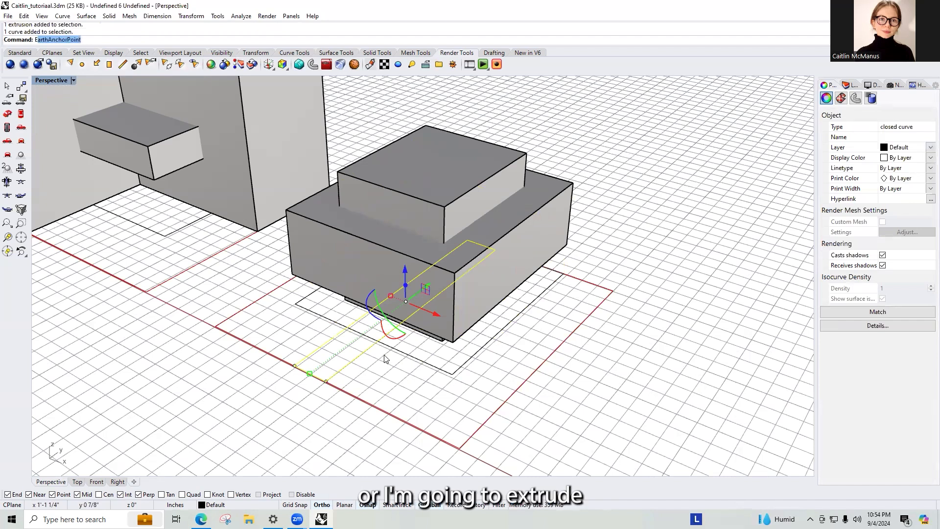
pyautogui.write('ude')
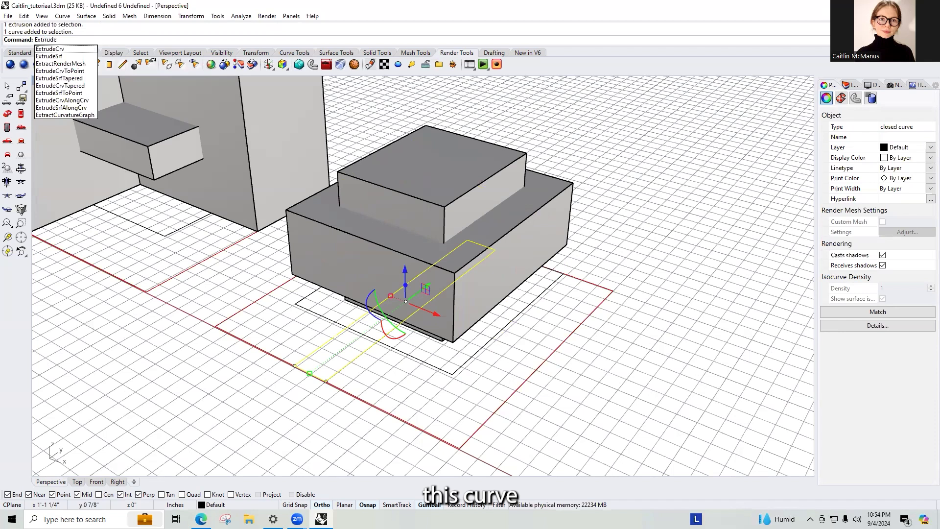
pyautogui.press('Return')
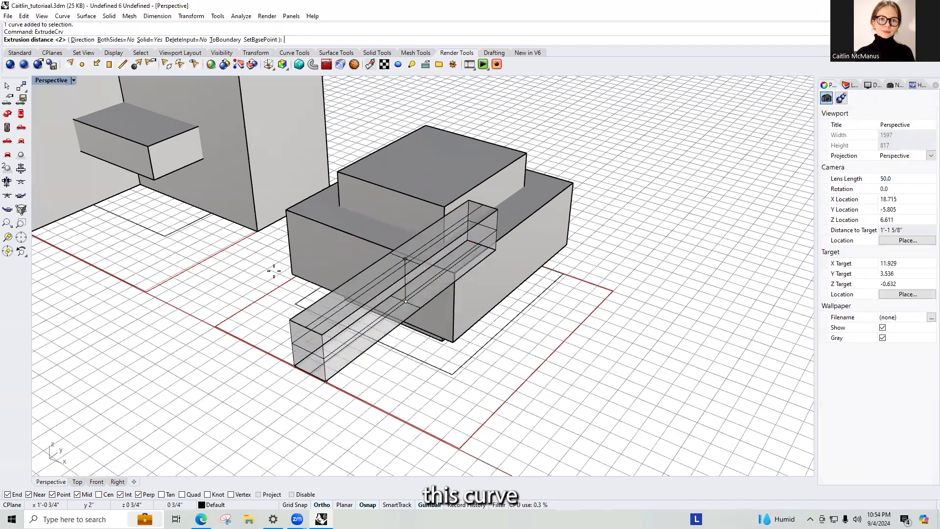
pyautogui.write('.25')
pyautogui.press('Return')
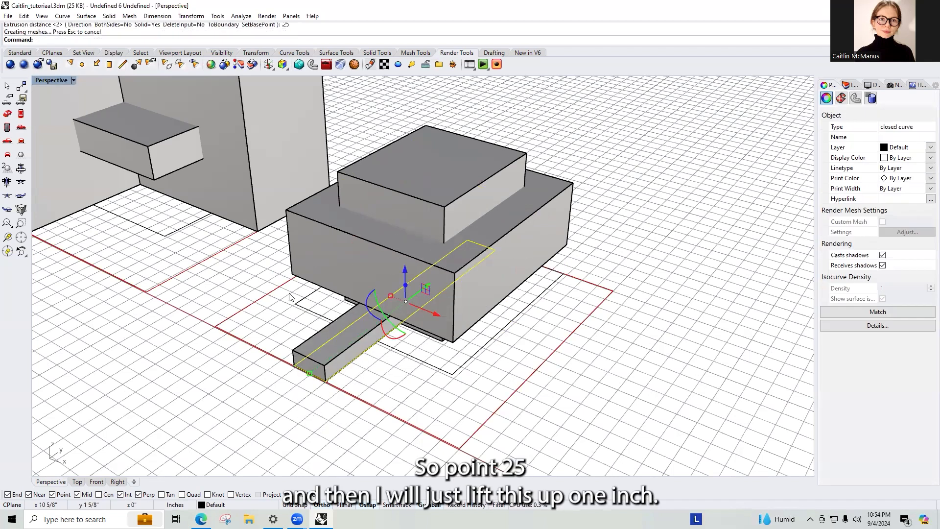
# Raise the narrow extruded bar of the stacked-box model 1 inch along the Z axis
pyautogui.click(376, 365)
pyautogui.click(316, 359)
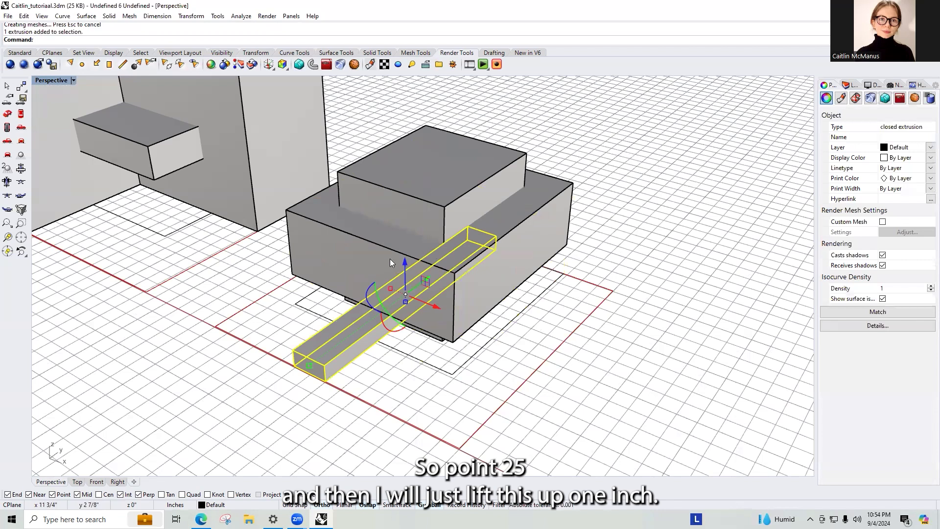
pyautogui.click(407, 261)
pyautogui.write('1')
pyautogui.press('Return')
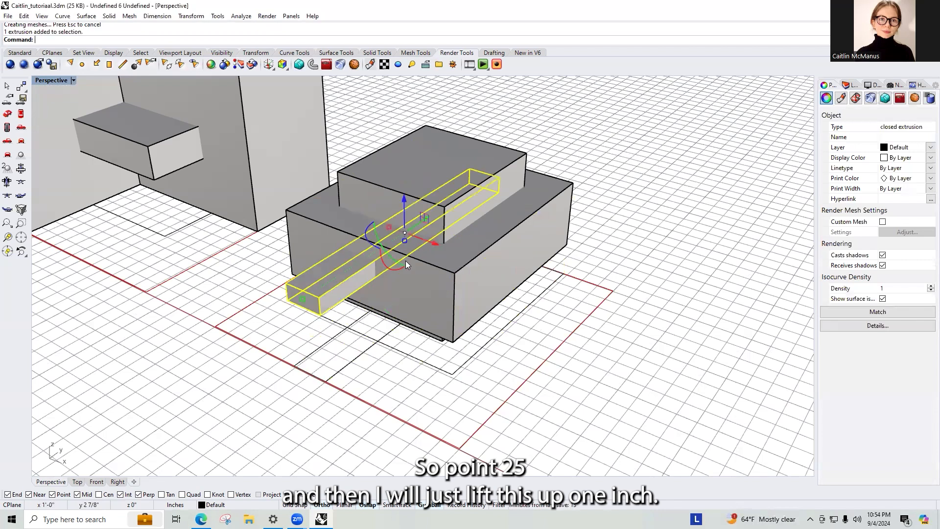
pyautogui.click(631, 145)
# Try duplicating the whole set of three models along the Y axis, and delete the duplicate
pyautogui.moveTo(465, 314); pyautogui.dragTo(435, 349, button='right')
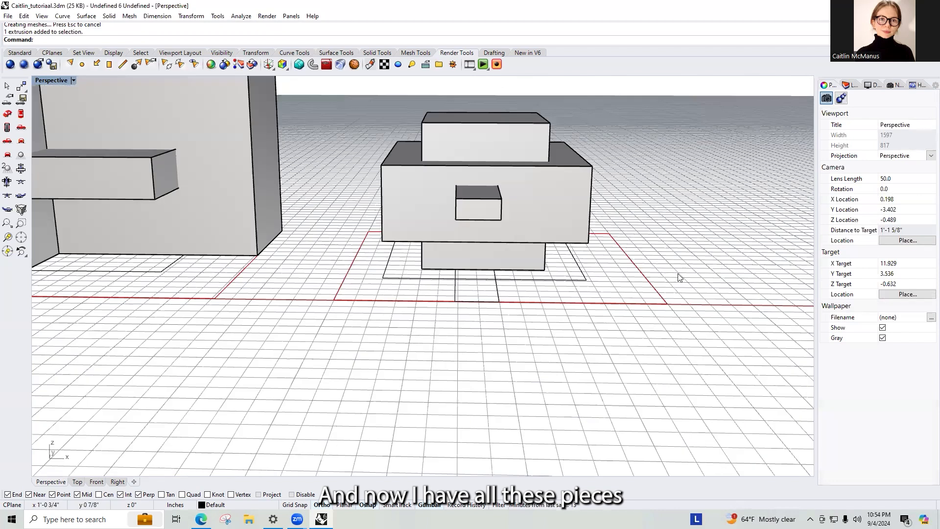
pyautogui.moveTo(572, 388); pyautogui.dragTo(542, 265, button='right')
pyautogui.moveTo(698, 215); pyautogui.dragTo(491, 278, button='right')
pyautogui.scroll(-14, 491, 279)
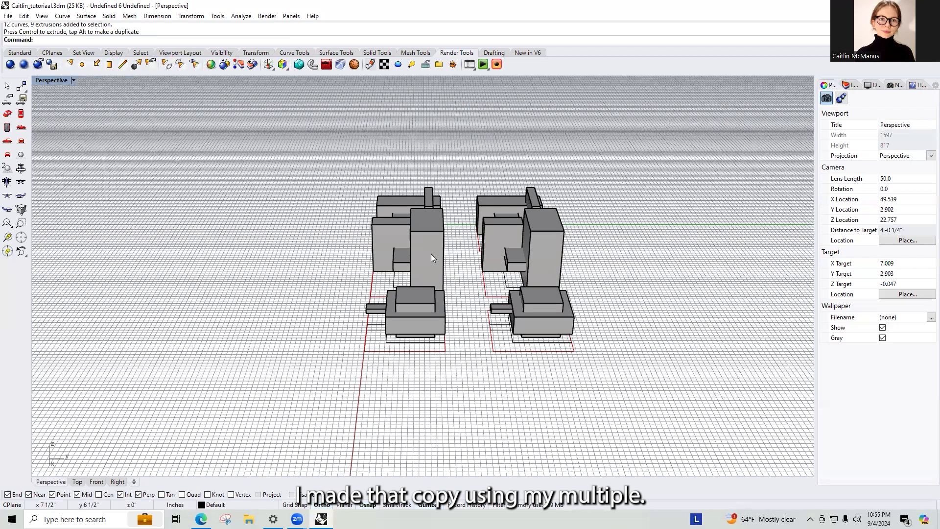
pyautogui.hotkey('ctrl', 'z')
pyautogui.keyDown('alt'); pyautogui.moveTo(445, 250); pyautogui.dragTo(568, 275); pyautogui.keyUp('alt')
pyautogui.click(613, 264)
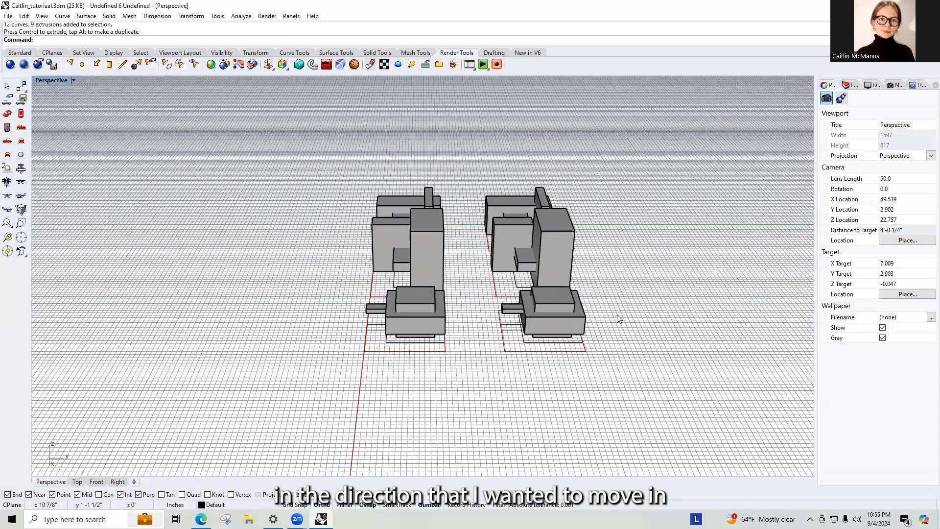
pyautogui.moveTo(619, 370); pyautogui.dragTo(360, 389)
pyautogui.press('Delete')
# Copy all three models with their base curves about 7 inches along the Y axis, using a base corner as the reference point
pyautogui.write('Copy')
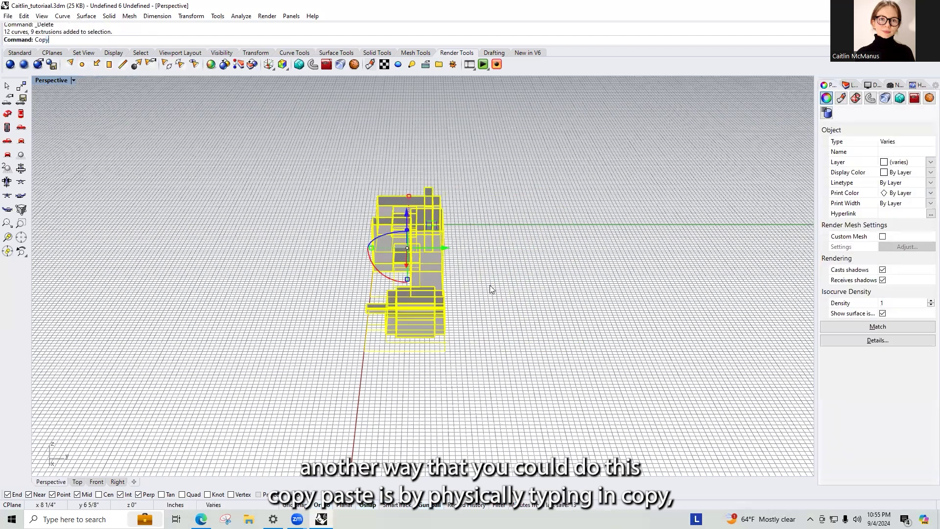
pyautogui.press('Return')
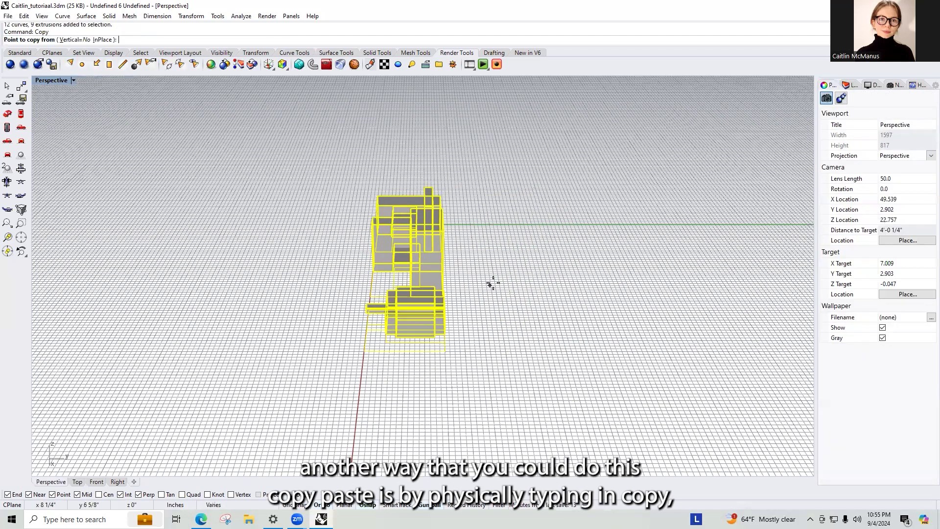
pyautogui.click(365, 352)
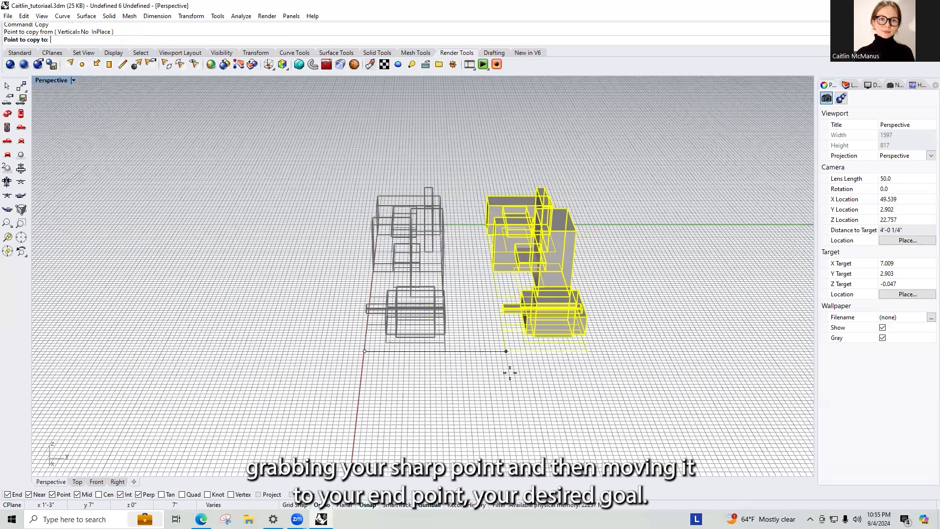
pyautogui.click(509, 372)
pyautogui.click(551, 378)
pyautogui.moveTo(307, 359); pyautogui.dragTo(290, 305, button='right')
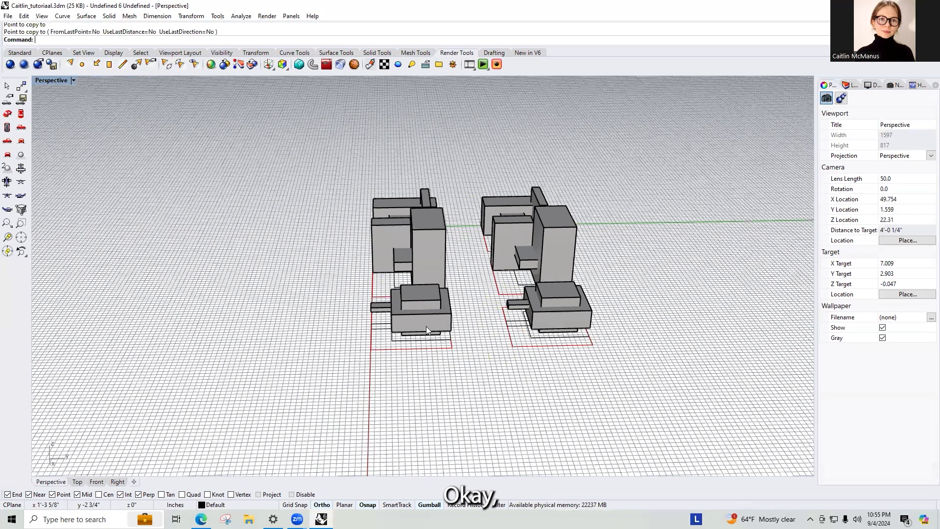
# Select the first model near the origin, including its three extrusions and base curves
pyautogui.moveTo(415, 303); pyautogui.dragTo(352, 246, button='right')
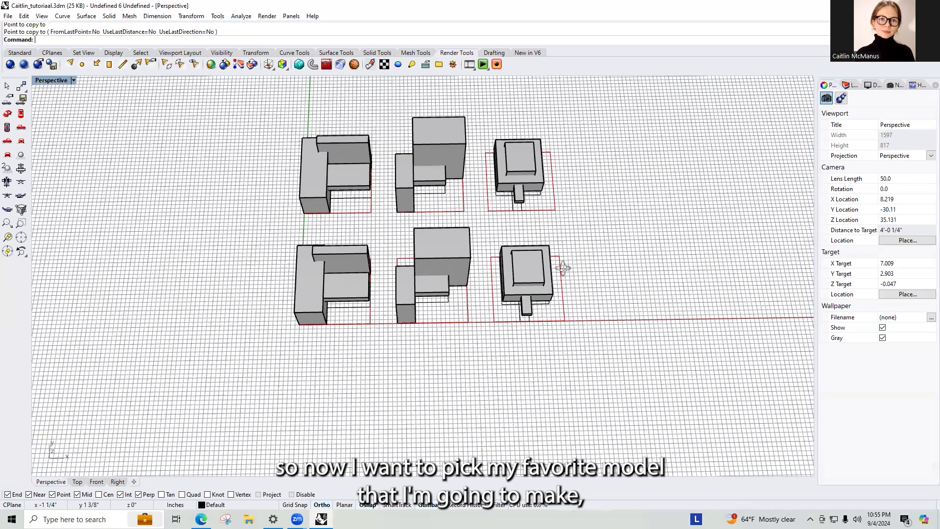
pyautogui.moveTo(563, 264); pyautogui.dragTo(581, 228, button='right')
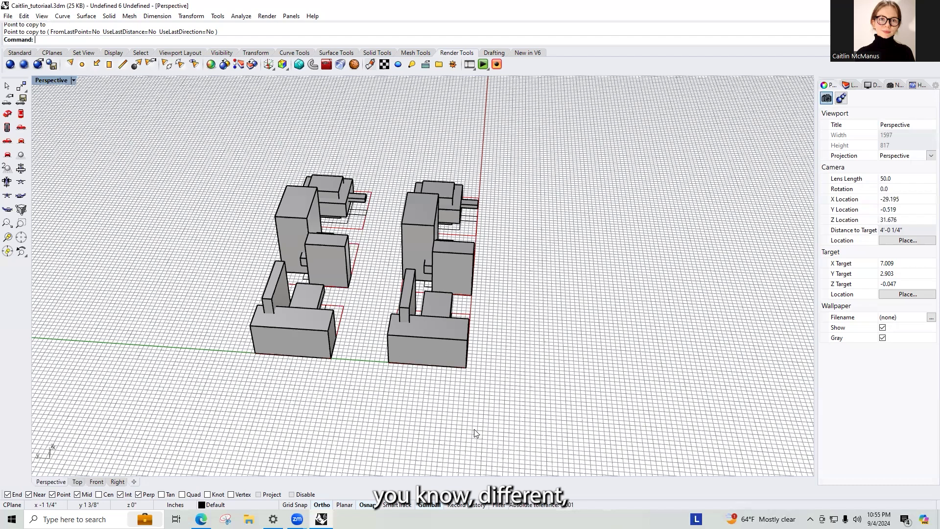
pyautogui.moveTo(480, 428); pyautogui.dragTo(391, 321)
pyautogui.moveTo(490, 338); pyautogui.dragTo(500, 407, button='right')
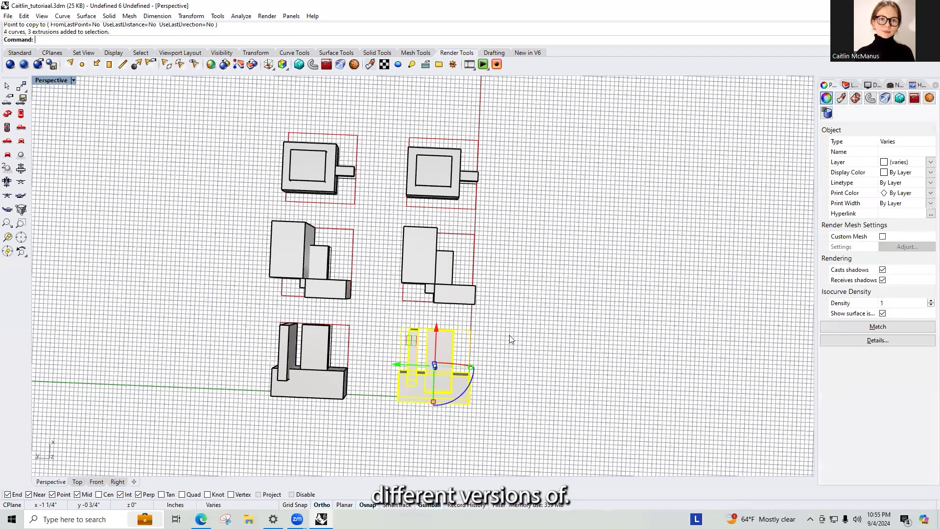
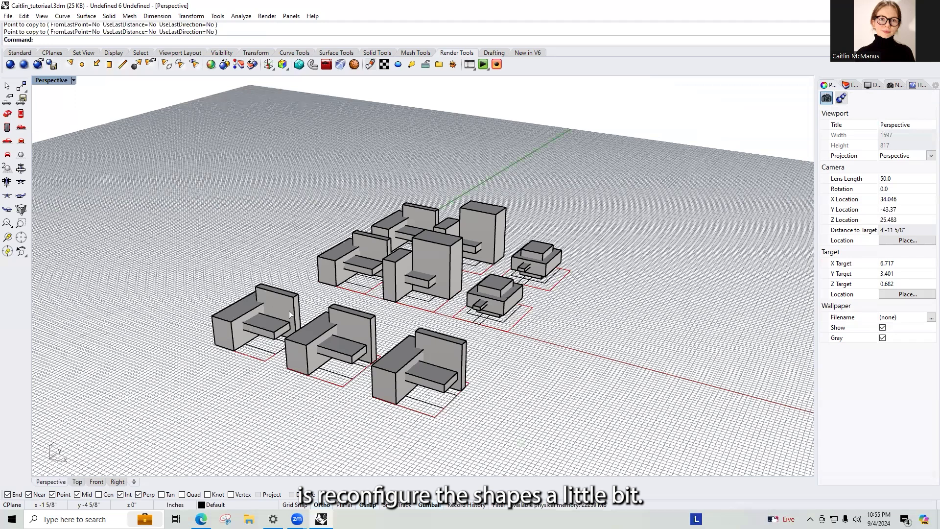
# Move the upright panel of the first copied model forward along the Y axis so it cuts through the shelf
pyautogui.click(327, 255)
pyautogui.scroll(4, 327, 256)
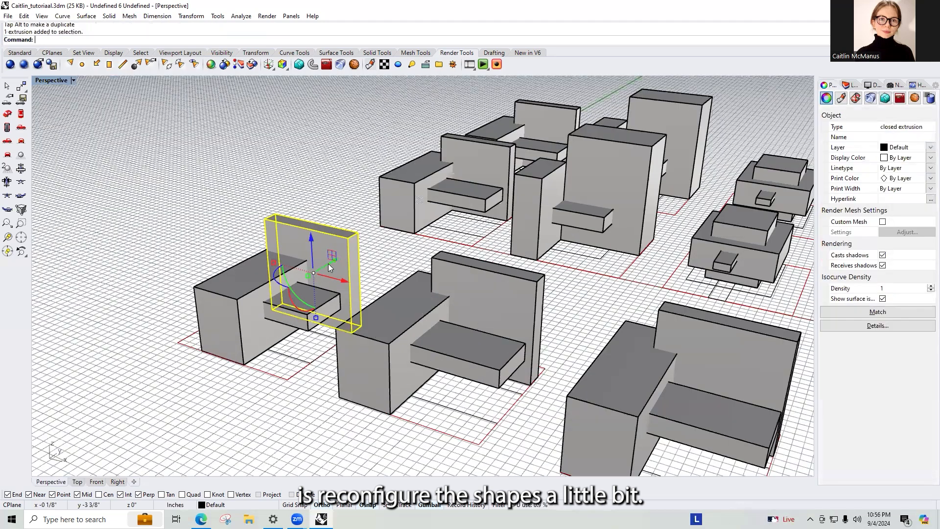
pyautogui.moveTo(335, 260); pyautogui.dragTo(300, 289)
pyautogui.moveTo(300, 315); pyautogui.dragTo(262, 292, button='right')
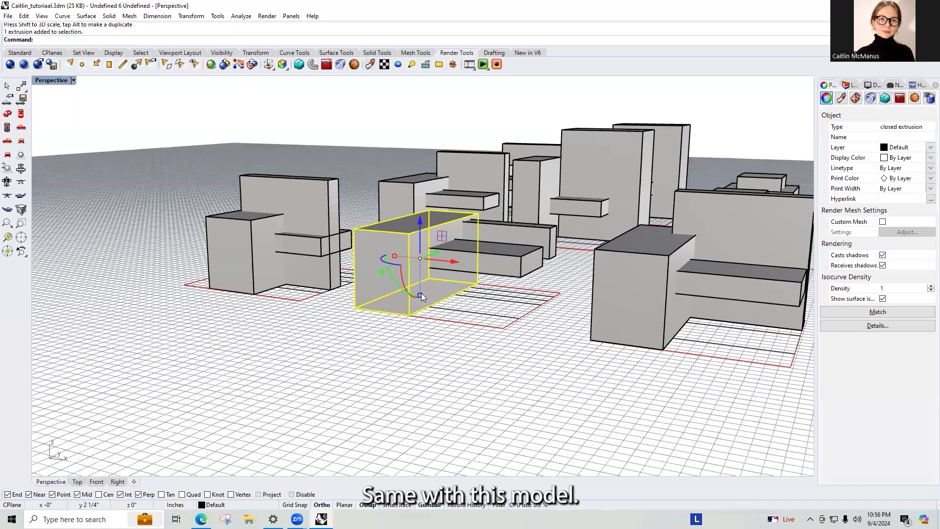
# Use Scale1D on the middle copy's large block to set its height to 1 inch from the bottom corner
pyautogui.write('Scale1D')
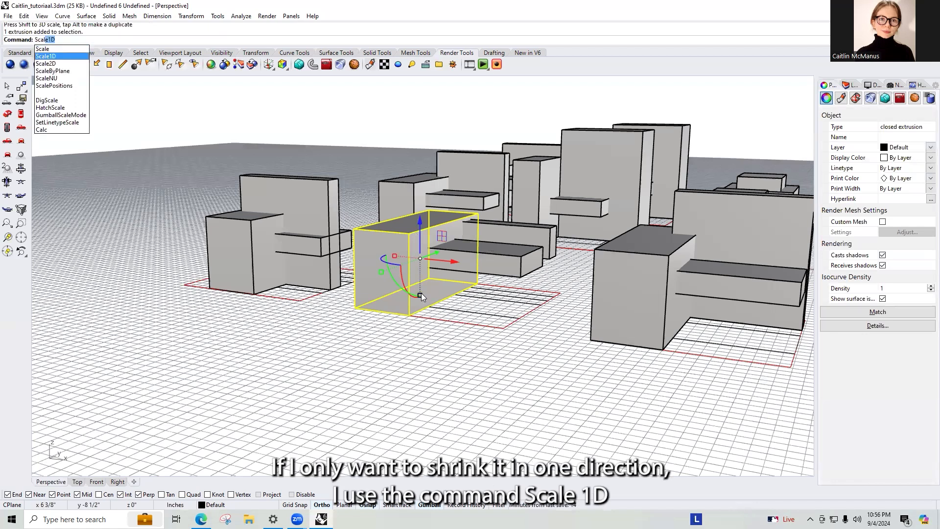
pyautogui.press('Return')
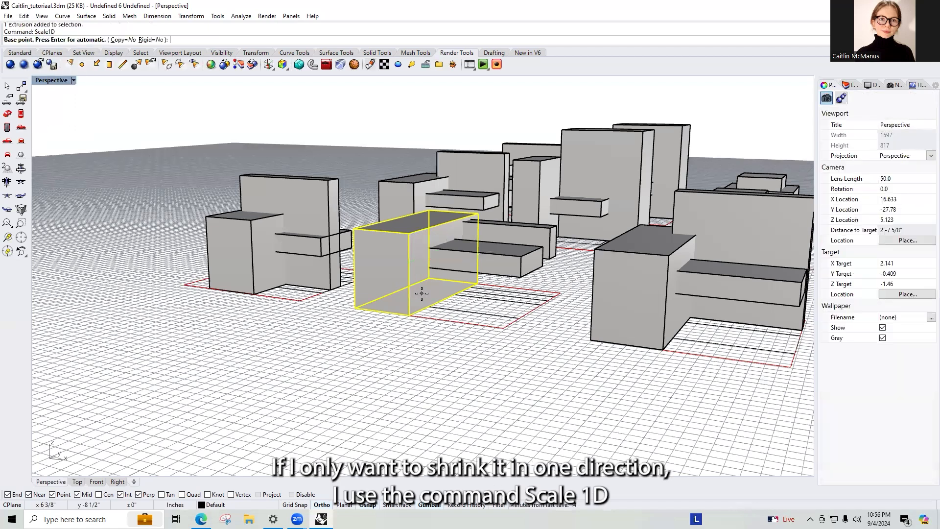
pyautogui.click(355, 308)
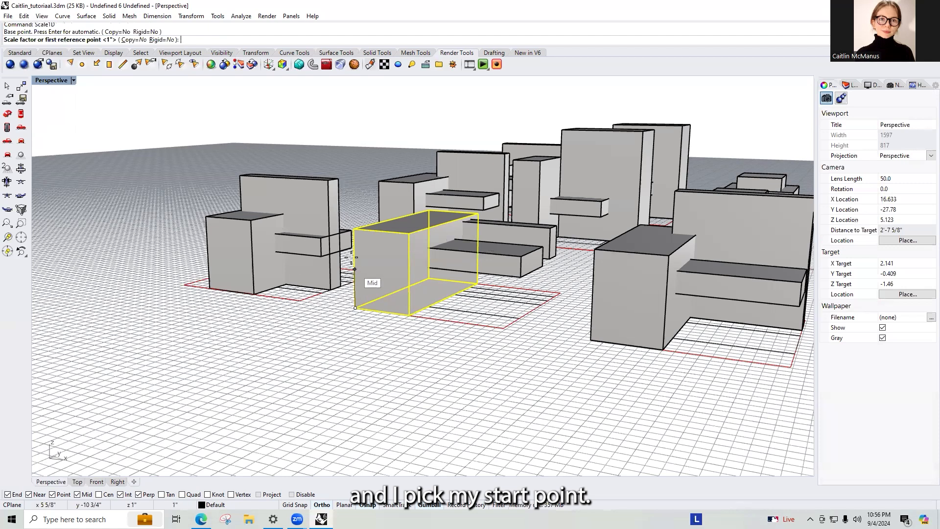
pyautogui.click(354, 229)
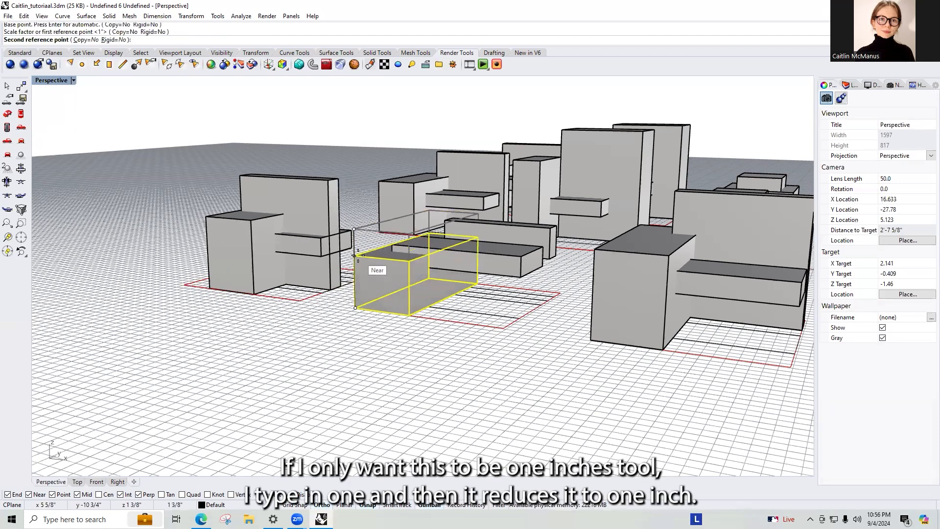
pyautogui.write('1')
pyautogui.press('Return')
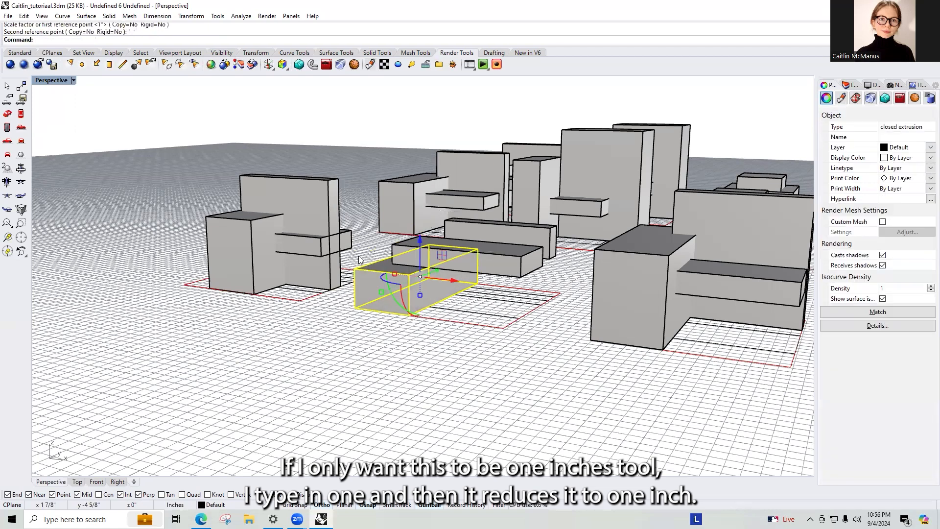
pyautogui.click(291, 318)
# Measure the vertical corner edge of the shortened block with the Distance command
pyautogui.scroll(3, 291, 318)
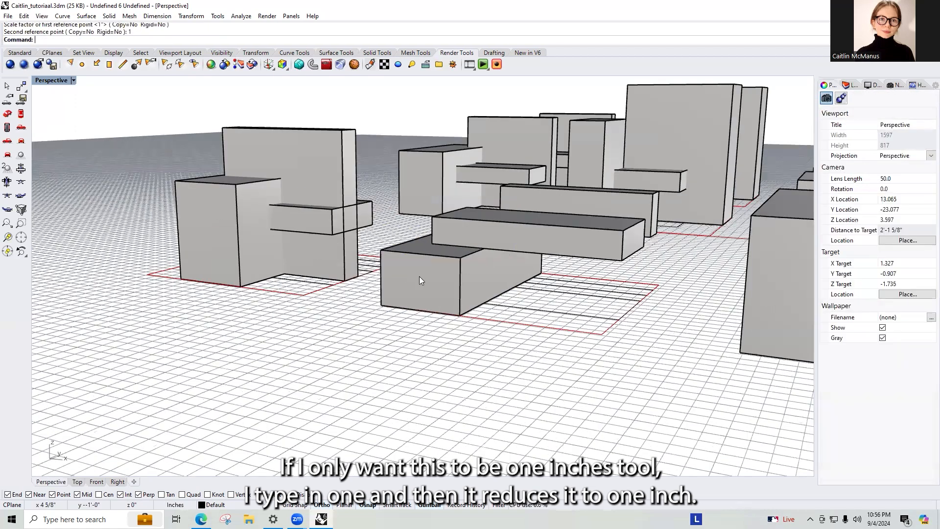
pyautogui.keyDown('shift'); pyautogui.moveTo(466, 244); pyautogui.dragTo(466, 255, button='right'); pyautogui.keyUp('shift')
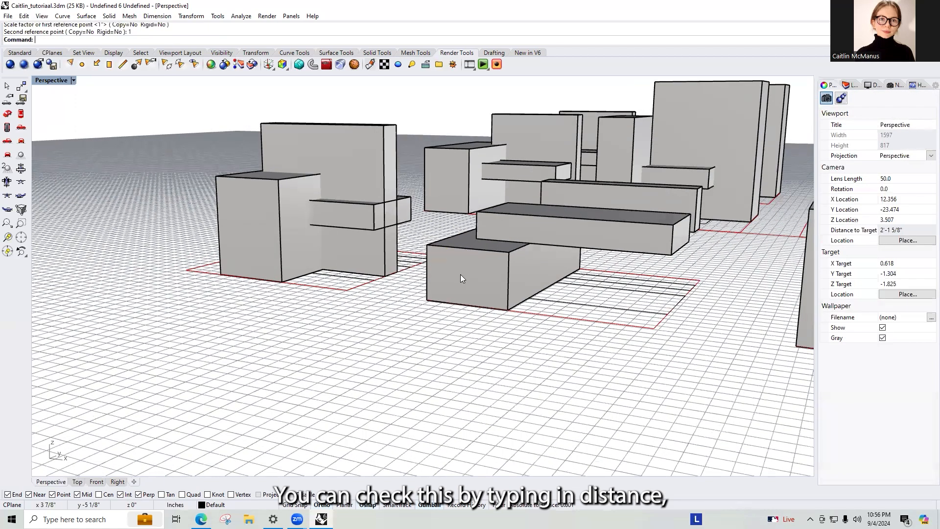
pyautogui.write('distance')
pyautogui.press('Return')
pyautogui.scroll(2, 460, 275)
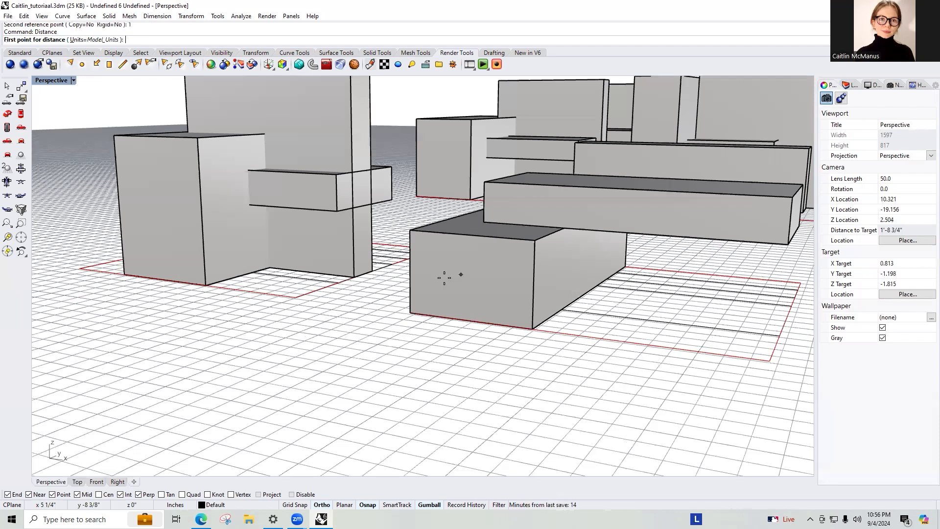
pyautogui.click(411, 313)
pyautogui.click(411, 230)
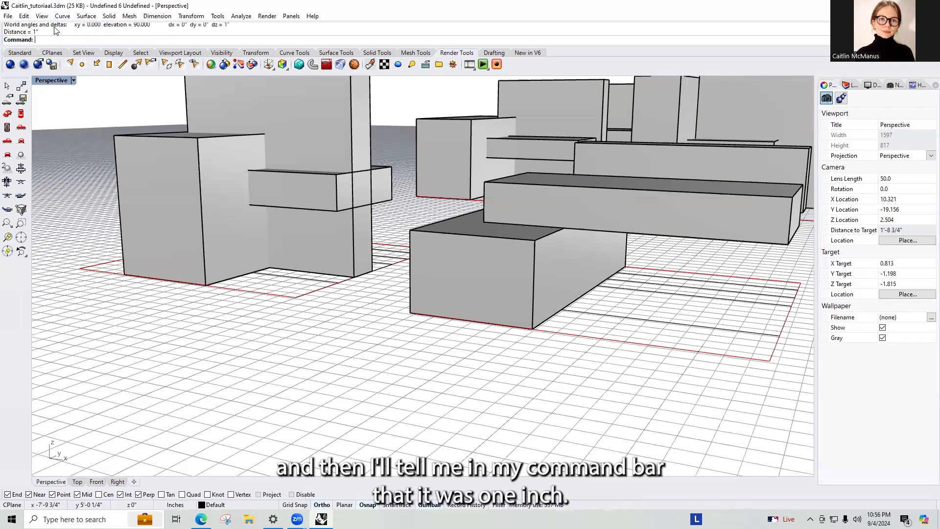
pyautogui.scroll(-2, 470, 259)
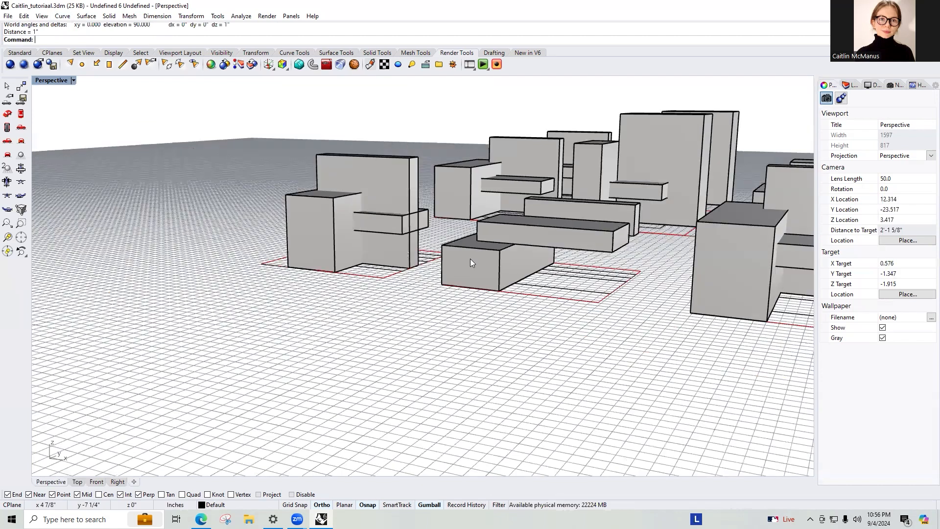
# Try moving the middle copy's horizontal slab down 1/2 inch from its upper corner to its lower corner, and undo the move
pyautogui.moveTo(521, 258); pyautogui.dragTo(657, 237, button='right')
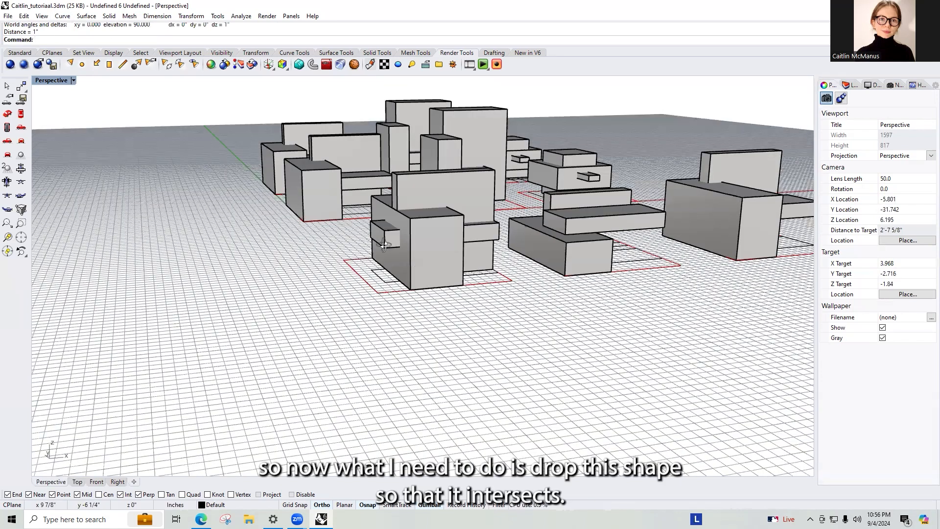
pyautogui.click(447, 261)
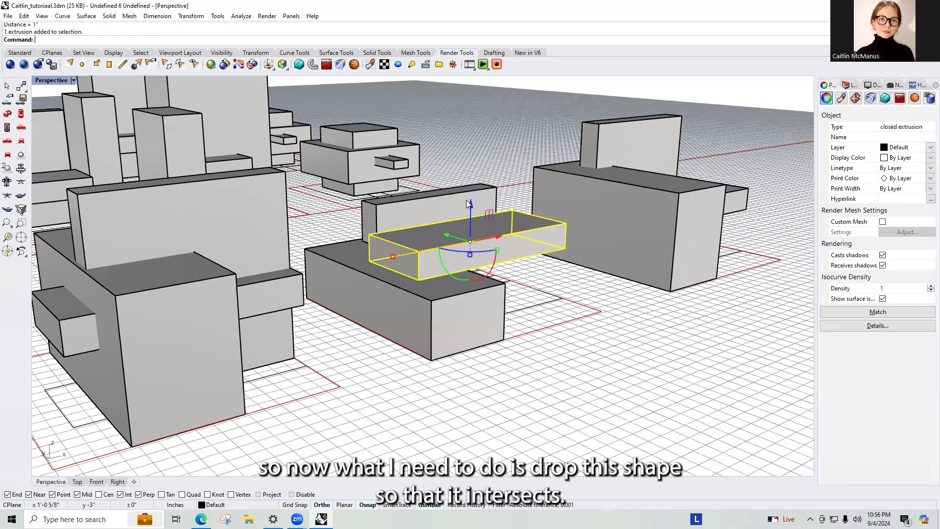
pyautogui.scroll(3, 471, 199)
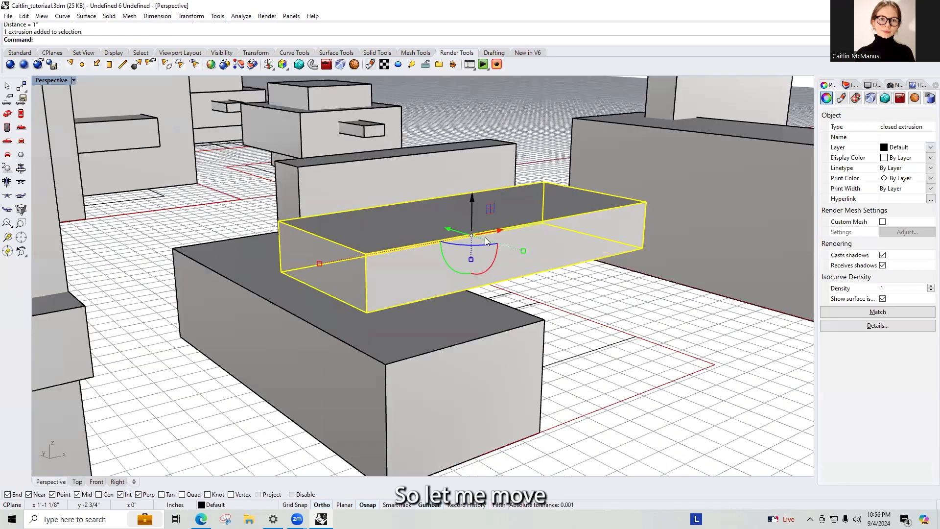
pyautogui.write('move')
pyautogui.press('Return')
pyautogui.click(365, 256)
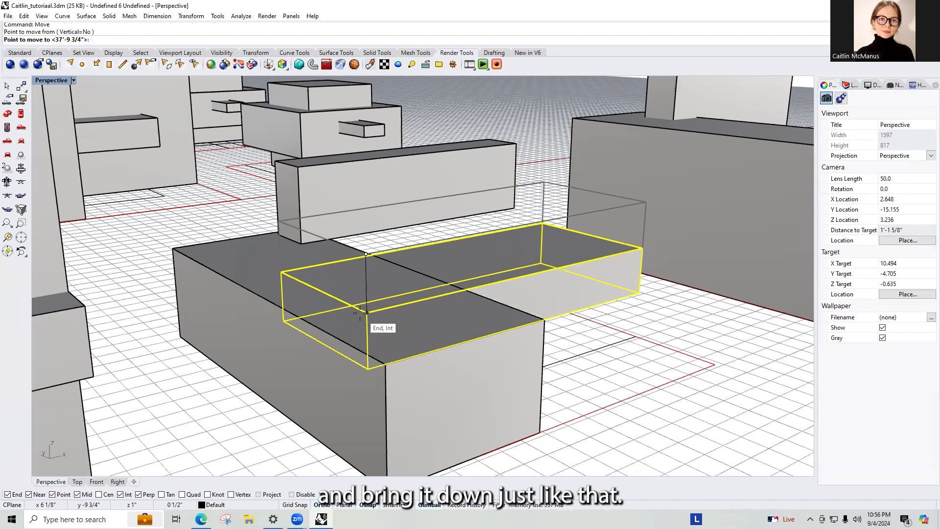
pyautogui.click(367, 312)
pyautogui.hotkey('ctrl', 'z')
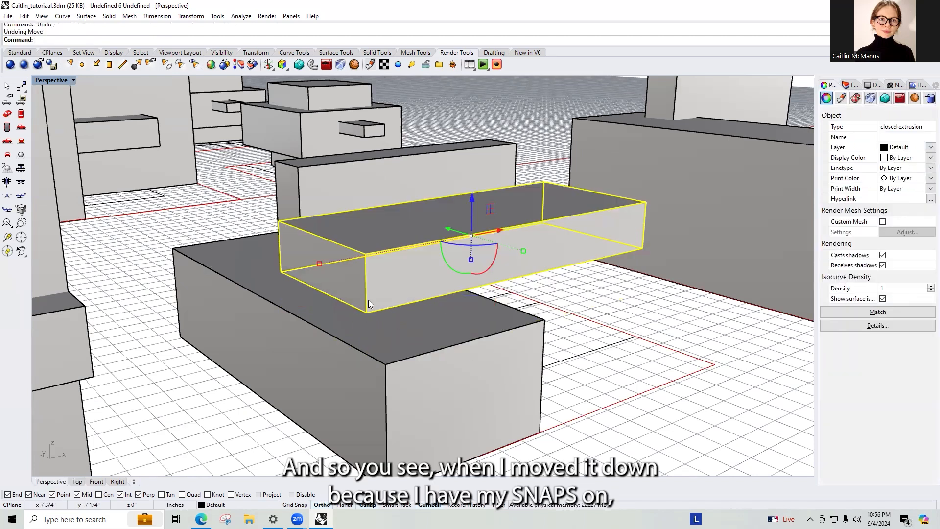
# Move the slab down 1/2 inch, snapping its upper corner to its former lower corner so it intersects the block
pyautogui.press('Return')
pyautogui.click(365, 255)
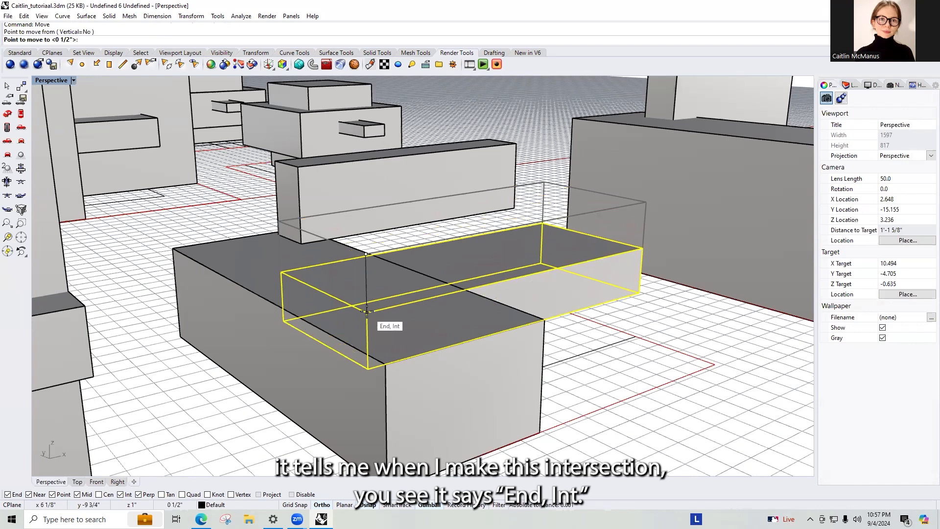
pyautogui.click(366, 311)
pyautogui.click(646, 364)
# Use Scale1D on the middle copy's thin upright block to extend it down from its upper corner to the slab's bottom corner
pyautogui.moveTo(646, 362); pyautogui.dragTo(257, 206, button='right')
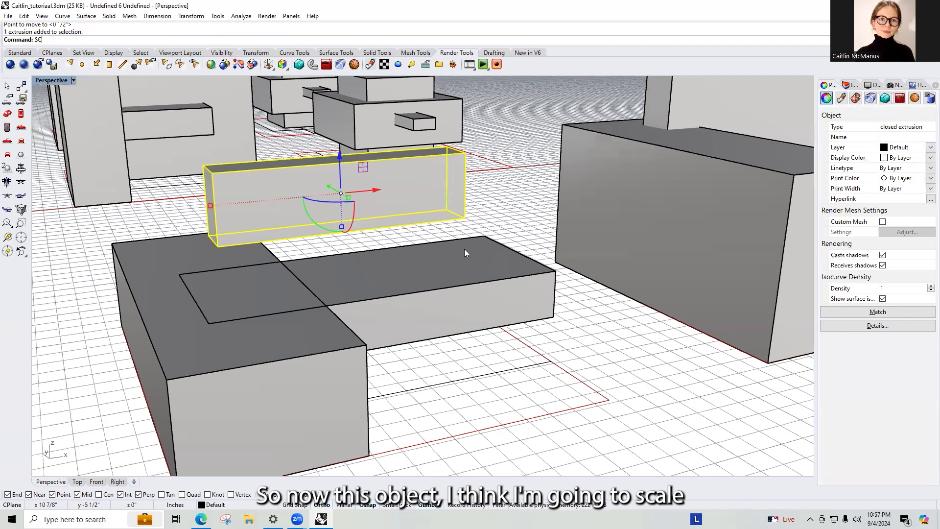
pyautogui.write('SC')
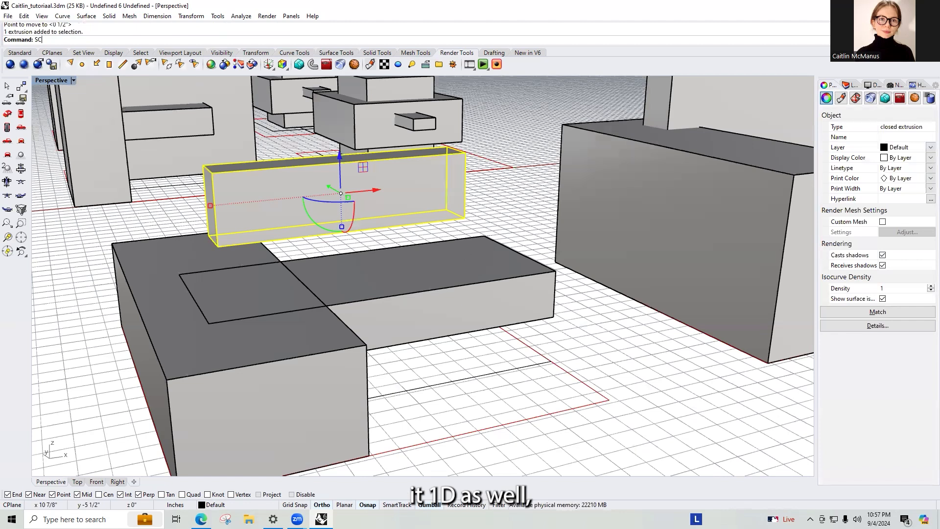
pyautogui.write('ALE1D')
pyautogui.press('Return')
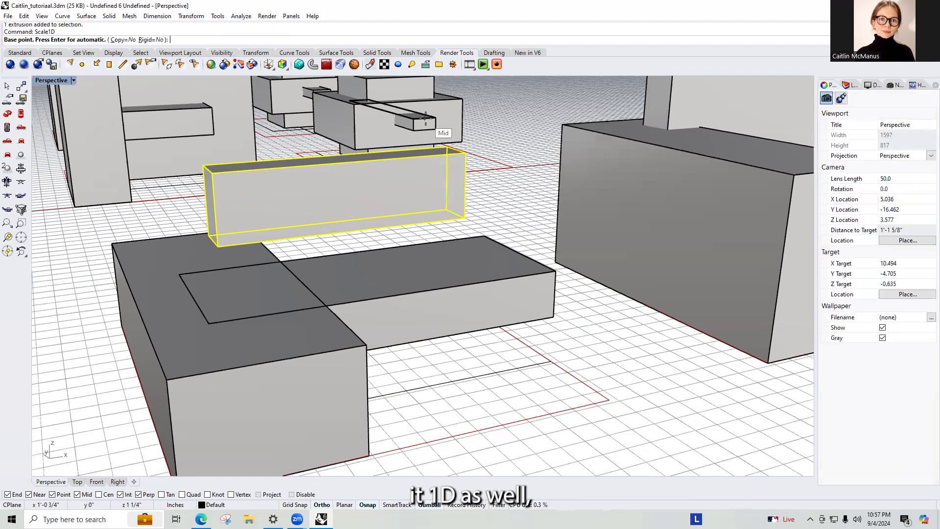
pyautogui.click(465, 153)
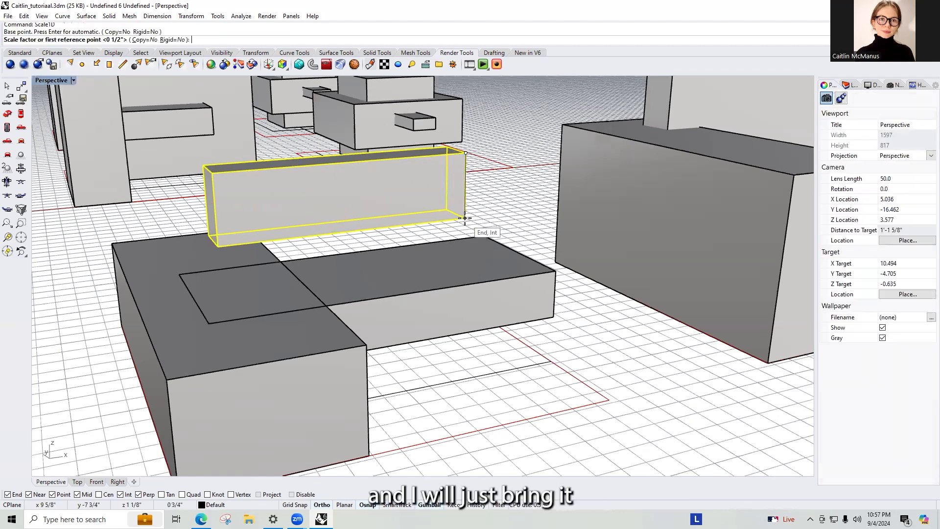
pyautogui.click(464, 225)
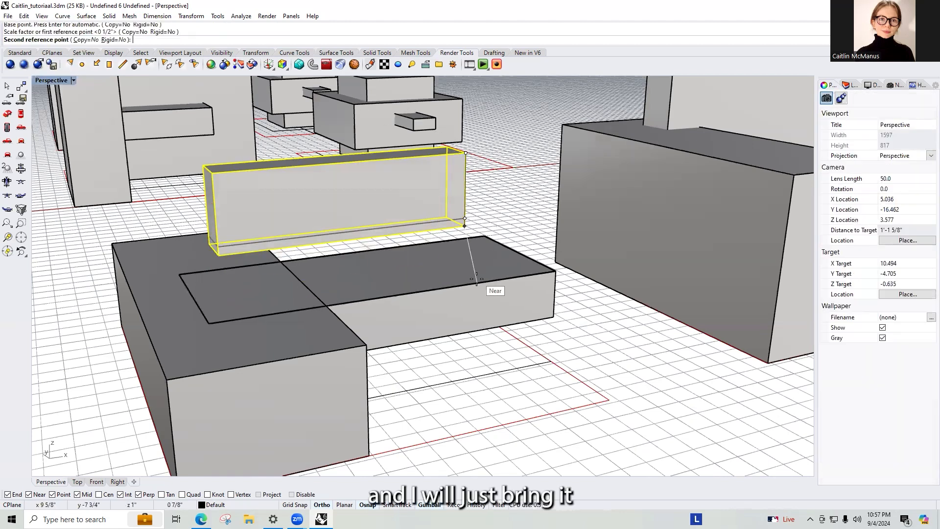
pyautogui.click(554, 318)
pyautogui.press('Escape')
# Examine how the extended block and the slab overhang the large block in the middle copy
pyautogui.moveTo(594, 346); pyautogui.dragTo(238, 244, button='right')
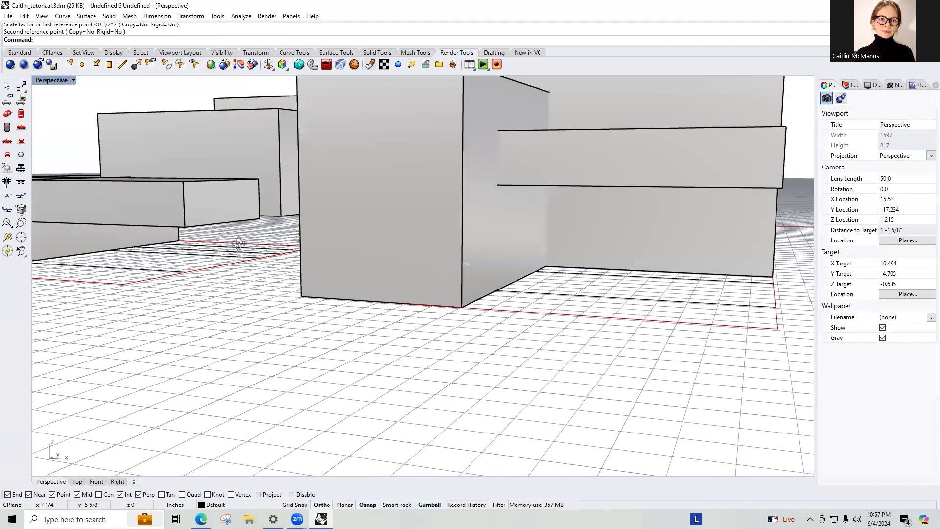
pyautogui.moveTo(314, 195); pyautogui.dragTo(347, 227, button='right')
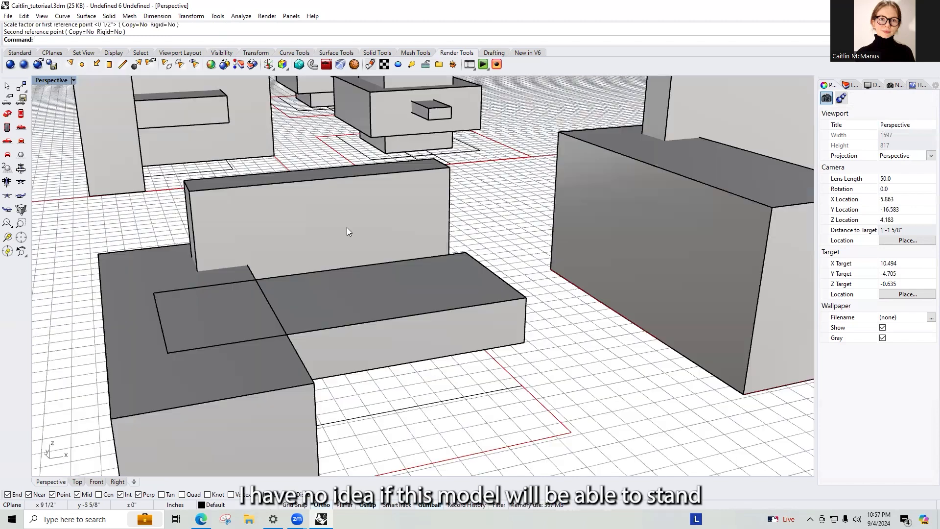
pyautogui.scroll(-2, 432, 258)
pyautogui.click(442, 256)
pyautogui.moveTo(534, 354)
pyautogui.mouseDown(button='right')
pyautogui.moveTo(526, 348)
pyautogui.moveTo(538, 347)
pyautogui.mouseUp(button='right')
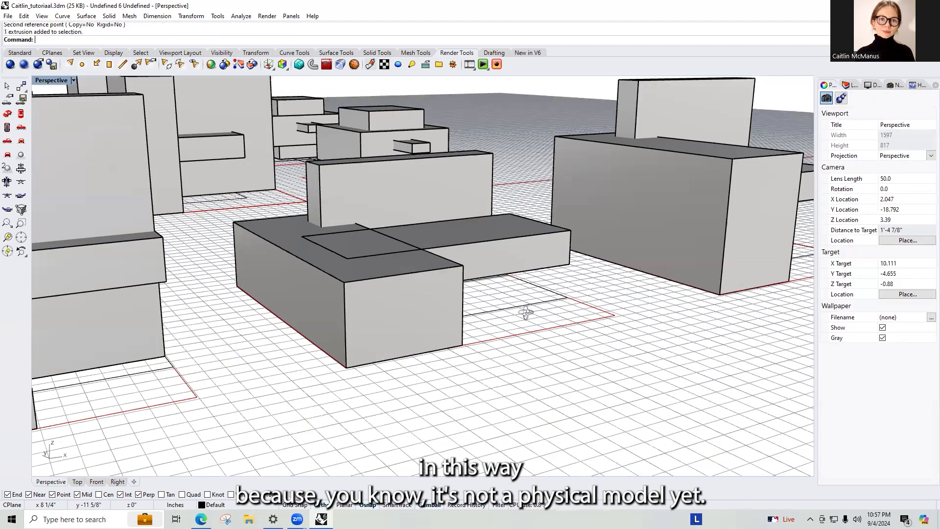
pyautogui.moveTo(345, 240); pyautogui.dragTo(415, 249, button='right')
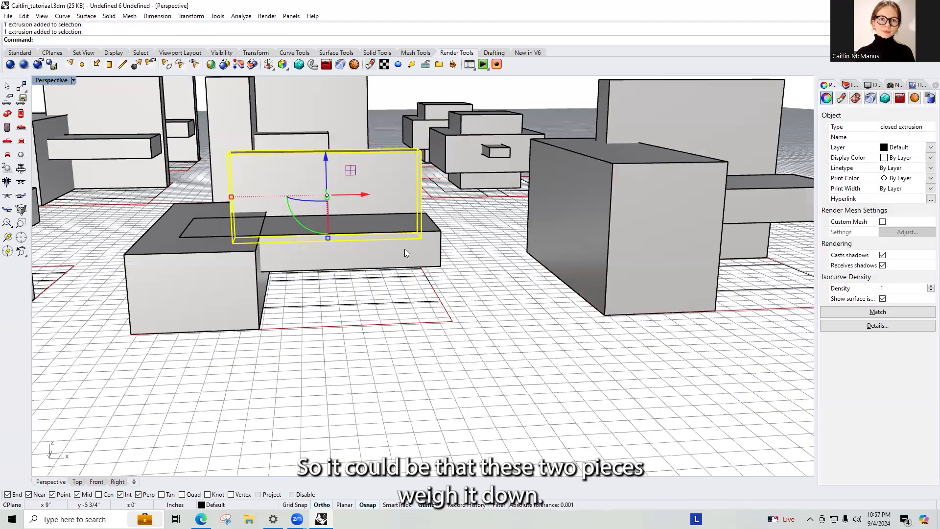
pyautogui.keyDown('shift'); pyautogui.click(404, 256); pyautogui.keyUp('shift')
pyautogui.click(528, 333)
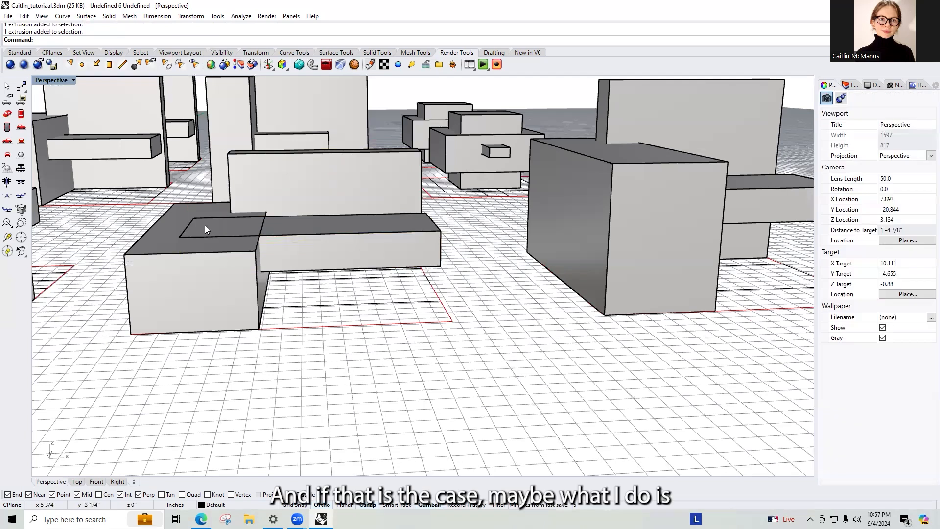
# Use Rotate3D to turn the middle copy's three volumes a quarter turn about the large block's outer bottom edge, standing the slabs upright
pyautogui.click(204, 226)
pyautogui.keyDown('shift'); pyautogui.click(319, 245); pyautogui.keyUp('shift')
pyautogui.keyDown('shift'); pyautogui.click(309, 189); pyautogui.keyUp('shift')
pyautogui.rightClick(282, 285)
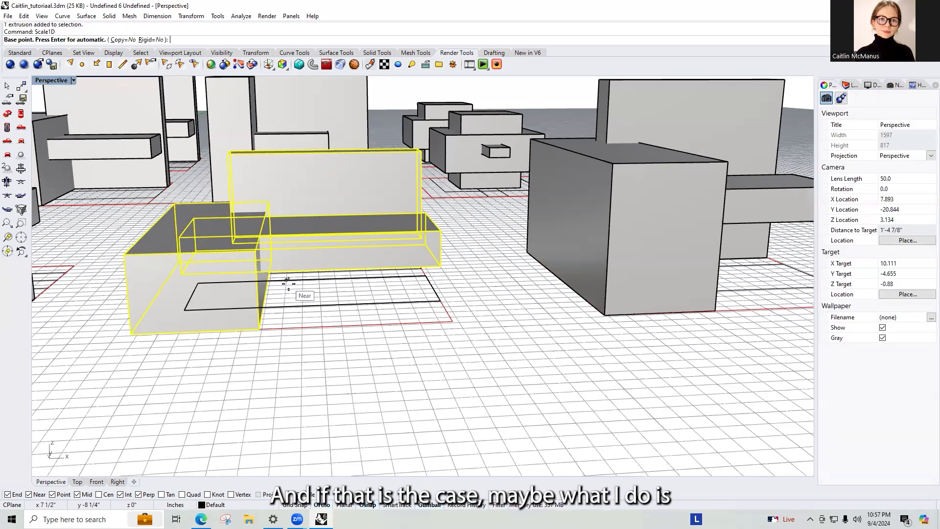
pyautogui.press('Escape')
pyautogui.write('Rotate')
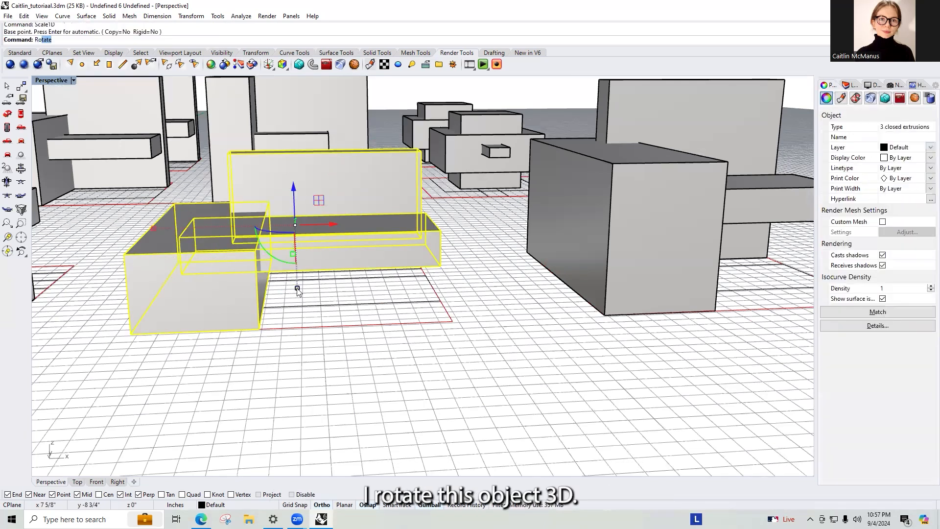
pyautogui.press('Down')
pyautogui.press('Return')
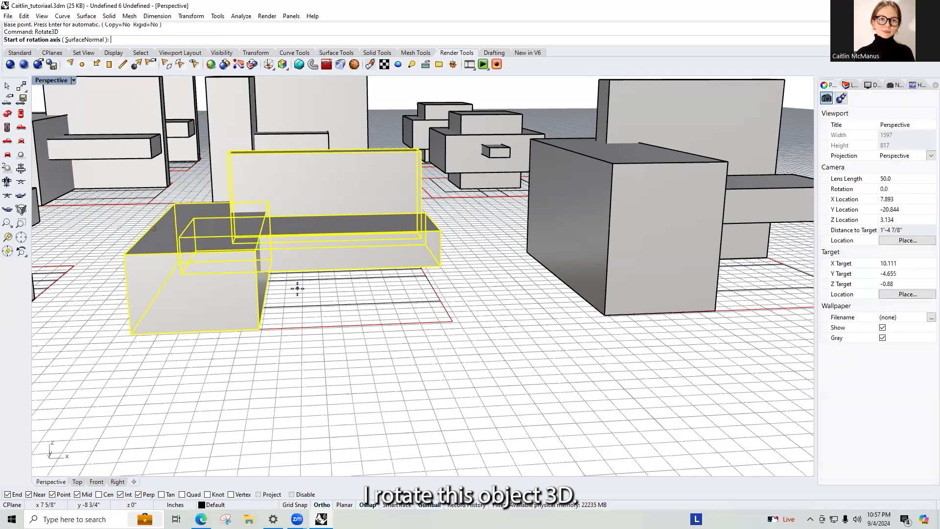
pyautogui.click(132, 333)
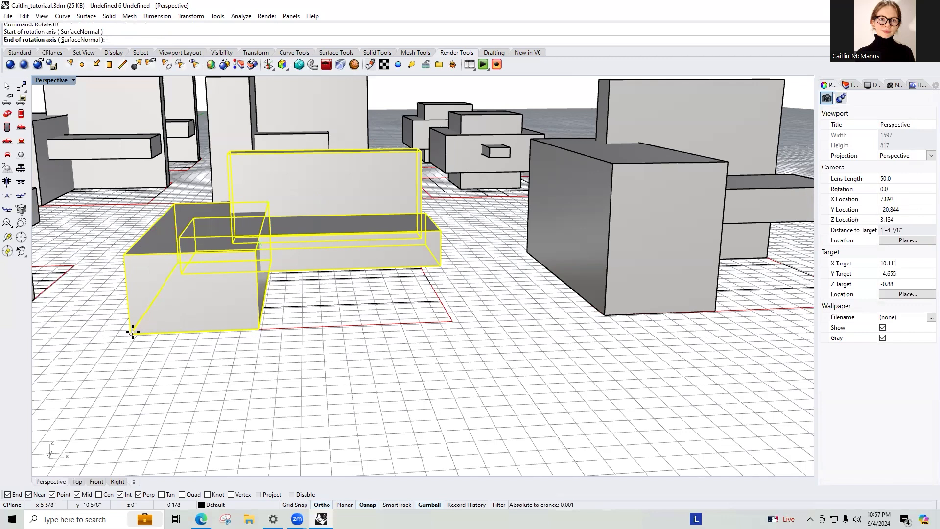
pyautogui.scroll(-2, 356, 327)
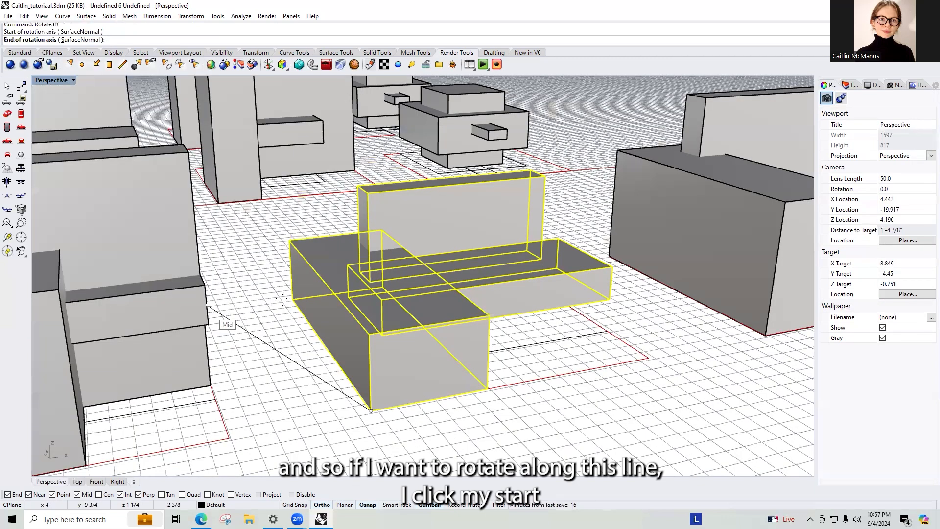
pyautogui.click(293, 299)
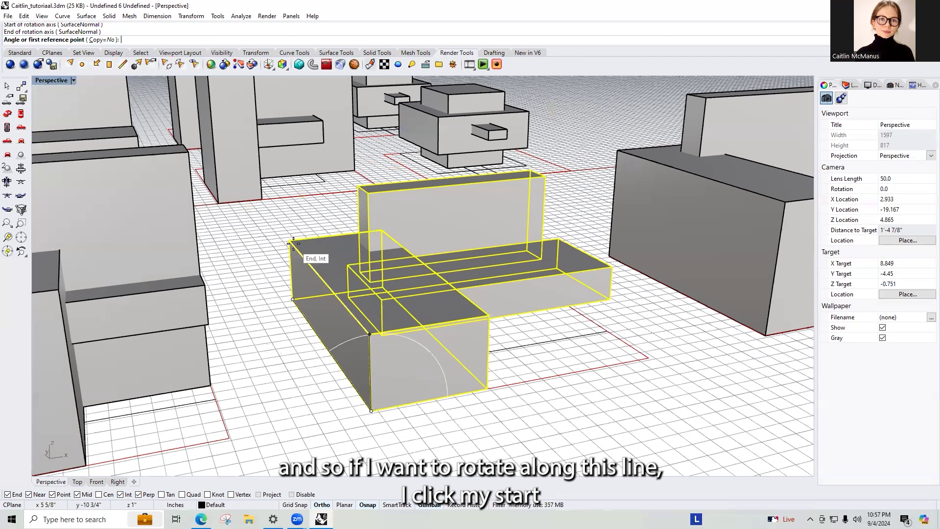
pyautogui.click(294, 241)
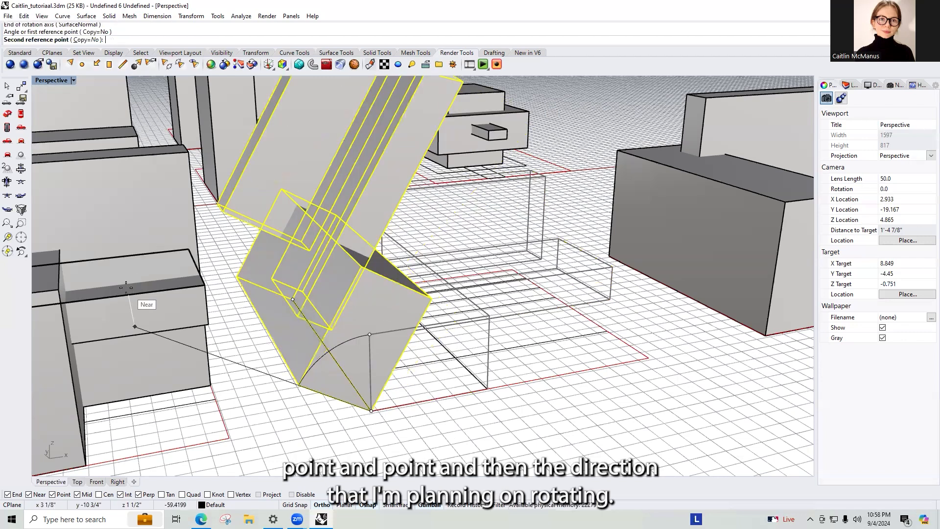
pyautogui.click(126, 400)
# Move the rotated volumes back inside the red boundary, to the midpoint of its front edge and slightly farther along that edge
pyautogui.write('Move')
pyautogui.press('Return')
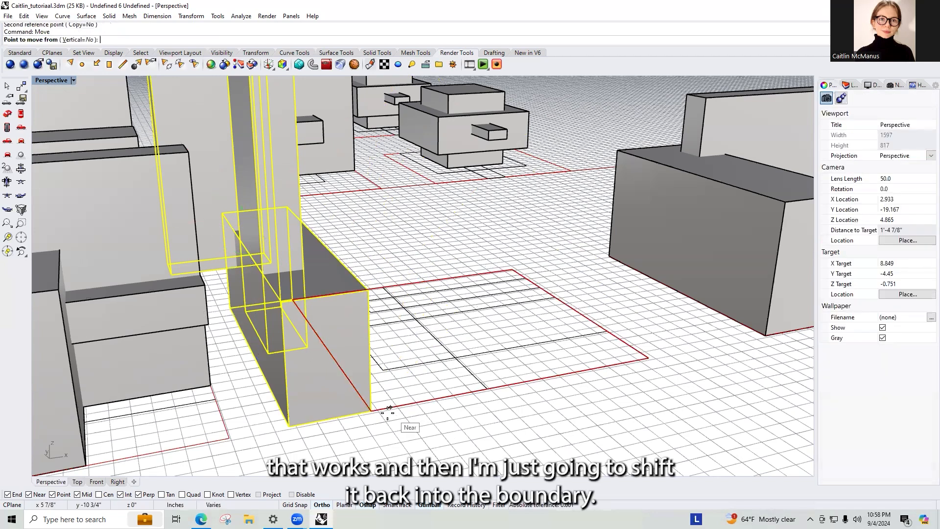
pyautogui.click(370, 410)
pyautogui.click(522, 383)
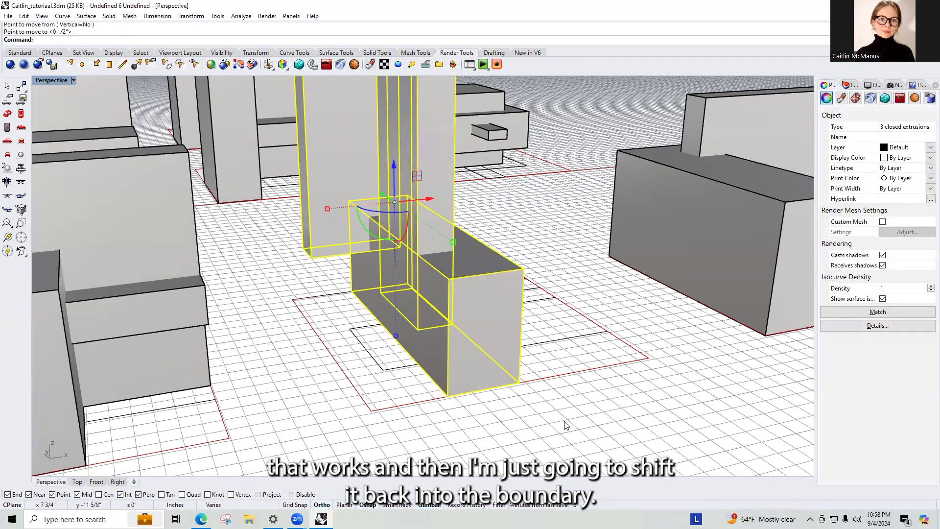
pyautogui.press('Return')
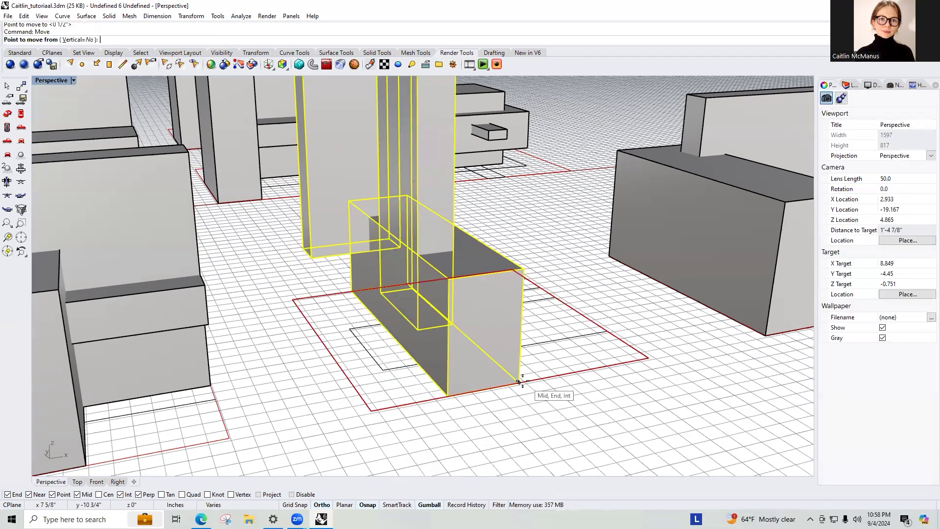
pyautogui.click(519, 383)
pyautogui.click(561, 377)
pyautogui.click(624, 427)
pyautogui.moveTo(572, 413); pyautogui.dragTo(530, 345, button='right')
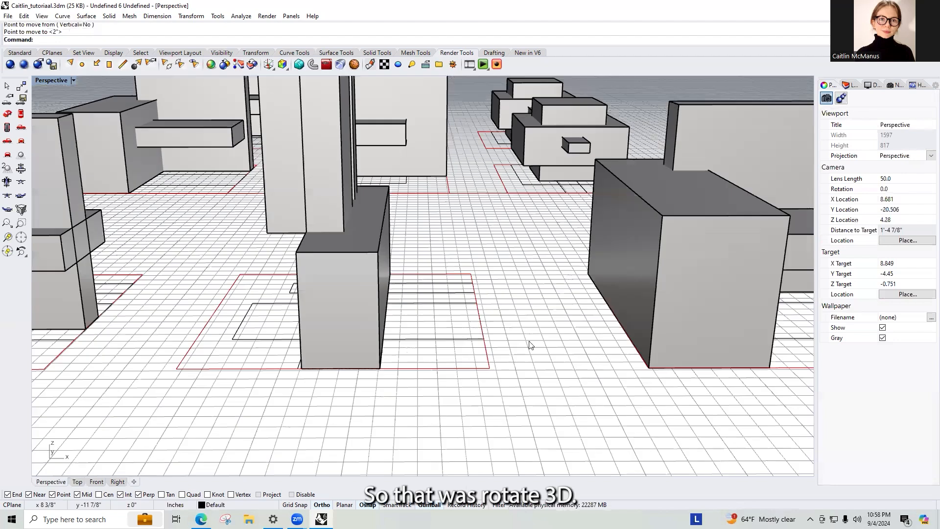
# Use Scale1D on the third copy's large block to shorten its length from the outer end, snapping to the horizontal slab's corner
pyautogui.scroll(-5, 339, 267)
pyautogui.moveTo(343, 267); pyautogui.dragTo(377, 260, button='right')
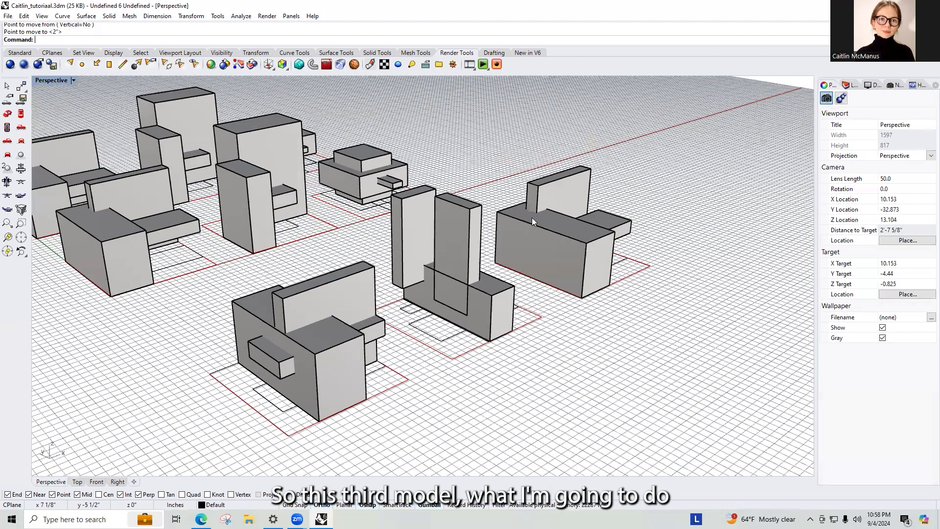
pyautogui.scroll(3, 532, 236)
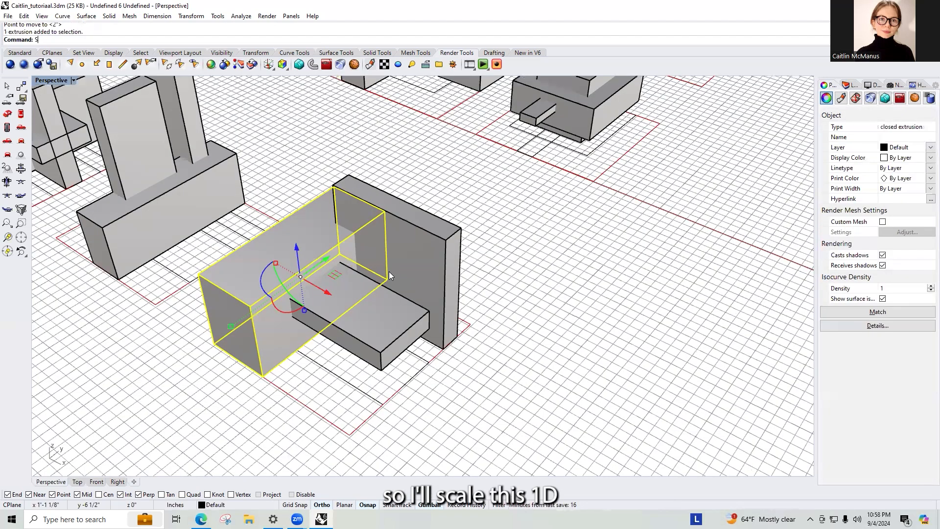
pyautogui.write('cale1D')
pyautogui.press('Return')
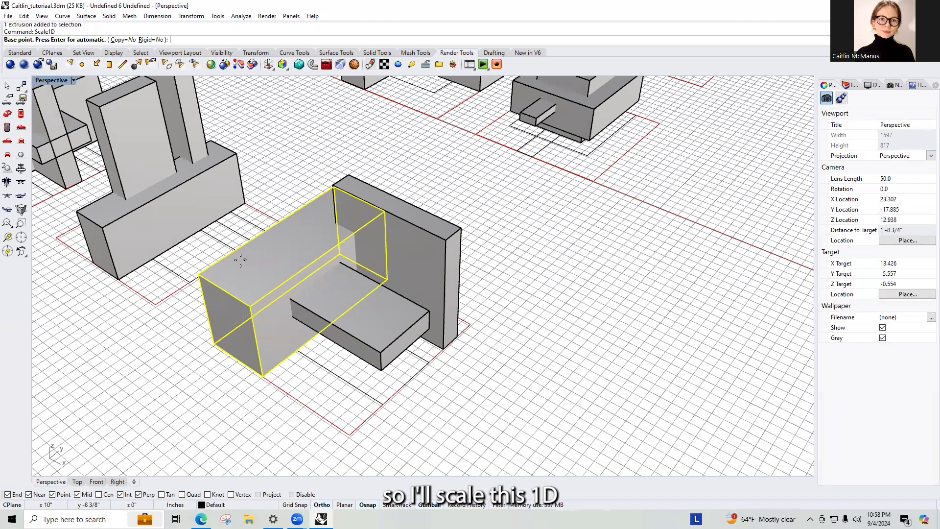
pyautogui.click(198, 273)
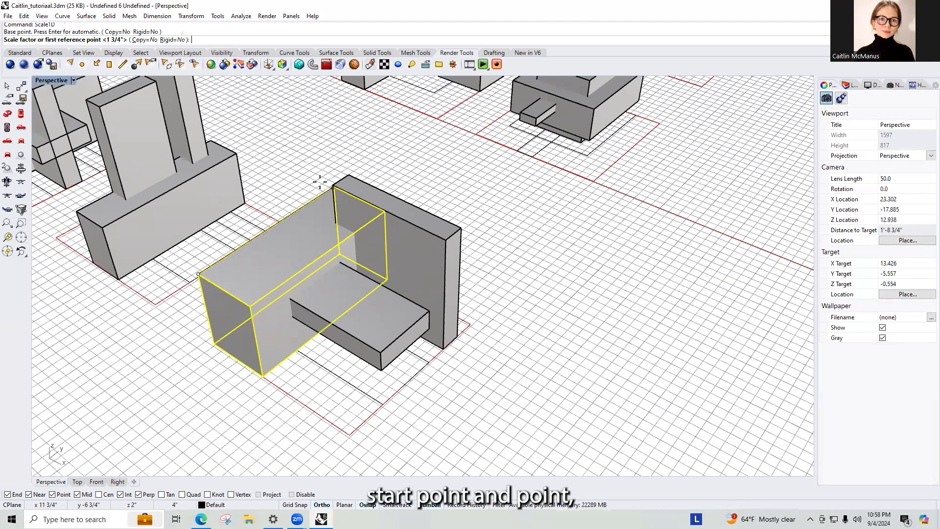
pyautogui.scroll(3, 333, 188)
pyautogui.click(337, 203)
pyautogui.scroll(-3, 336, 203)
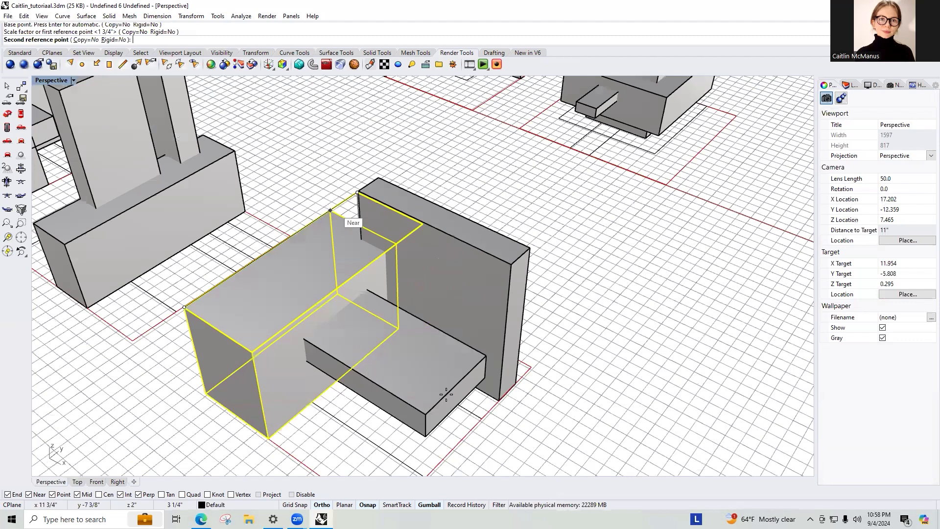
pyautogui.click(483, 363)
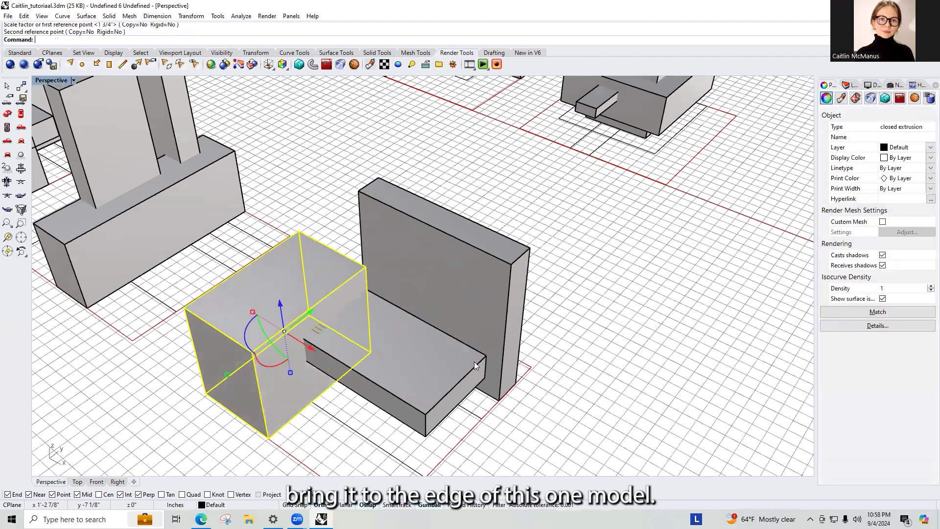
# Use Scale1D on the third copy's thin upright block to narrow its width toward its outer corner
pyautogui.scroll(-1, 411, 306)
pyautogui.click(422, 325)
pyautogui.moveTo(553, 287); pyautogui.dragTo(400, 279, button='right')
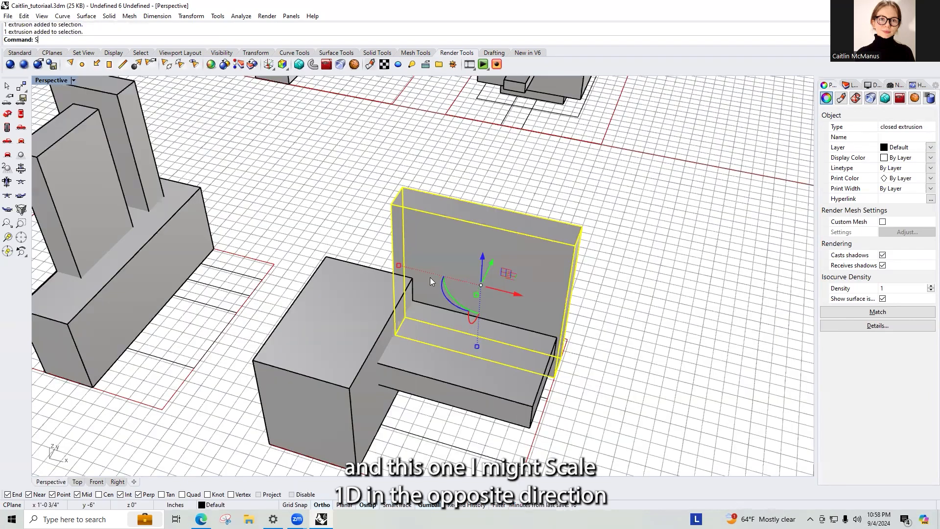
pyautogui.write('cale1D')
pyautogui.press('Return')
pyautogui.click(575, 246)
pyautogui.click(392, 205)
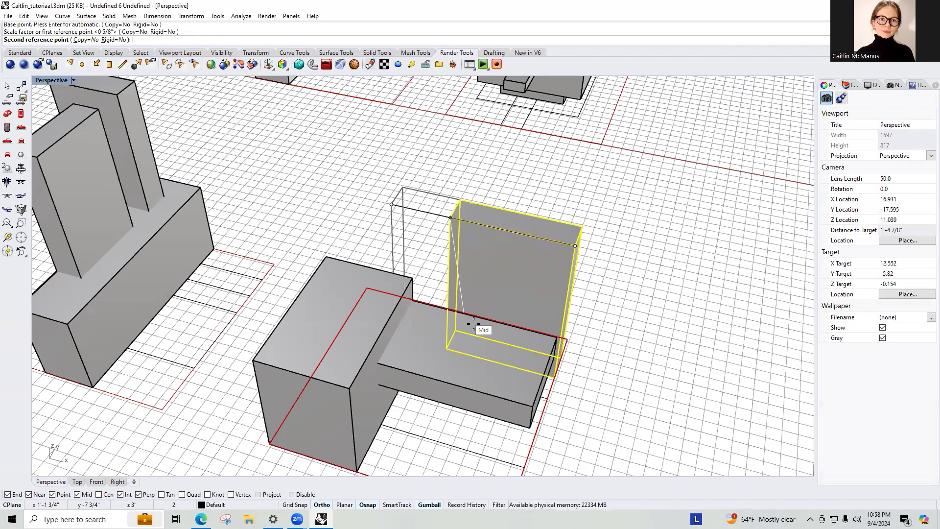
pyautogui.click(504, 334)
# Use Scale1D on the narrowed upright block in the perpendicular direction to thicken it until it intersects the horizontal slab
pyautogui.moveTo(585, 307); pyautogui.dragTo(564, 318, button='right')
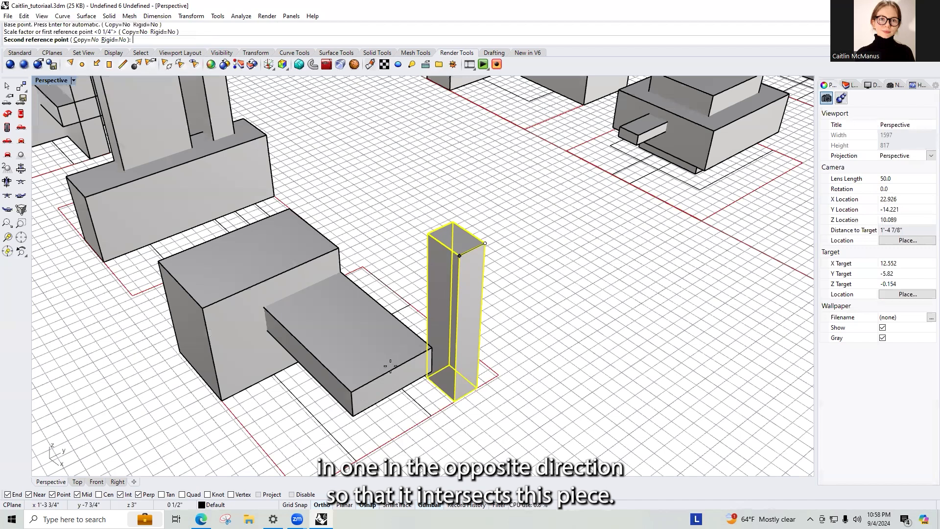
pyautogui.click(393, 374)
pyautogui.click(555, 400)
pyautogui.moveTo(543, 377); pyautogui.dragTo(541, 372, button='right')
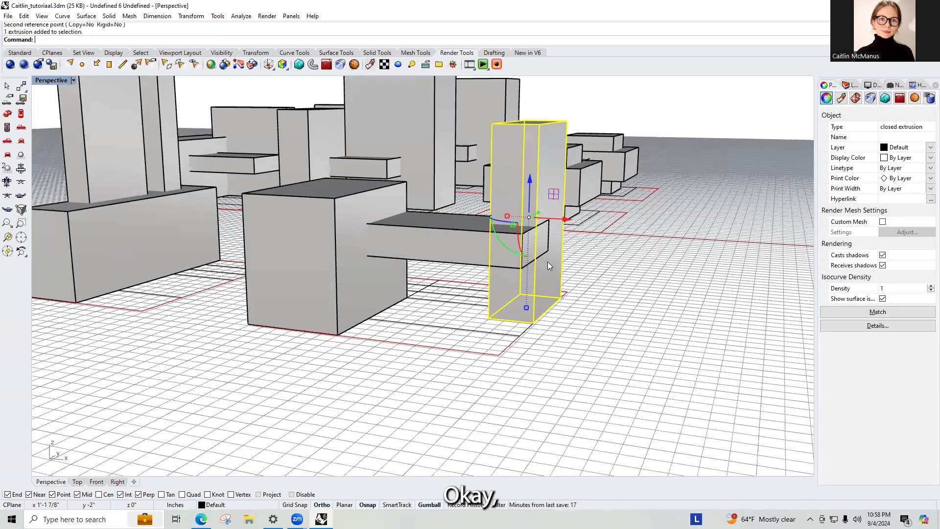
# Copy the modified row of three models with their boundary curves to the open grid area beside the row
pyautogui.moveTo(524, 264); pyautogui.dragTo(518, 265, button='right')
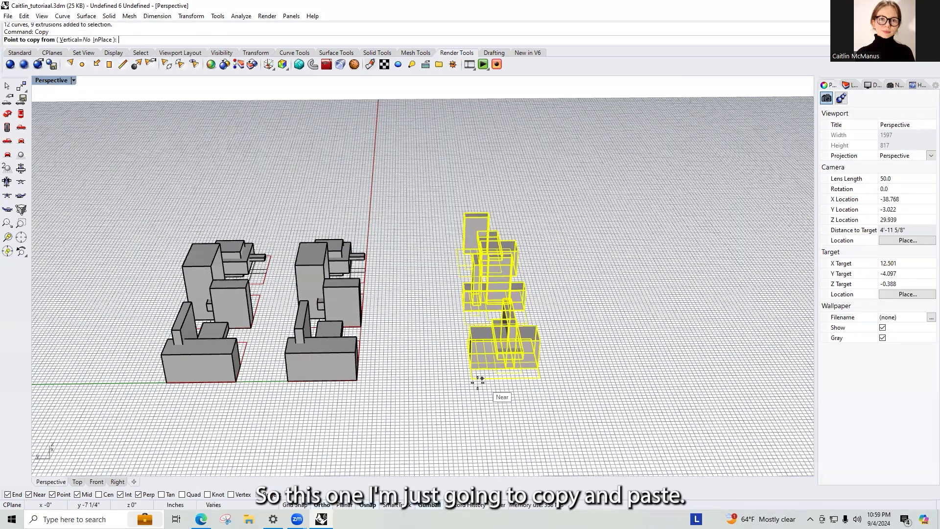
pyautogui.click(482, 379)
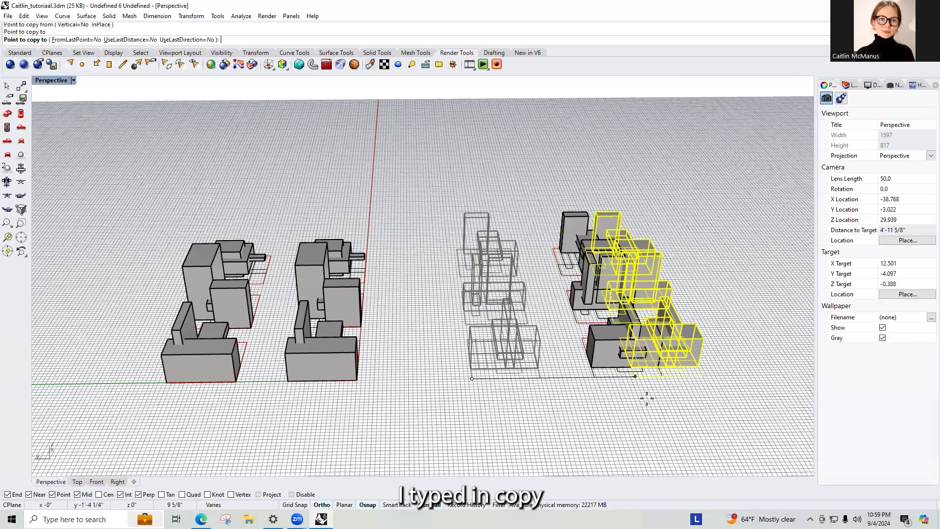
pyautogui.press('Escape')
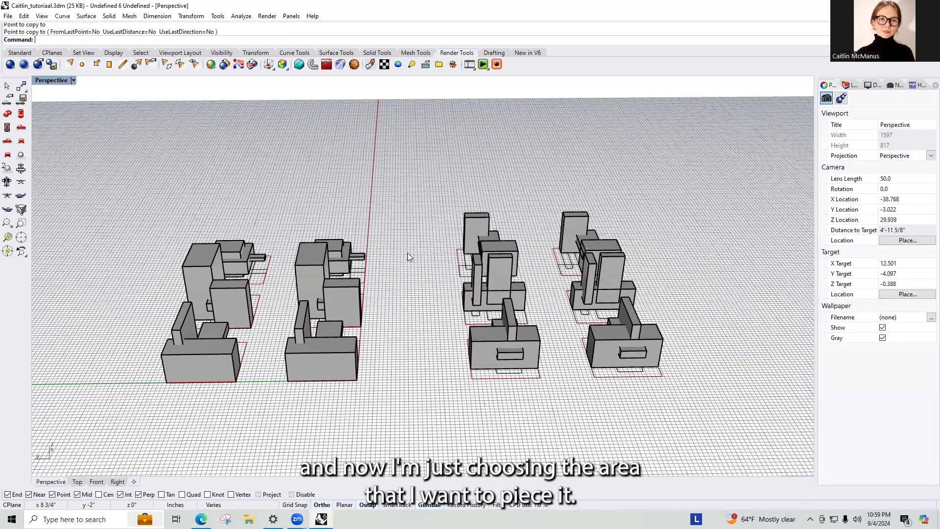
pyautogui.moveTo(232, 299); pyautogui.dragTo(235, 294, button='right')
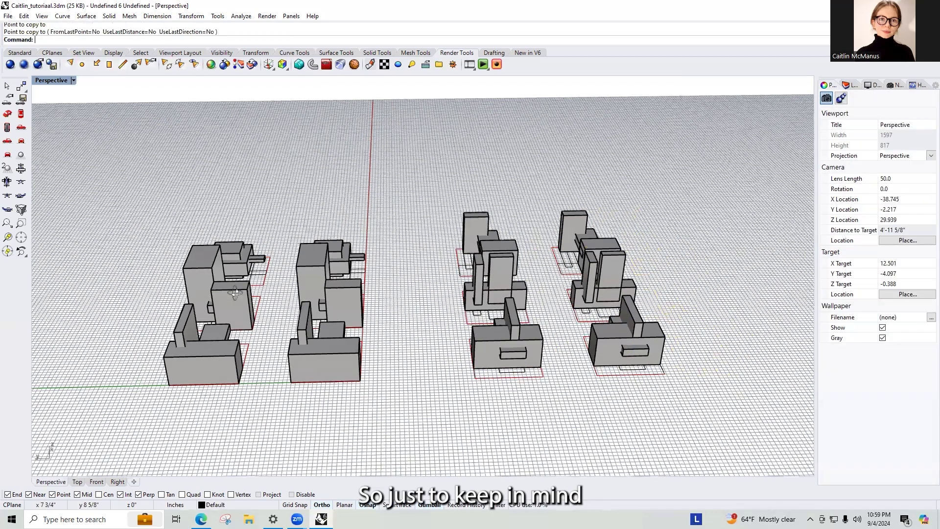
# Display the layer list and save the model file with its four rows of massing models
pyautogui.moveTo(258, 344); pyautogui.dragTo(264, 336, button='right')
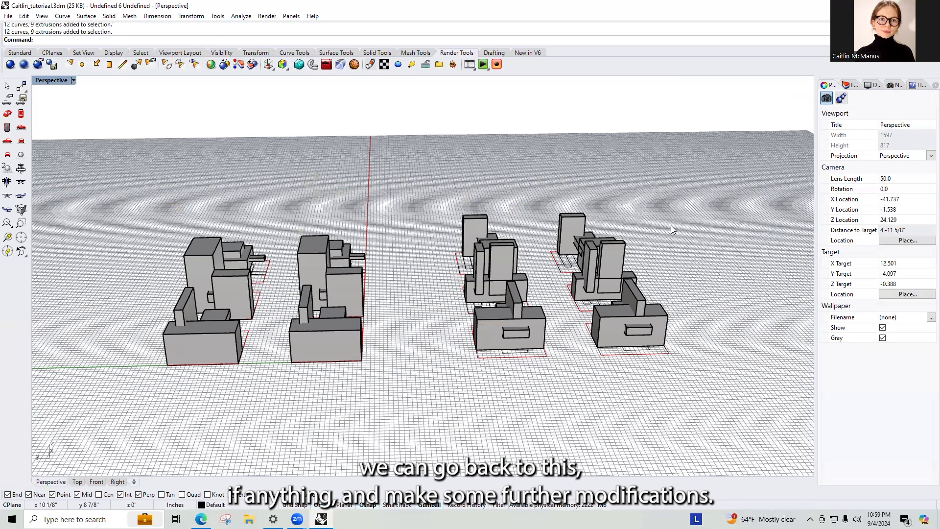
pyautogui.moveTo(148, 395)
pyautogui.mouseDown()
pyautogui.moveTo(279, 218)
pyautogui.moveTo(155, 364)
pyautogui.moveTo(156, 386)
pyautogui.mouseUp()
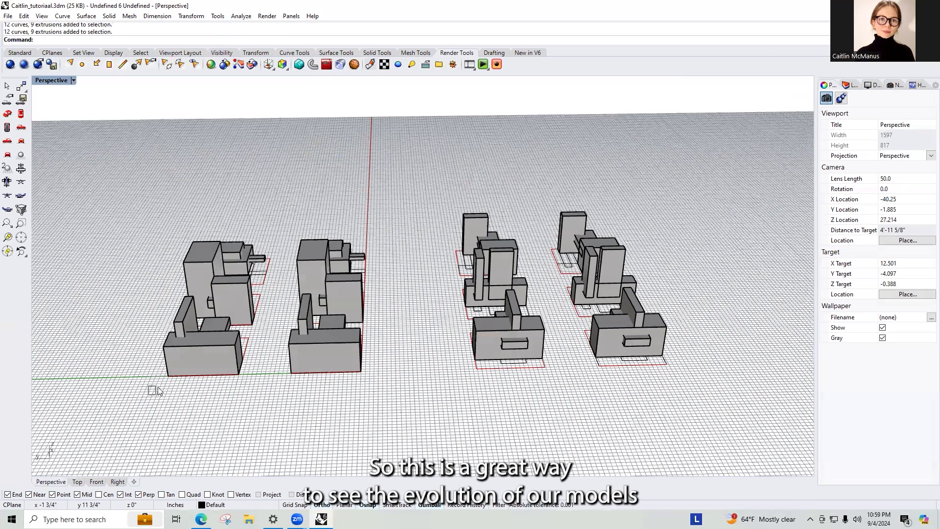
pyautogui.click(852, 85)
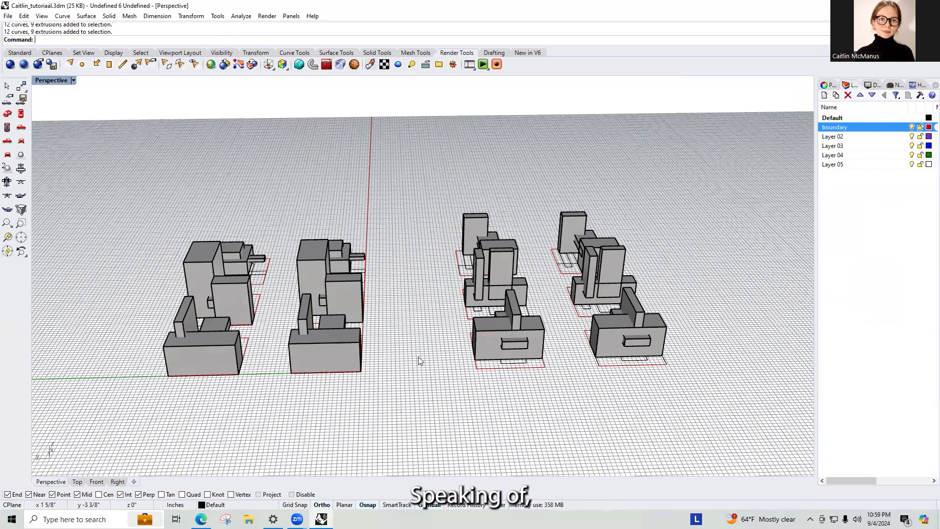
pyautogui.hotkey('ctrl', 's')
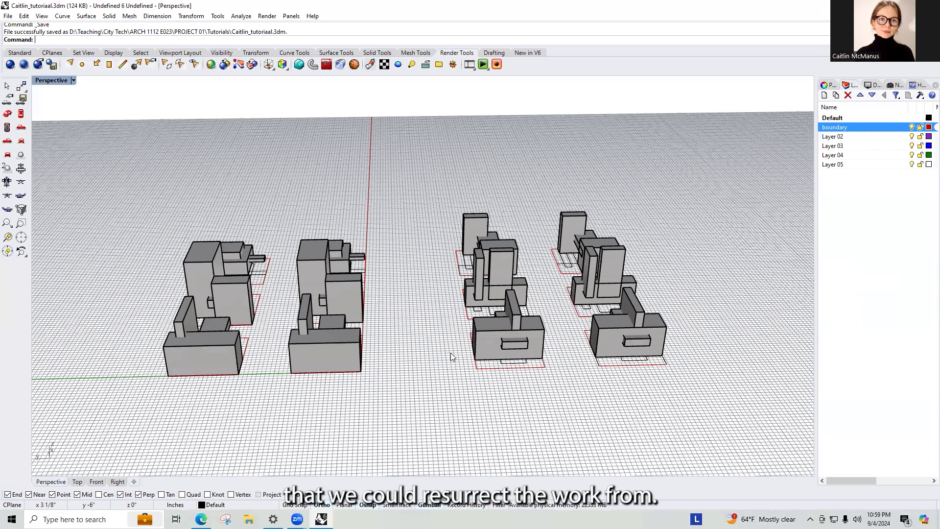
# Lock the boundary layer and move one row of the original models and one row of the modified models to Layer 02
pyautogui.moveTo(389, 271)
pyautogui.mouseDown(button='right')
pyautogui.moveTo(430, 267)
pyautogui.moveTo(393, 268)
pyautogui.mouseUp(button='right')
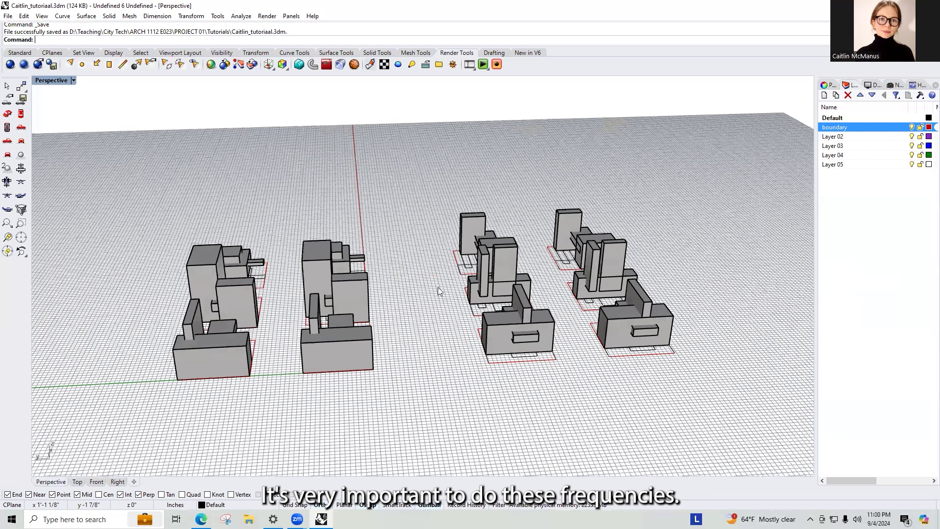
pyautogui.moveTo(419, 336); pyautogui.dragTo(234, 348, button='right')
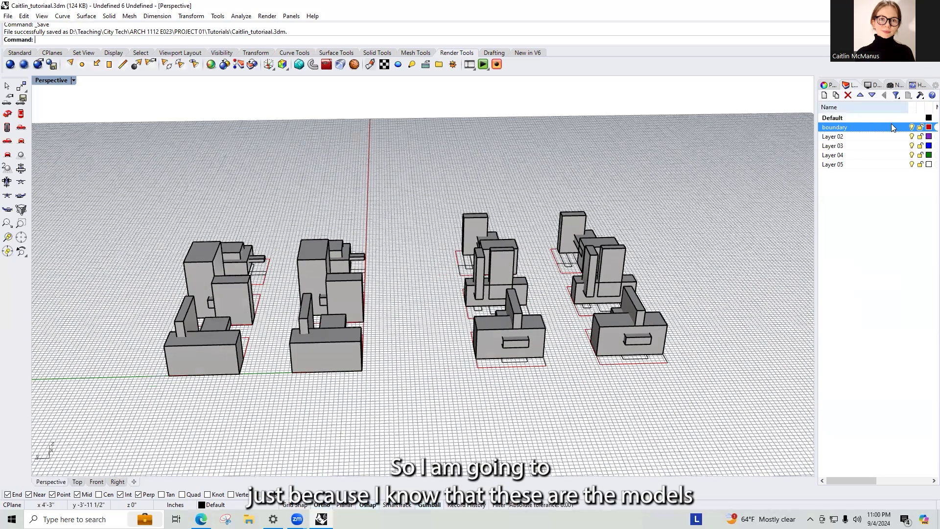
pyautogui.moveTo(536, 290); pyautogui.dragTo(484, 305, button='right')
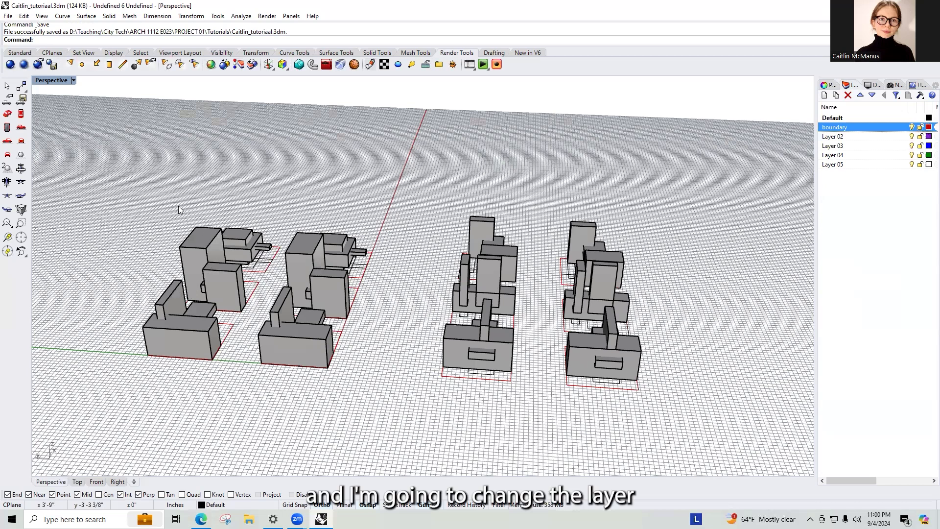
pyautogui.click(283, 351)
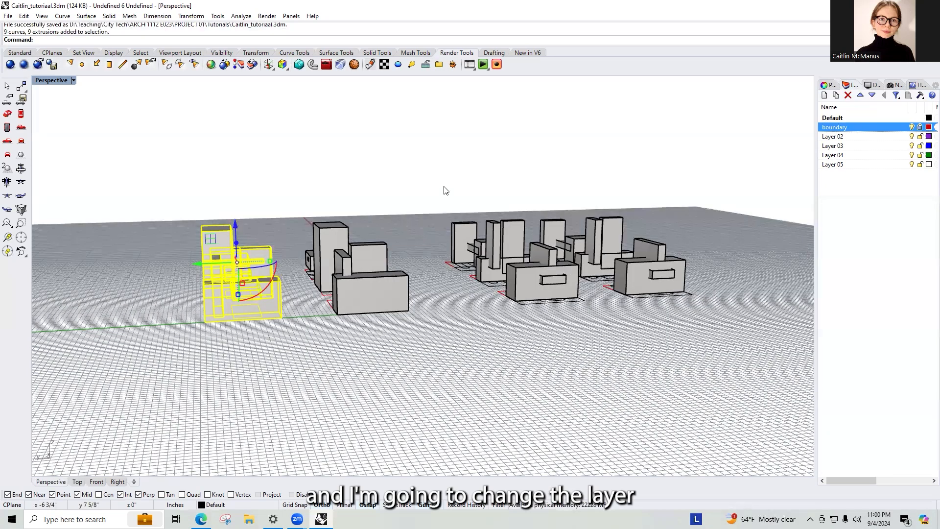
pyautogui.keyDown('shift'); pyautogui.click(525, 269); pyautogui.keyUp('shift')
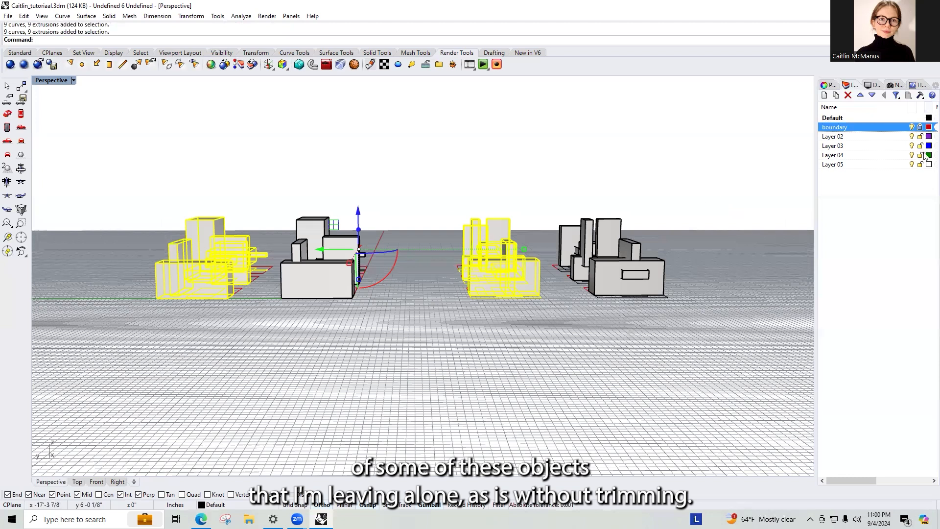
pyautogui.rightClick(850, 138)
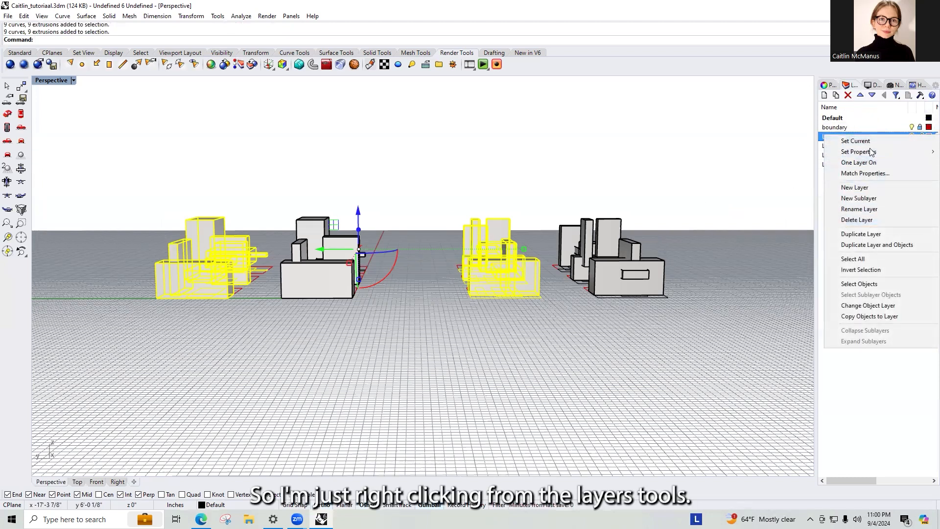
pyautogui.click(829, 85)
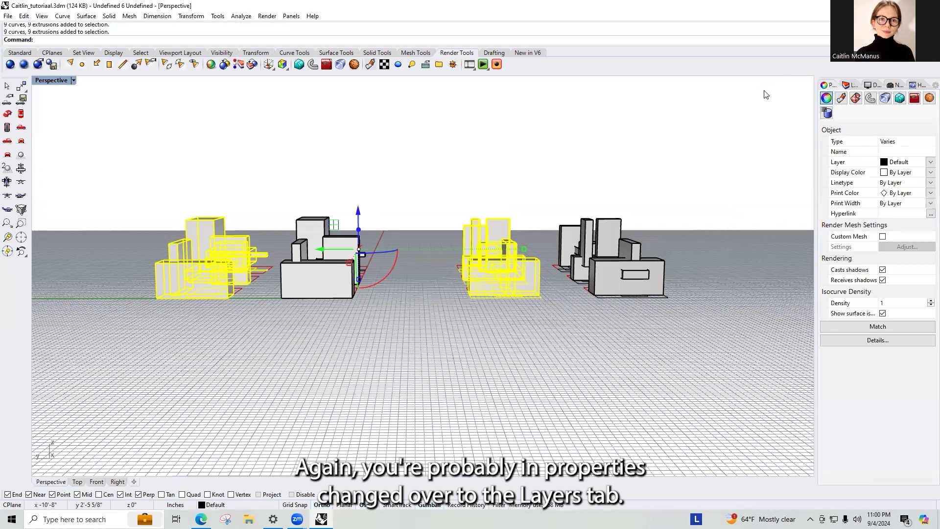
pyautogui.click(851, 85)
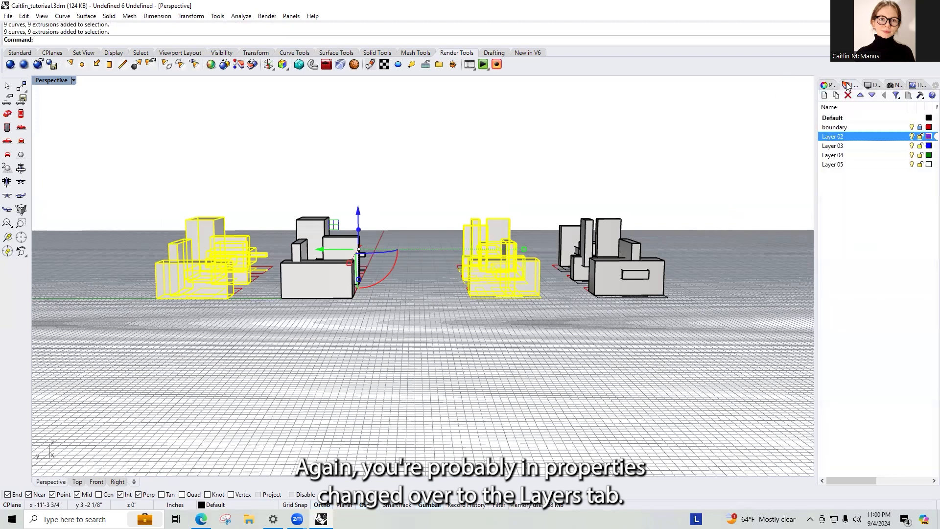
pyautogui.rightClick(834, 139)
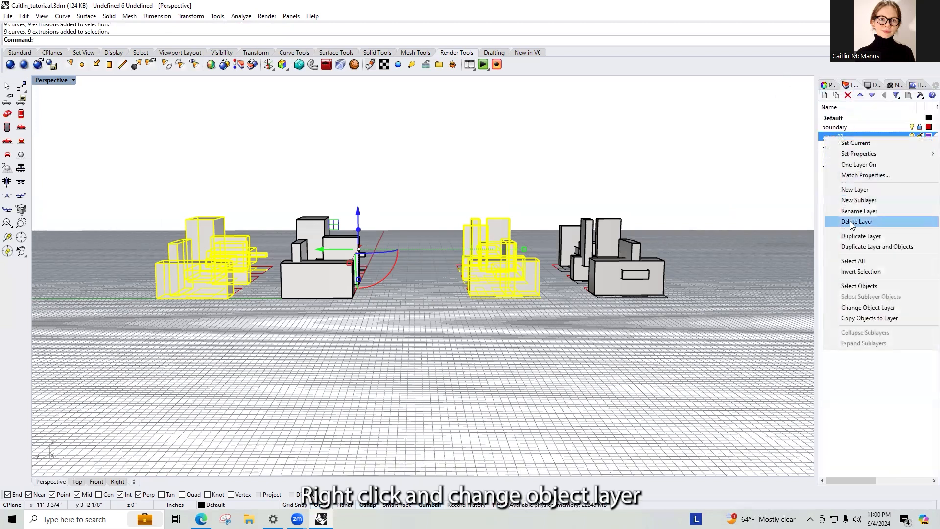
pyautogui.click(867, 307)
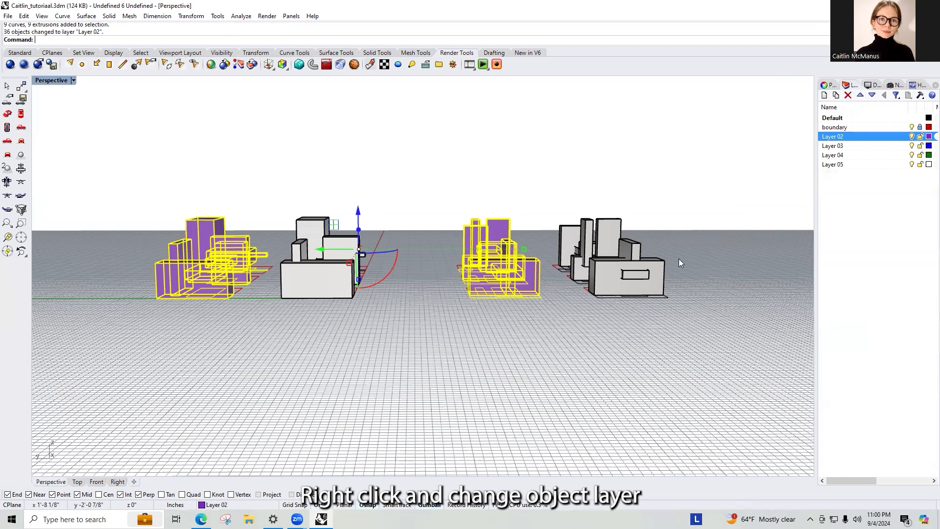
pyautogui.press('Escape')
# Rename Layer 02 as original
pyautogui.moveTo(293, 173); pyautogui.dragTo(392, 301, button='right')
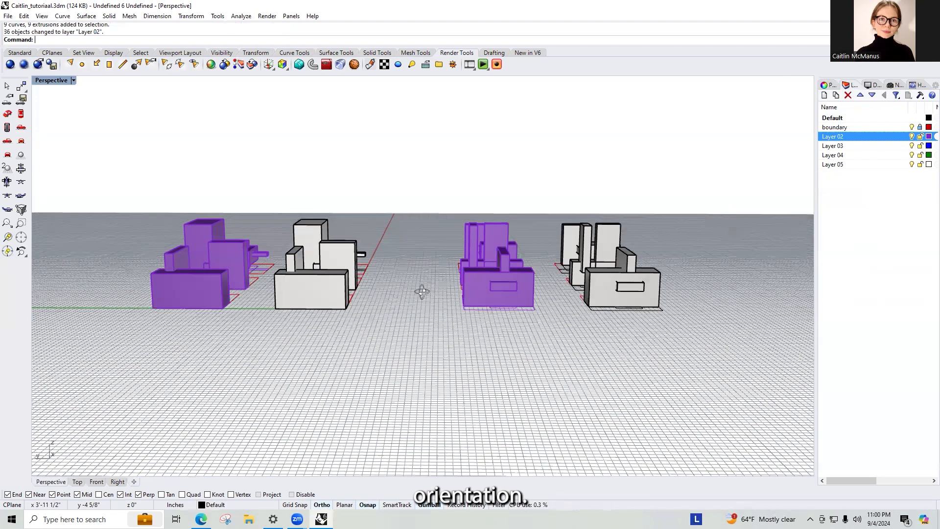
pyautogui.moveTo(453, 269); pyautogui.dragTo(369, 268, button='right')
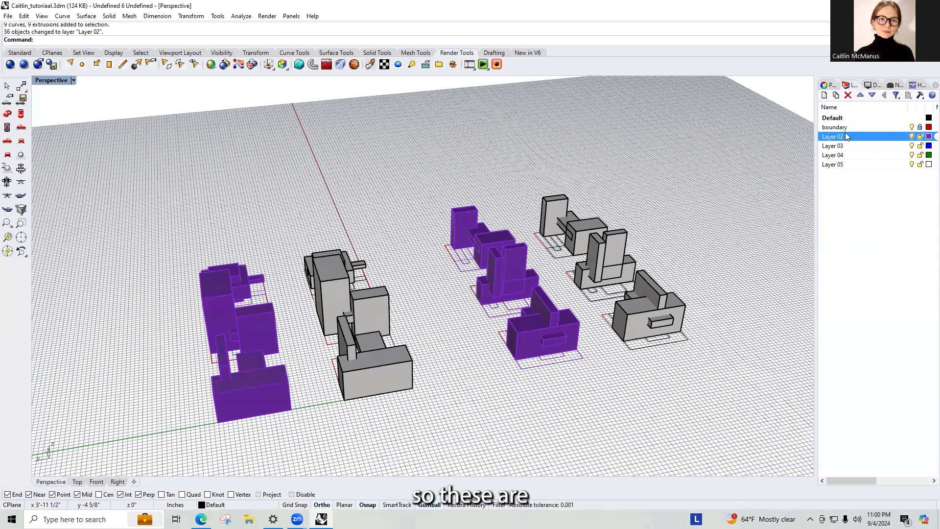
pyautogui.doubleClick(832, 136)
pyautogui.write('original')
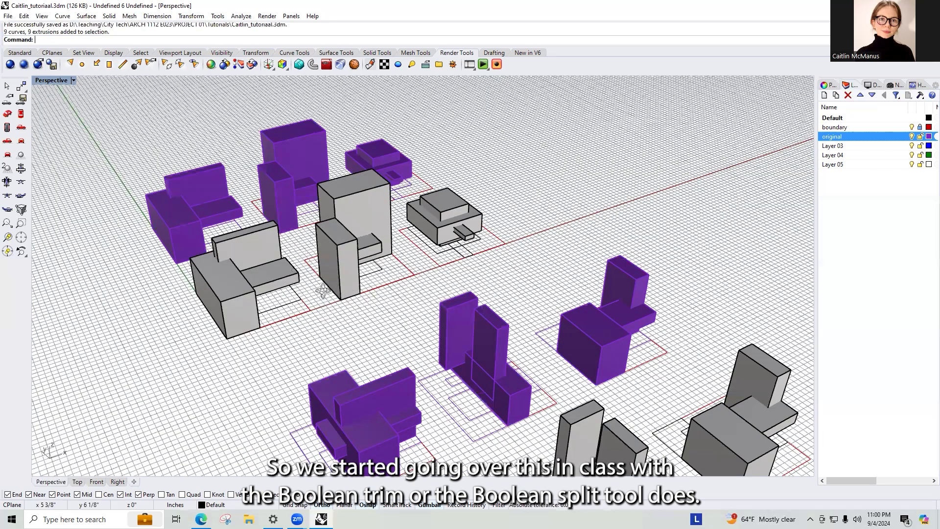
# Examine the first gray model's large base block and where the upright slab and horizontal slab intersect it
pyautogui.moveTo(323, 290); pyautogui.dragTo(455, 304, button='right')
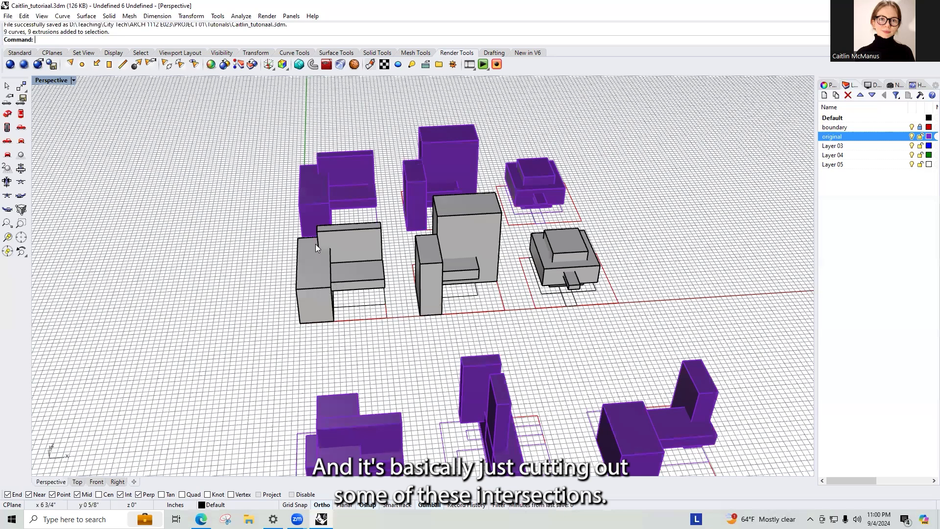
pyautogui.scroll(5, 316, 244)
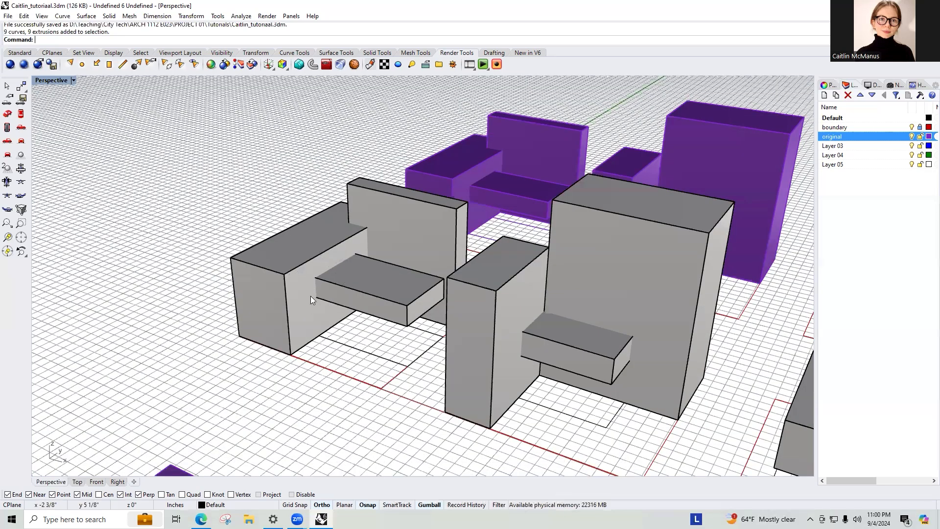
pyautogui.click(329, 245)
pyautogui.scroll(2, 327, 244)
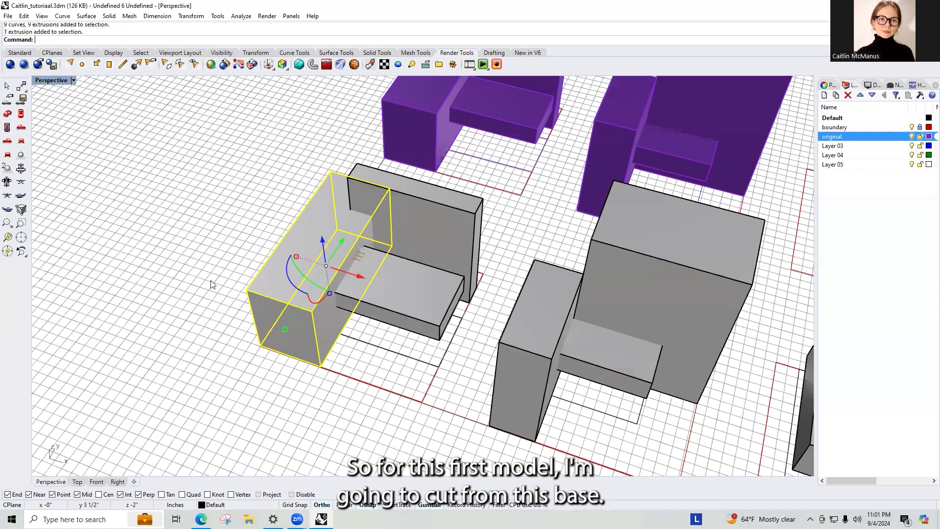
pyautogui.click(320, 217)
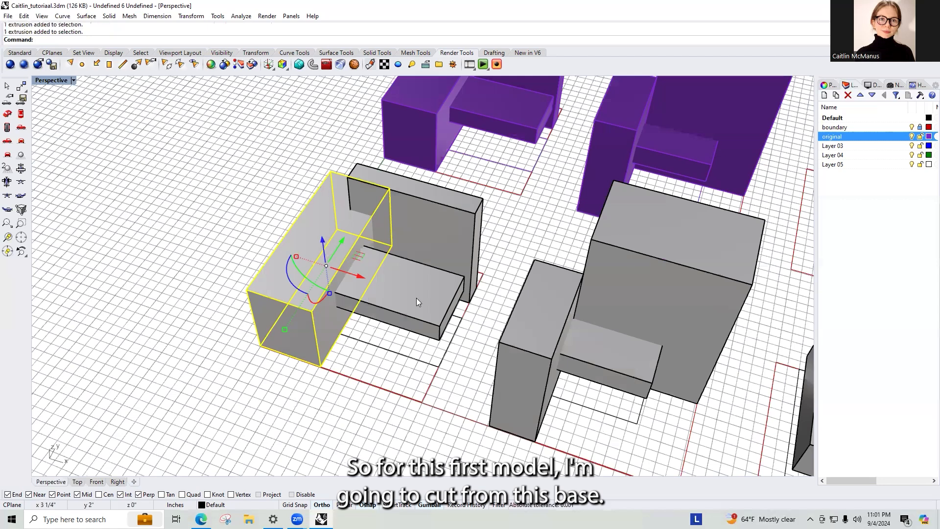
pyautogui.click(190, 205)
pyautogui.click(318, 220)
pyautogui.click(230, 254)
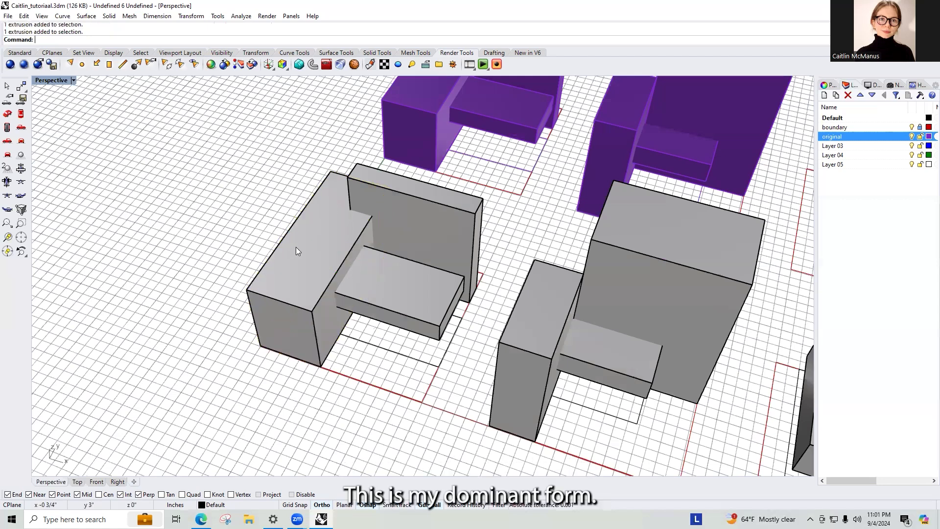
# Use BooleanSplit on the first gray model's base block, with the upright slab and the horizontal slab as the cutting objects
pyautogui.write('B')
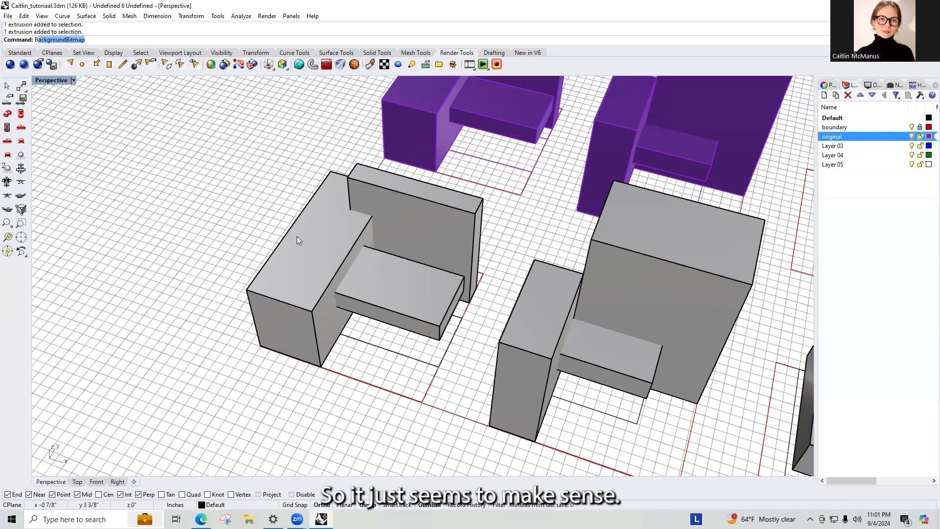
pyautogui.write('ooleanSplit')
pyautogui.press('Return')
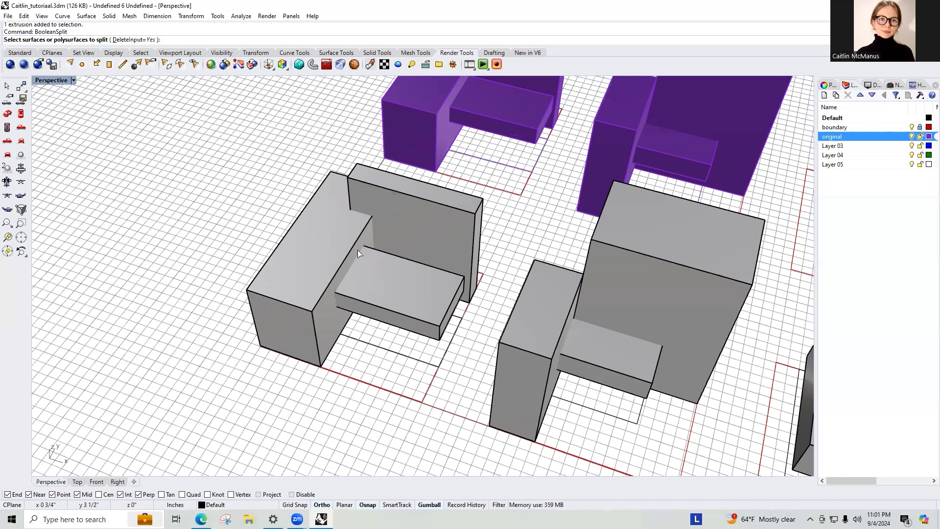
pyautogui.click(341, 259)
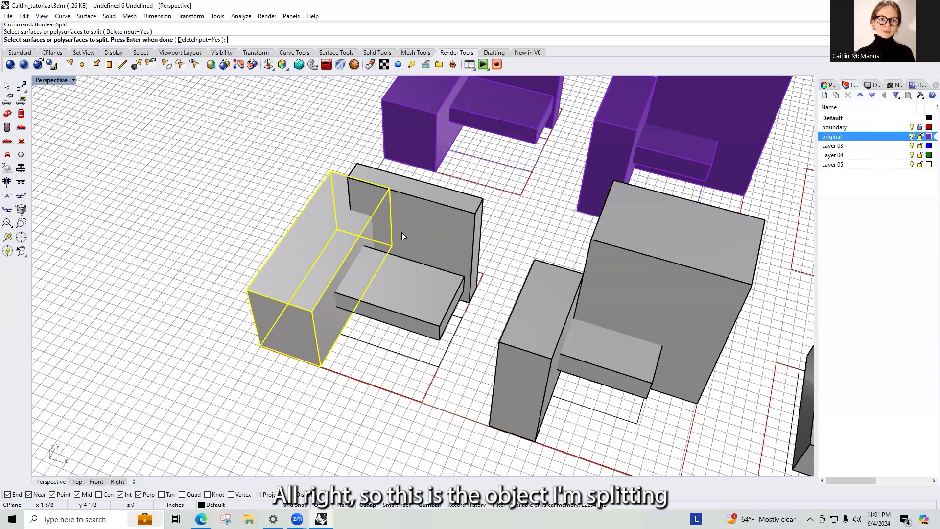
pyautogui.press('Return')
pyautogui.click(424, 218)
pyautogui.click(400, 301)
pyautogui.press('Return')
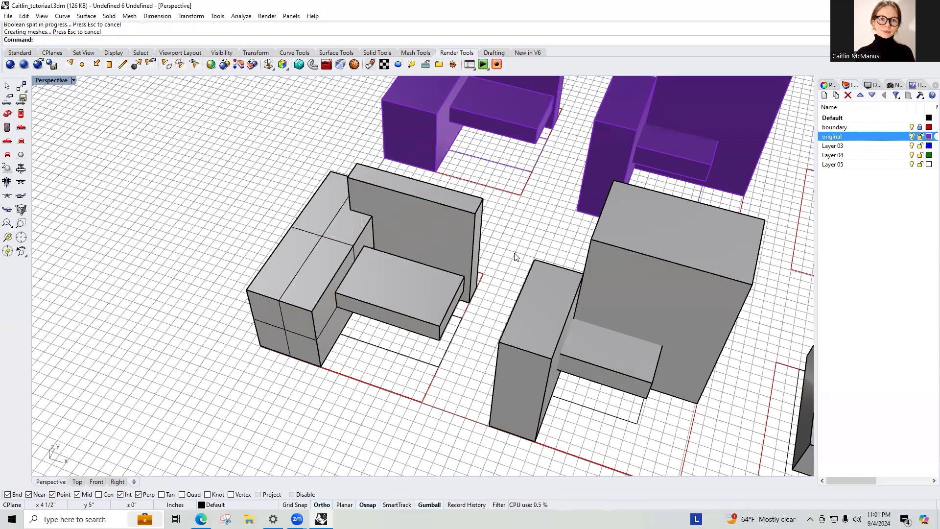
# Duplicate the split base block onto the open grid beside the first gray model
pyautogui.moveTo(352, 283); pyautogui.dragTo(379, 289, button='right')
pyautogui.click(327, 272)
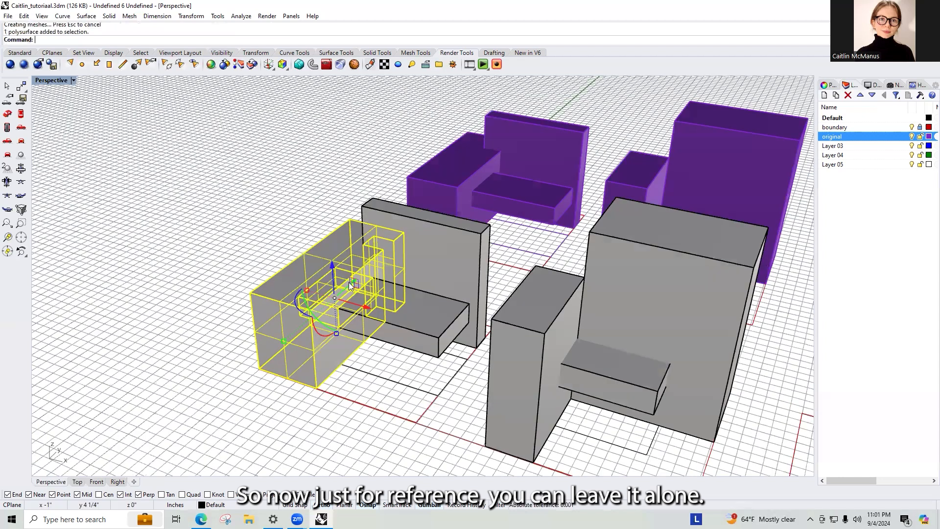
pyautogui.moveTo(367, 306); pyautogui.dragTo(204, 289)
pyautogui.click(200, 353)
# Examine the rectangular opening and the corner notch cut into the duplicated base block from several angles
pyautogui.scroll(7, 175, 251)
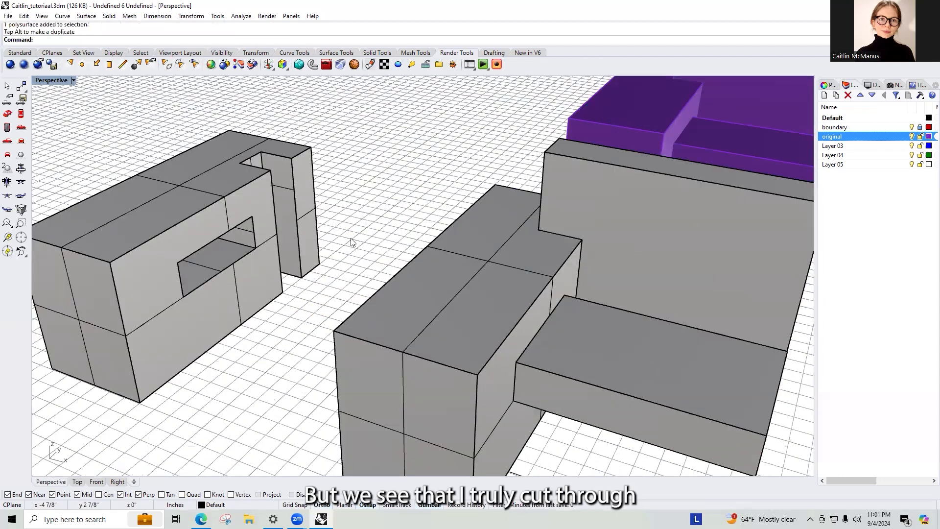
pyautogui.moveTo(303, 282); pyautogui.dragTo(356, 393, button='right')
pyautogui.scroll(6, 369, 323)
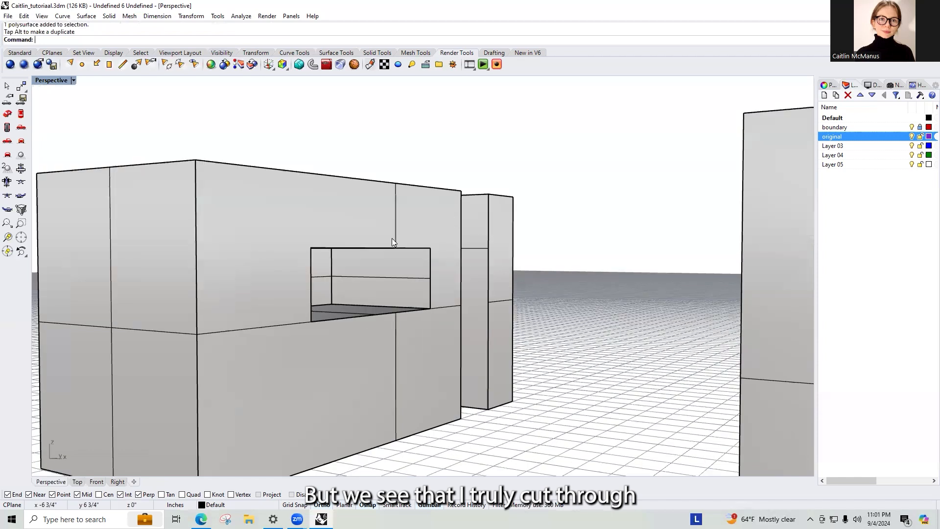
pyautogui.moveTo(444, 273); pyautogui.dragTo(422, 302, button='right')
pyautogui.moveTo(353, 281); pyautogui.dragTo(391, 272, button='right')
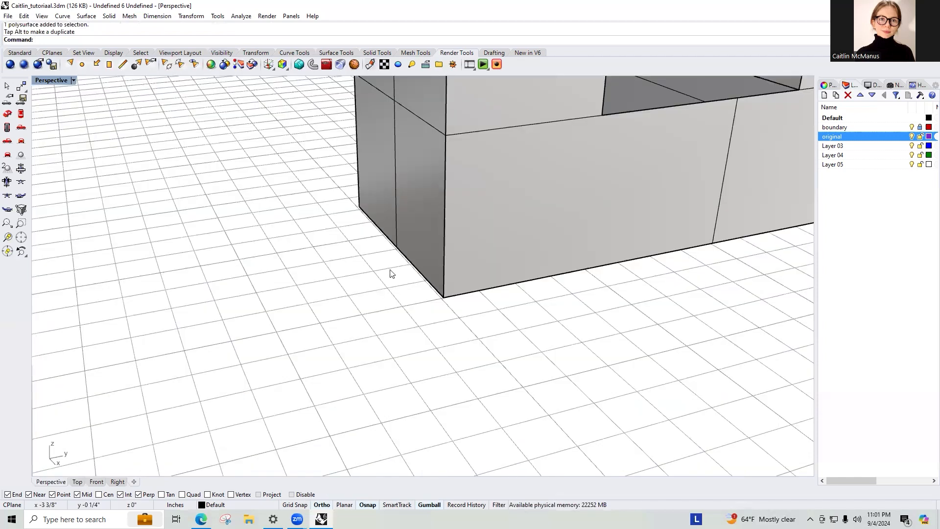
pyautogui.scroll(-6, 444, 221)
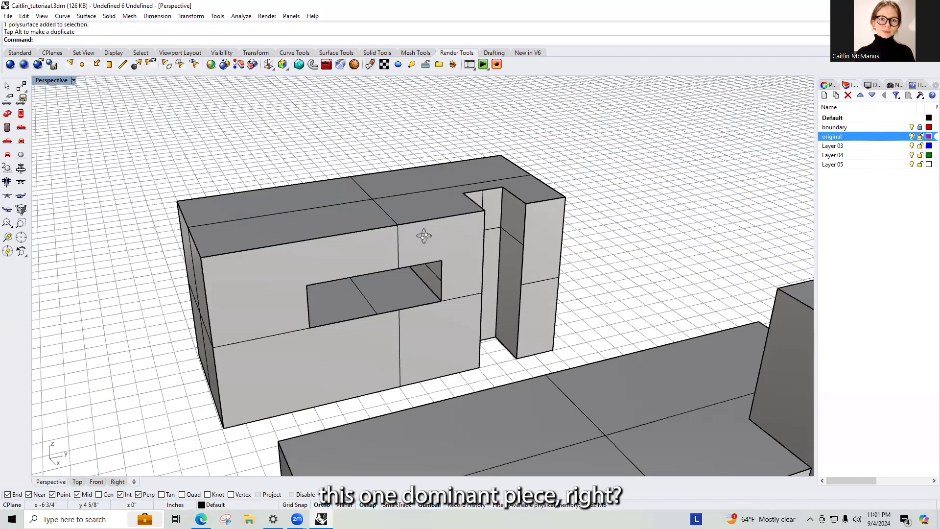
pyautogui.scroll(5, 539, 253)
pyautogui.scroll(-6, 642, 259)
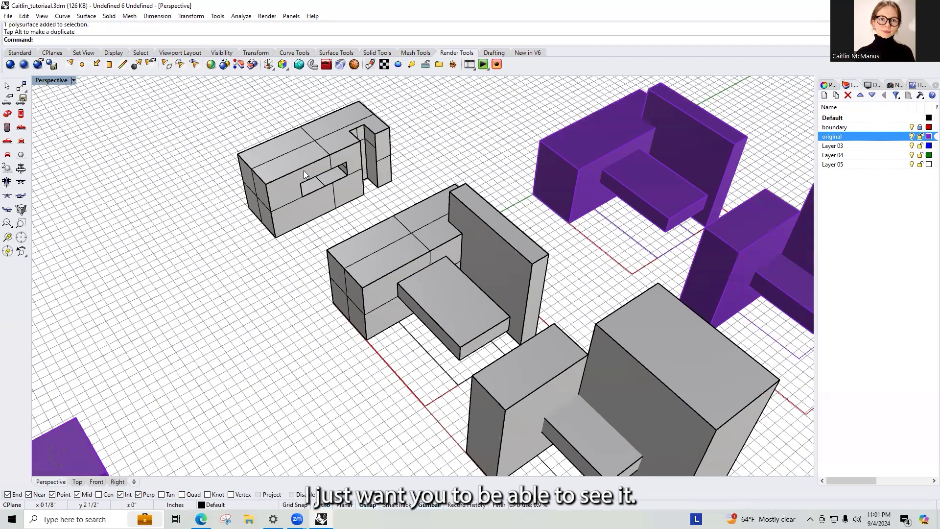
# Delete the duplicated base block and set the perspective viewport's display mode to Ghosted
pyautogui.press('Delete')
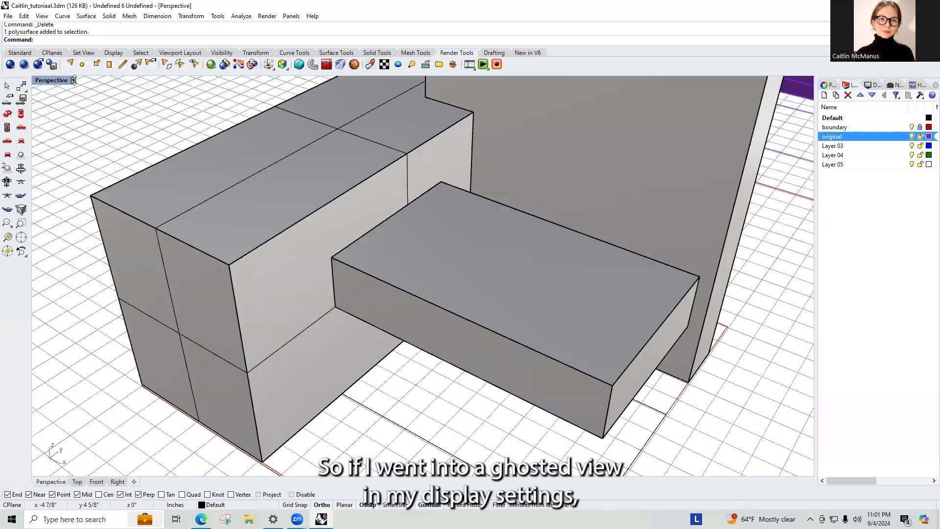
pyautogui.click(74, 80)
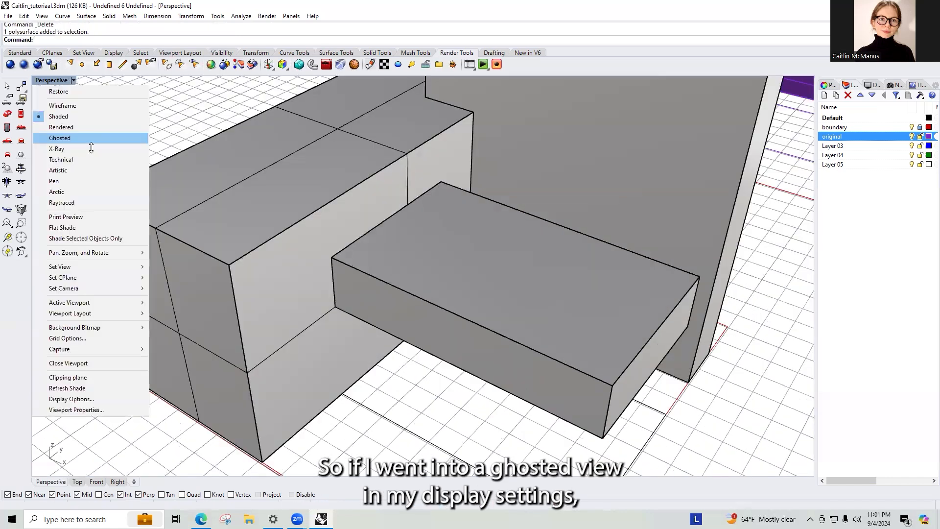
pyautogui.click(86, 138)
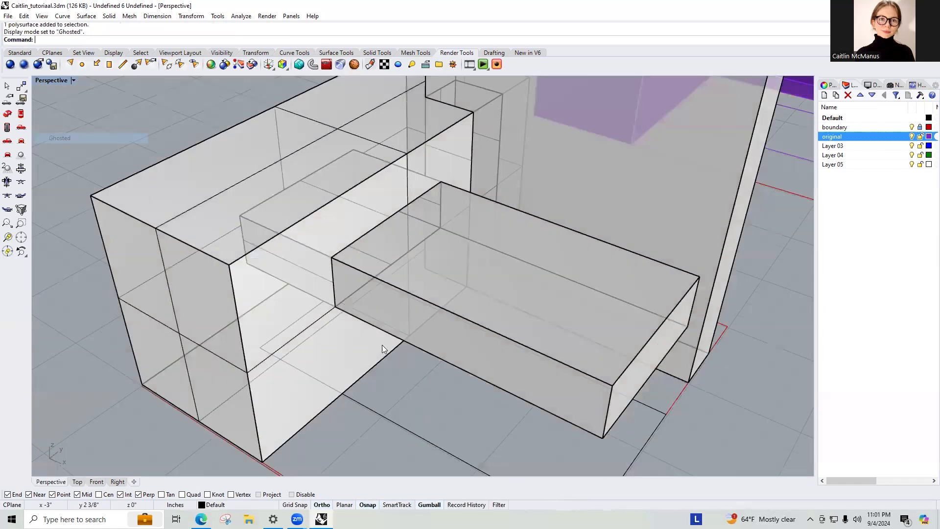
# Check the first gray model's split base block through the ghosted faces and return the perspective viewport's display mode to Shaded
pyautogui.scroll(-5, 266, 174)
pyautogui.moveTo(348, 286); pyautogui.dragTo(306, 278, button='right')
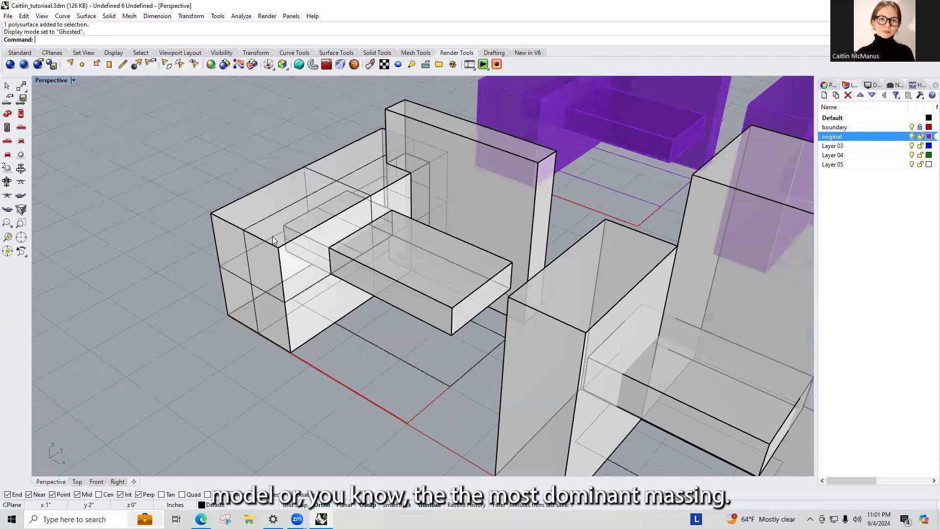
pyautogui.click(315, 312)
pyautogui.moveTo(363, 311); pyautogui.dragTo(523, 359, button='right')
pyautogui.click(464, 328)
pyautogui.moveTo(464, 328); pyautogui.dragTo(385, 309, button='right')
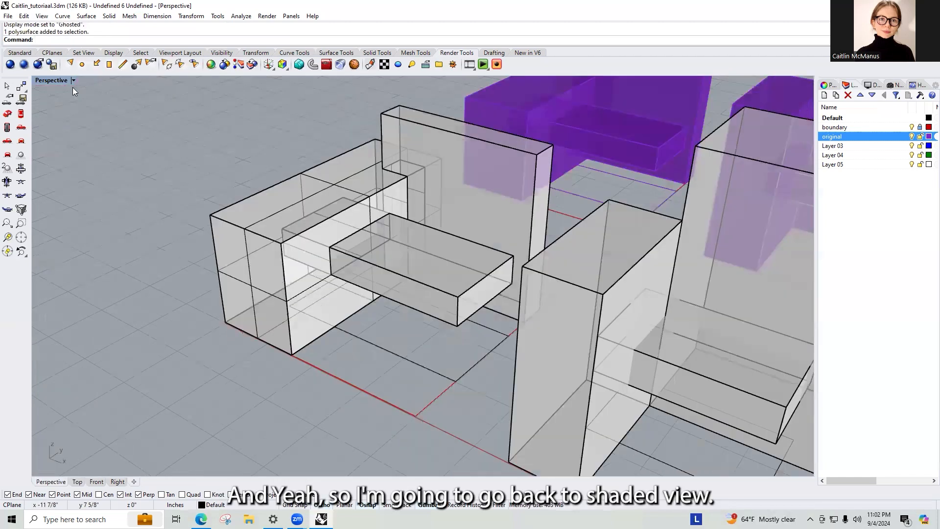
pyautogui.click(73, 81)
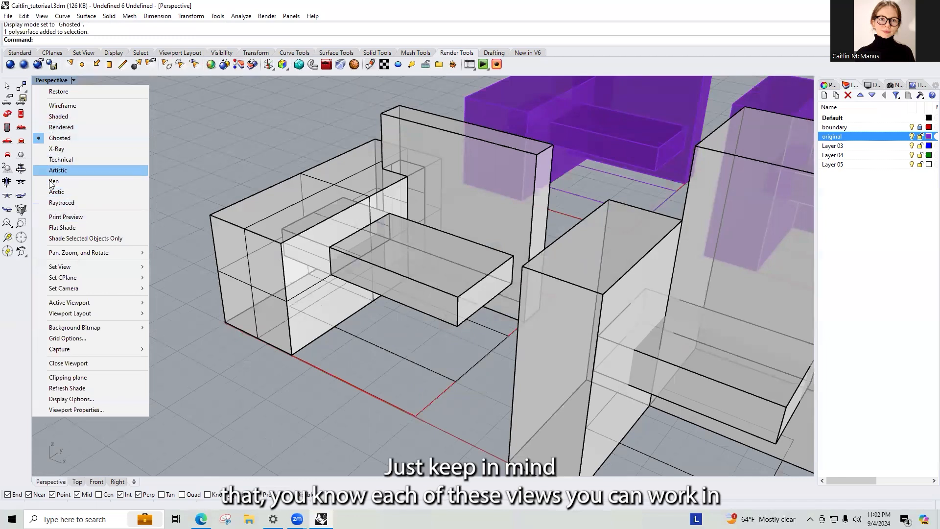
pyautogui.click(74, 117)
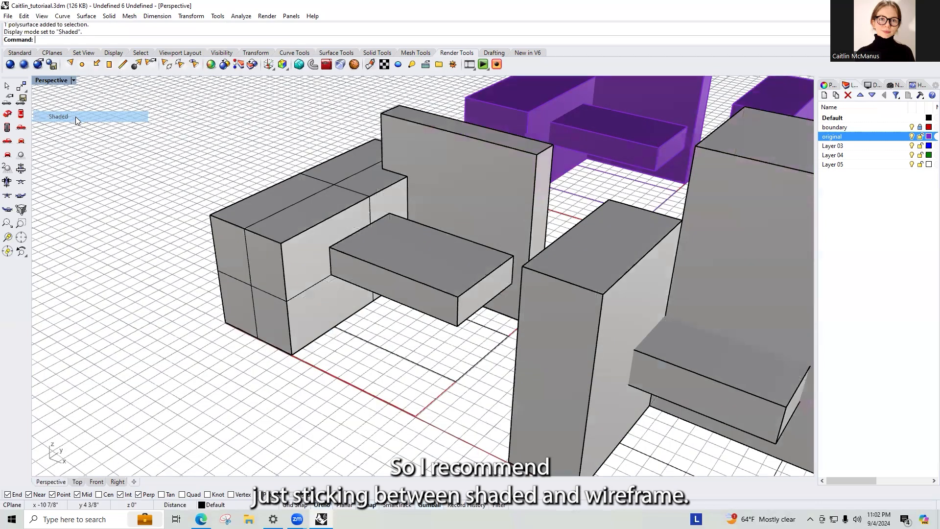
# Use BooleanSplit on the second gray model's narrow upright block and tall block, with the horizontal slab between them as the cutting object
pyautogui.scroll(-5, 291, 197)
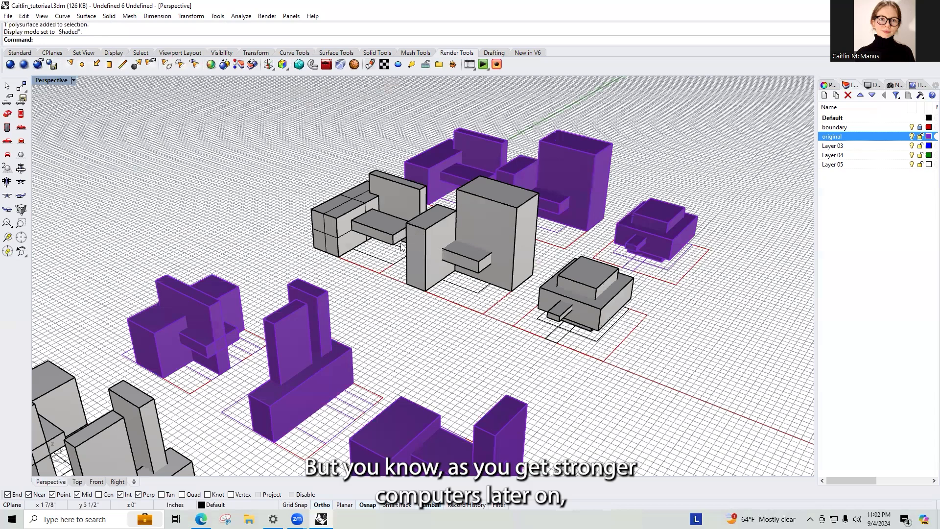
pyautogui.scroll(3, 455, 229)
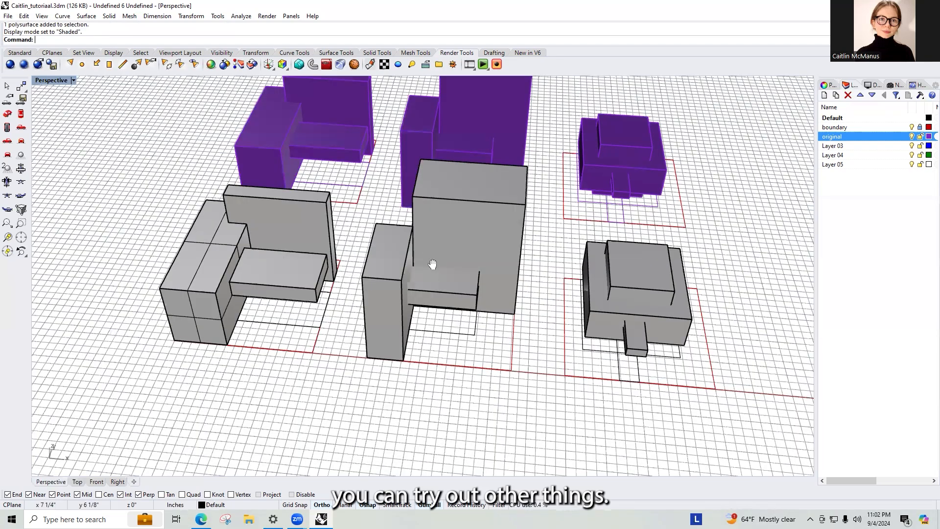
pyautogui.moveTo(429, 285); pyautogui.dragTo(324, 251, button='right')
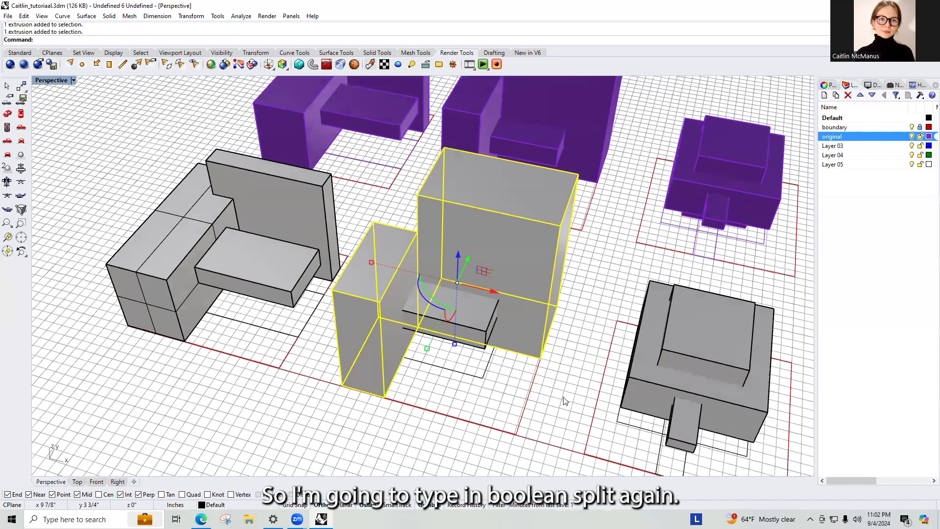
pyautogui.press('Escape')
pyautogui.write('booleansplit')
pyautogui.press('Return')
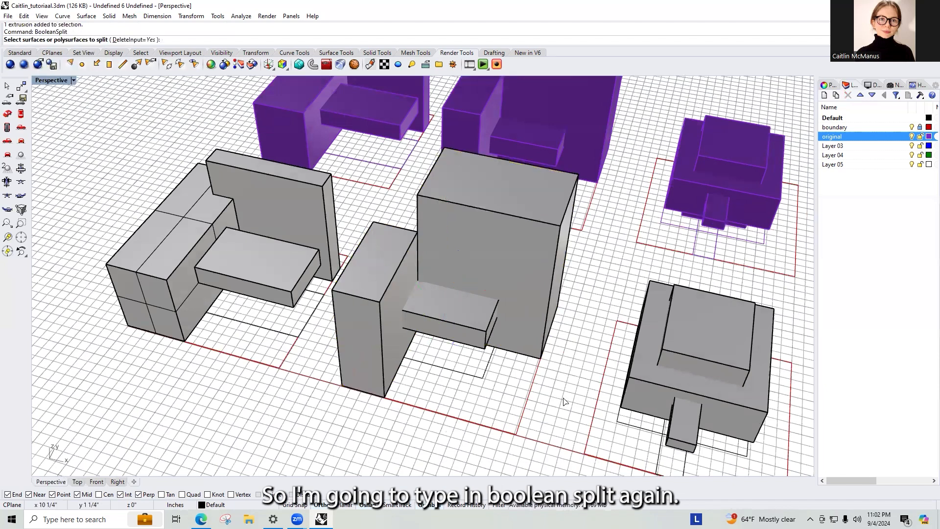
pyautogui.click(377, 294)
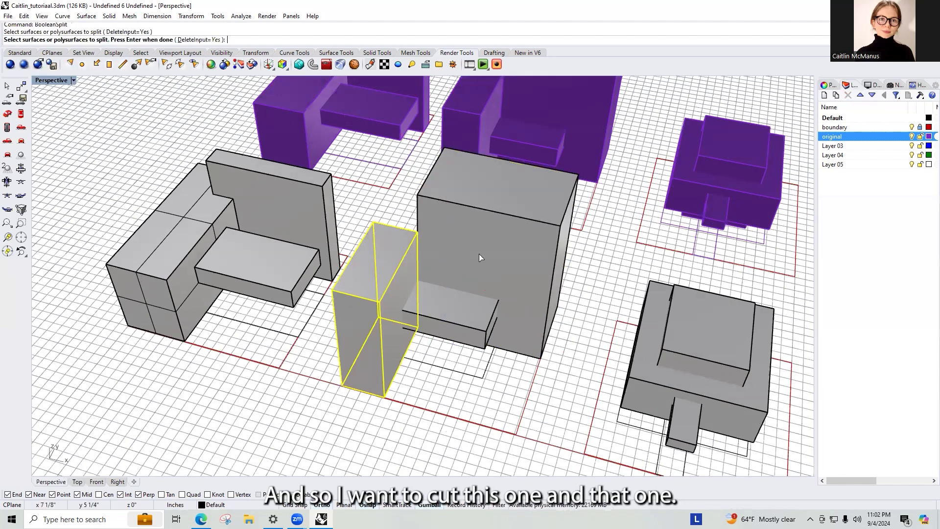
pyautogui.click(479, 253)
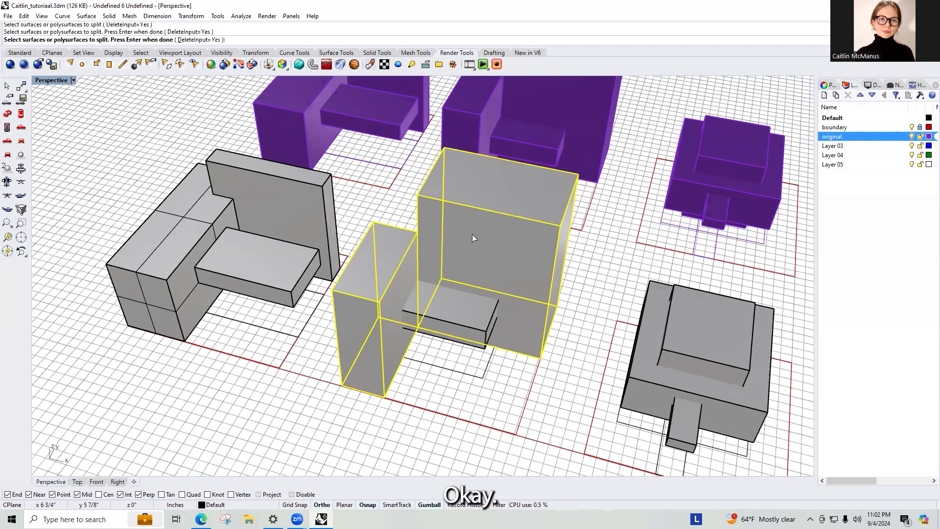
pyautogui.rightClick(467, 244)
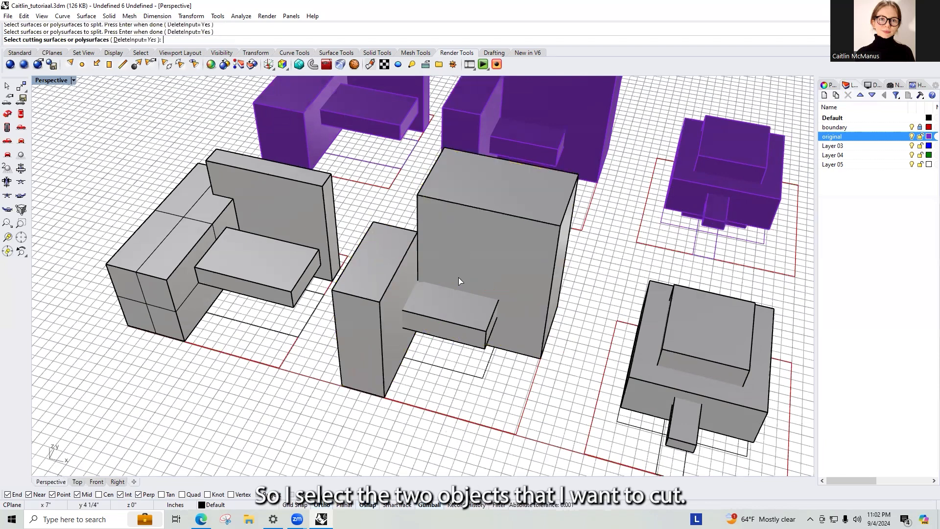
pyautogui.click(460, 313)
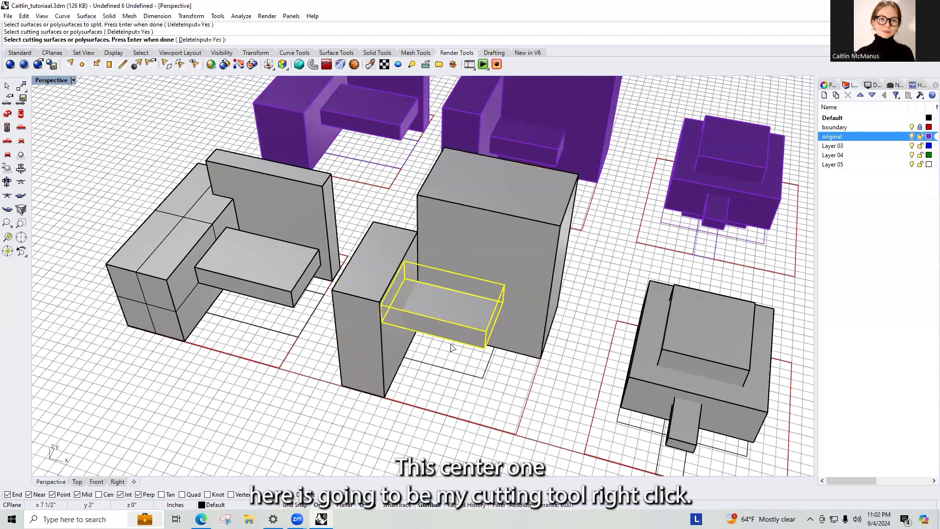
pyautogui.rightClick(447, 302)
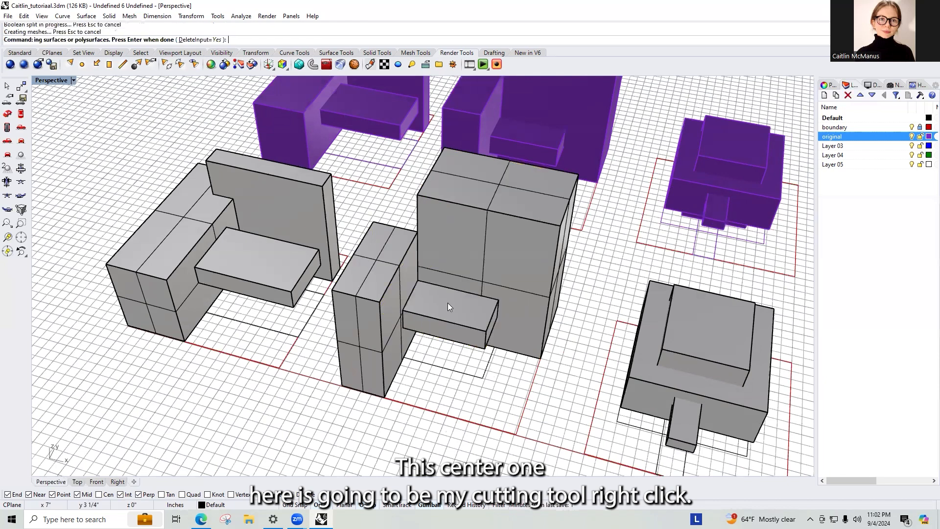
# Inspect the tall block's cut, pull the horizontal slab aside to expose the split pieces, and undo the move
pyautogui.click(475, 267)
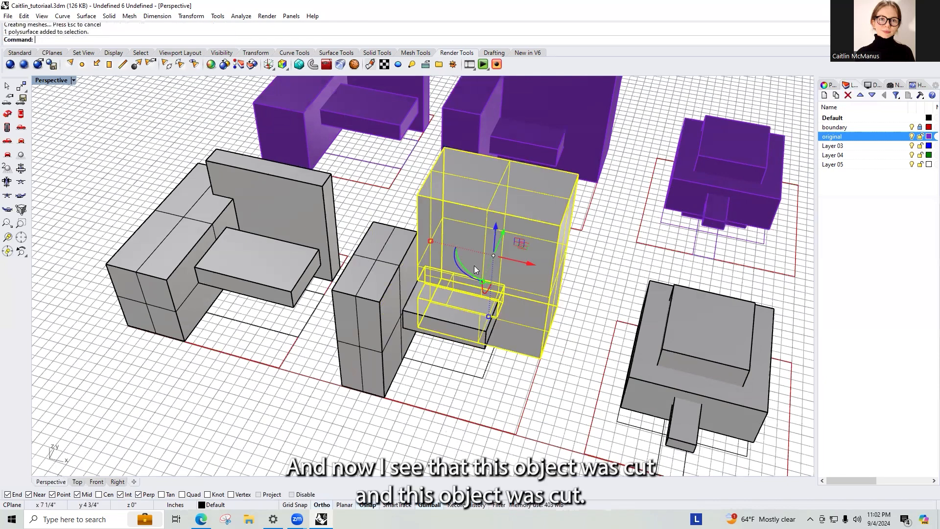
pyautogui.scroll(3, 474, 266)
pyautogui.moveTo(478, 264); pyautogui.dragTo(534, 275, button='right')
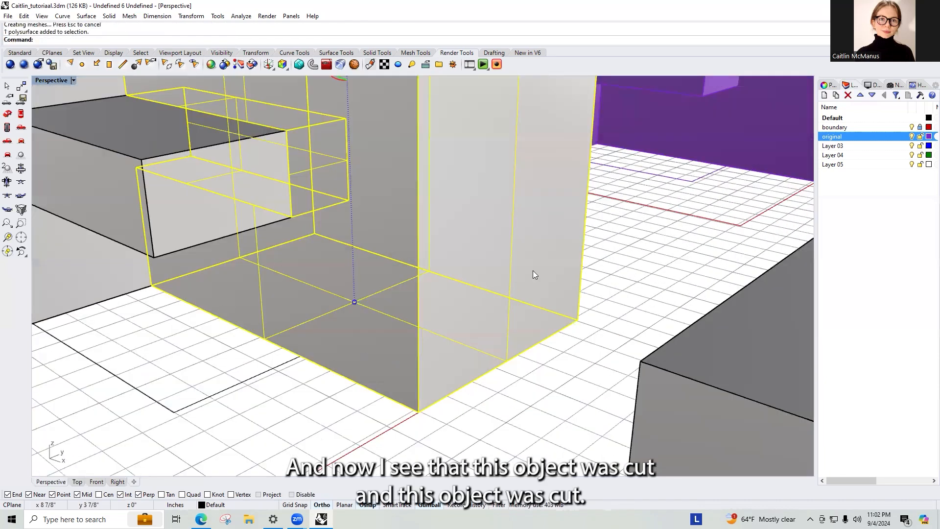
pyautogui.moveTo(416, 265); pyautogui.dragTo(282, 321, button='right')
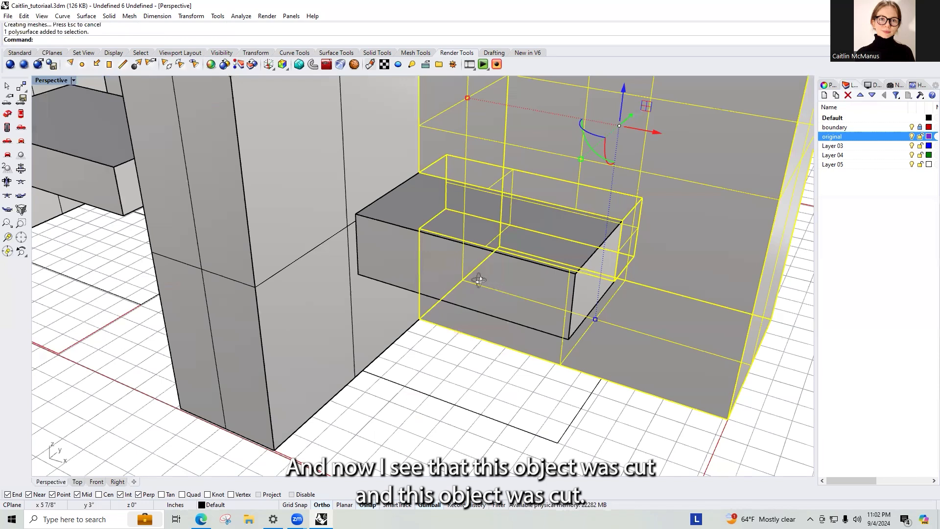
pyautogui.moveTo(479, 280); pyautogui.dragTo(458, 233, button='right')
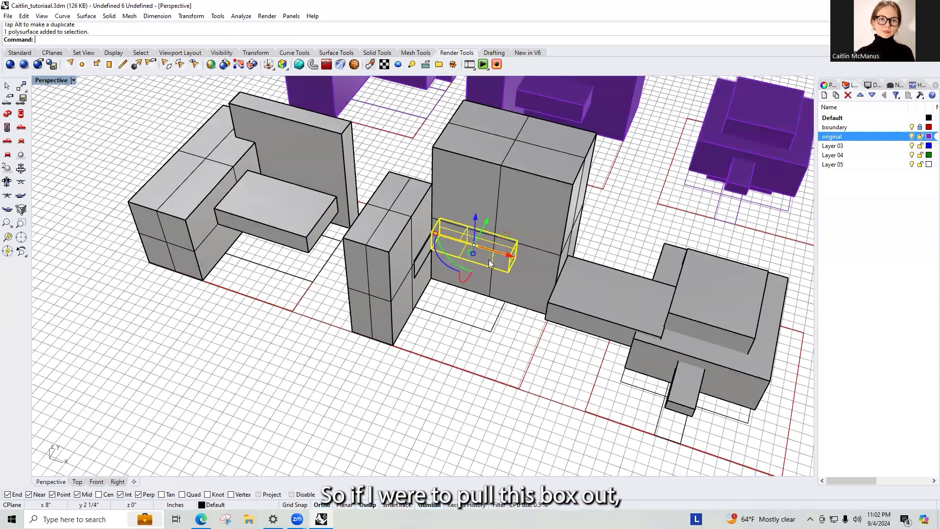
pyautogui.hotkey('ctrl', 'z')
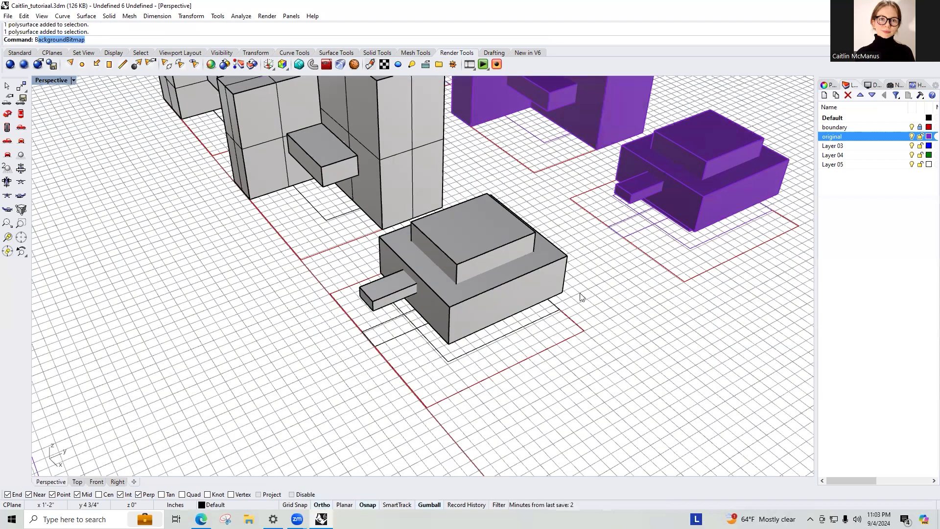
# Use BooleanSplit on the third gray model's wide base block, with the upper block as the cutting object
pyautogui.write('ooleanSplit')
pyautogui.press('Return')
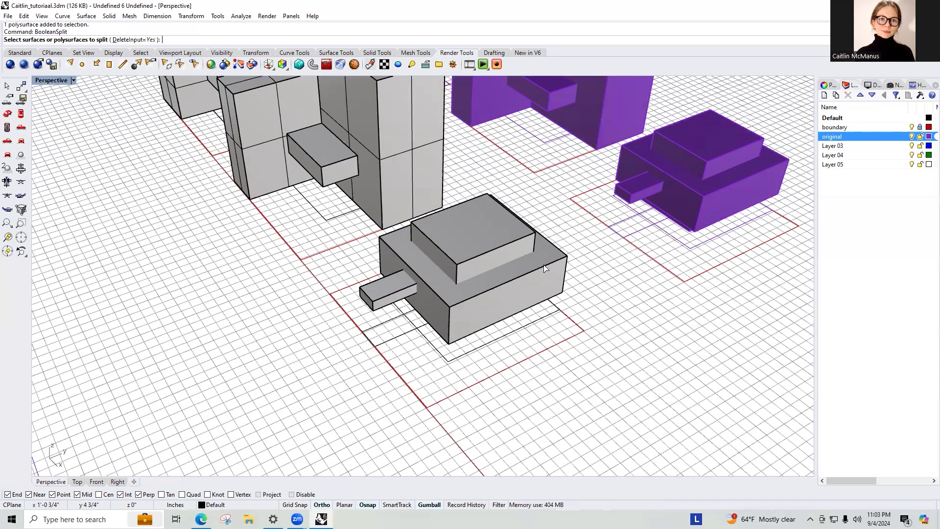
pyautogui.click(526, 252)
pyautogui.press('Return')
pyautogui.click(529, 253)
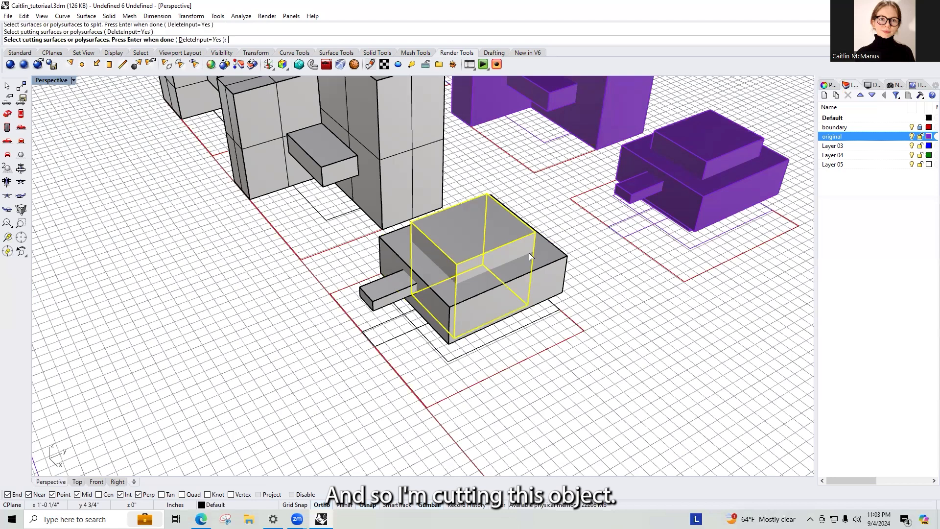
pyautogui.press('Return')
# Lift the third gray model's base block above the upper block to inspect its opening, and undo the move
pyautogui.click(465, 252)
pyautogui.keyDown('shift'); pyautogui.click(538, 281); pyautogui.keyUp('shift')
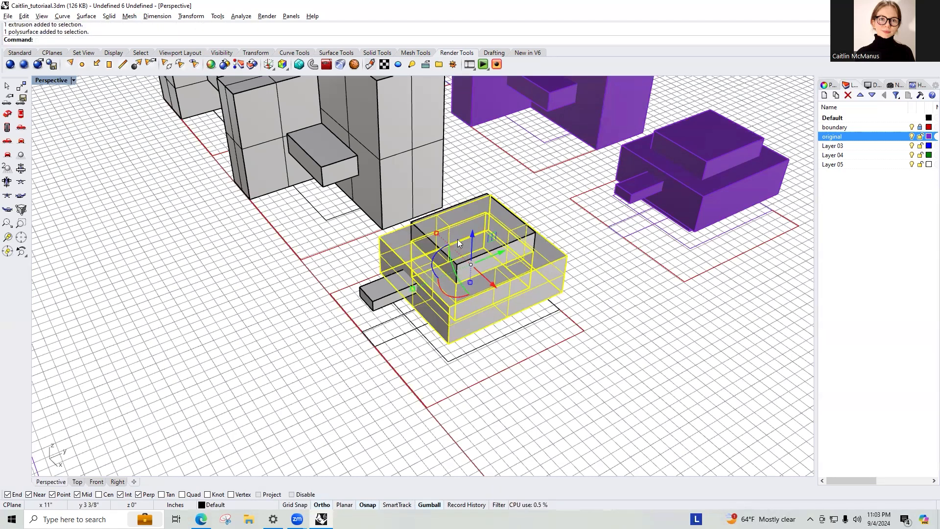
pyautogui.moveTo(474, 236); pyautogui.dragTo(477, 128)
pyautogui.scroll(5, 470, 139)
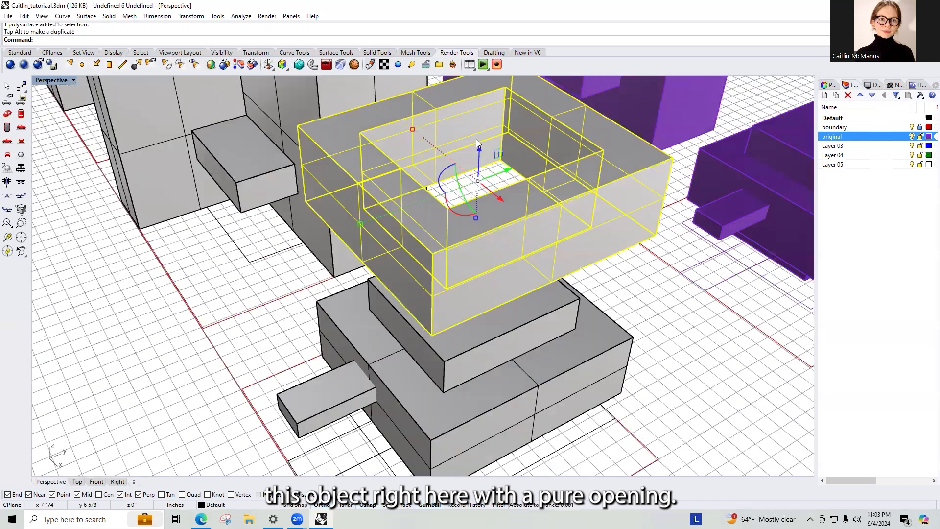
pyautogui.scroll(-2, 588, 268)
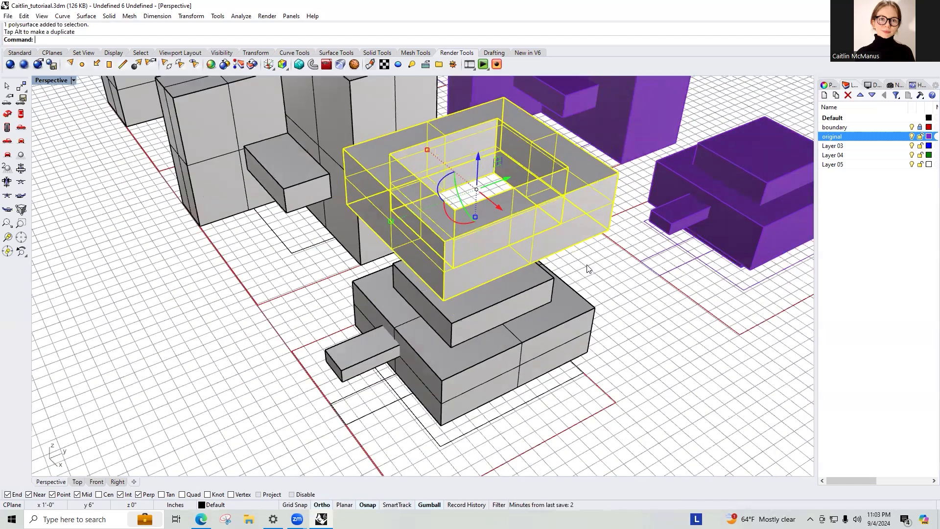
pyautogui.hotkey('ctrl', 'z')
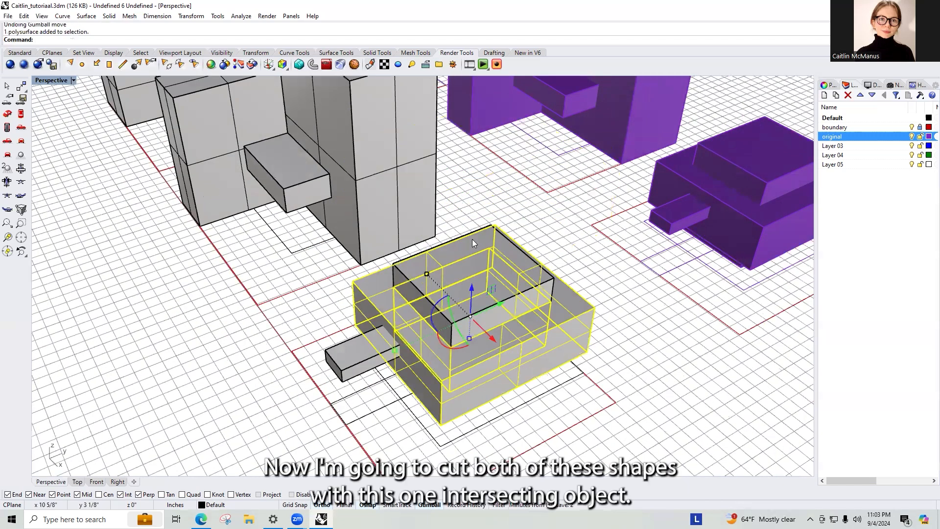
# Use BooleanSplit on the third gray model's base block and upper block, with the narrow horizontal bar as the cutting object
pyautogui.keyDown('shift'); pyautogui.click(464, 242); pyautogui.keyUp('shift')
pyautogui.write('Boole')
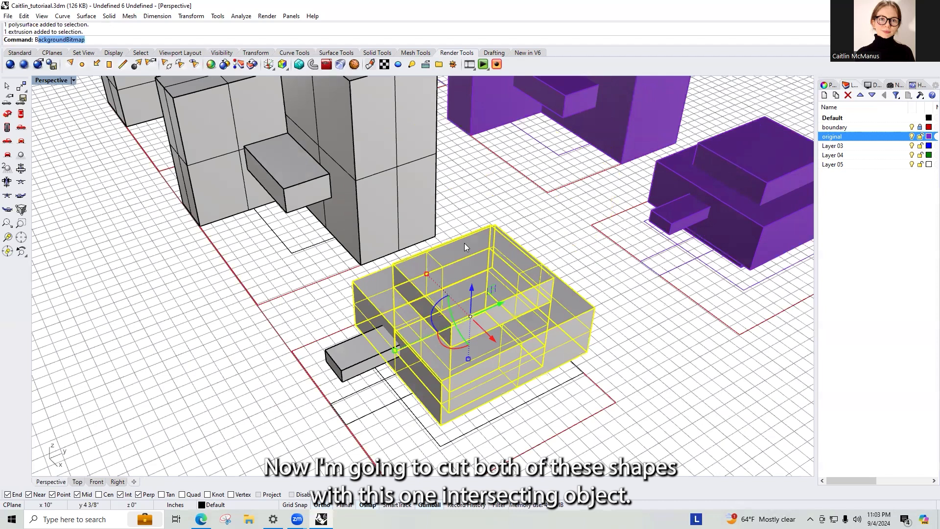
pyautogui.press('Return')
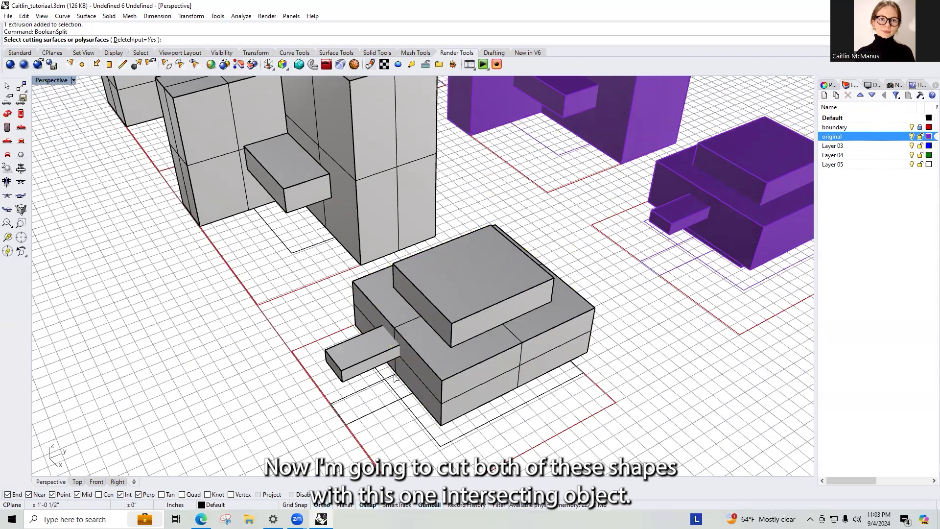
pyautogui.click(376, 351)
pyautogui.press('Return')
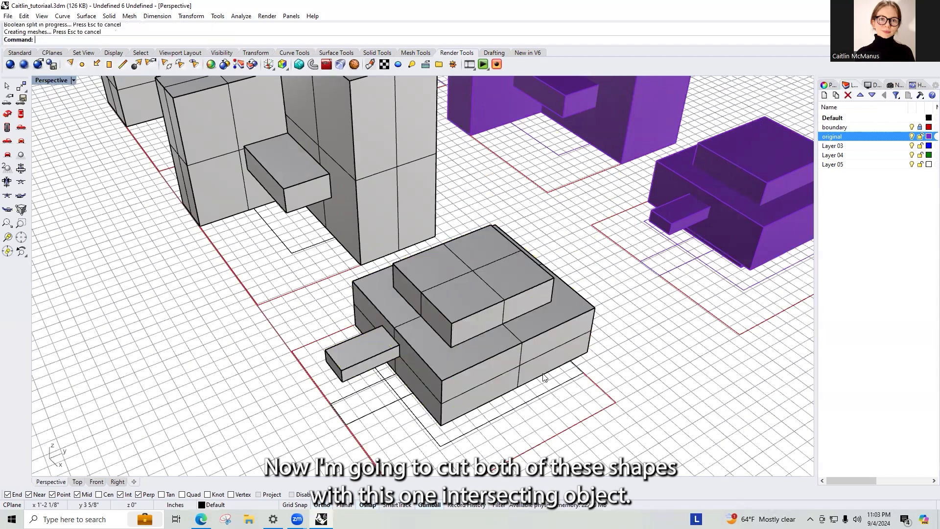
# Lift the third gray model's upper block and base block in turn to inspect their cuts, undoing each move
pyautogui.click(484, 295)
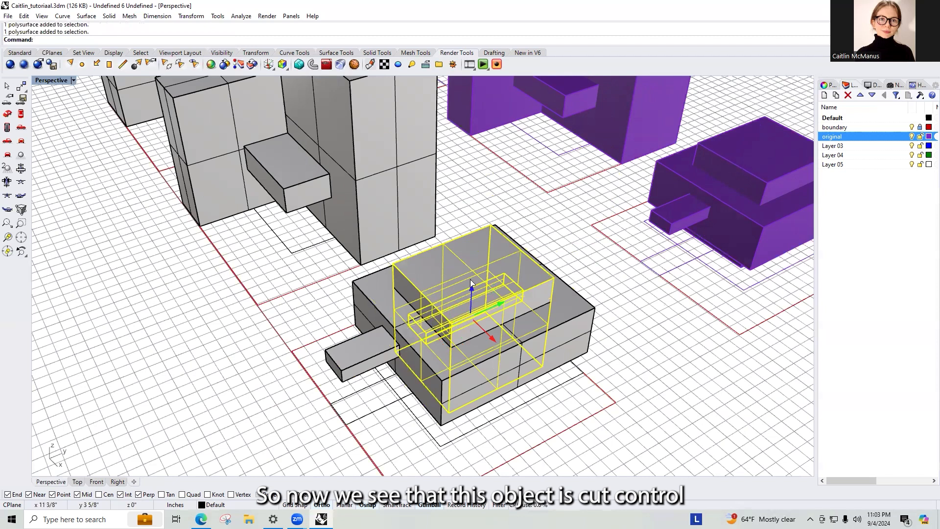
pyautogui.moveTo(470, 289); pyautogui.dragTo(471, 135)
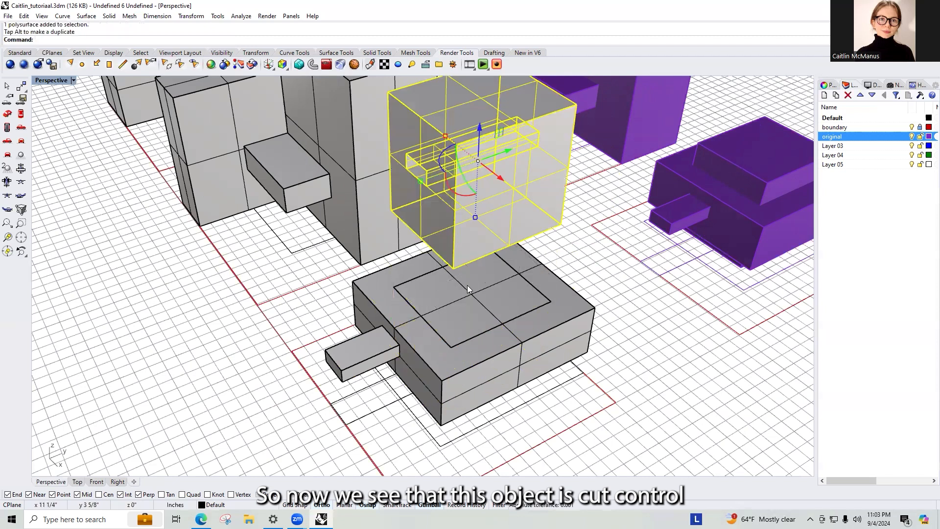
pyautogui.hotkey('ctrl', 'z')
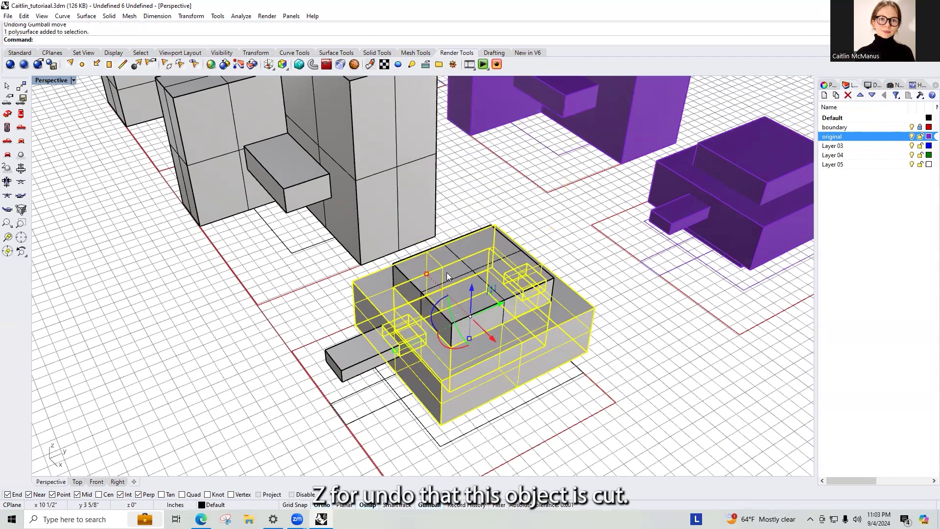
pyautogui.moveTo(474, 292); pyautogui.dragTo(473, 138)
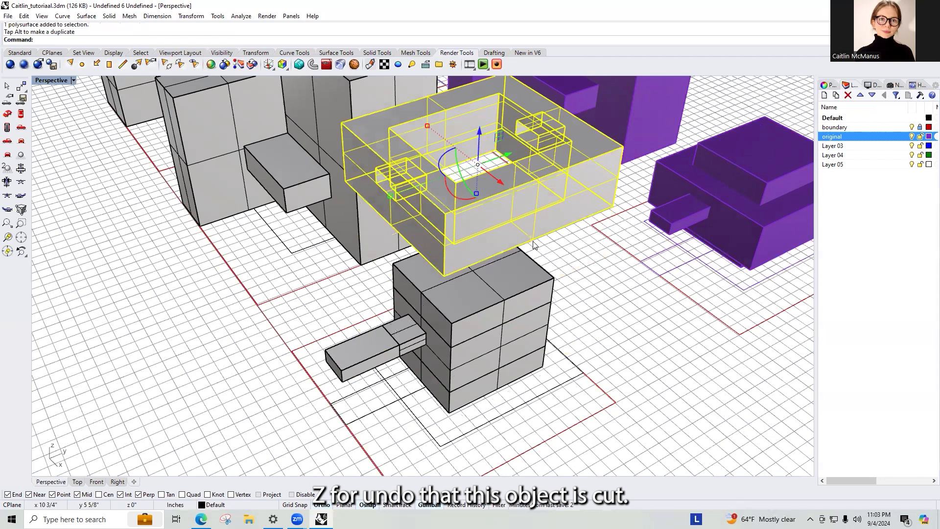
pyautogui.moveTo(625, 222); pyautogui.dragTo(612, 243, button='right')
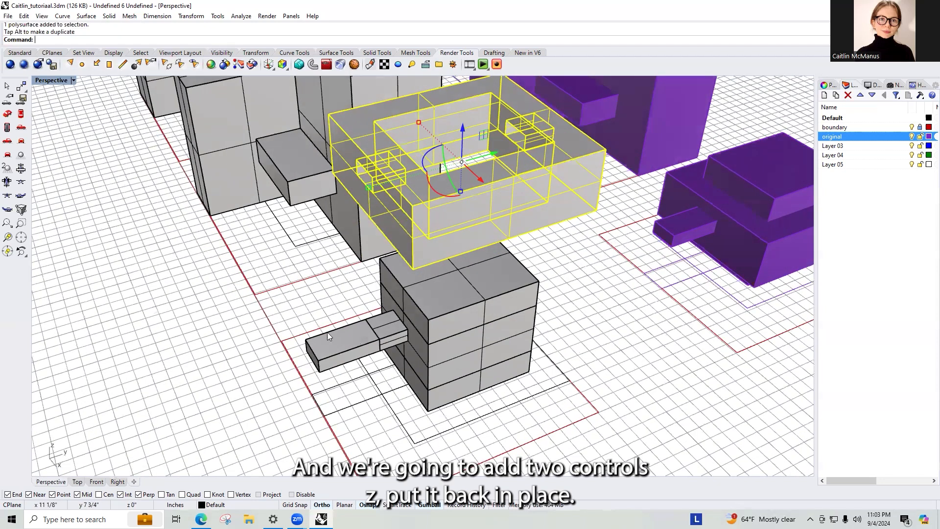
pyautogui.hotkey('ctrl', 'z')
# Lift the third gray model's narrow horizontal bar to check it for cuts, undo the move, and clear the selection
pyautogui.click(374, 323)
pyautogui.moveTo(421, 293); pyautogui.dragTo(431, 149)
pyautogui.hotkey('ctrl', 'z')
pyautogui.click(619, 391)
pyautogui.scroll(-2, 532, 278)
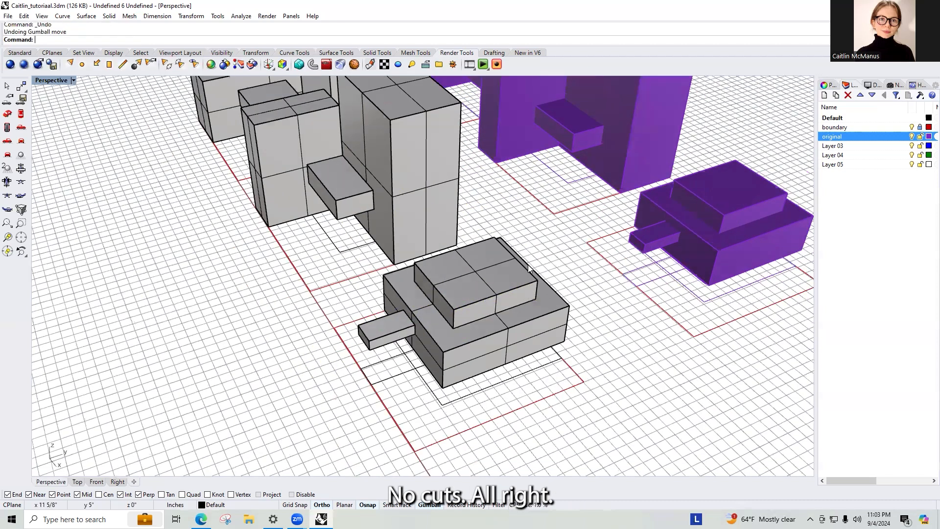
# Use BooleanSplit on the base block of the other group's first gray model, with the upright slab and horizontal bar as cutting objects
pyautogui.scroll(-5, 531, 269)
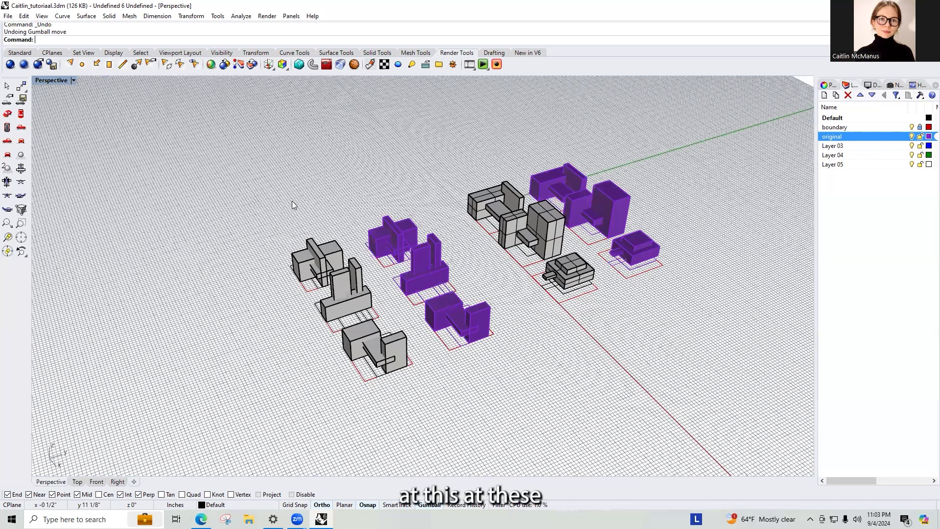
pyautogui.scroll(3, 269, 232)
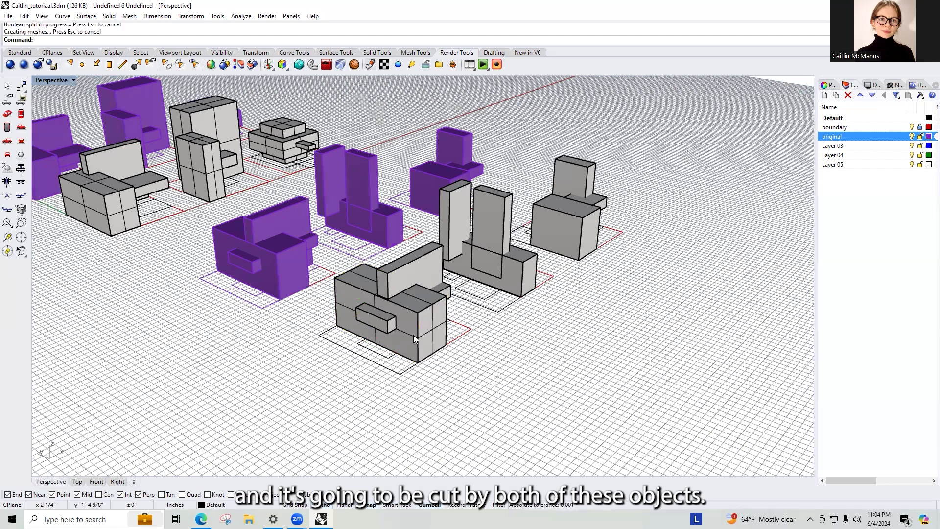
# Use BooleanSplit on the base block of the neighbouring gray model, with its two upright slabs as cutting objects
pyautogui.click(413, 335)
pyautogui.scroll(3, 433, 309)
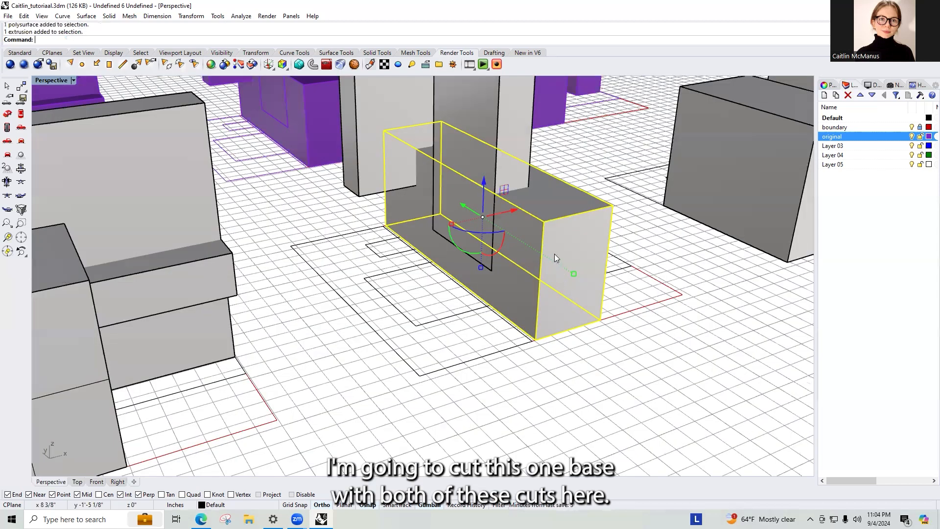
pyautogui.scroll(-3, 554, 253)
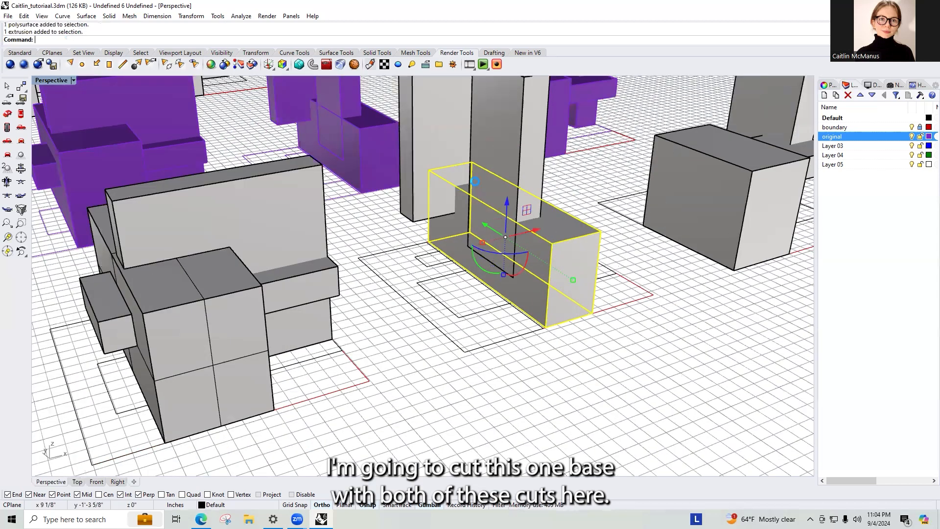
pyautogui.click(630, 368)
pyautogui.moveTo(628, 284); pyautogui.dragTo(563, 292, button='right')
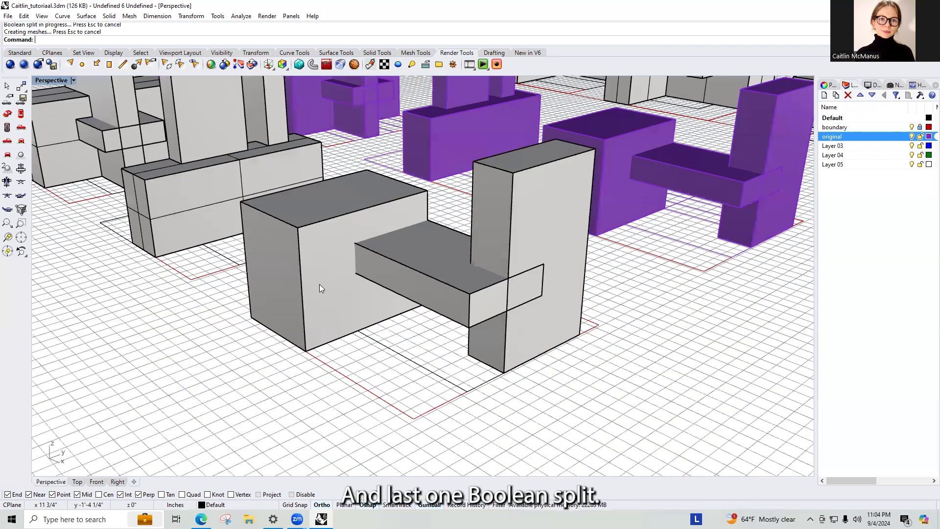
# Try to BooleanSplit the box and upright slab of the gray model bridged by a horizontal bar, and undo the attempt
pyautogui.click(319, 288)
pyautogui.write('Boo')
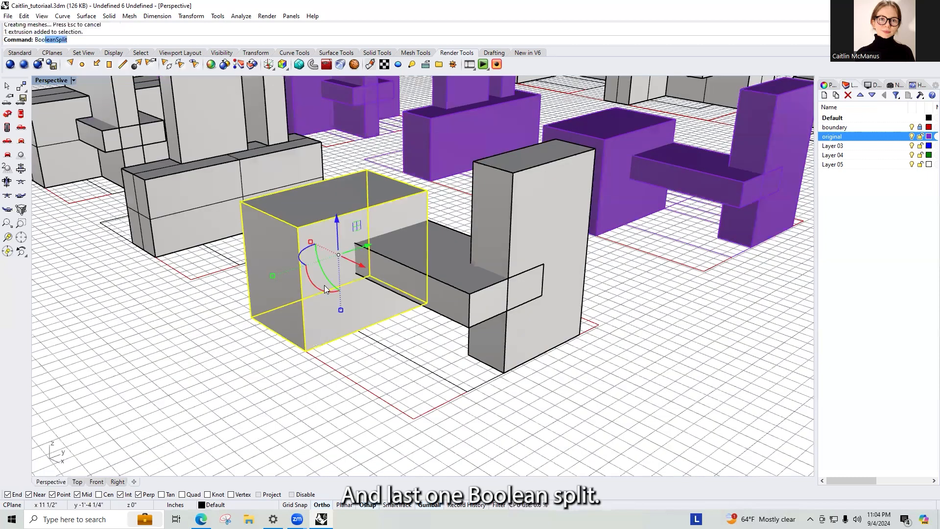
pyautogui.write('le')
pyautogui.press('Return')
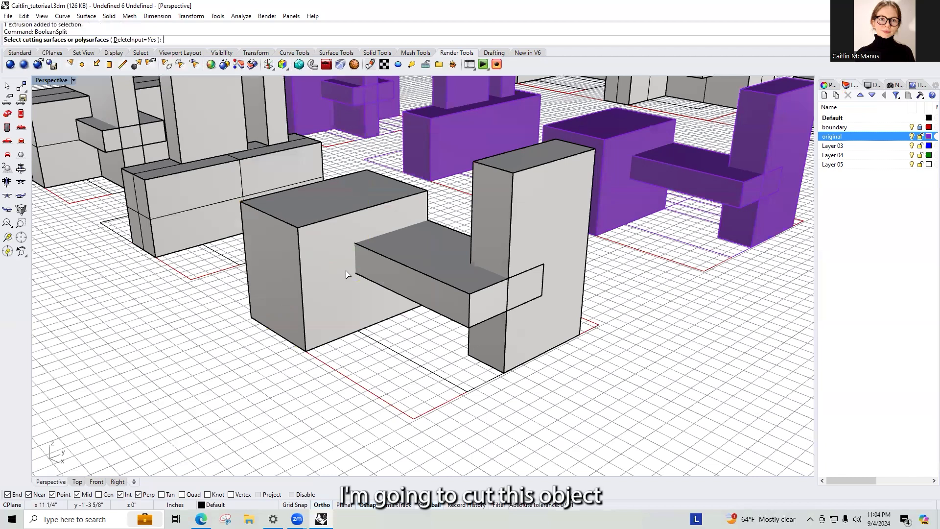
pyautogui.click(356, 225)
pyautogui.click(567, 216)
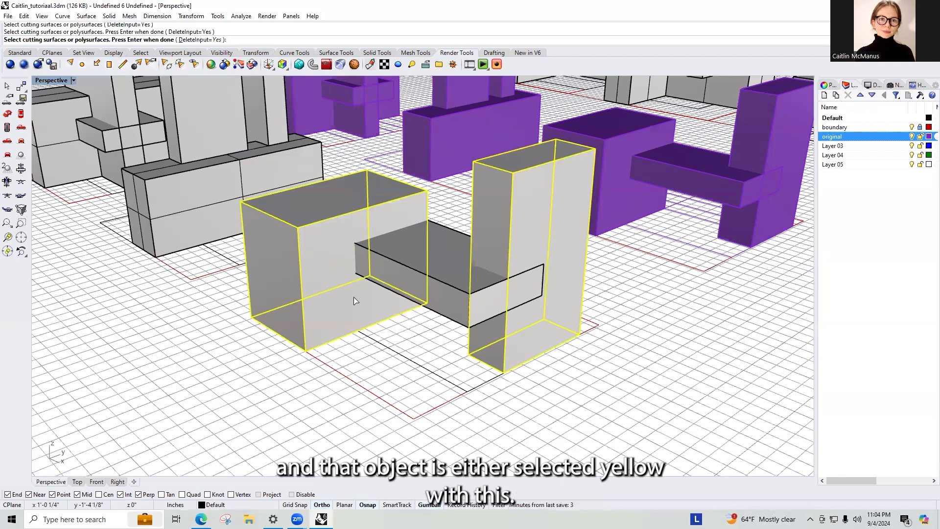
pyautogui.press('Return')
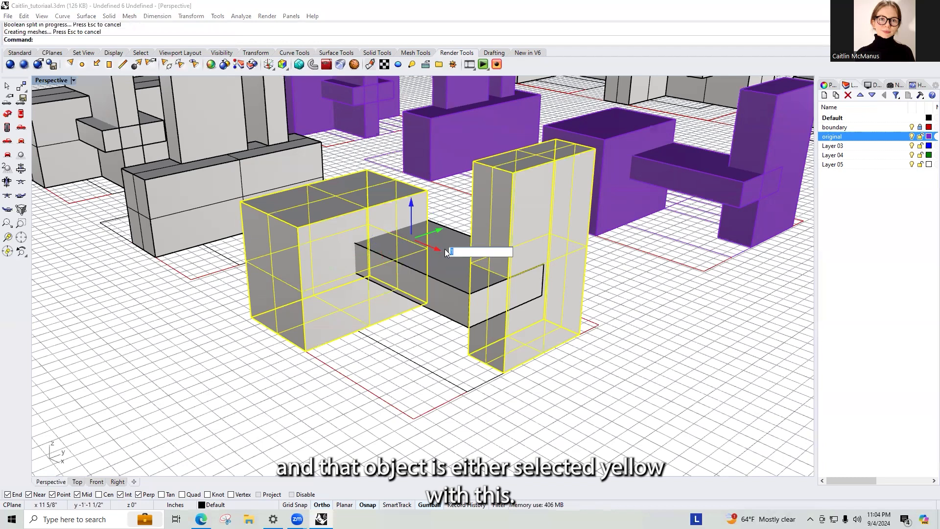
pyautogui.hotkey('ctrl', 'z')
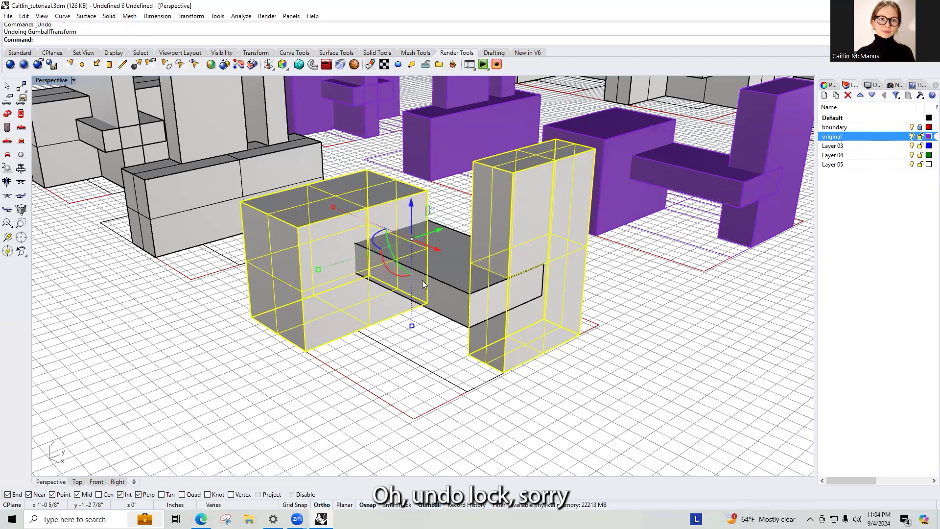
pyautogui.click(567, 428)
# Use BooleanSplit on the bridged gray model's box and upright slab, with the horizontal bar between them as the cutting object
pyautogui.write('BooleanSplit')
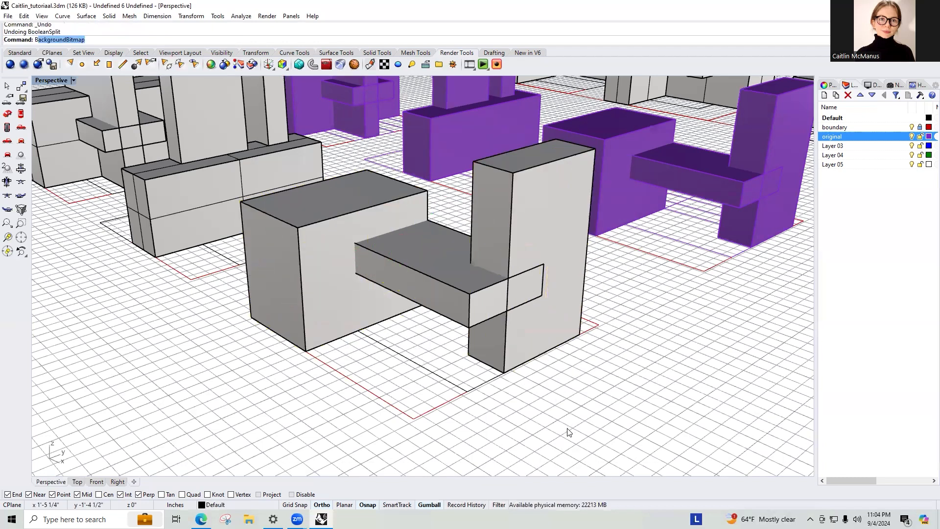
pyautogui.press('Return')
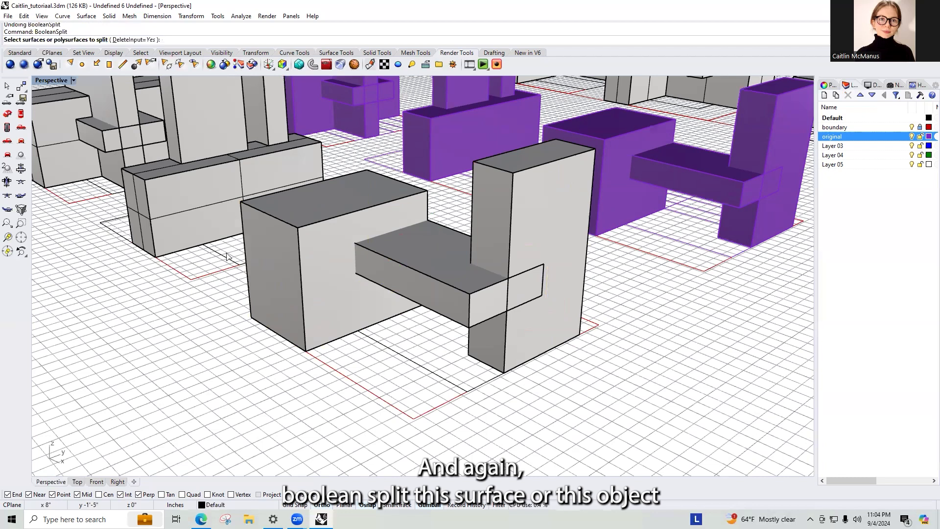
pyautogui.click(354, 283)
pyautogui.click(526, 227)
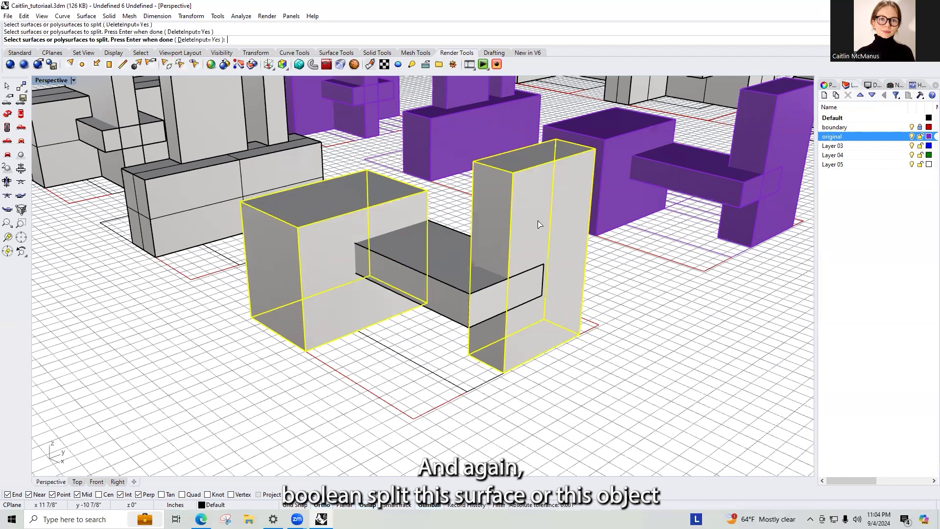
pyautogui.press('Return')
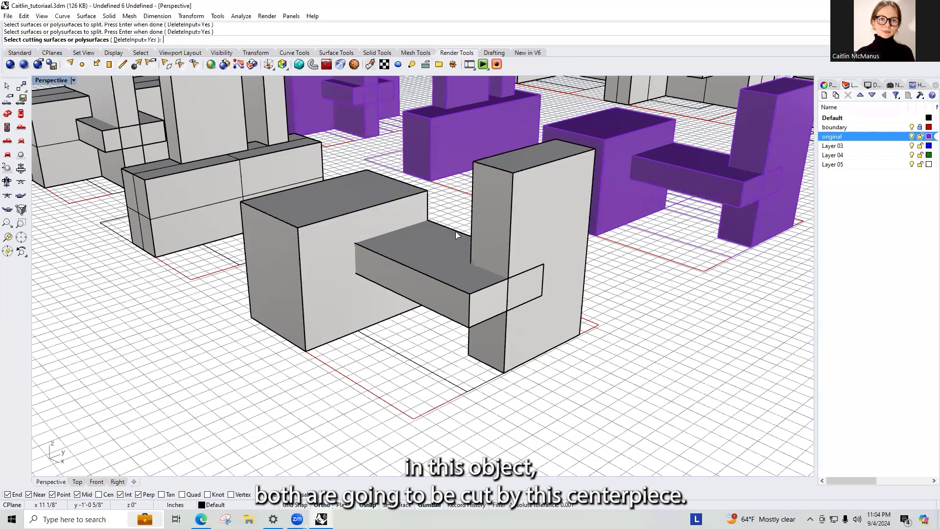
pyautogui.press('Return')
pyautogui.click(517, 226)
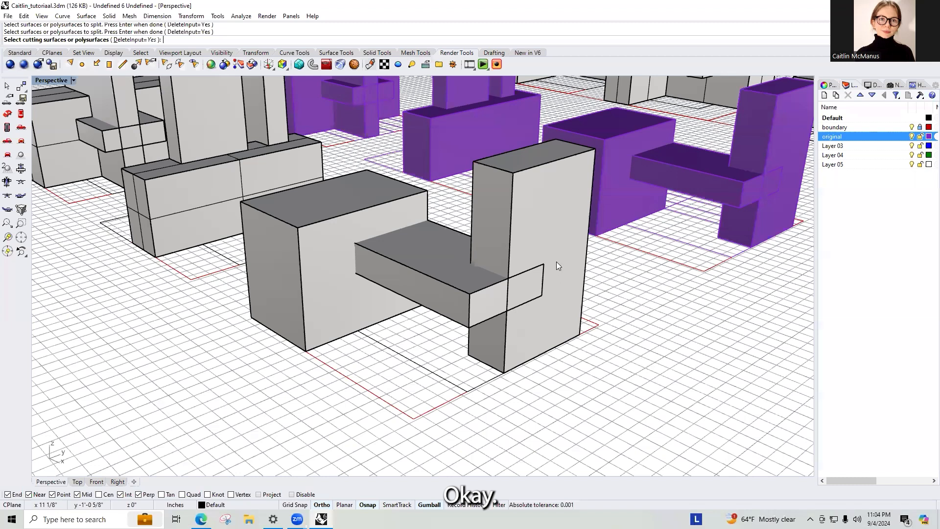
# Move the bridged model's upright slab and box aside in turn to inspect their cuts, undoing each move
pyautogui.moveTo(560, 265); pyautogui.dragTo(658, 314)
pyautogui.click(742, 406)
pyautogui.hotkey('ctrl', 'z')
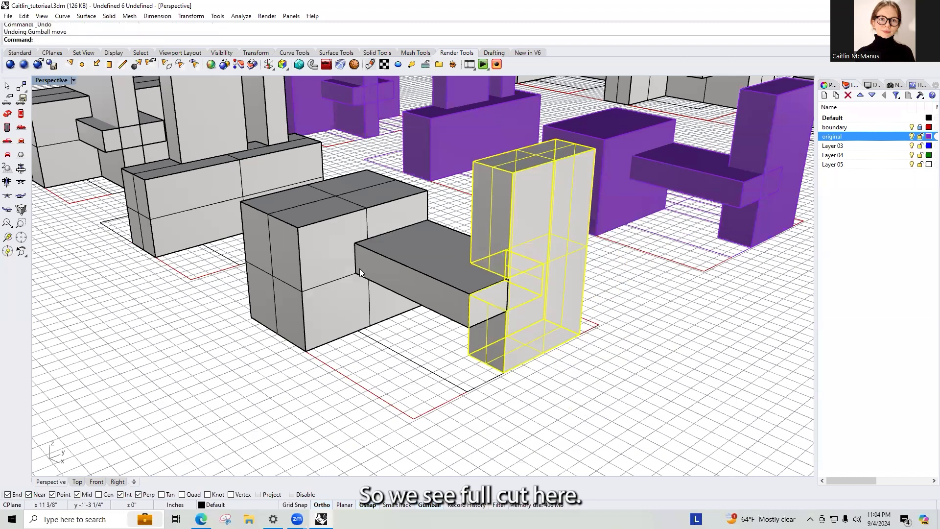
pyautogui.click(331, 228)
pyautogui.moveTo(362, 265); pyautogui.dragTo(297, 240)
pyautogui.click(228, 341)
pyautogui.hotkey('ctrl', 'z')
# Select the bridged model's horizontal bar and the piece embedded in the upright slab to check that they are separate objects
pyautogui.click(441, 265)
pyautogui.click(531, 305)
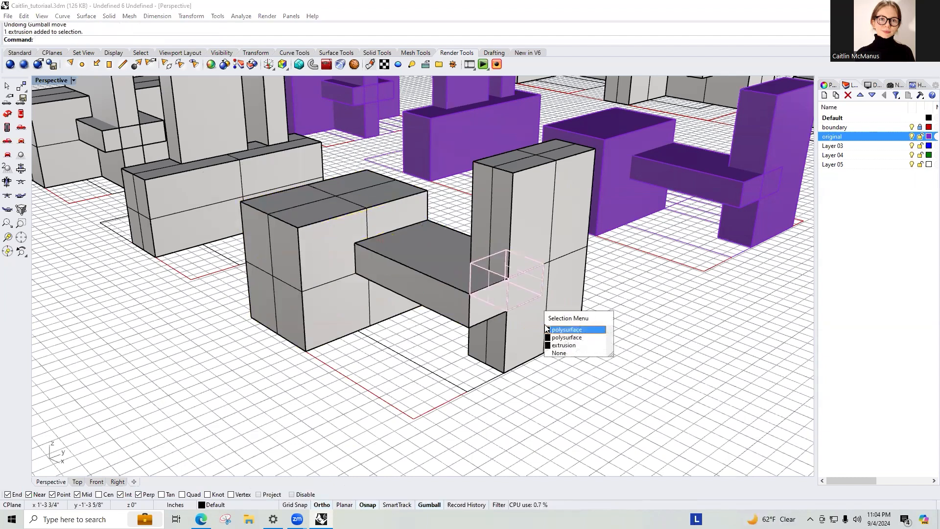
pyautogui.click(563, 329)
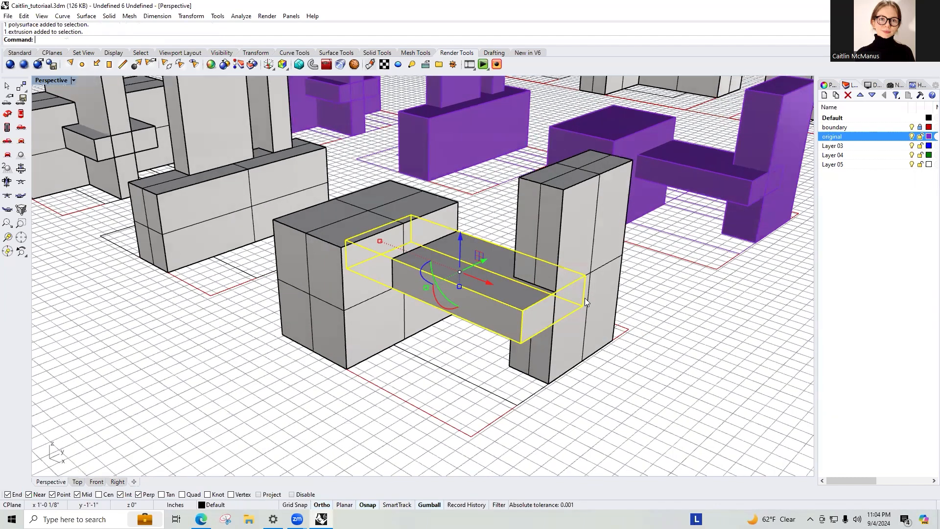
pyautogui.click(605, 320)
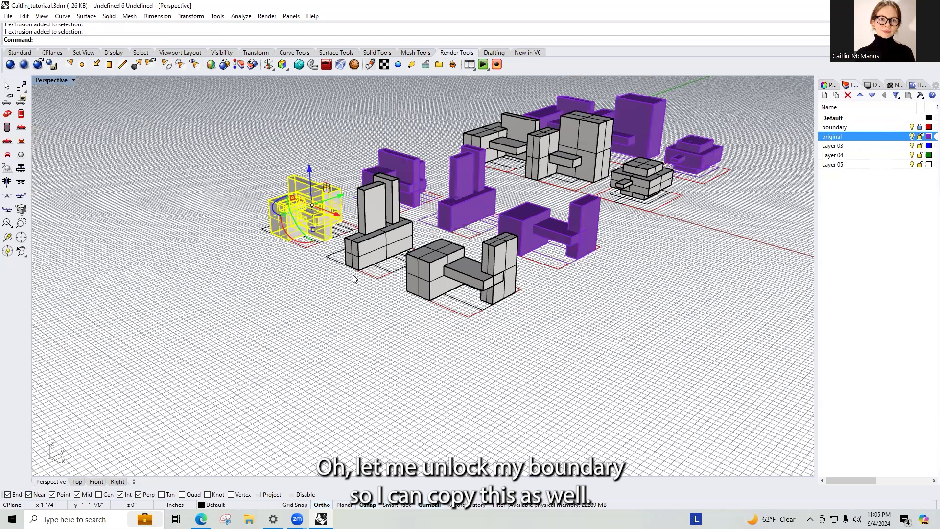
# Undo the last move and copy the first gray model together with its boundary curve to the empty area beside it
pyautogui.hotkey('ctrl', 'z')
pyautogui.click(303, 250)
pyautogui.scroll(4, 287, 204)
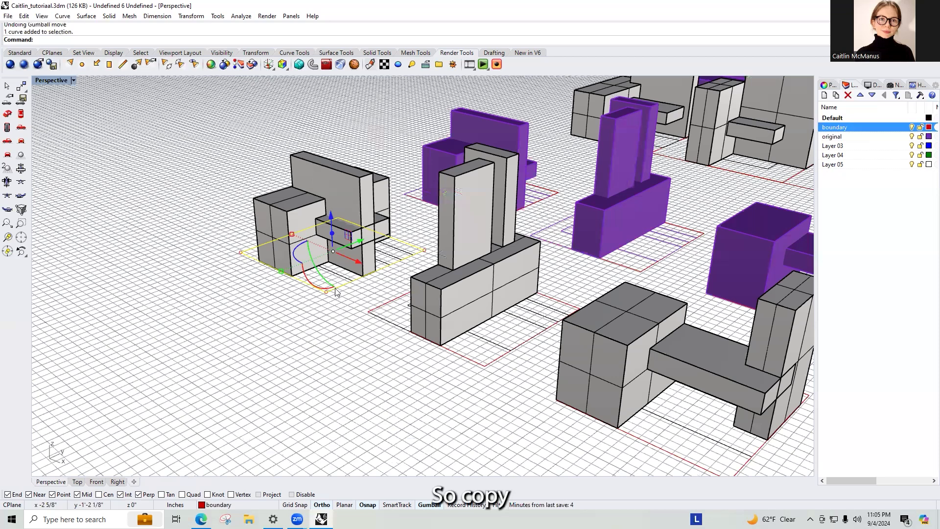
pyautogui.keyDown('shift'); pyautogui.click(338, 267); pyautogui.keyUp('shift')
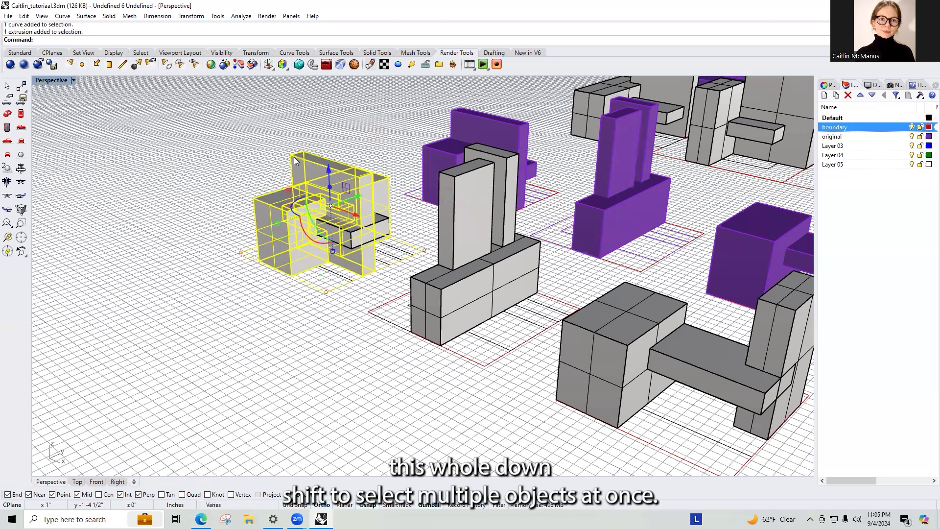
pyautogui.scroll(3, 392, 233)
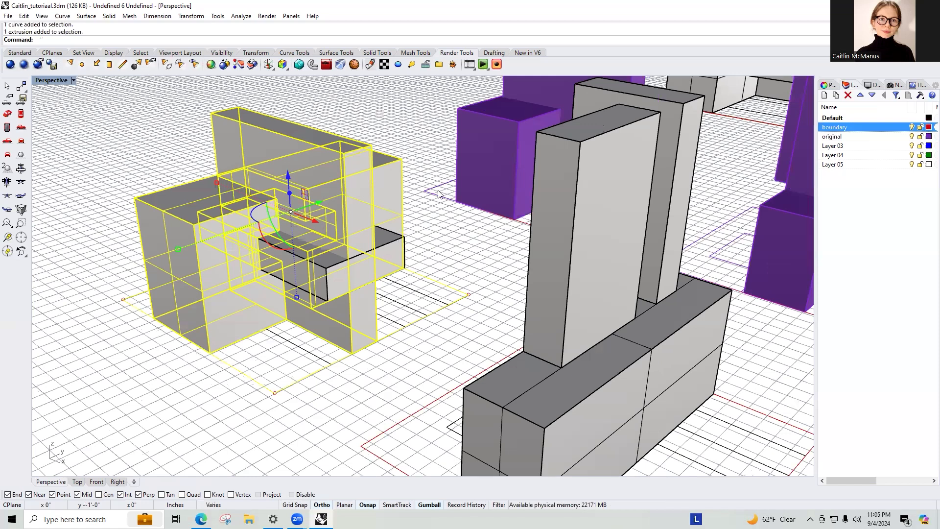
pyautogui.scroll(-5, 387, 188)
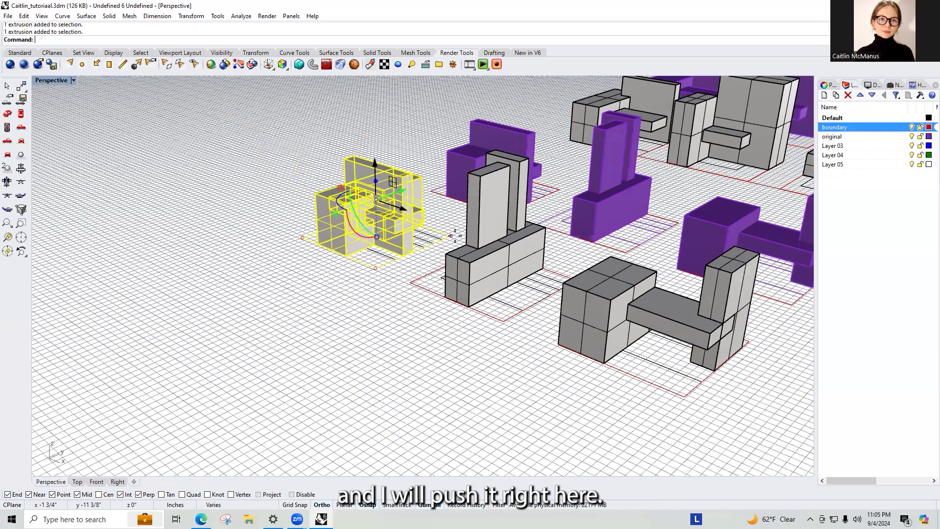
pyautogui.click(369, 326)
pyautogui.press('Return')
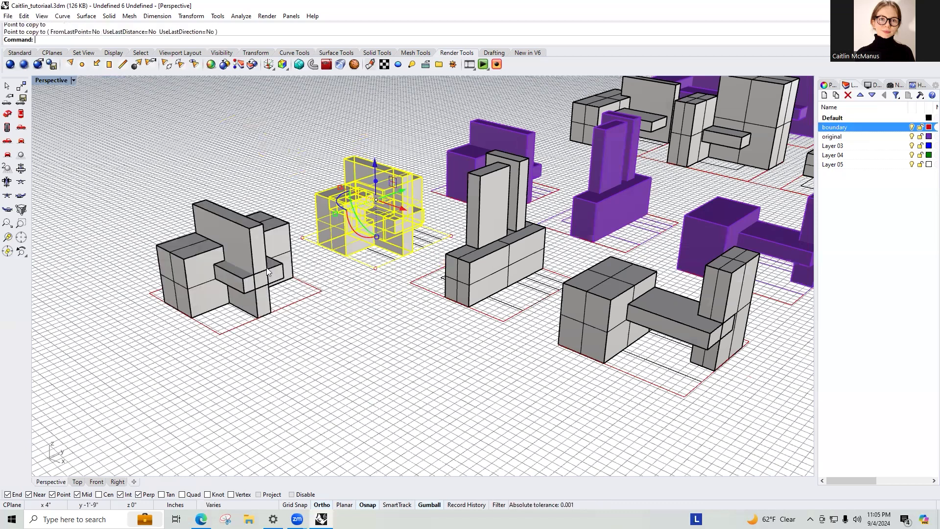
# Check the copied model's bar, block and slab, and delete the whole copy with its boundary
pyautogui.click(246, 249)
pyautogui.click(202, 261)
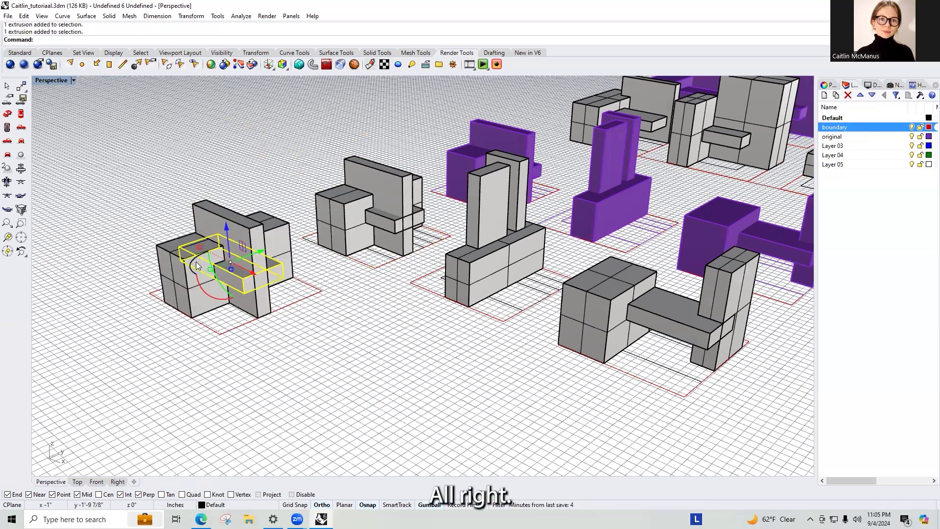
pyautogui.click(229, 222)
pyautogui.scroll(3, 227, 264)
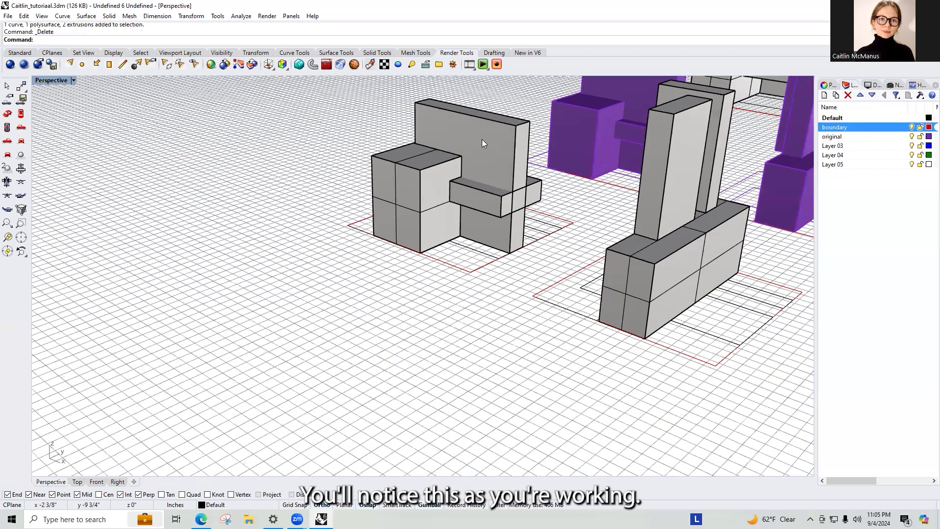
# Use BooleanSplit on the first gray model's tall slab, with the horizontal bar and the block as cutting objects, and accept the tolerance warning
pyautogui.click(483, 143)
pyautogui.write('Bo')
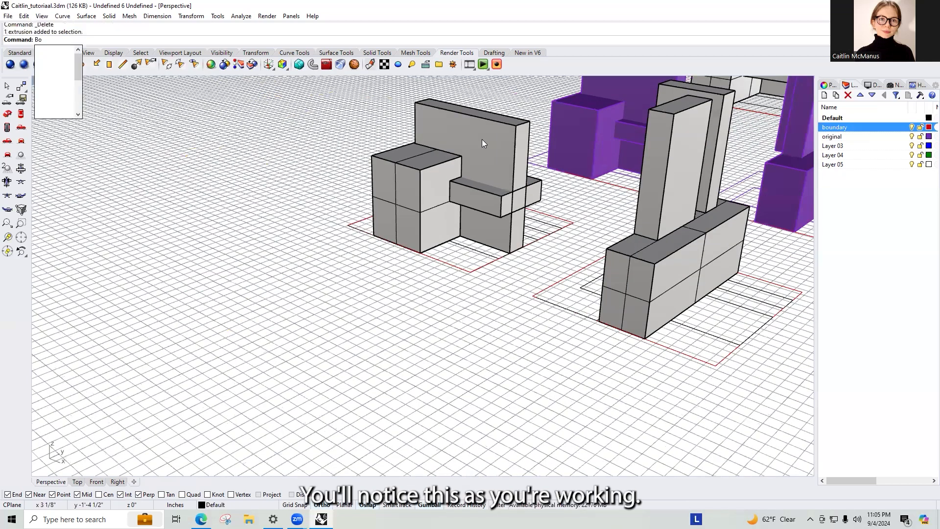
pyautogui.write('oleanSplit')
pyautogui.press('Return')
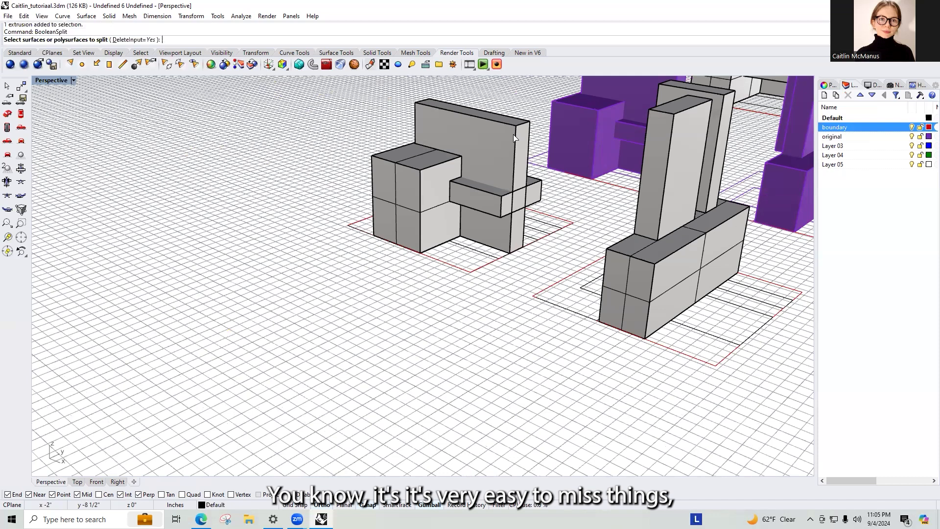
pyautogui.scroll(5, 515, 138)
pyautogui.moveTo(584, 258); pyautogui.dragTo(542, 240, button='right')
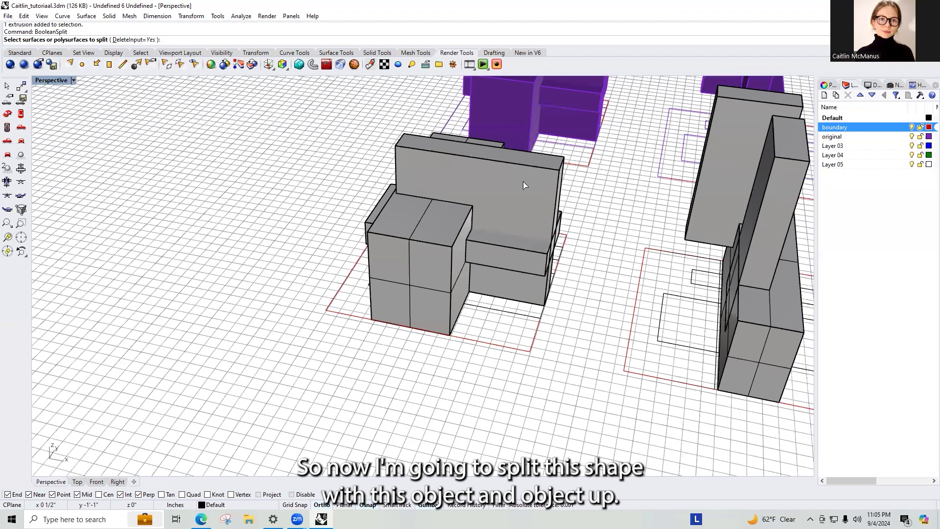
pyautogui.click(435, 238)
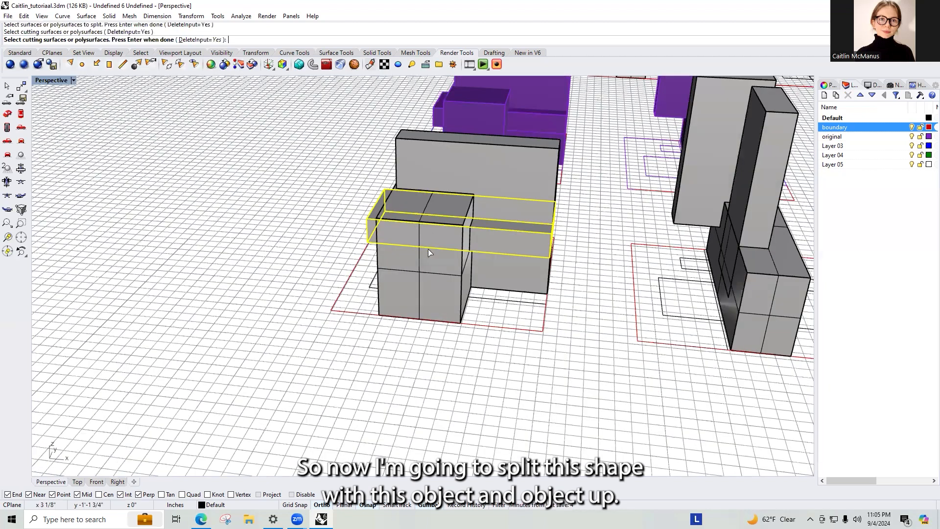
pyautogui.press('Return')
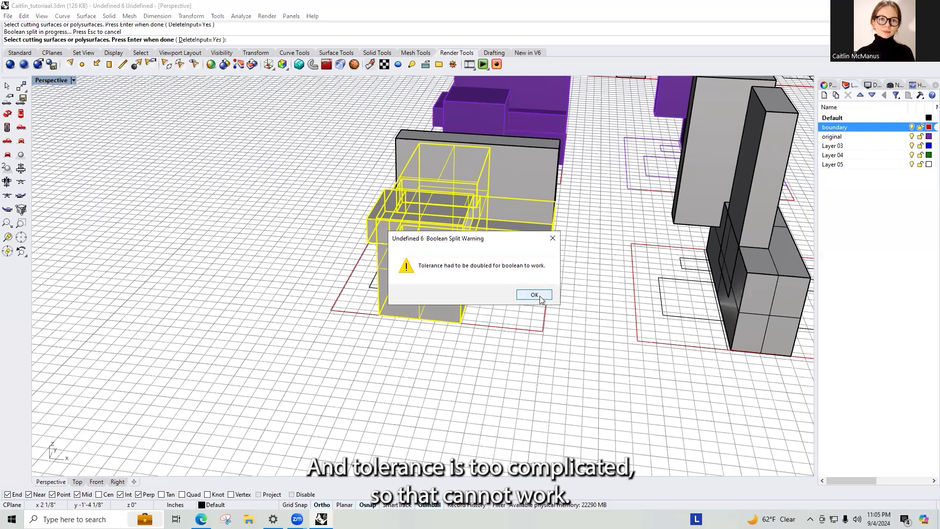
pyautogui.click(534, 295)
# Inspect the first gray model's block, and shorten the horizontal bar with Scale1D so it ends short of the slab's outer end
pyautogui.scroll(2, 506, 230)
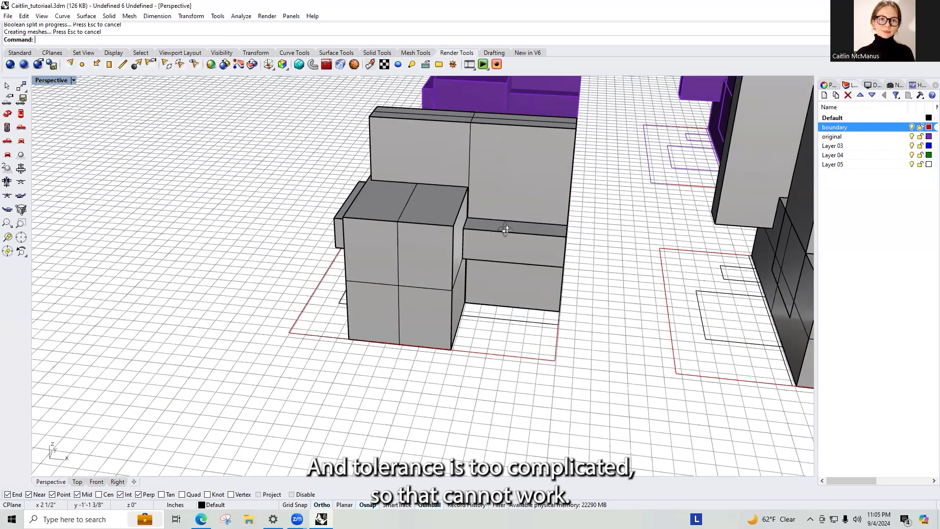
pyautogui.click(439, 191)
pyautogui.moveTo(438, 191); pyautogui.dragTo(544, 175, button='right')
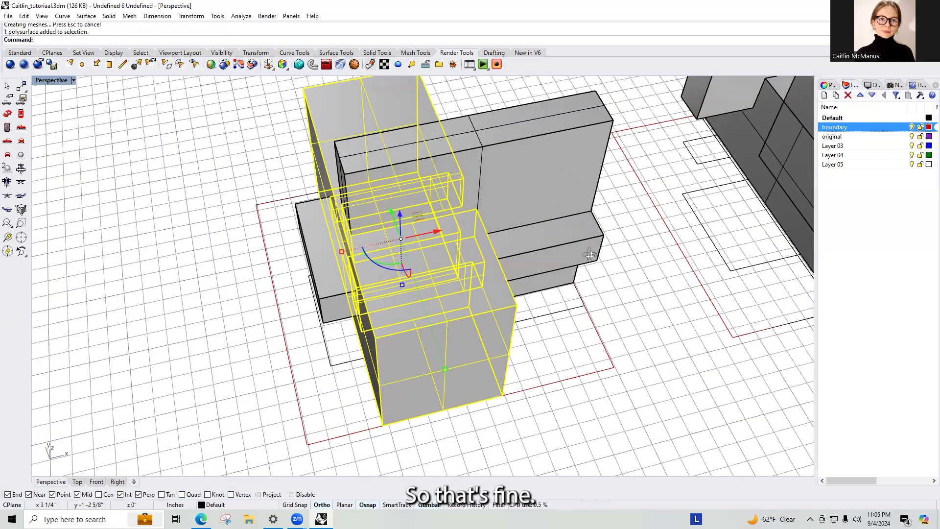
pyautogui.click(533, 290)
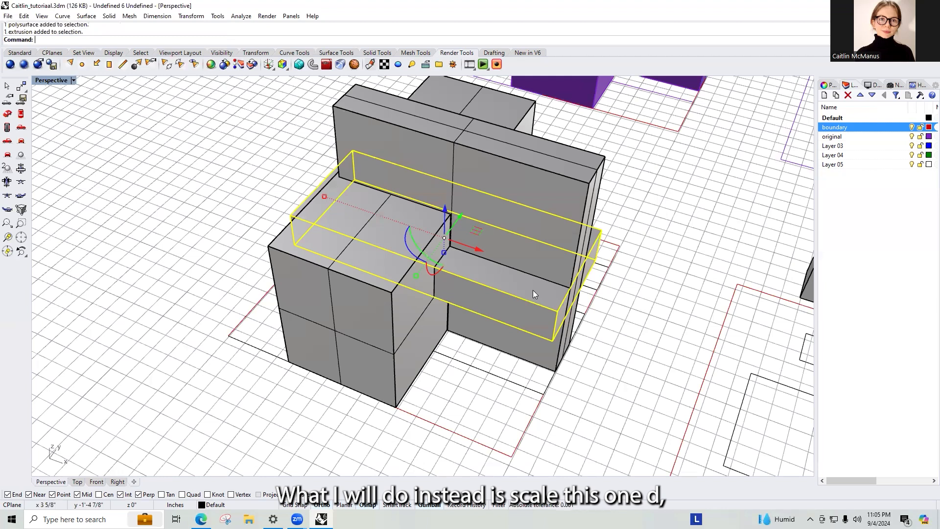
pyautogui.rightClick(533, 290)
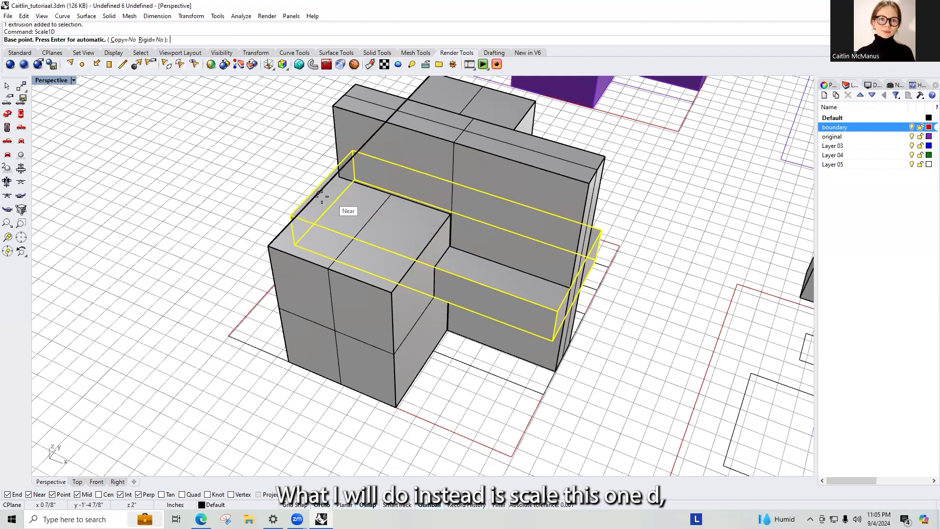
pyautogui.click(291, 216)
pyautogui.click(557, 311)
pyautogui.click(577, 301)
pyautogui.click(640, 327)
# Undo the Scale1D shortening of the first gray model's horizontal bar and delete the split slab piece enclosed by that bar
pyautogui.click(568, 267)
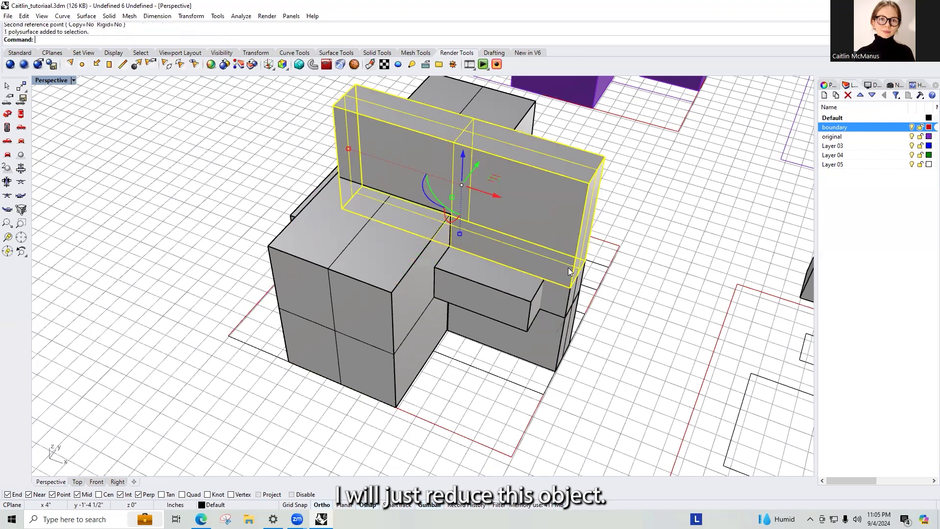
pyautogui.click(568, 293)
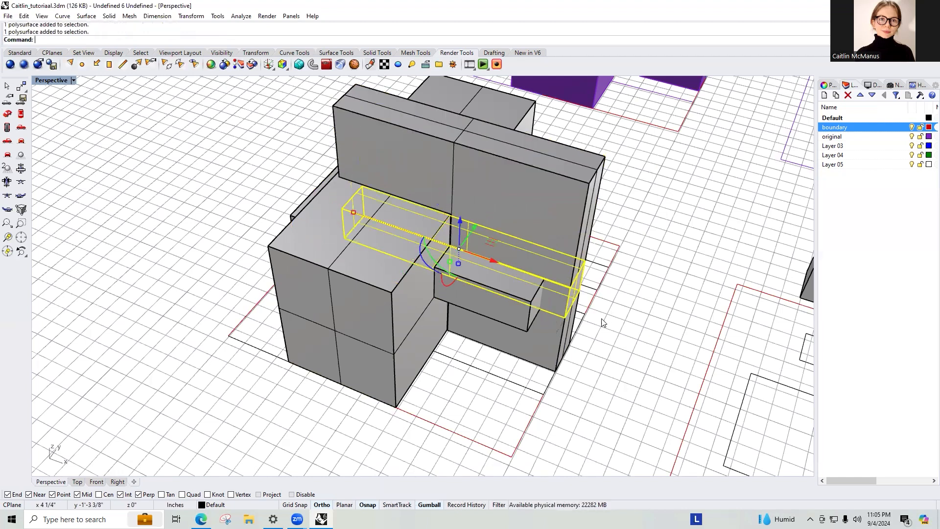
pyautogui.hotkey('ctrl', 'z')
pyautogui.press('Delete')
# Examine the first gray model's remaining slab pieces, bar and block from several angles, including from below
pyautogui.click(551, 278)
pyautogui.click(562, 243)
pyautogui.click(444, 284)
pyautogui.moveTo(444, 284); pyautogui.dragTo(553, 220, button='right')
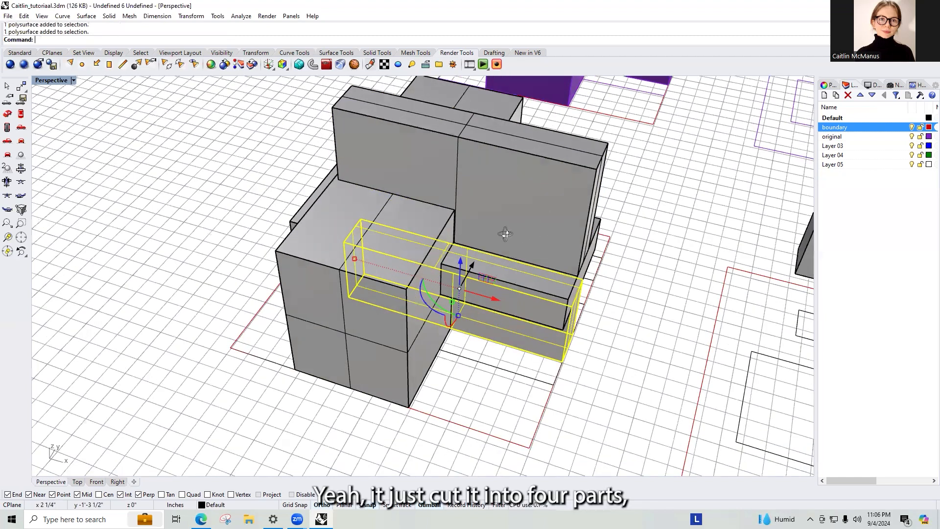
pyautogui.moveTo(431, 226); pyautogui.dragTo(563, 258, button='right')
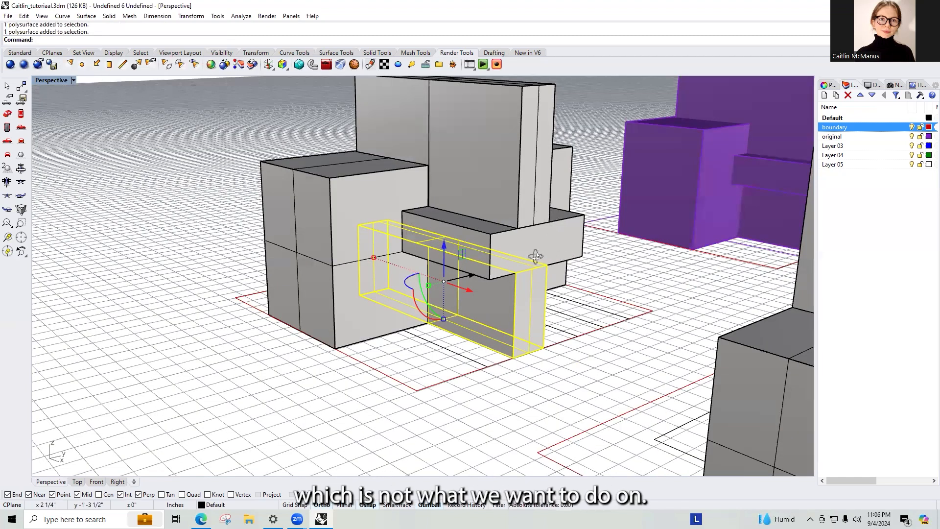
pyautogui.moveTo(526, 197); pyautogui.dragTo(580, 221, button='right')
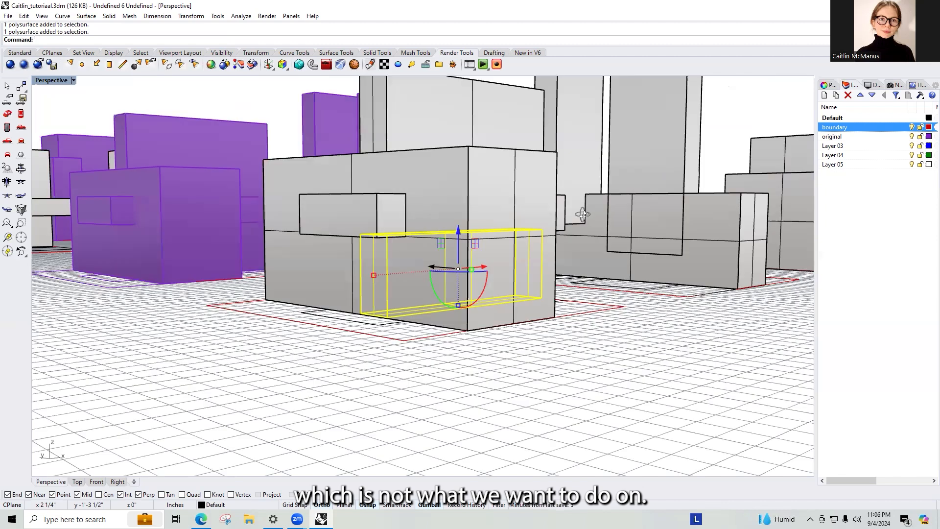
pyautogui.moveTo(440, 247); pyautogui.dragTo(420, 262, button='right')
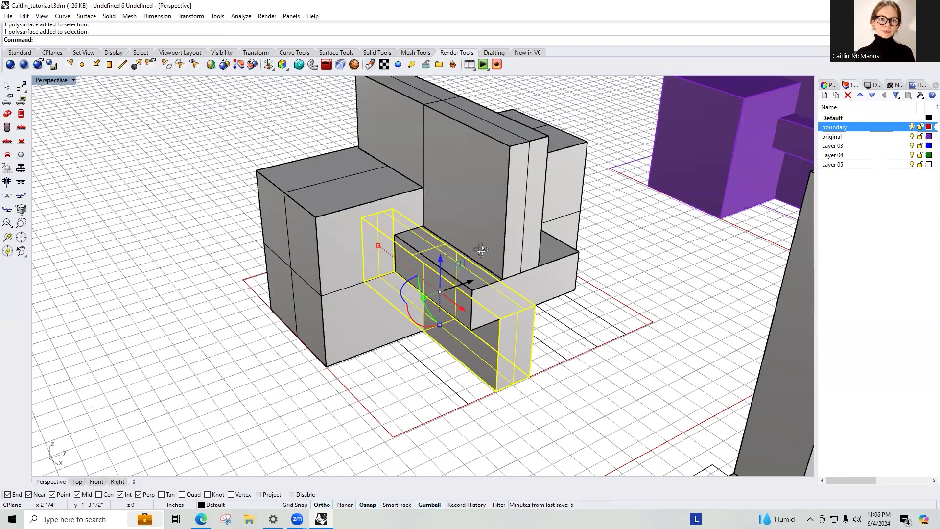
pyautogui.moveTo(559, 178); pyautogui.dragTo(561, 312, button='right')
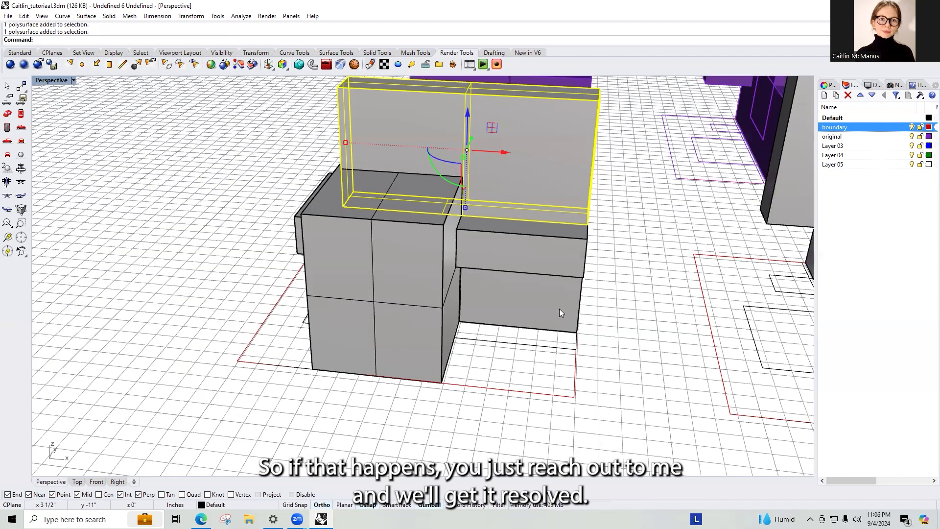
pyautogui.click(624, 262)
pyautogui.moveTo(621, 264); pyautogui.dragTo(555, 270, button='right')
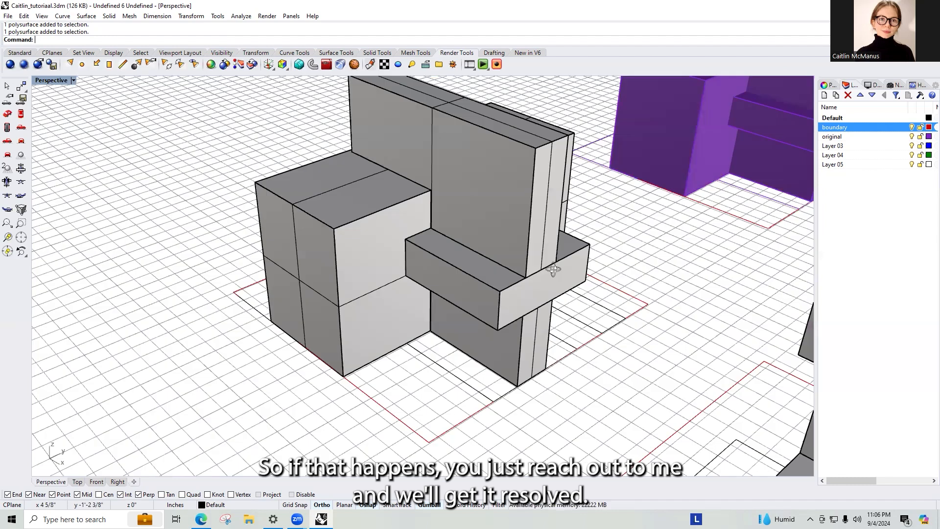
pyautogui.moveTo(577, 382); pyautogui.dragTo(481, 328, button='right')
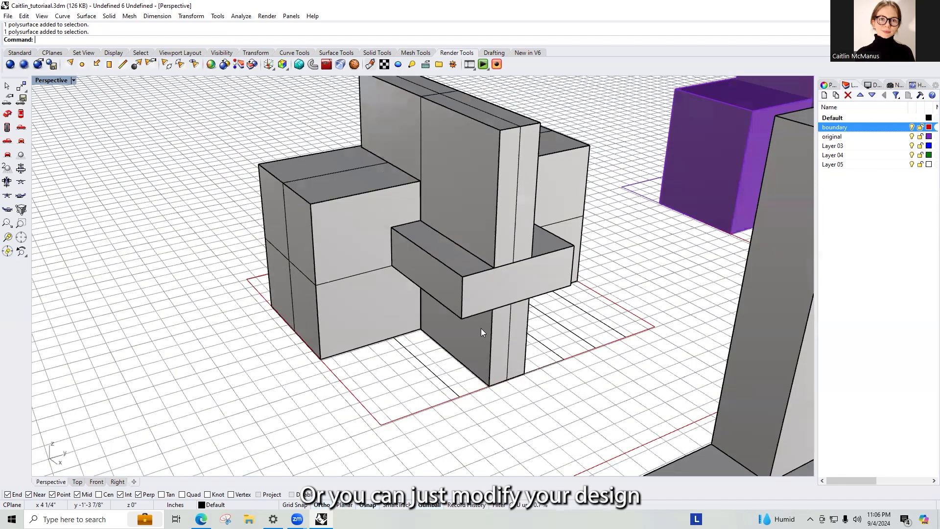
pyautogui.moveTo(511, 263); pyautogui.dragTo(548, 327, button='right')
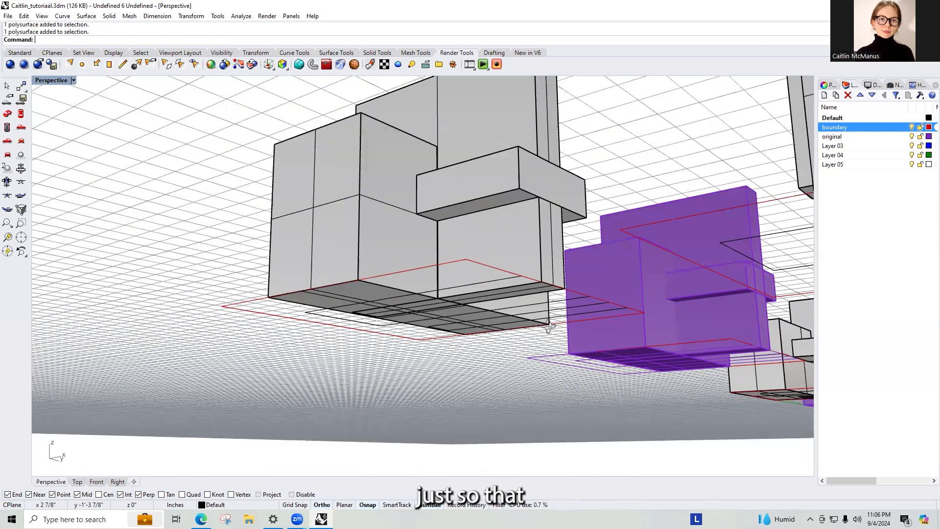
pyautogui.click(509, 214)
pyautogui.moveTo(509, 213); pyautogui.dragTo(394, 277, button='right')
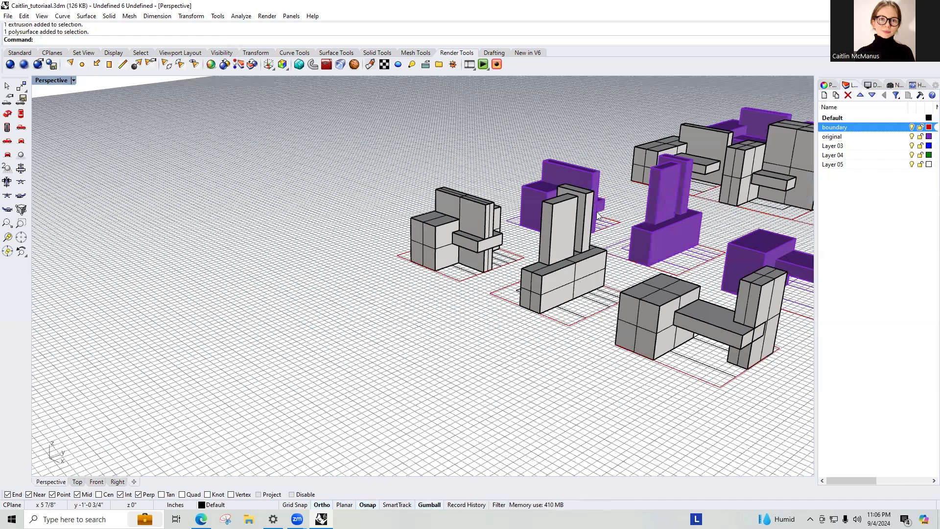
pyautogui.moveTo(459, 300); pyautogui.dragTo(377, 404, button='right')
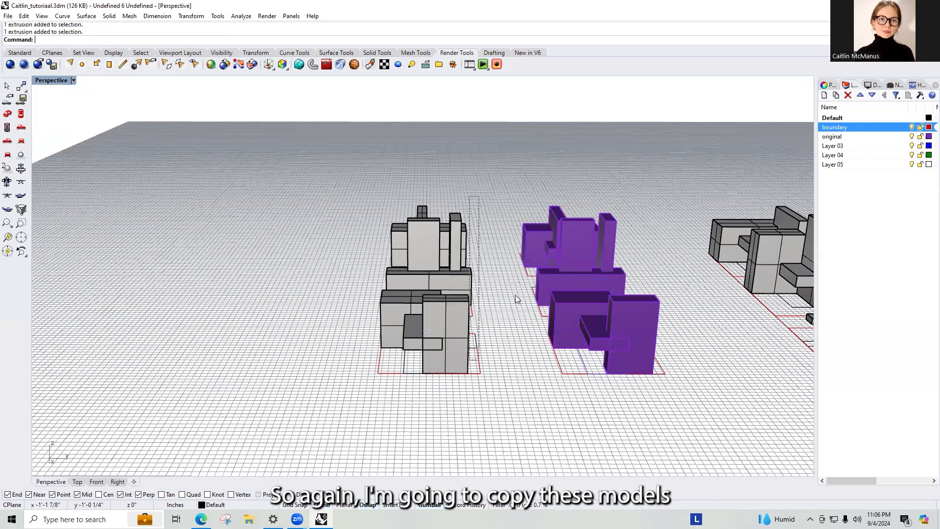
pyautogui.press('Return')
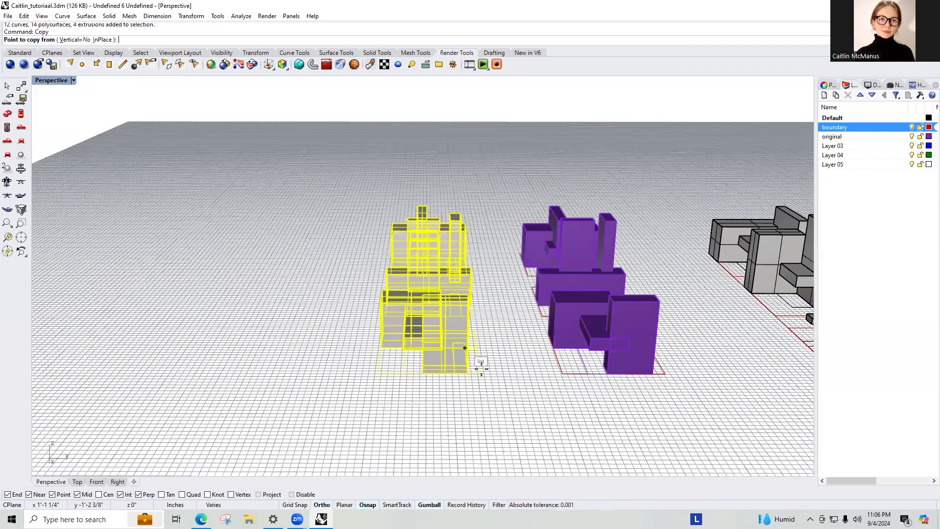
pyautogui.click(481, 373)
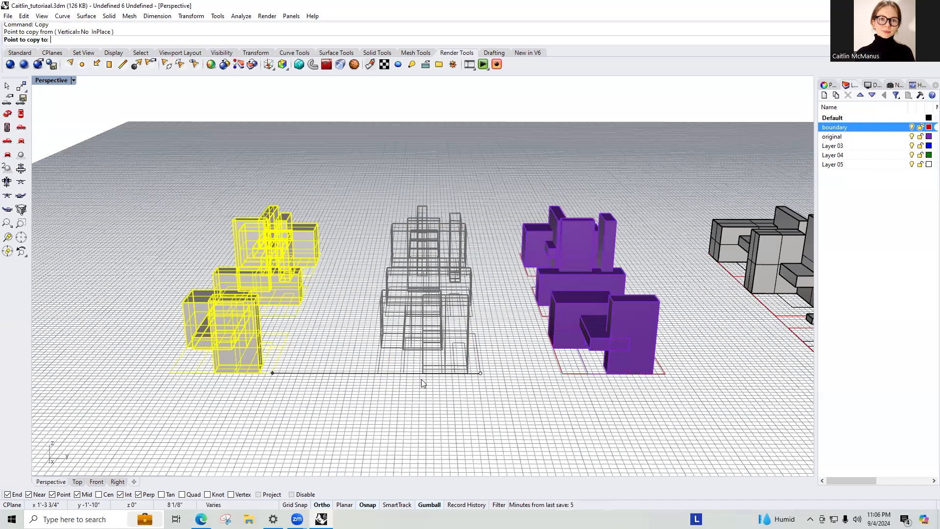
pyautogui.press('Escape')
pyautogui.press('Return')
pyautogui.click(480, 373)
pyautogui.press('Escape')
# Copy the final pieces of the front row's three gray models with their red boundaries to the empty area beside them
pyautogui.moveTo(480, 379); pyautogui.dragTo(433, 291, button='right')
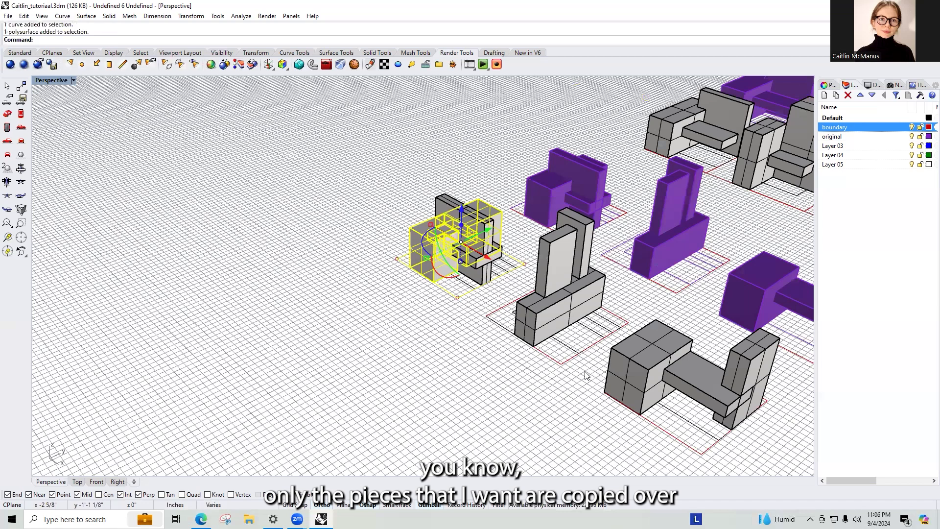
pyautogui.keyDown('shift'); pyautogui.click(548, 322); pyautogui.keyUp('shift')
pyautogui.keyDown('shift'); pyautogui.click(560, 247); pyautogui.keyUp('shift')
pyautogui.keyDown('shift'); pyautogui.click(580, 241); pyautogui.keyUp('shift')
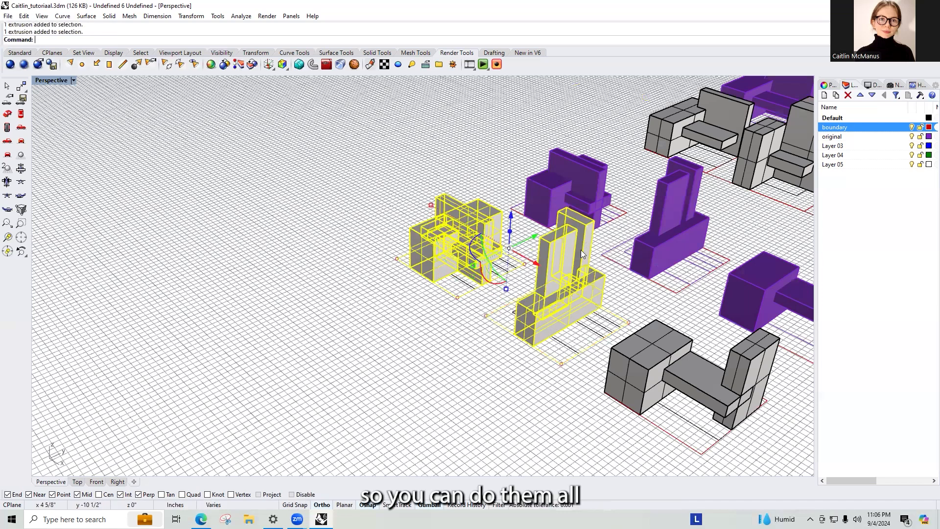
pyautogui.keyDown('shift'); pyautogui.click(644, 373); pyautogui.keyUp('shift')
pyautogui.keyDown('shift'); pyautogui.click(695, 382); pyautogui.keyUp('shift')
pyautogui.keyDown('shift'); pyautogui.click(767, 371); pyautogui.keyUp('shift')
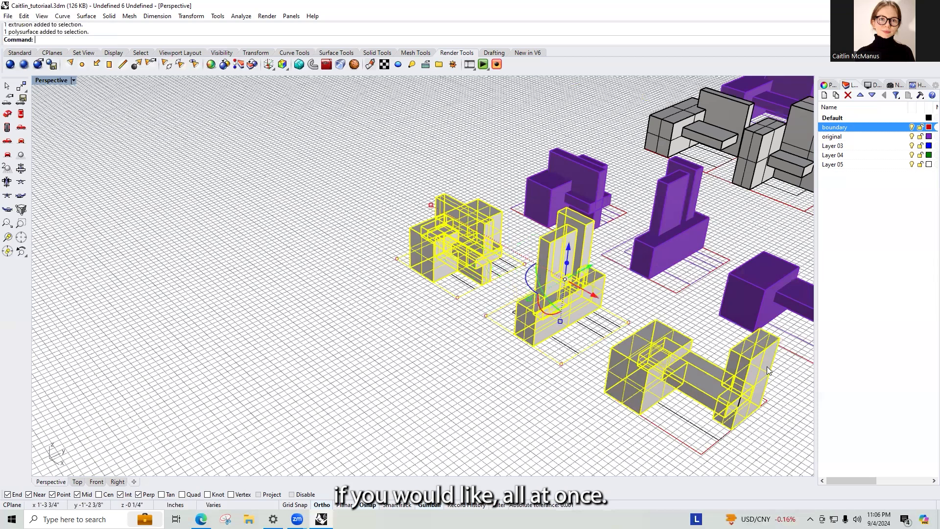
pyautogui.keyDown('shift'); pyautogui.click(705, 451); pyautogui.keyUp('shift')
pyautogui.scroll(-2, 509, 334)
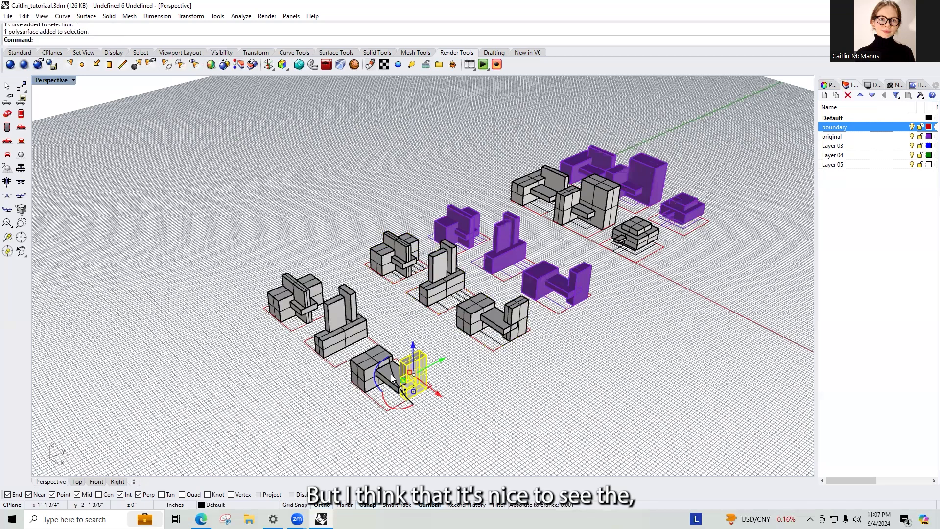
pyautogui.click(401, 330)
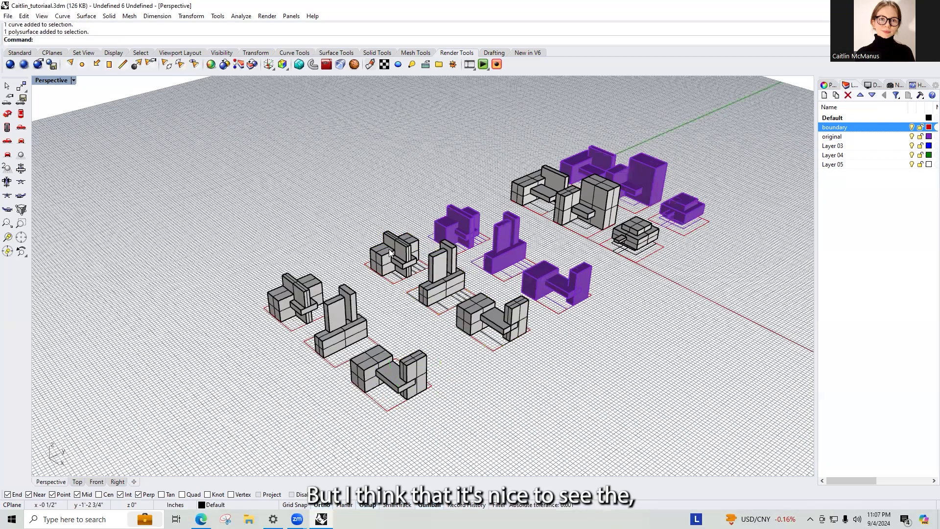
# Copy the final pieces of the other row's three gray models with their boundaries to the far side of their purple originals
pyautogui.click(400, 260)
pyautogui.scroll(5, 400, 259)
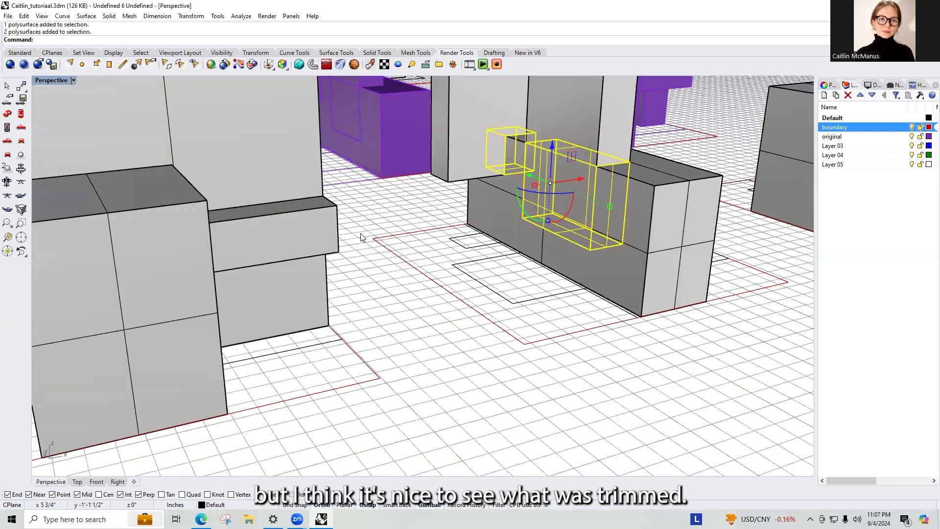
pyautogui.scroll(-3, 310, 270)
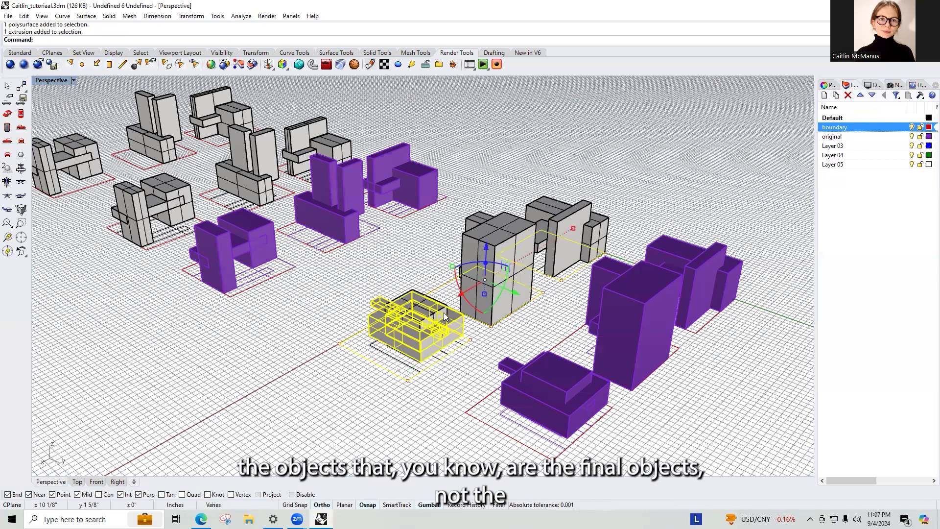
pyautogui.keyDown('shift'); pyautogui.click(441, 313); pyautogui.keyUp('shift')
pyautogui.keyDown('shift'); pyautogui.click(513, 297); pyautogui.keyUp('shift')
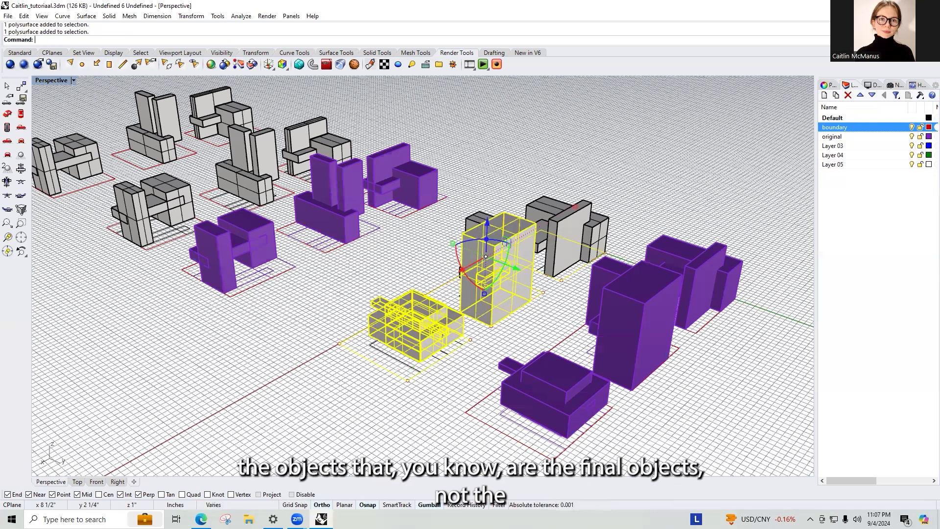
pyautogui.keyDown('shift'); pyautogui.click(475, 224); pyautogui.keyUp('shift')
pyautogui.moveTo(437, 264); pyautogui.dragTo(476, 265, button='right')
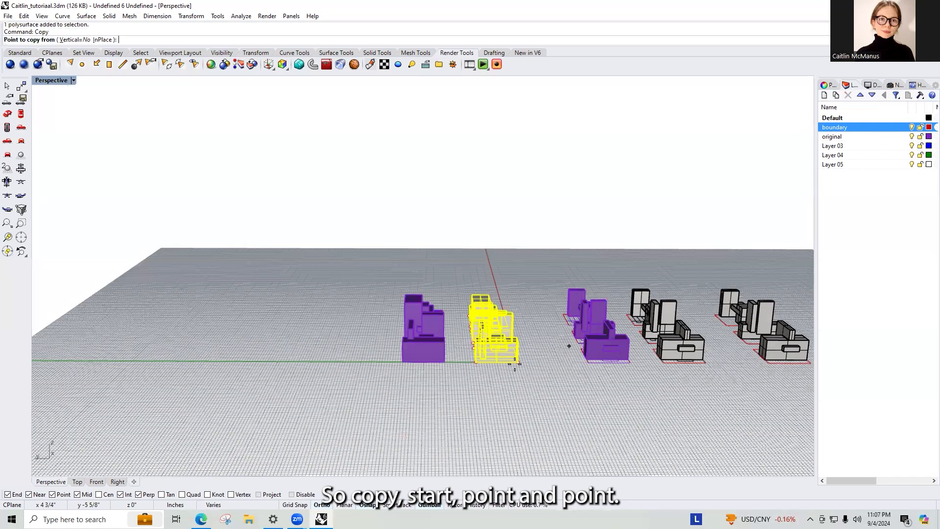
pyautogui.click(364, 384)
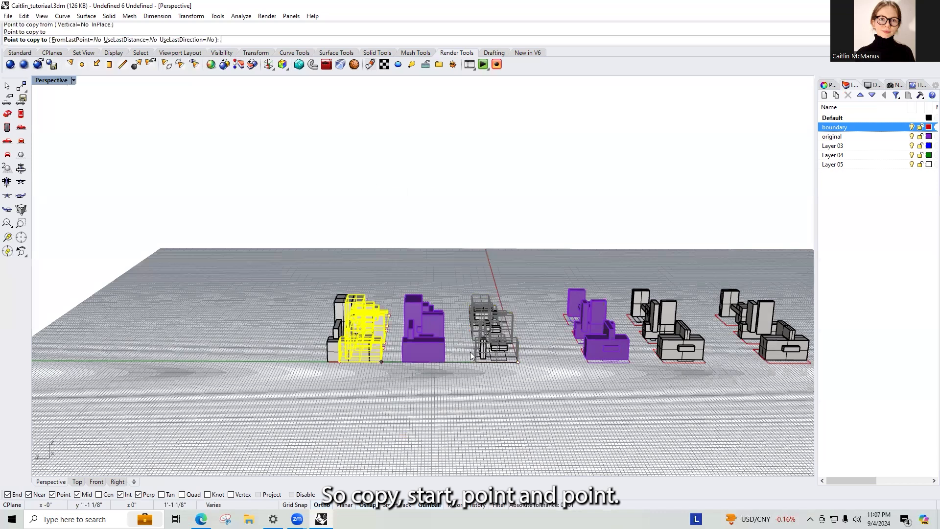
pyautogui.click(216, 382)
# Start a guide polyline along the red axis beside the model rows, with consecutive segments of 4, 2 and 4 inches
pyautogui.press('Return')
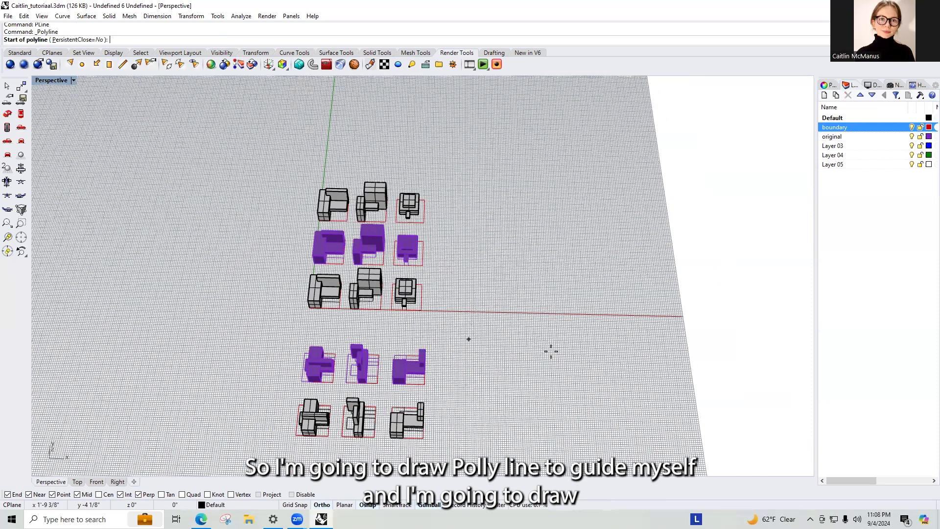
pyautogui.click(467, 312)
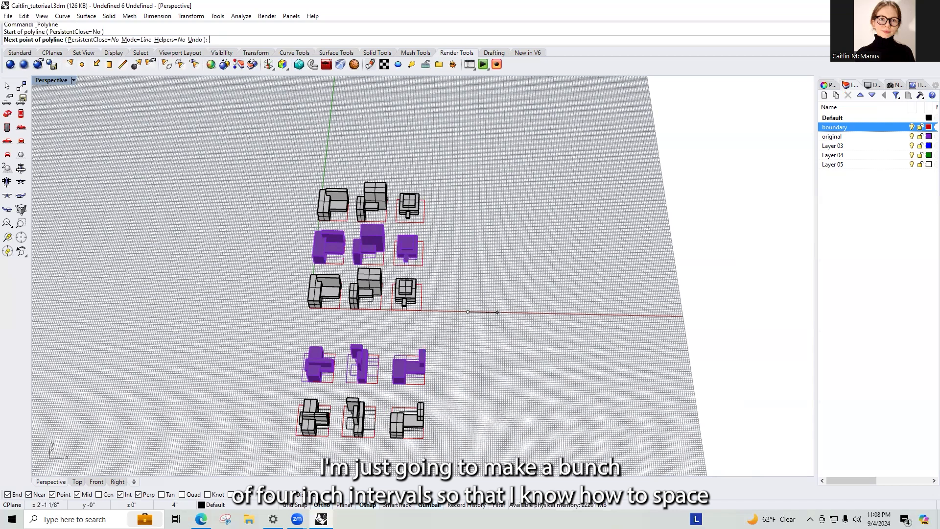
pyautogui.press('Return')
pyautogui.click(541, 320)
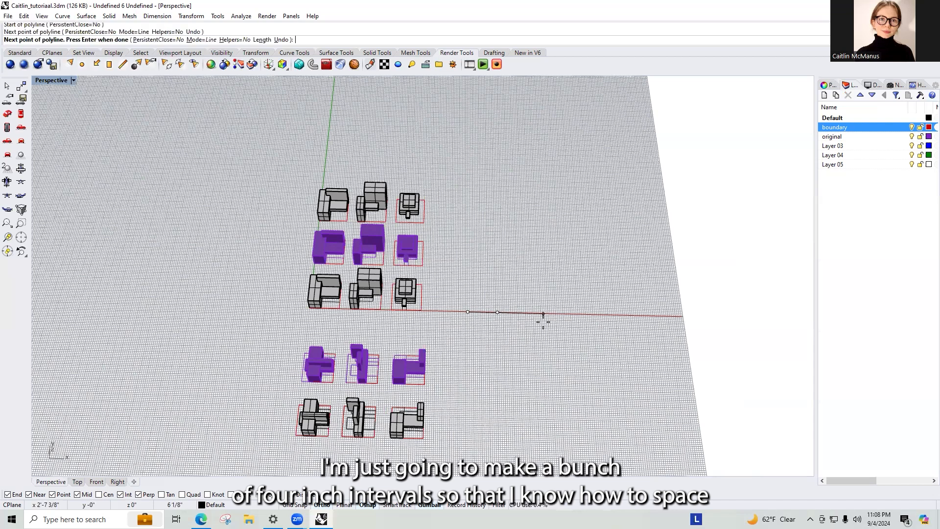
pyautogui.write('2')
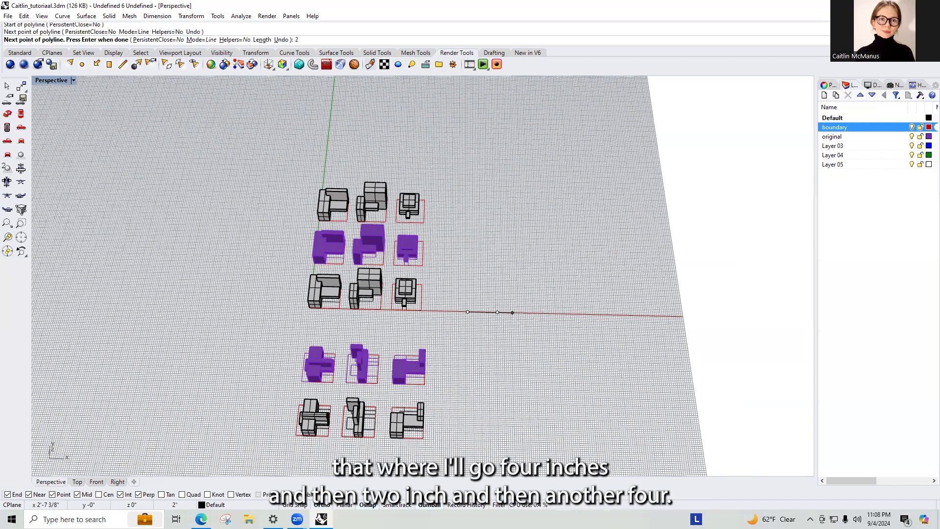
pyautogui.press('Return')
pyautogui.click(581, 325)
pyautogui.write('4')
pyautogui.press('Return')
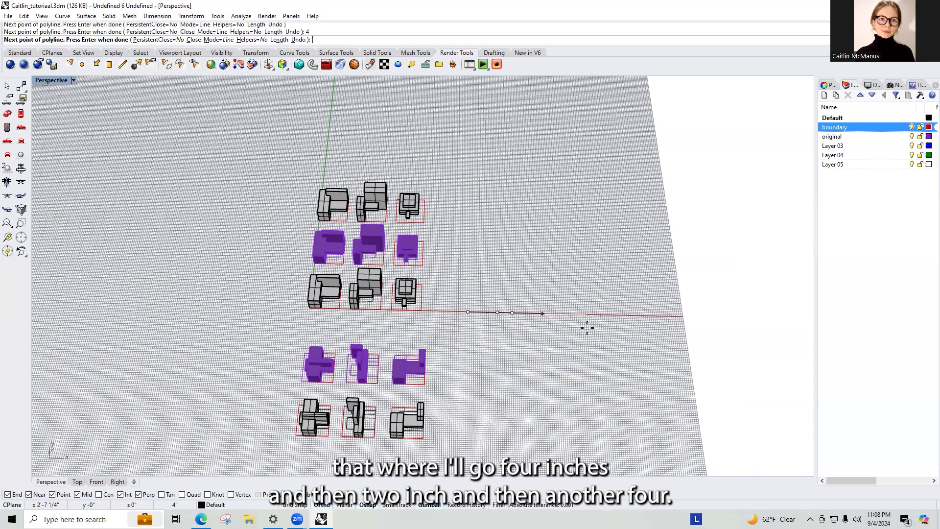
# Extend the guide polyline along the axis with a 2 inch and a 4 inch segment and finish it
pyautogui.click(587, 327)
pyautogui.write('2')
pyautogui.press('Return')
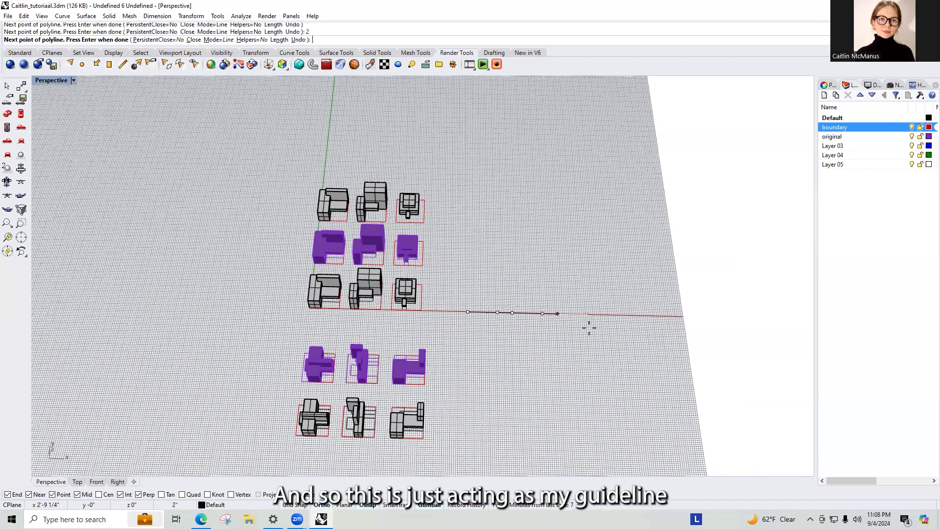
pyautogui.click(589, 327)
pyautogui.write('4')
pyautogui.press('Return')
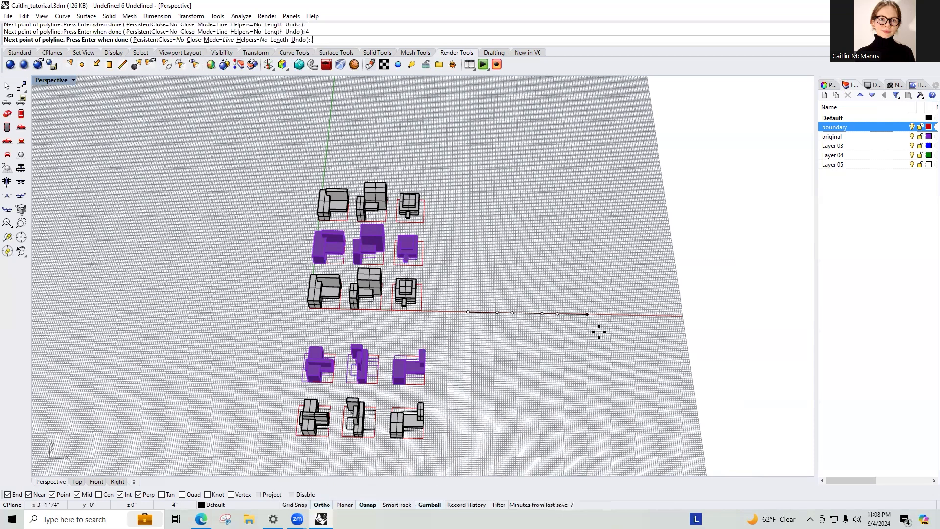
pyautogui.click(598, 331)
pyautogui.press('Return')
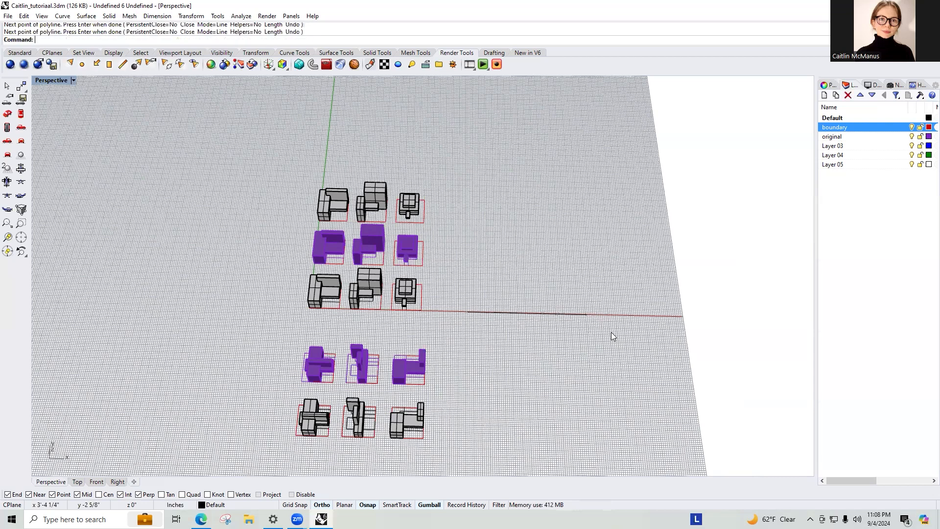
# Make three parallel copies of the guide polyline in the positive Y direction, beside the model rows
pyautogui.click(489, 313)
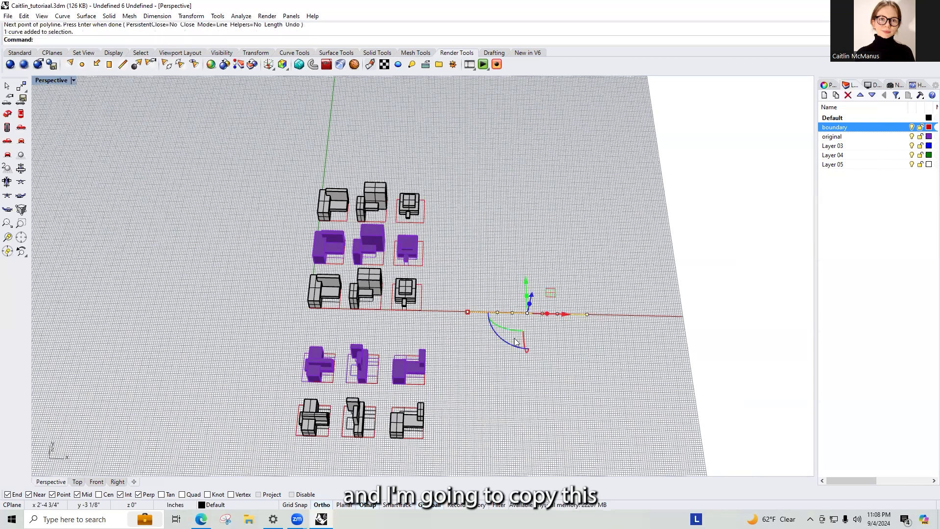
pyautogui.moveTo(522, 300); pyautogui.dragTo(535, 307, button='right')
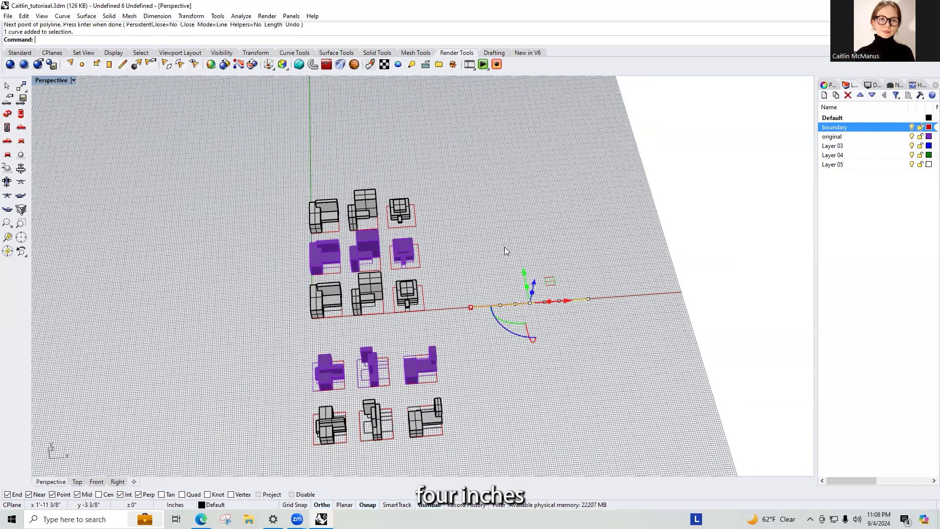
pyautogui.click(490, 229)
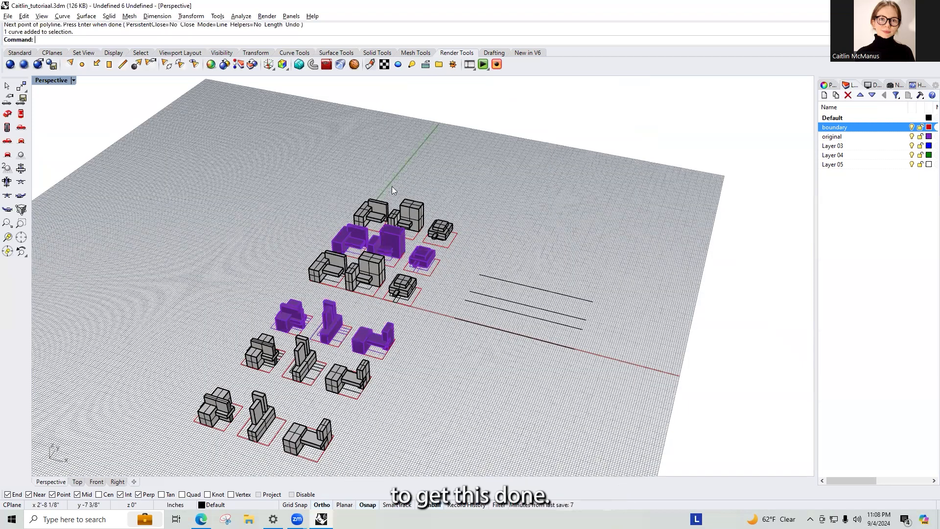
# Copy the second and third gray models of the farthest row, with their boundaries, onto the guide line along the red axis, leaving 2-inch gaps
pyautogui.scroll(3, 392, 221)
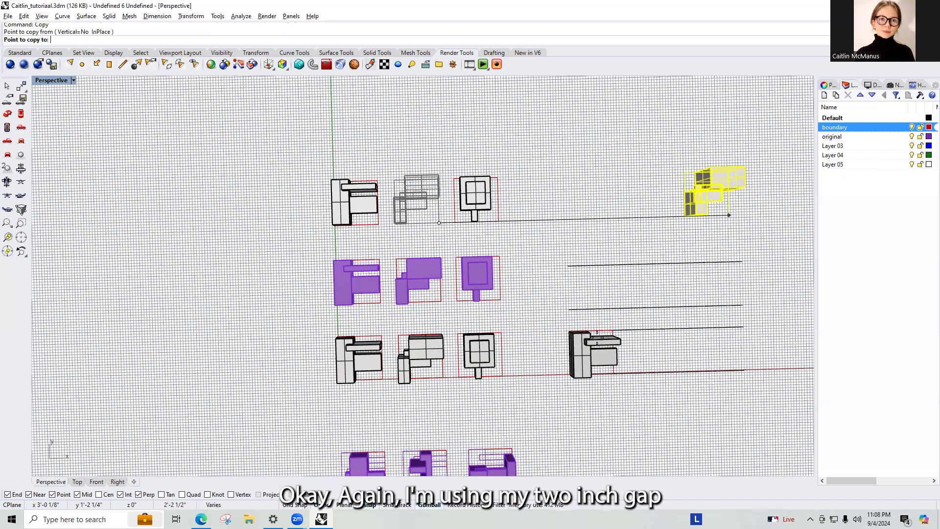
pyautogui.click(561, 345)
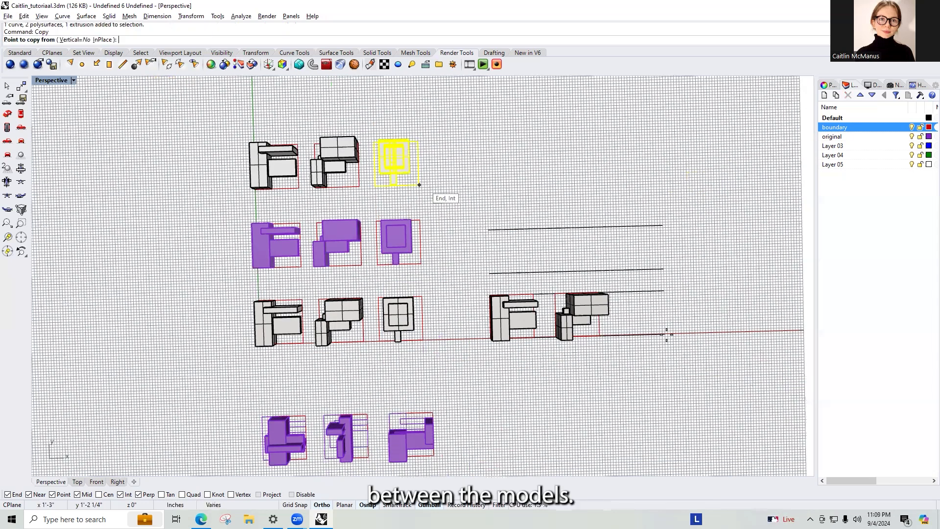
pyautogui.click(419, 184)
pyautogui.click(713, 333)
pyautogui.press('Return')
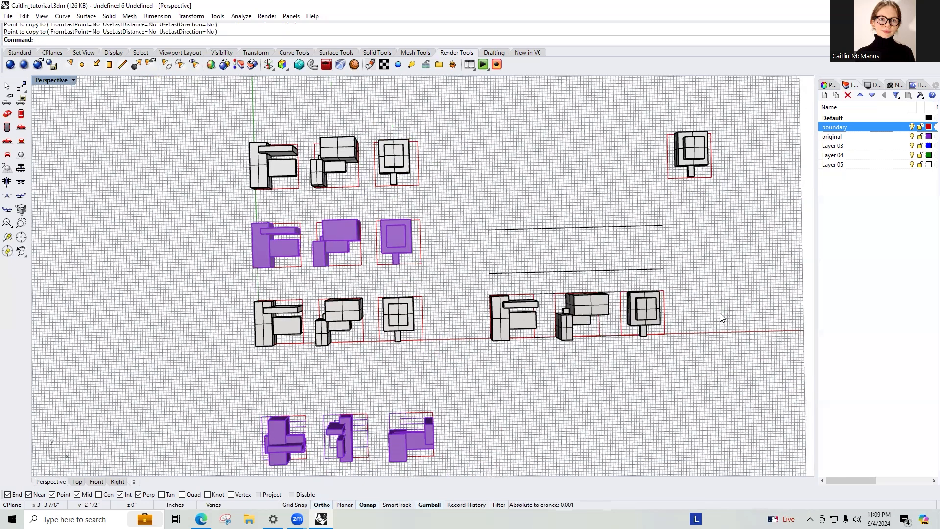
# Delete the stray copy of the third model and its boundary beyond the guide lines
pyautogui.moveTo(643, 109); pyautogui.dragTo(731, 198)
pyautogui.press('Delete')
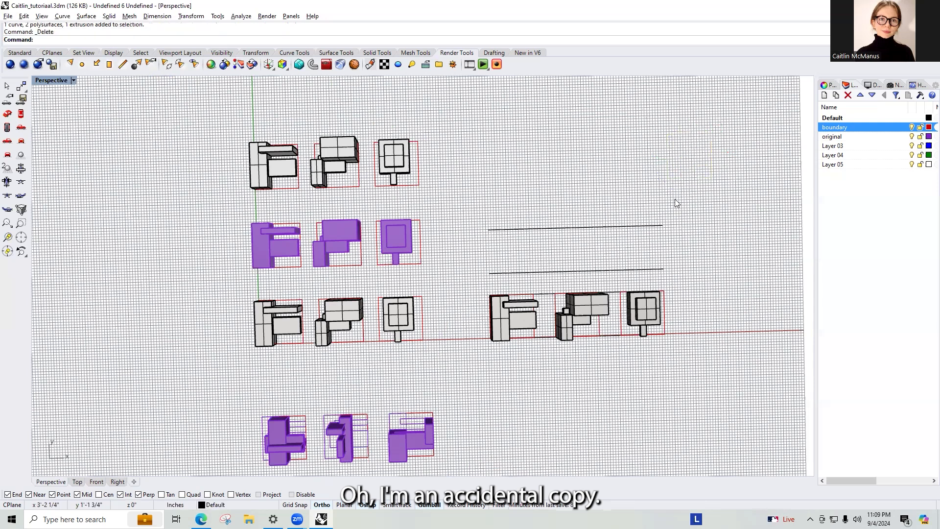
pyautogui.moveTo(675, 199); pyautogui.dragTo(676, 274, button='right')
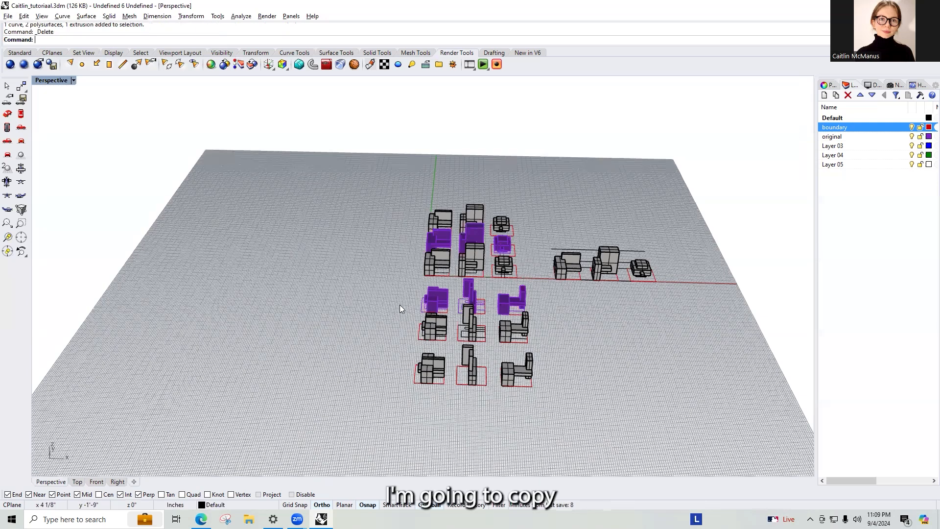
# Rename Layer 03 as dim and make it the current layer
pyautogui.scroll(3, 482, 310)
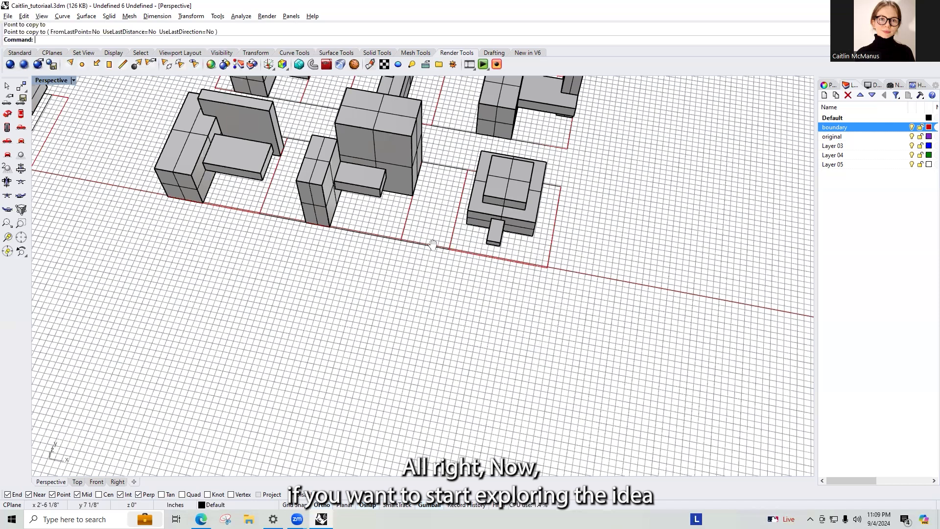
pyautogui.scroll(-3, 714, 140)
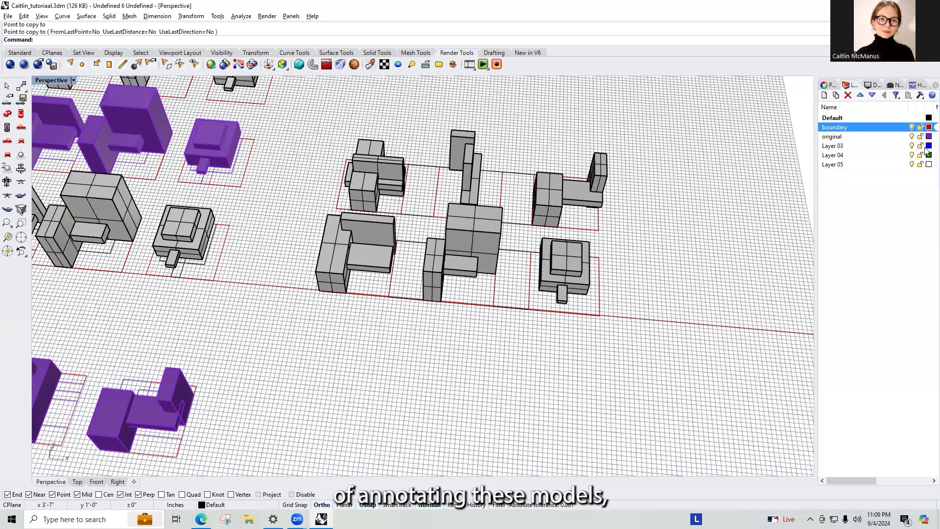
pyautogui.doubleClick(840, 147)
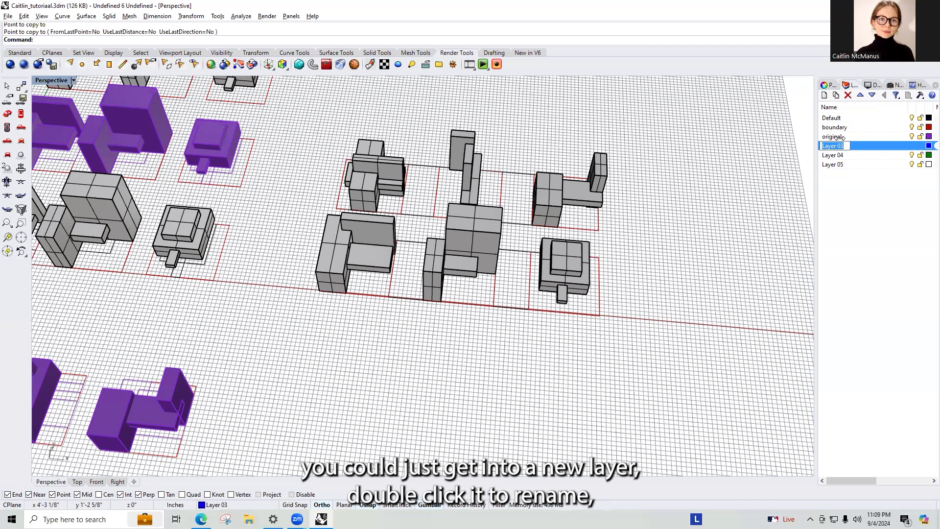
pyautogui.write('dim')
pyautogui.press('Return')
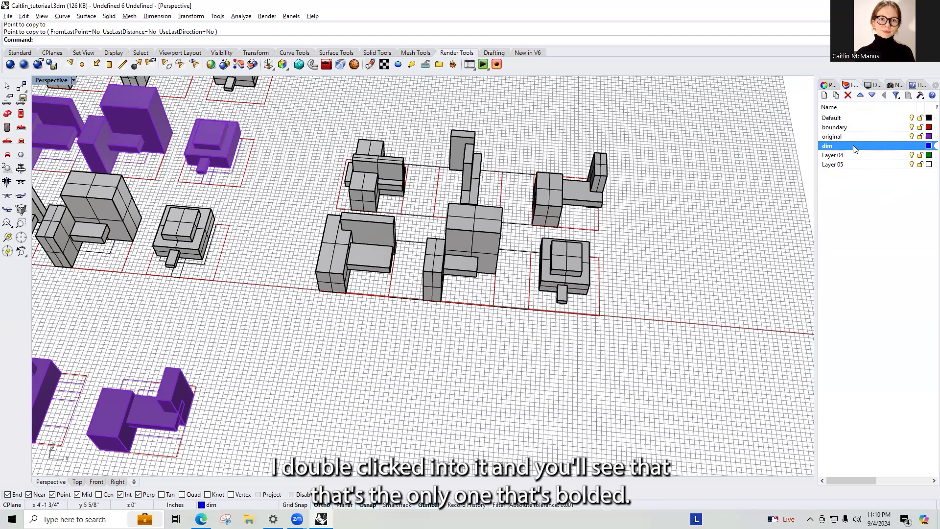
pyautogui.click(869, 119)
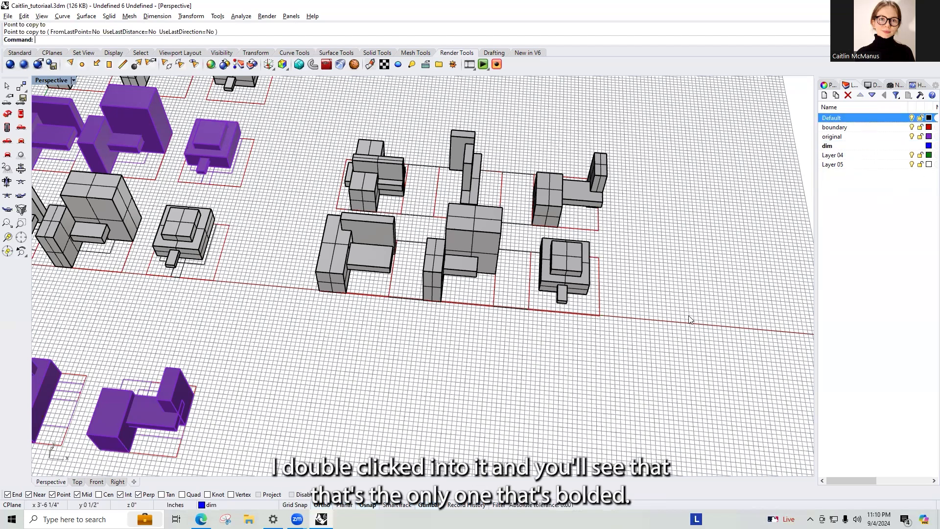
# Add a linear dimension along the near edge of the third copied model's boundary on the red axis, offset just outside it
pyautogui.write('Dim')
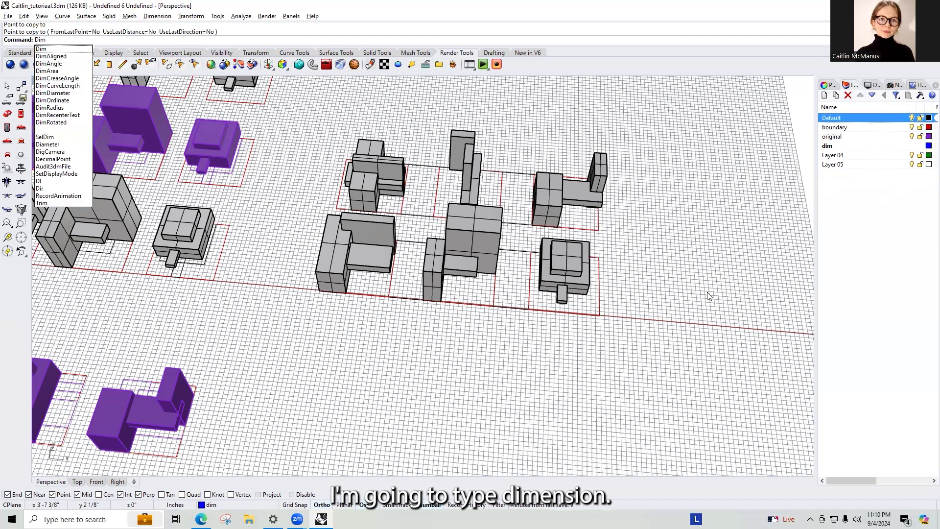
pyautogui.press('Return')
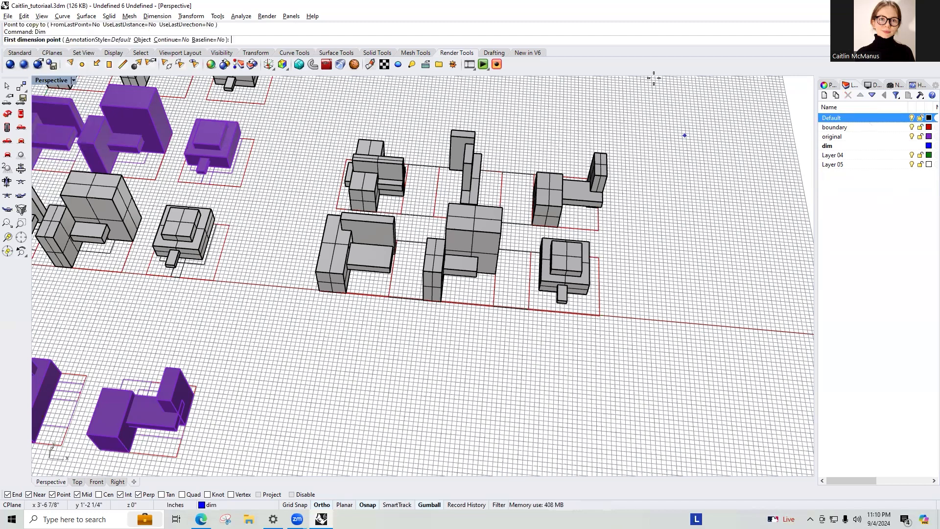
pyautogui.click(529, 309)
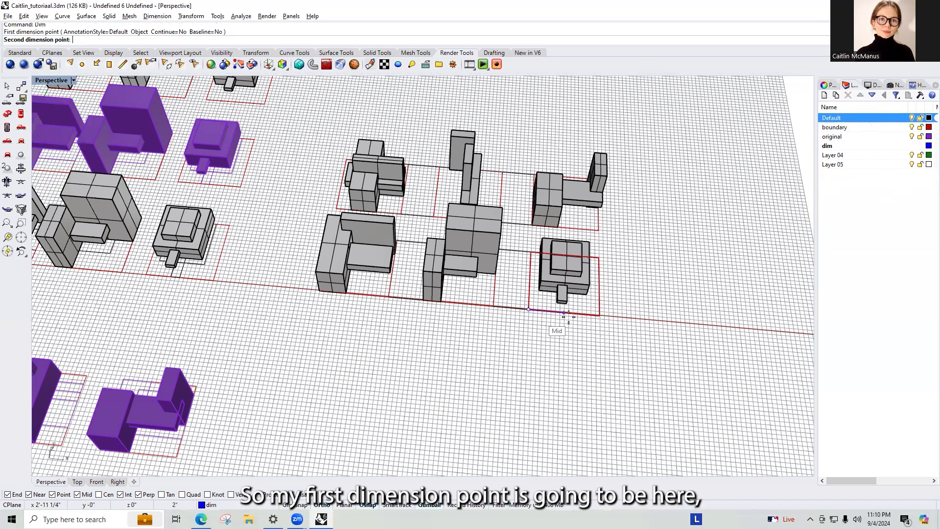
pyautogui.click(599, 315)
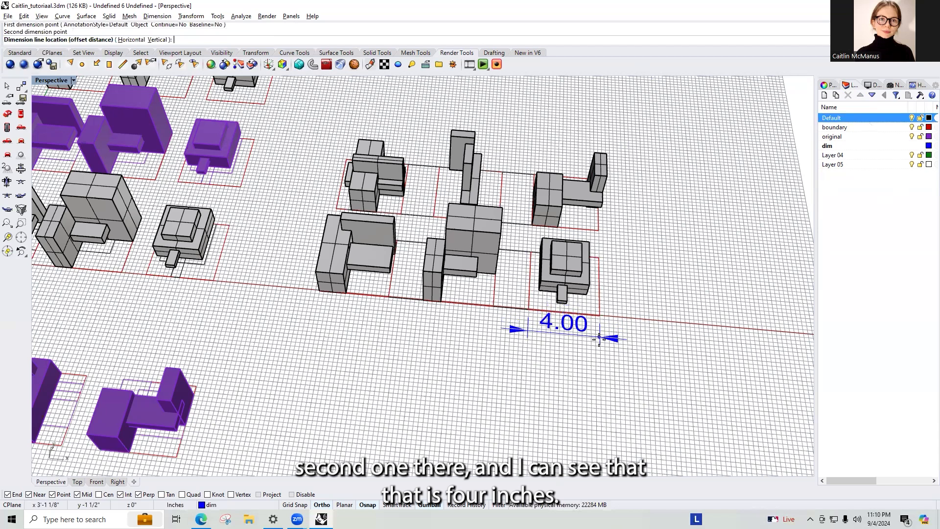
pyautogui.click(598, 344)
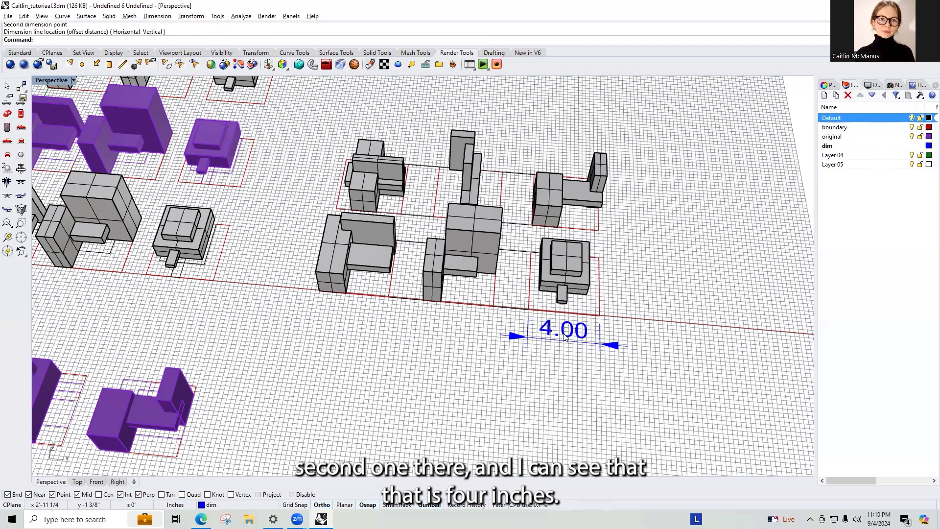
# Dimension the outer side edge of the same boundary, perpendicular to the red axis, with the dimension line just outside it
pyautogui.press('Return')
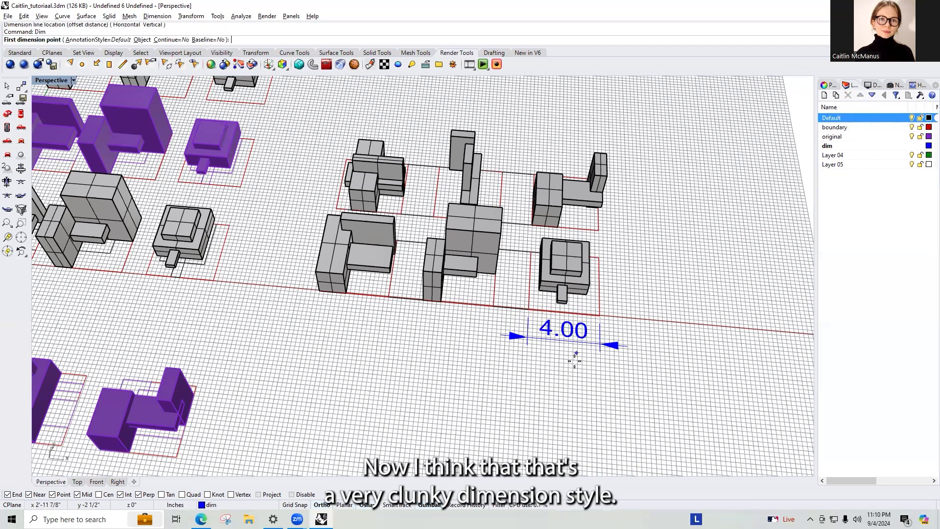
pyautogui.click(599, 315)
pyautogui.click(598, 257)
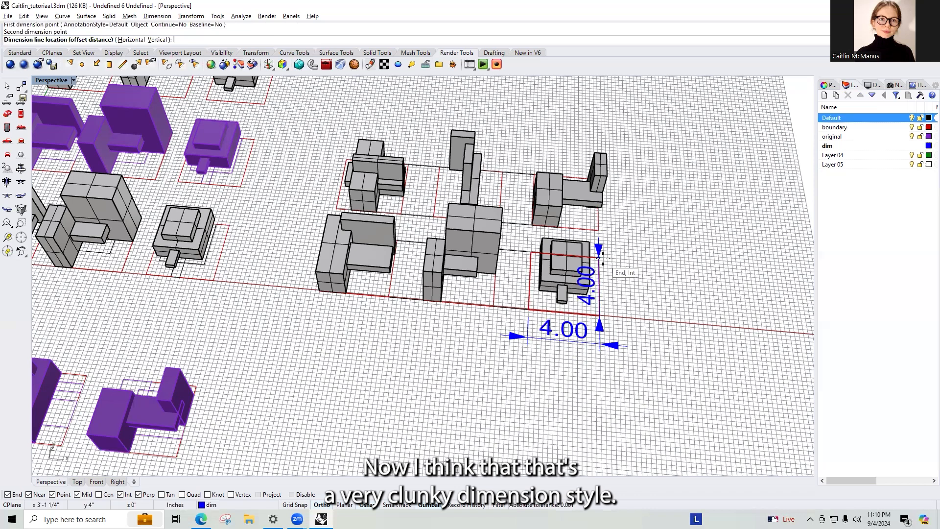
pyautogui.click(622, 299)
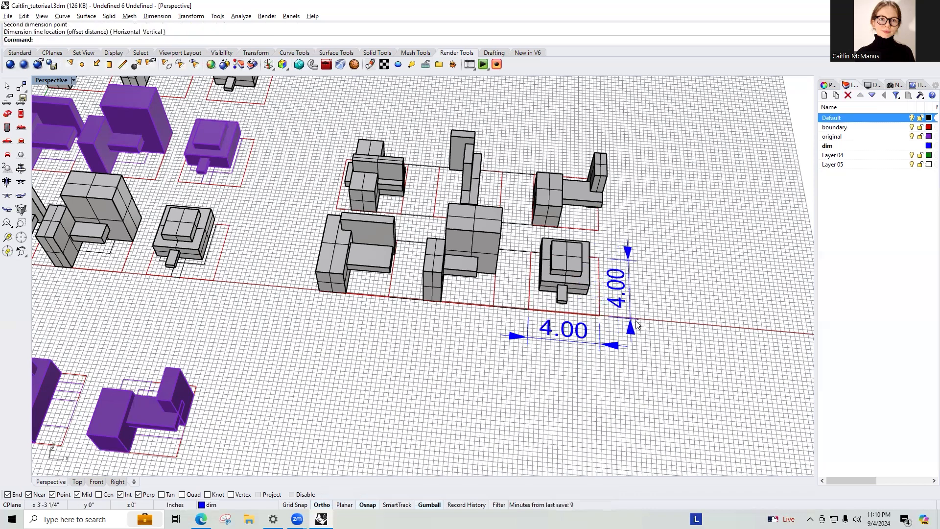
# Change the annotation style of both linear dimensions to Inch Fractional
pyautogui.click(621, 285)
pyautogui.keyDown('shift'); pyautogui.click(587, 342); pyautogui.keyUp('shift')
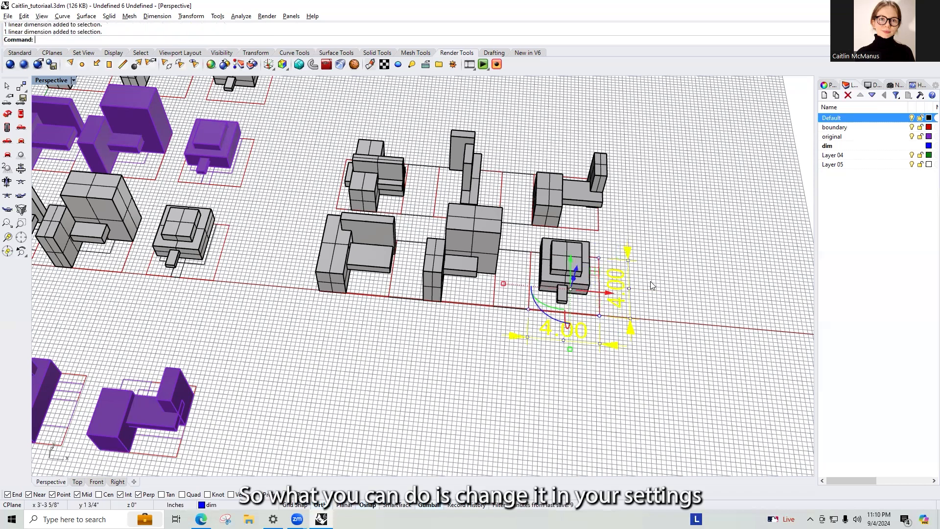
pyautogui.click(831, 86)
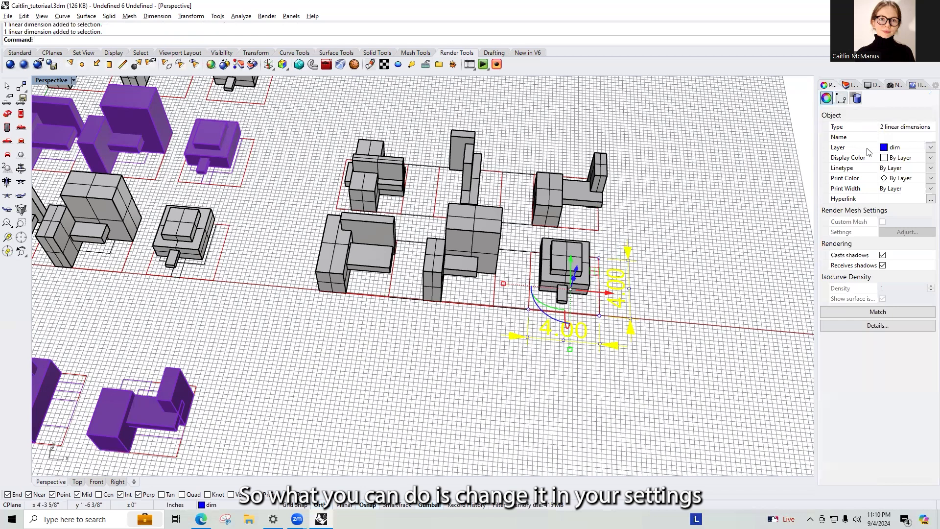
pyautogui.click(841, 99)
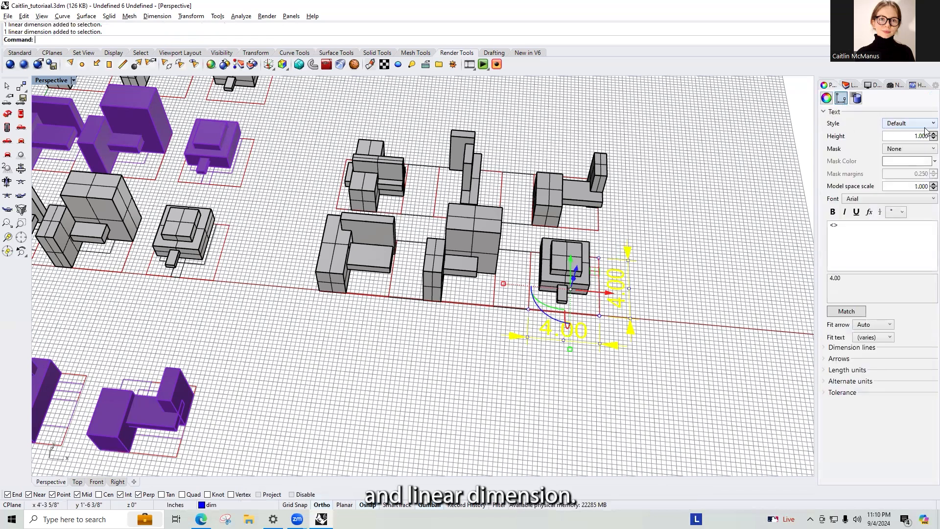
pyautogui.click(919, 125)
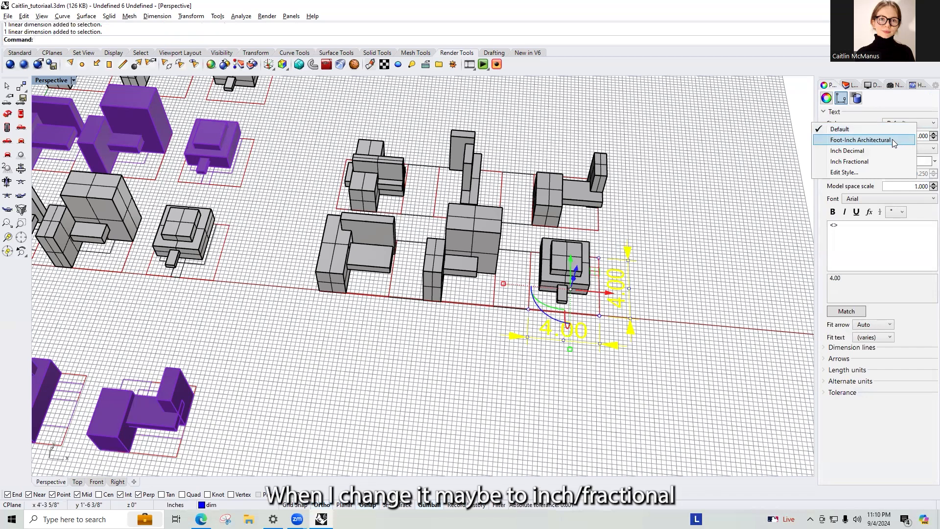
pyautogui.click(867, 161)
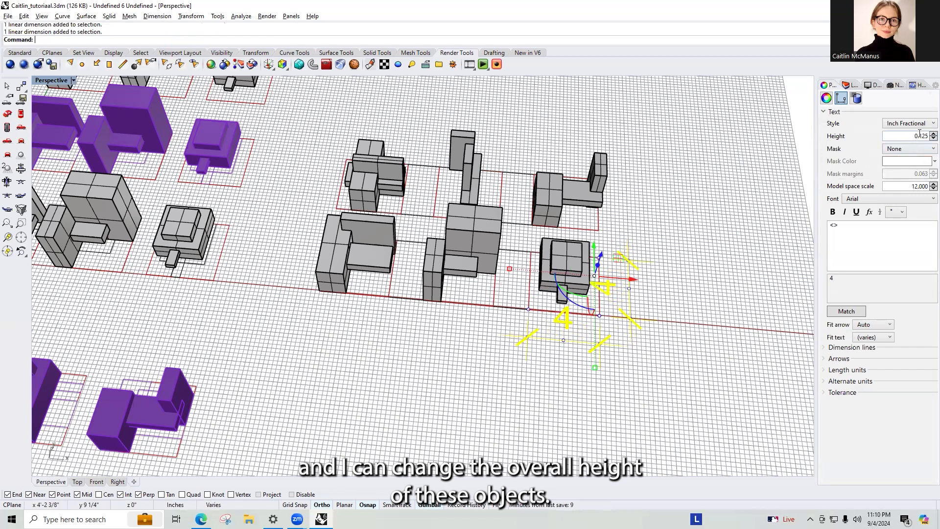
# Try text heights of 0.025, 0.125, 0.2 and 0.25 on the two selected dimensions
pyautogui.doubleClick(920, 136)
pyautogui.write('0.025')
pyautogui.press('Return')
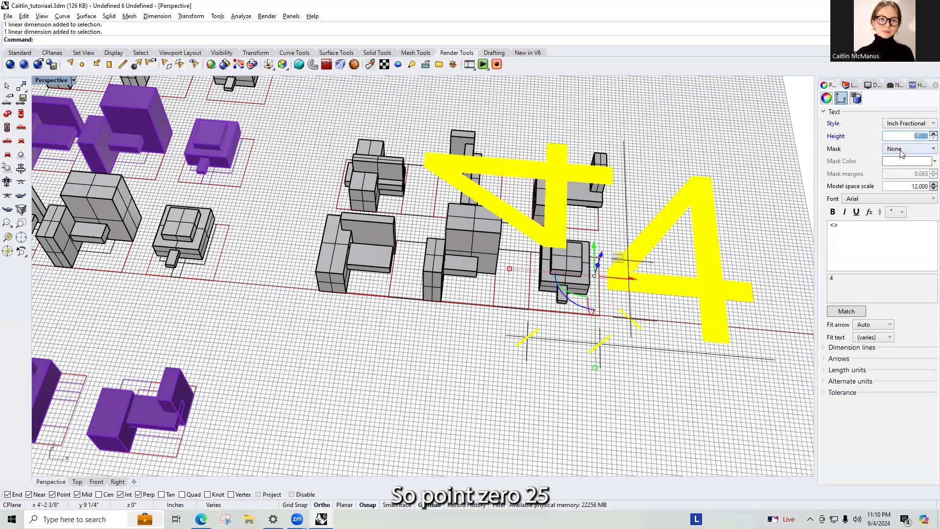
pyautogui.write('.025')
pyautogui.press('Return')
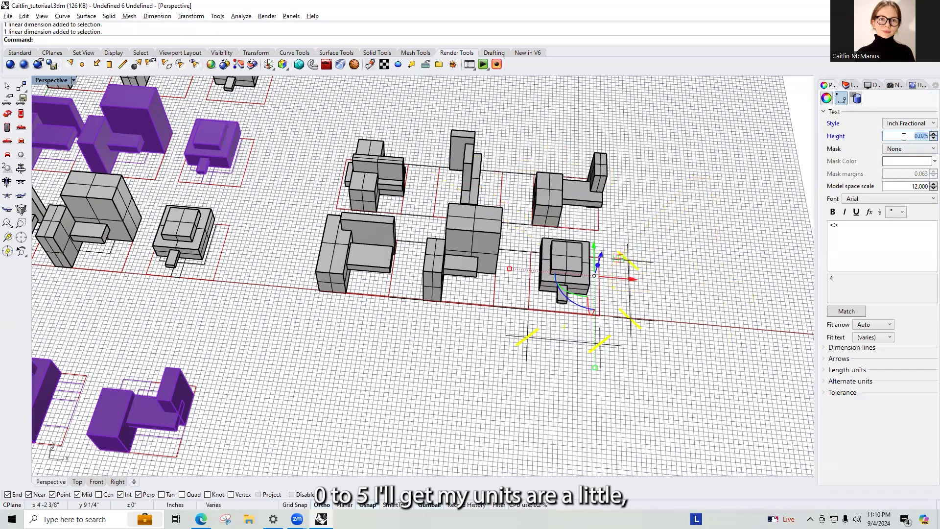
pyautogui.scroll(2, 699, 274)
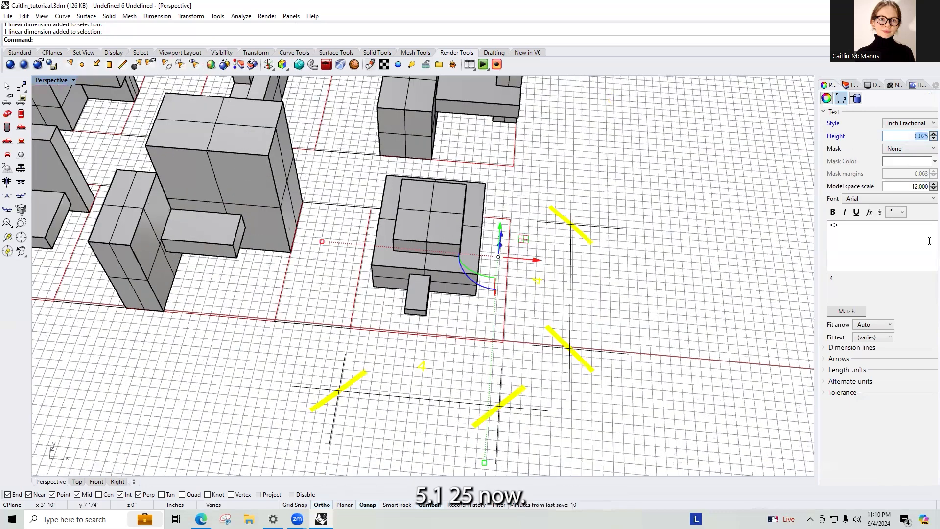
pyautogui.write('0.125')
pyautogui.press('Return')
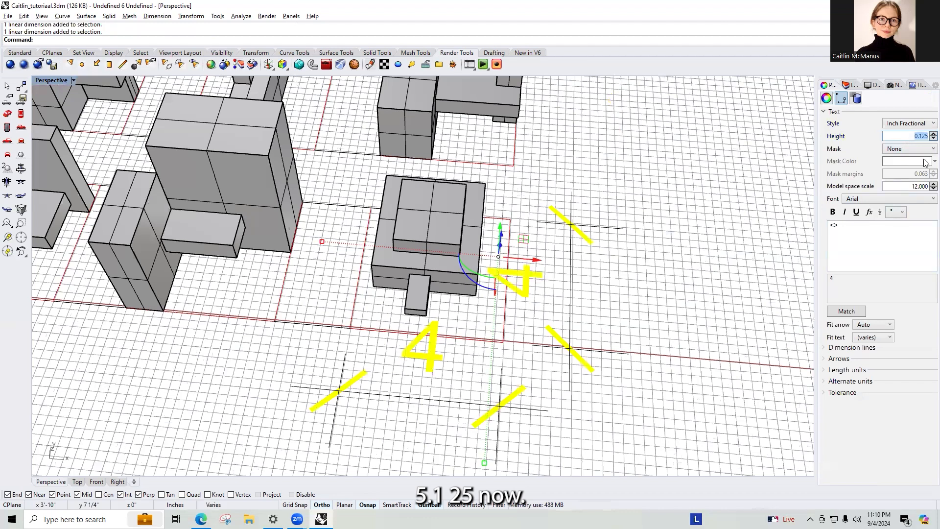
pyautogui.write('.2')
pyautogui.press('Return')
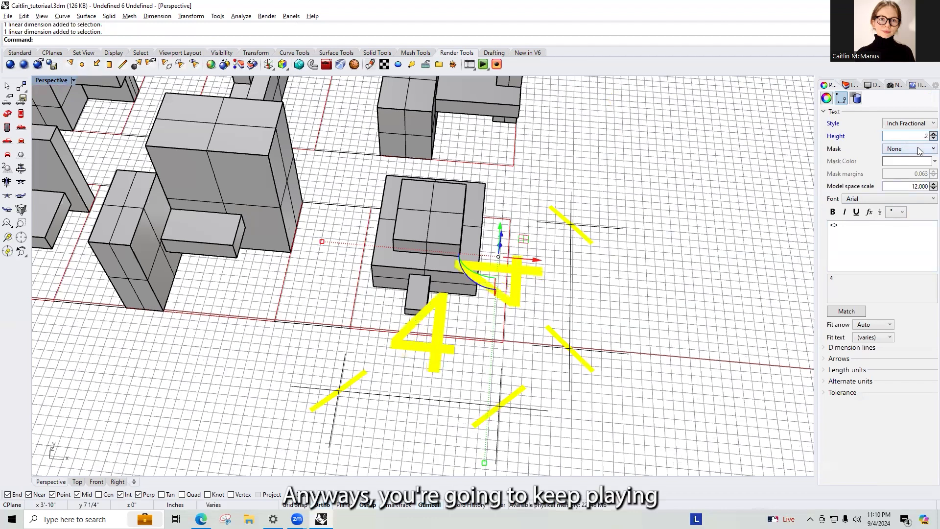
pyautogui.write('5')
pyautogui.press('Return')
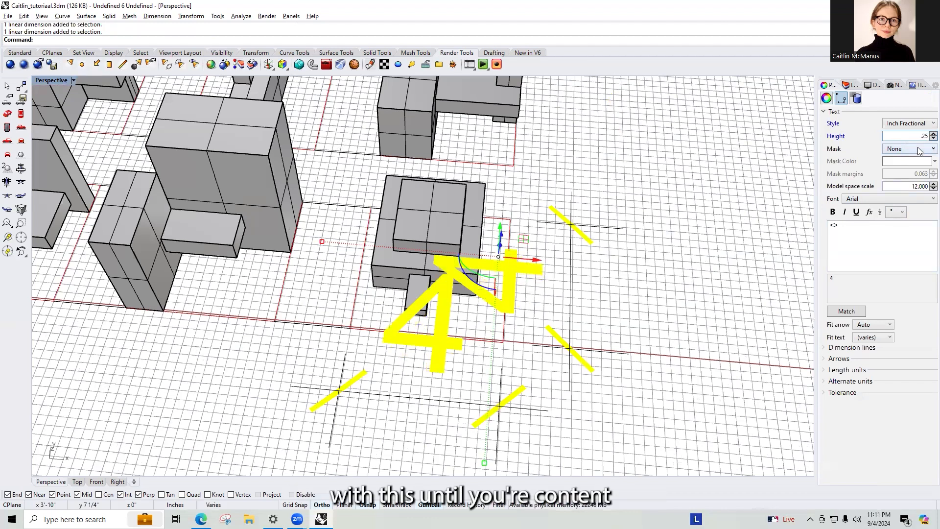
# Set the text height of both selected dimensions to 0.05
pyautogui.press('BackSpace')
pyautogui.press('BackSpace')
pyautogui.write('0')
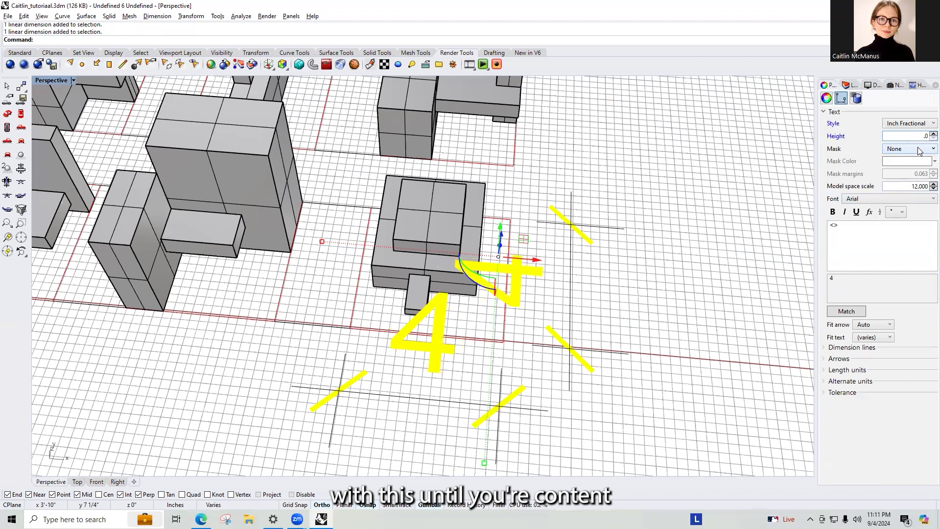
pyautogui.write('5')
pyautogui.press('Return')
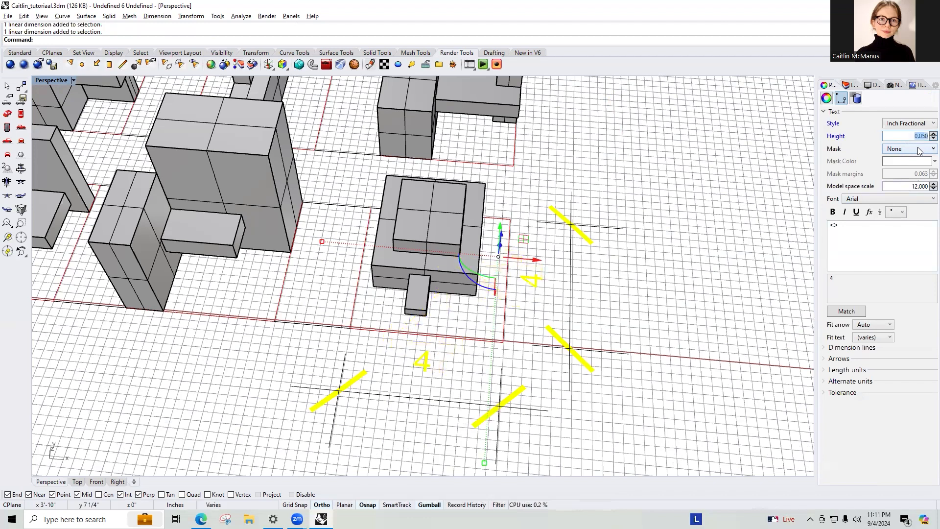
# Review the model space scale, arrow fit and annotation style options of the selected dimensions, keeping the arrow fit at Auto
pyautogui.click(913, 186)
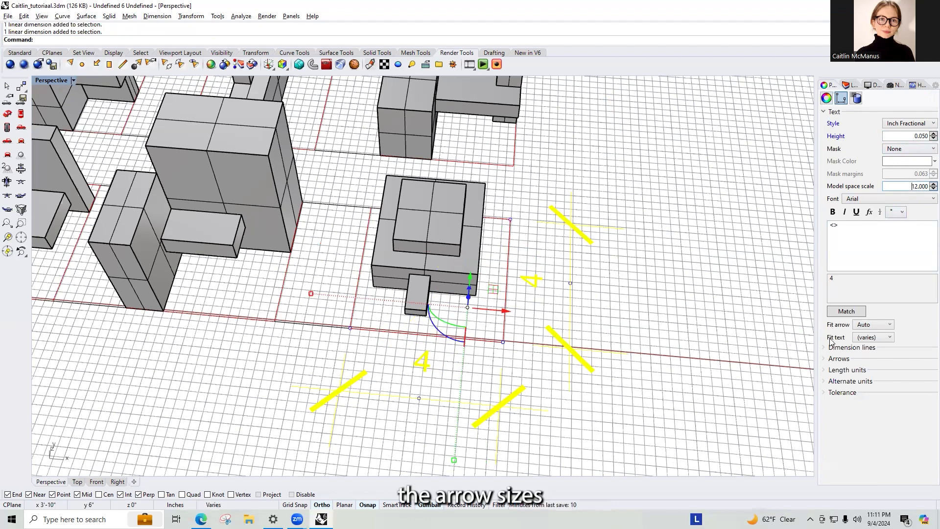
pyautogui.click(884, 327)
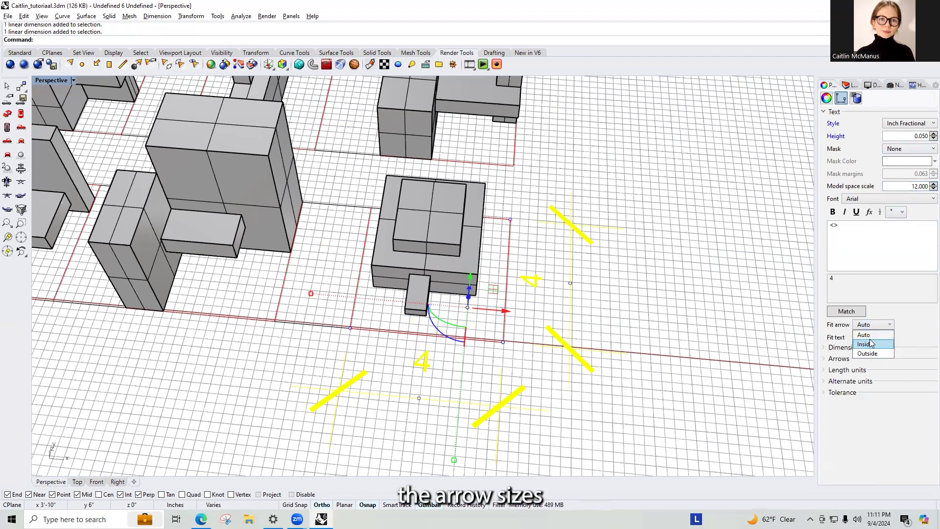
pyautogui.click(865, 335)
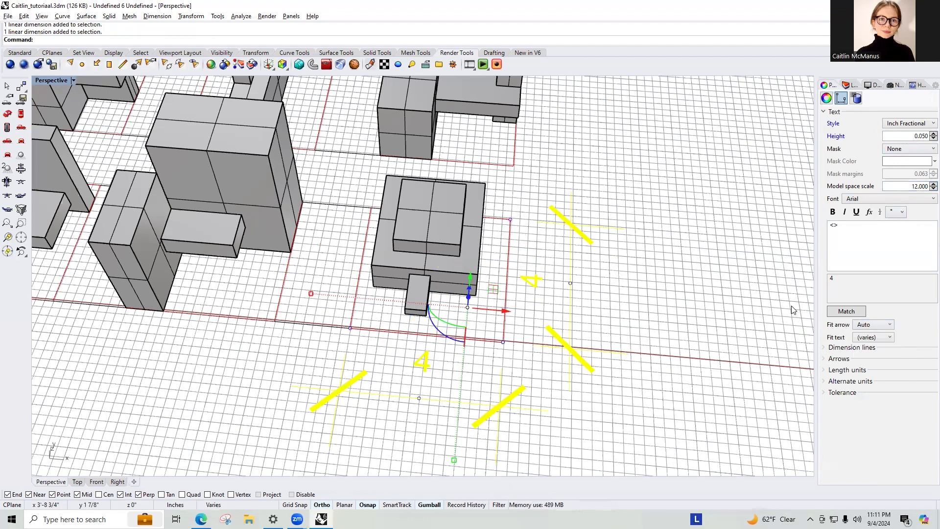
pyautogui.click(908, 124)
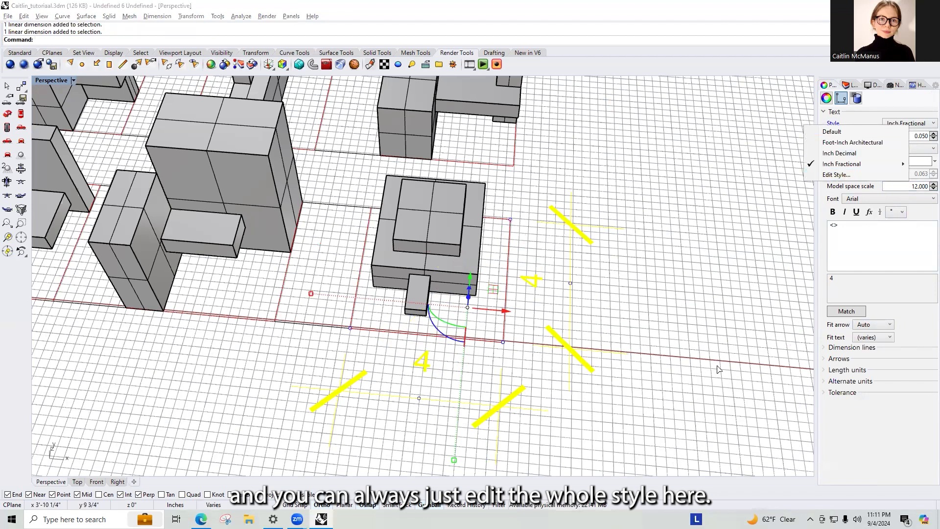
# Open the Inch Fractional annotation style for editing and expand its font, text, dimension and arrow settings
pyautogui.click(845, 175)
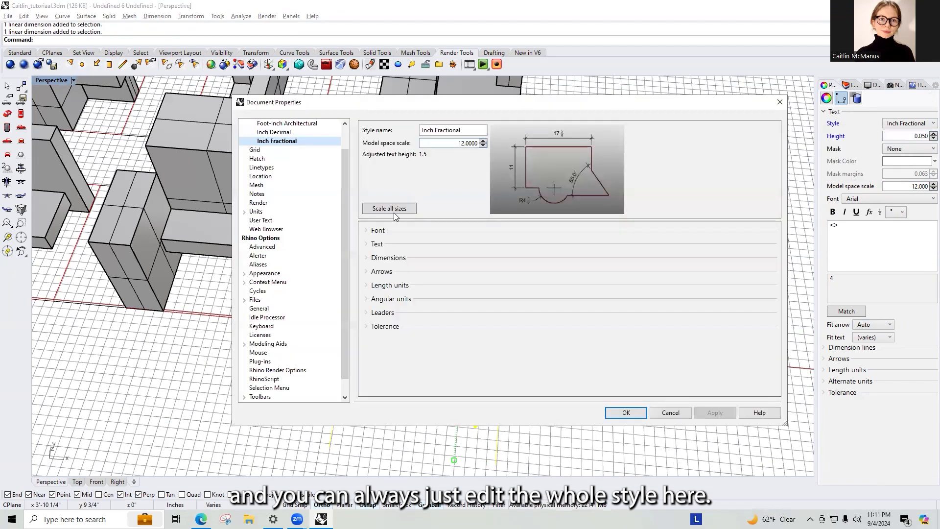
pyautogui.click(378, 231)
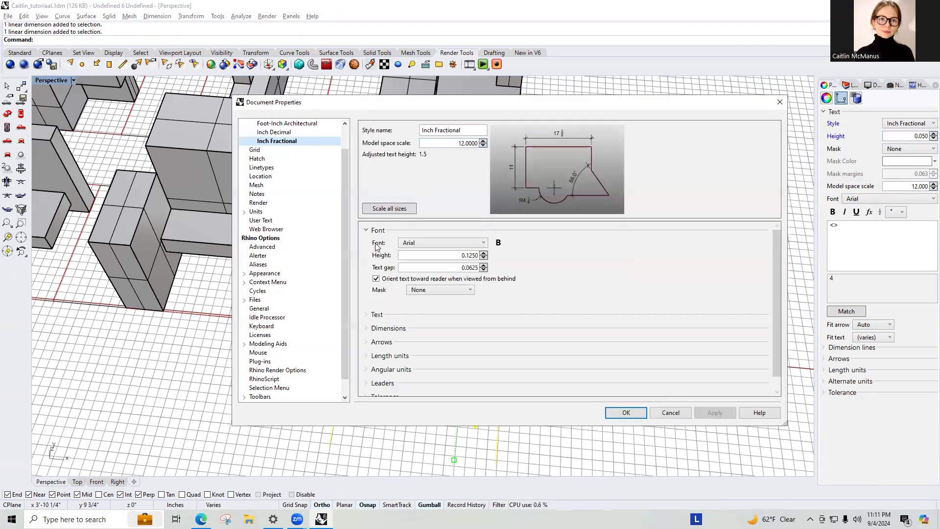
pyautogui.click(378, 315)
pyautogui.click(377, 349)
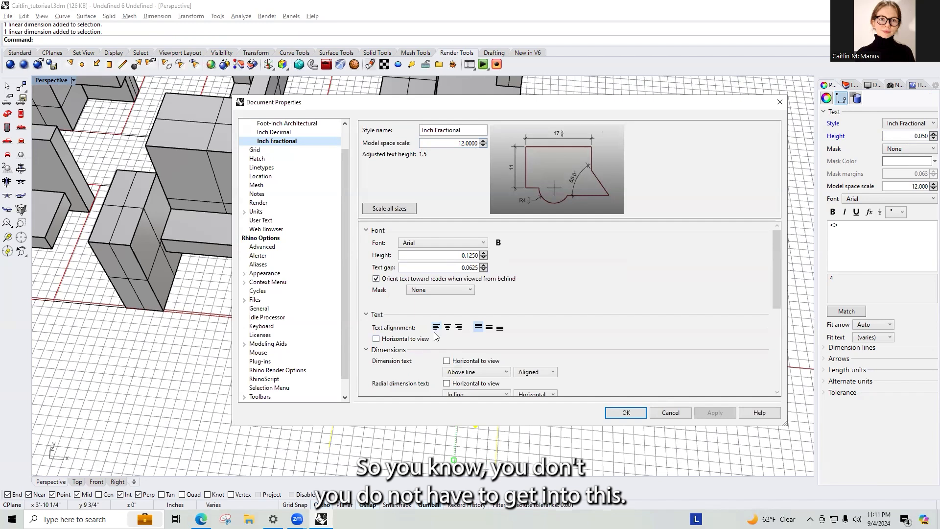
pyautogui.scroll(-5, 390, 299)
pyautogui.click(379, 329)
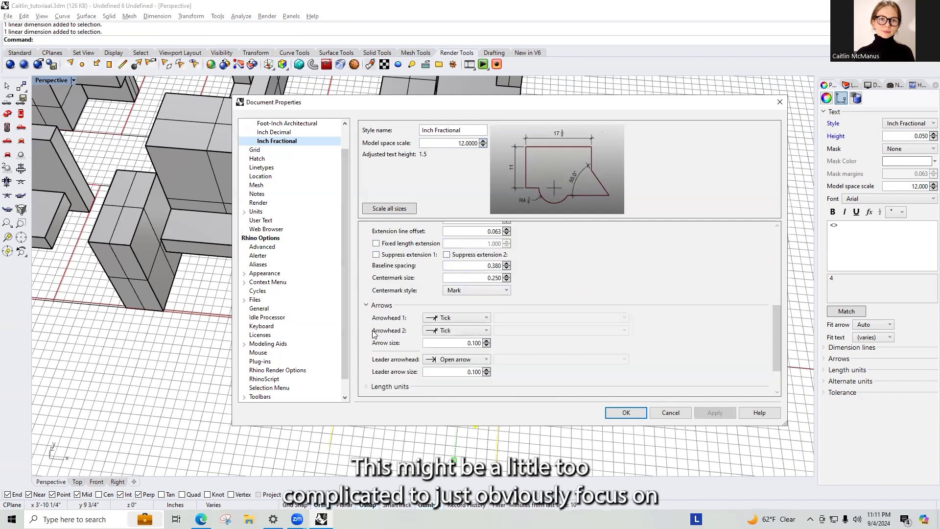
# Set the style's arrow size and leader arrow size to 0.05, apply the changes and deselect the dimensions
pyautogui.click(465, 319)
pyautogui.click(466, 345)
pyautogui.moveTo(467, 343); pyautogui.dragTo(500, 344)
pyautogui.write('0.05')
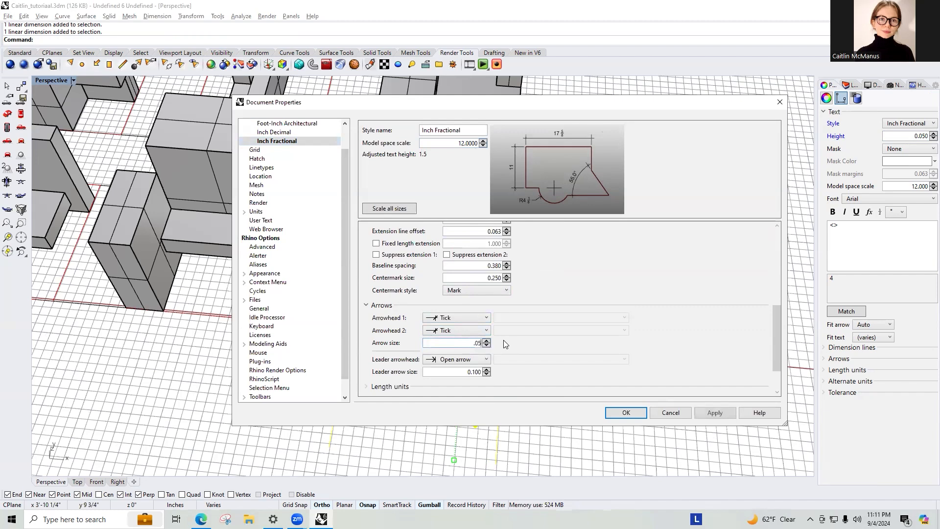
pyautogui.press('Tab')
pyautogui.press('Tab')
pyautogui.write('0.05')
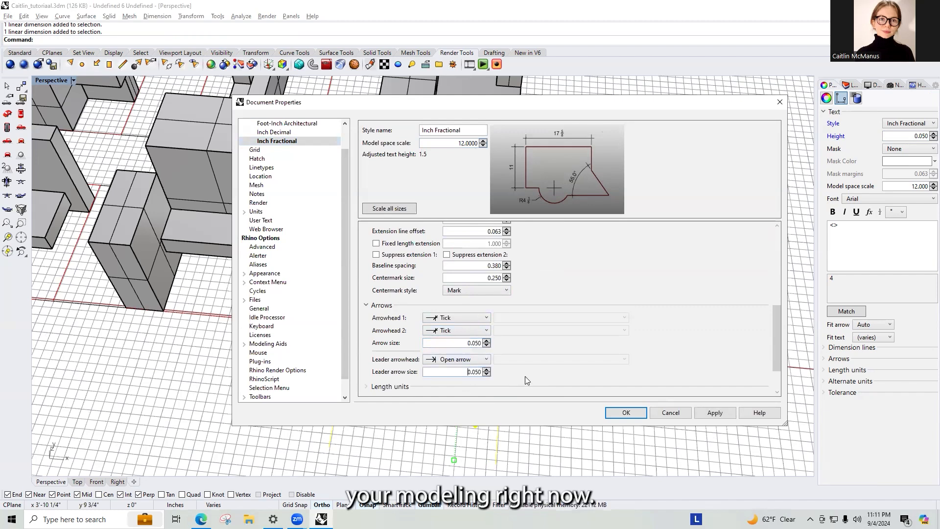
pyautogui.click(629, 414)
pyautogui.click(533, 257)
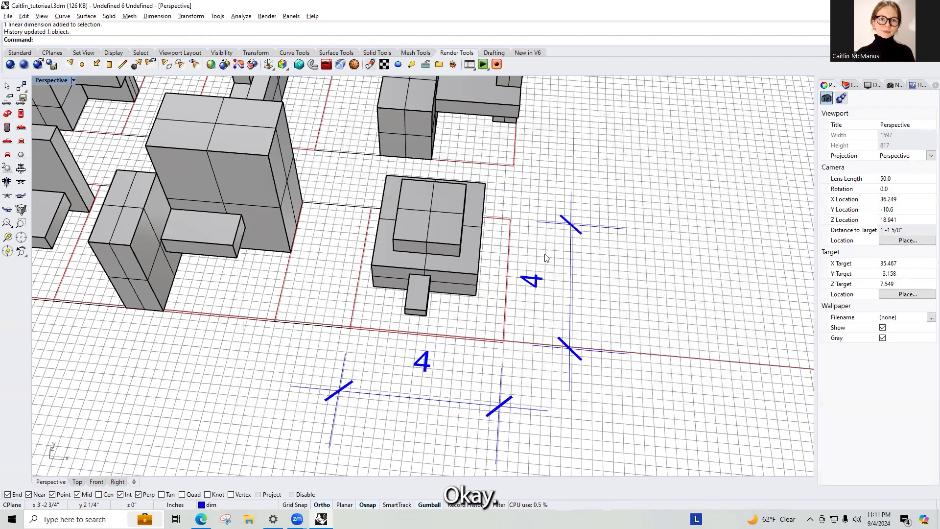
pyautogui.scroll(-4, 553, 270)
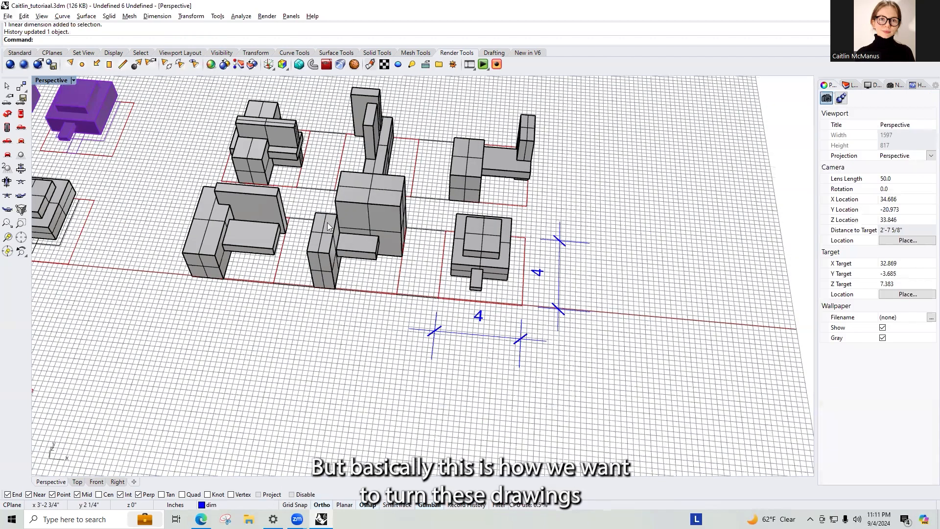
pyautogui.moveTo(399, 261); pyautogui.dragTo(437, 284, button='right')
pyautogui.scroll(2, 437, 285)
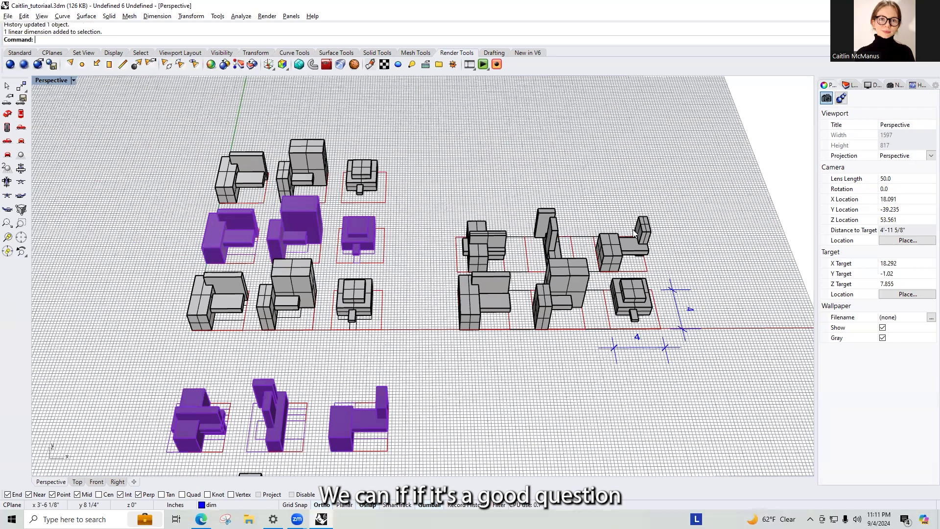
pyautogui.scroll(-4, 598, 356)
pyautogui.keyDown('shift'); pyautogui.moveTo(597, 356); pyautogui.dragTo(584, 318, button='right'); pyautogui.keyUp('shift')
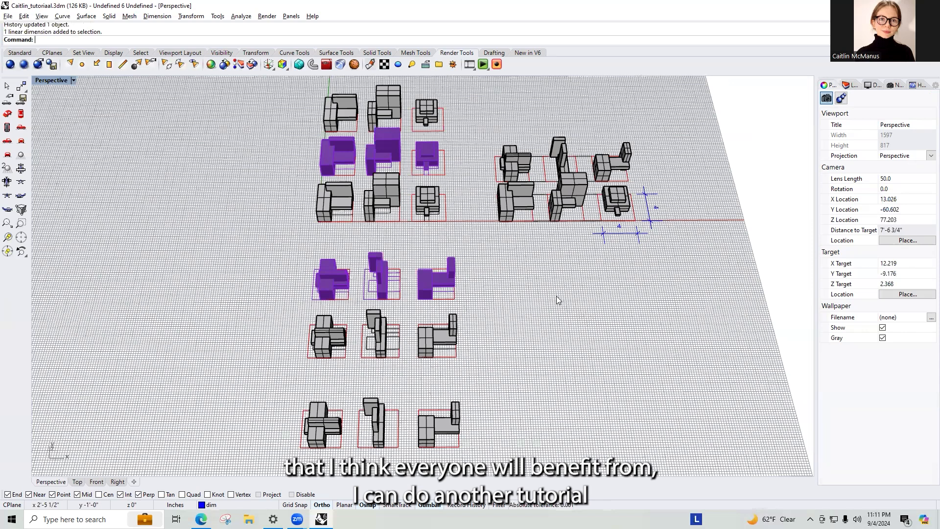
pyautogui.moveTo(556, 296); pyautogui.dragTo(558, 301, button='right')
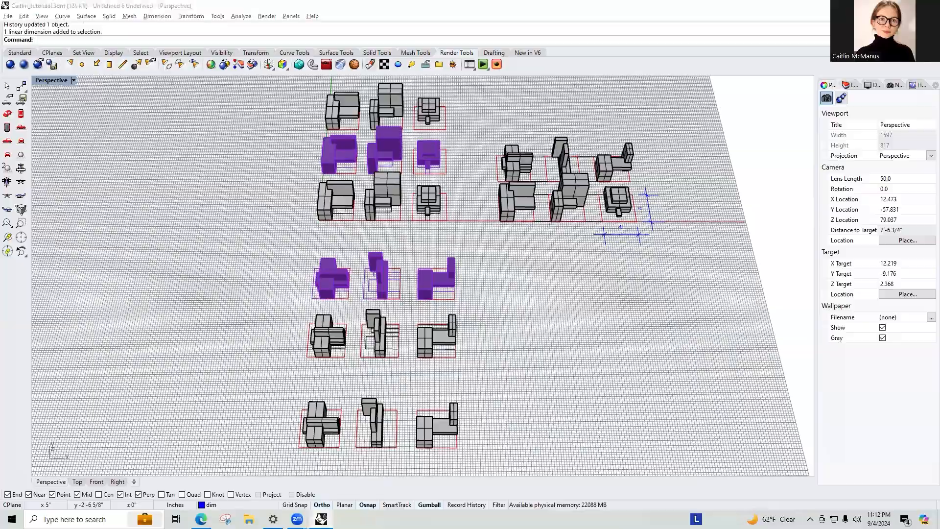
pyautogui.click(318, 512)
pyautogui.click(320, 514)
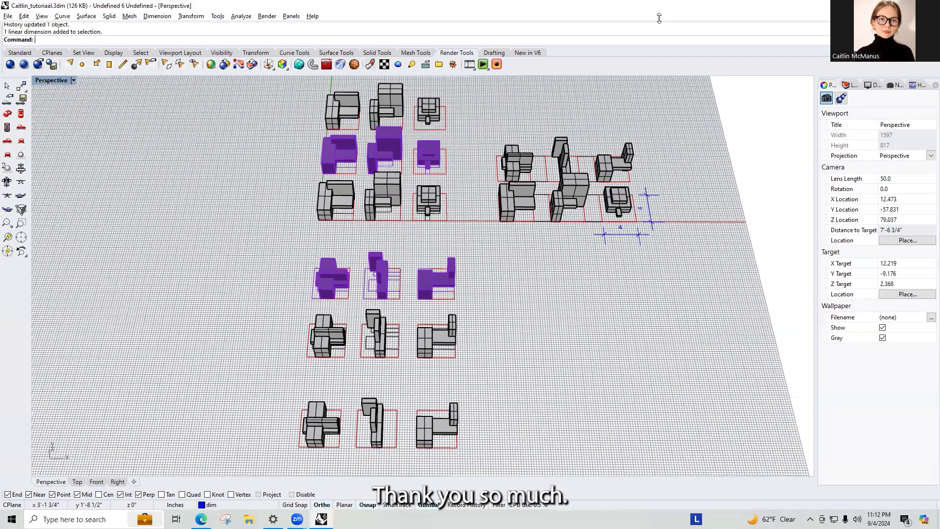